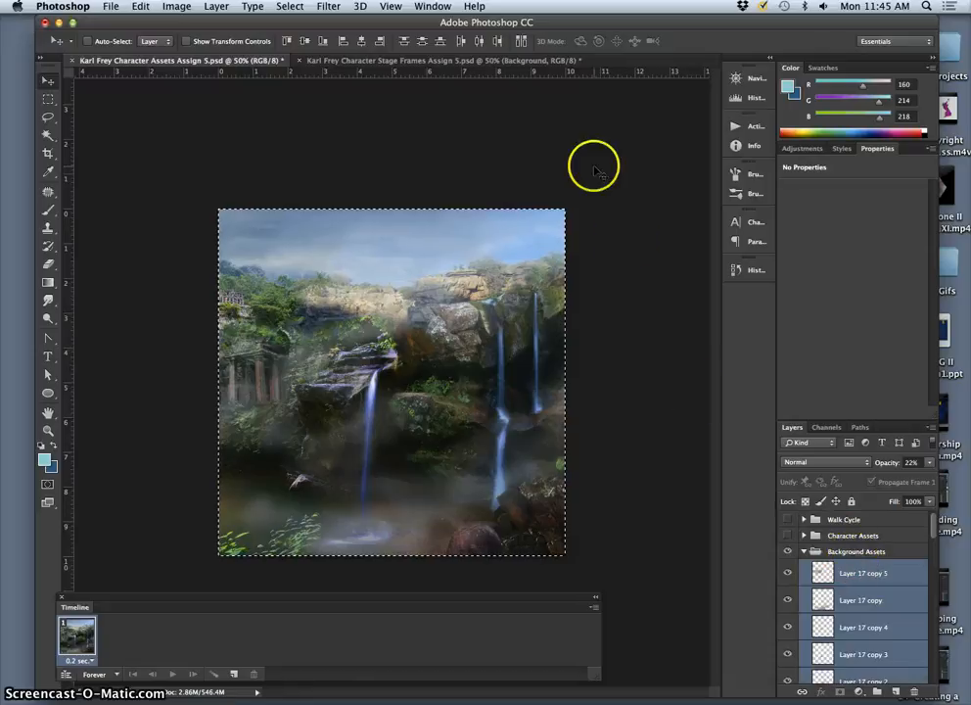
Step: Switch to the Character Stage Frames document and preview its nine-frame animation once
click(382, 61)
scroll(851, 579, up, 4)
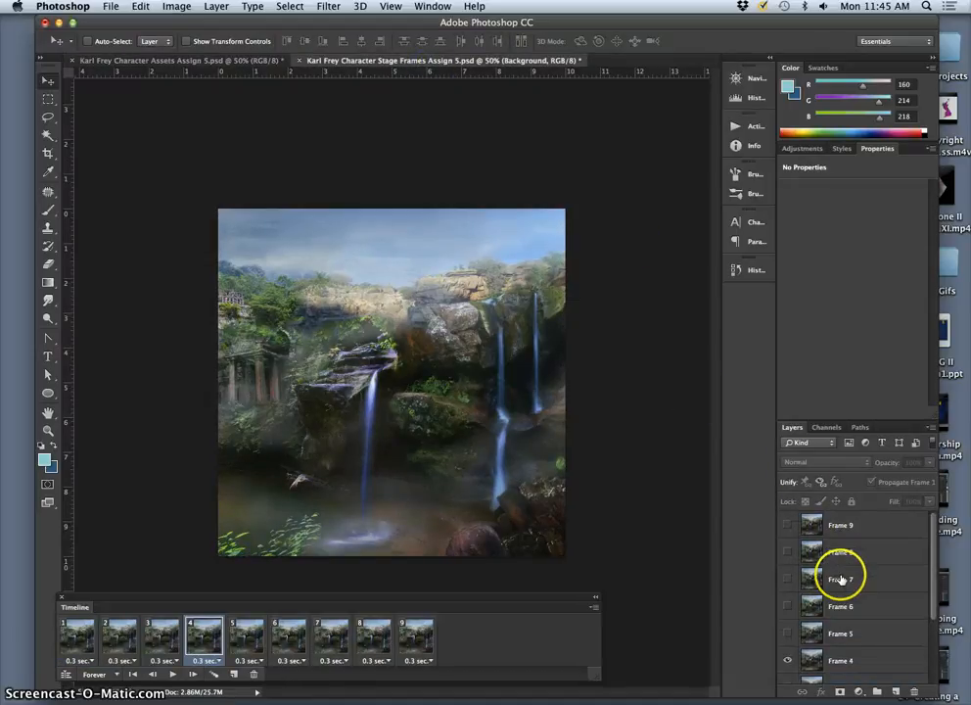
scroll(841, 575, down, 4)
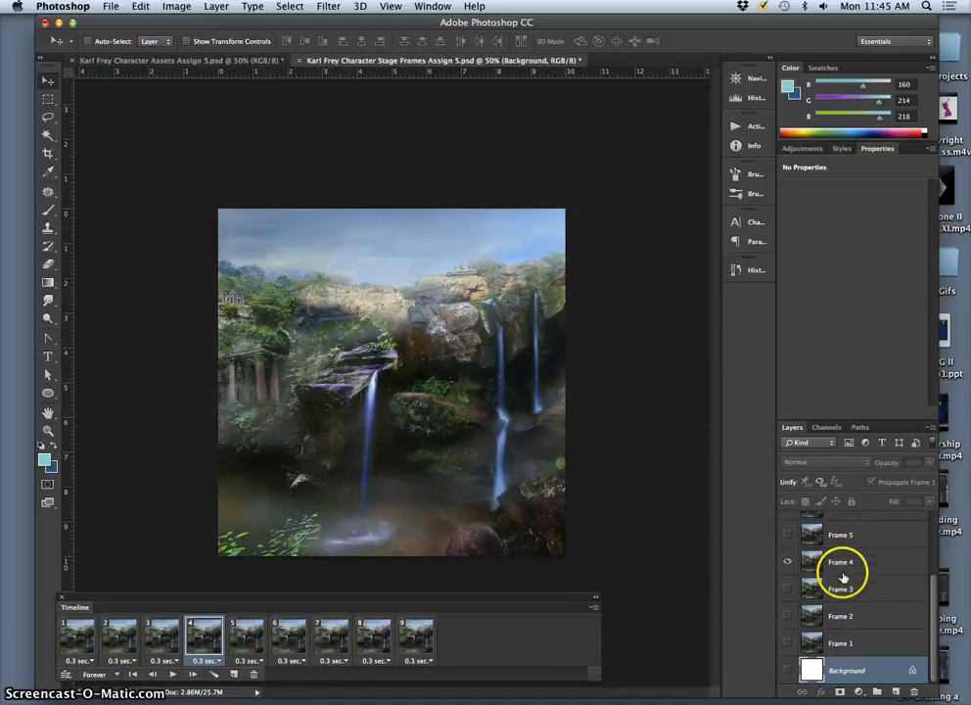
click(173, 677)
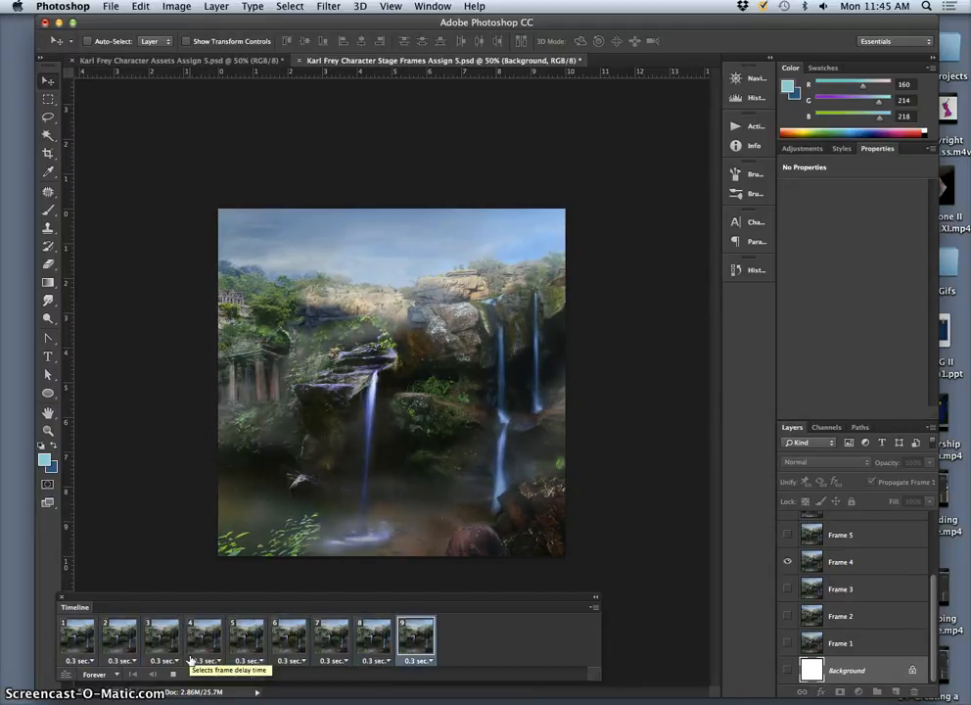
click(173, 675)
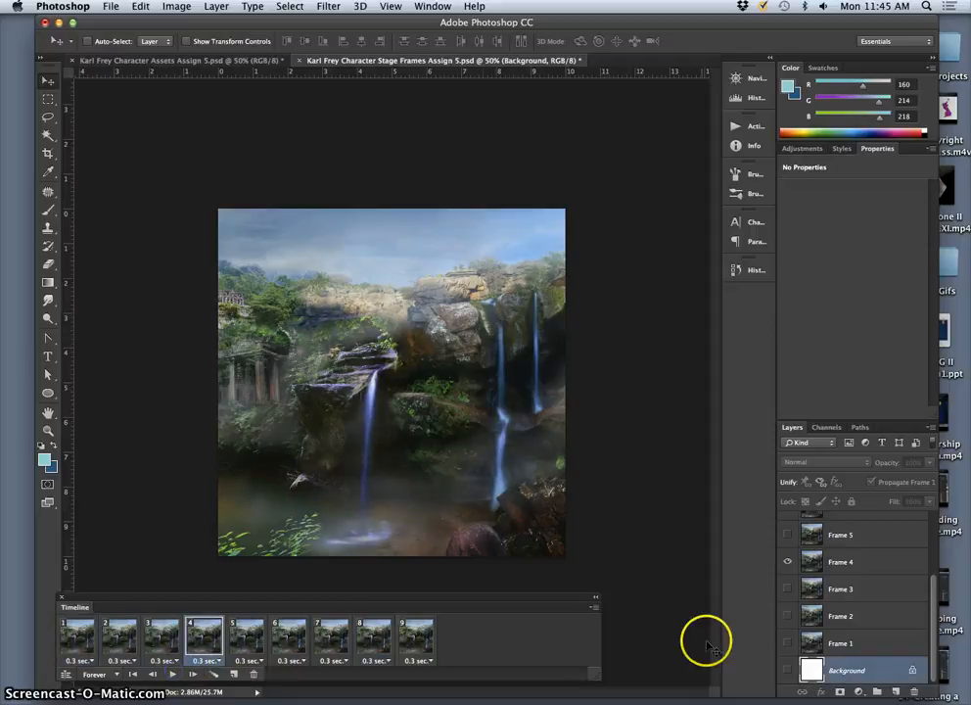
Step: Clear the existing animation by selecting frames 1 through 9 in the timeline and deleting them
scroll(825, 606, up, 4)
click(78, 636)
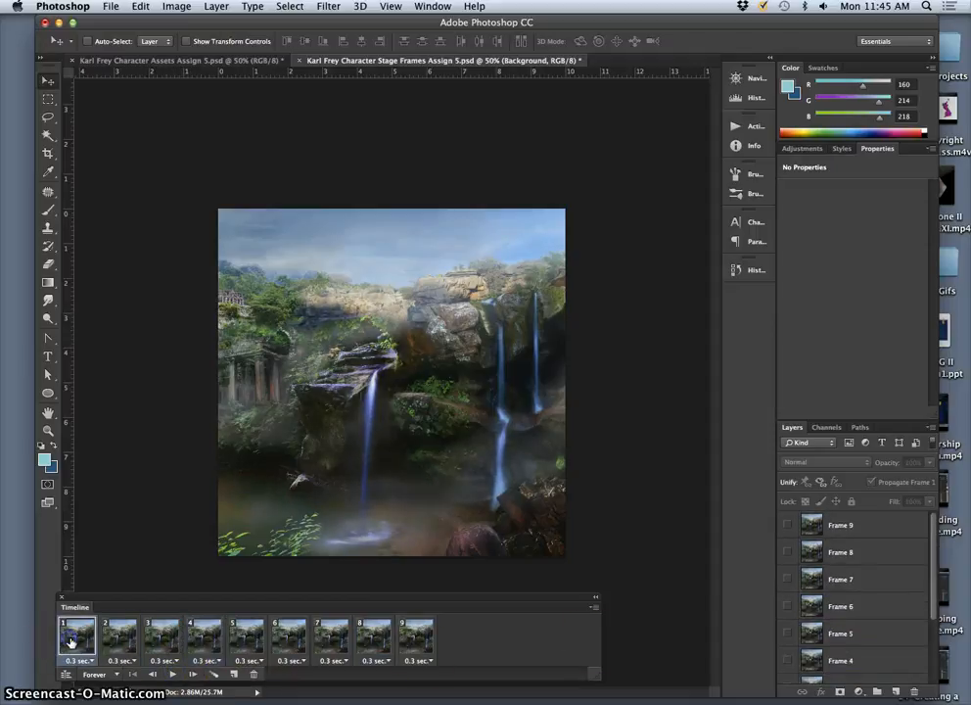
shift+click(423, 644)
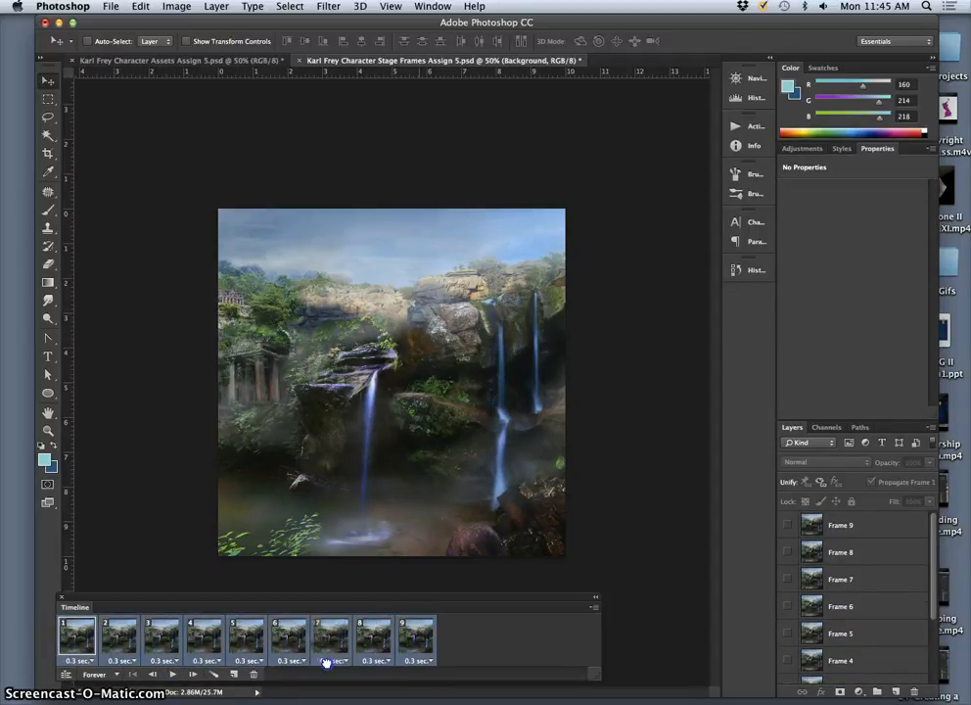
click(253, 674)
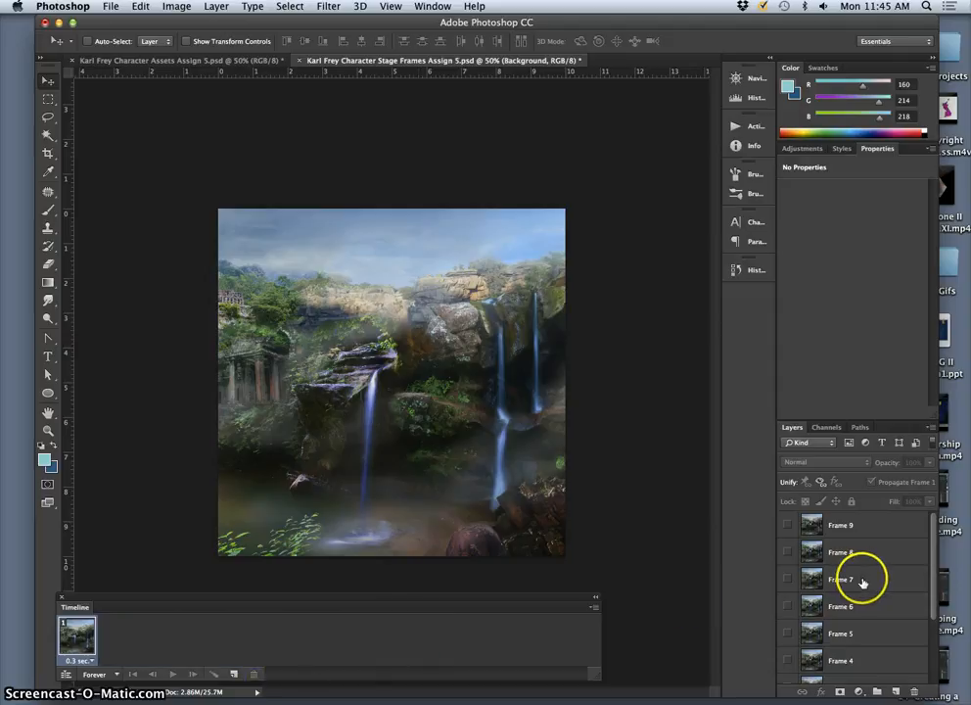
Step: Select the Frame 9 layer and float the Stage Frames document in its own window, with Character Assets active
click(845, 527)
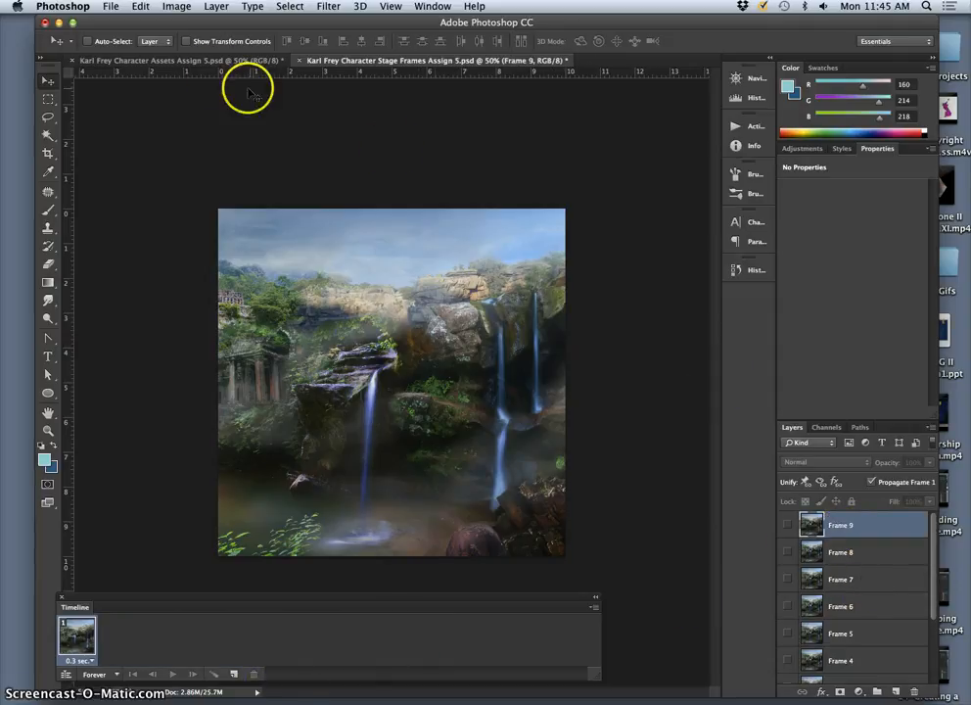
drag(274, 60, 116, 161)
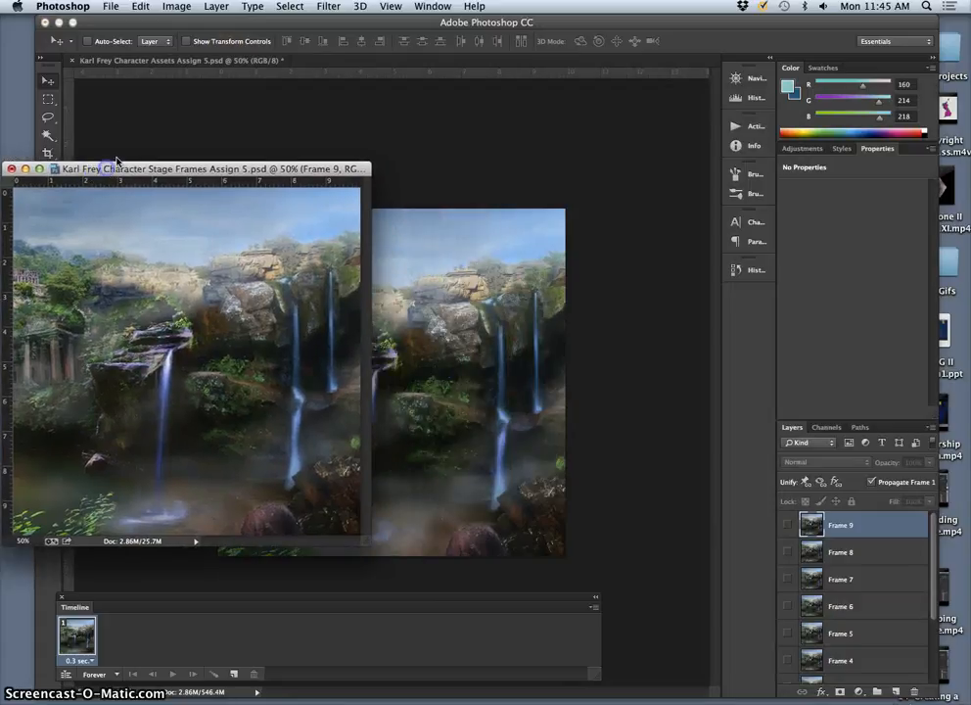
click(225, 60)
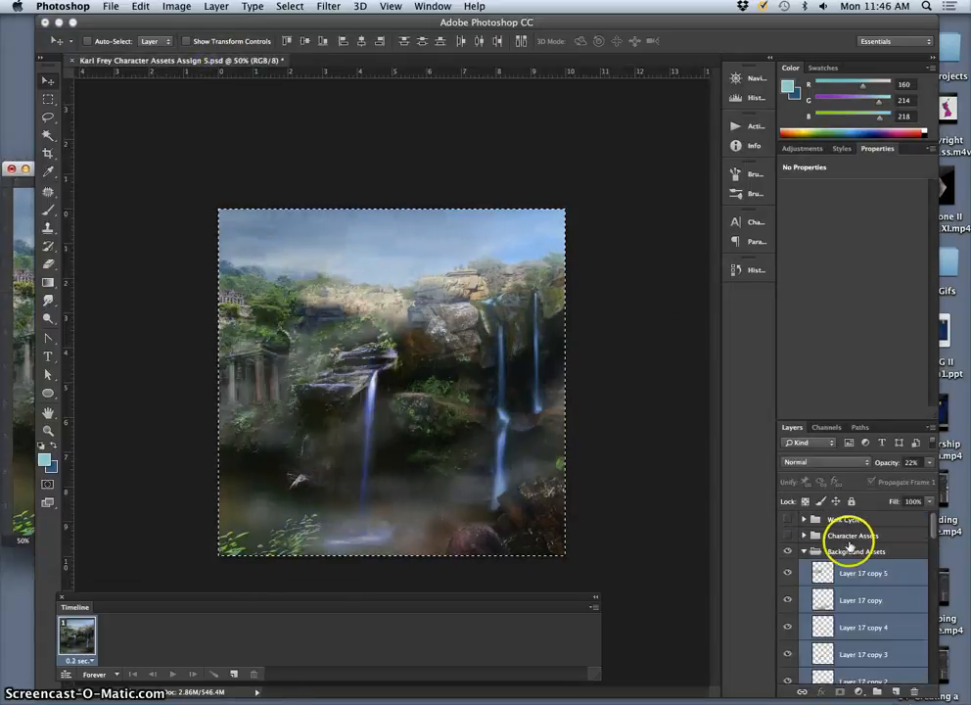
Step: Make the Walk Cycle group visible in Character Assets and copy it into the Stage Frames document
click(787, 520)
click(838, 521)
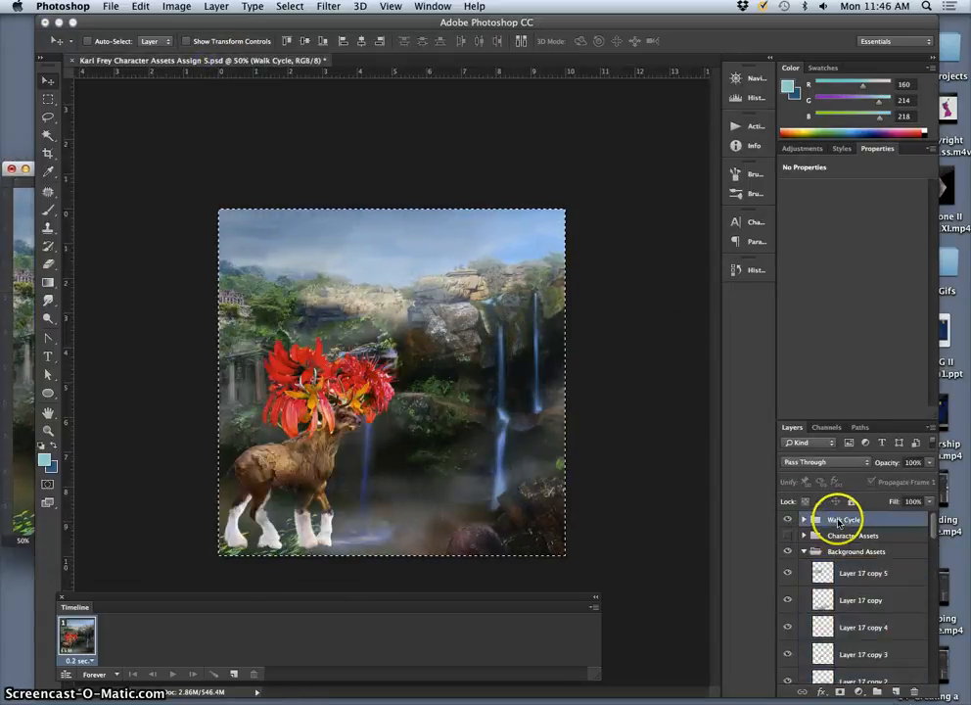
drag(402, 21, 524, 20)
key(ctrl+a)
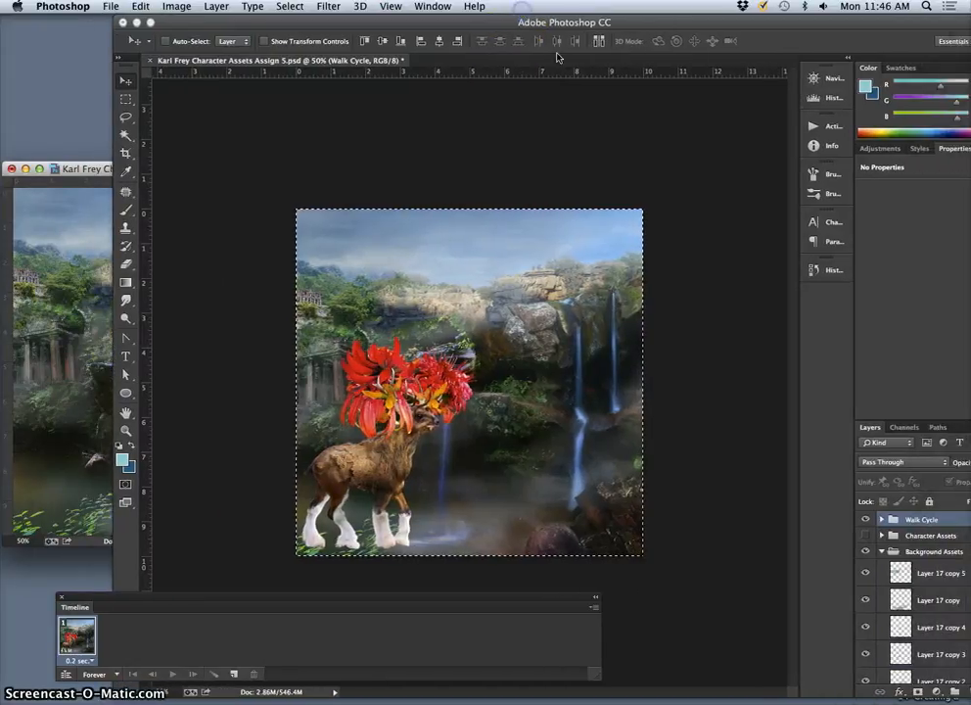
drag(895, 520, 76, 444)
Step: Position the copied Walk Cycle deer at the lower left of the waterfall scene in the Stage Frames document
drag(85, 168, 366, 137)
click(364, 386)
drag(377, 389, 411, 344)
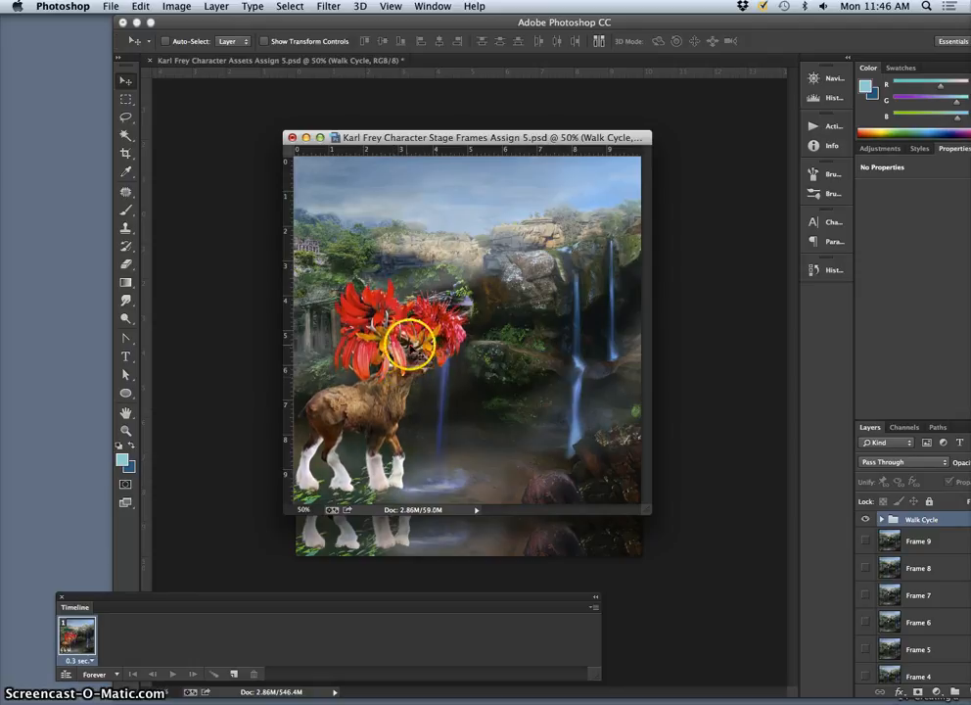
Step: Dock the floating Stage Frames document back beside the Character Assets document
drag(528, 138, 458, 125)
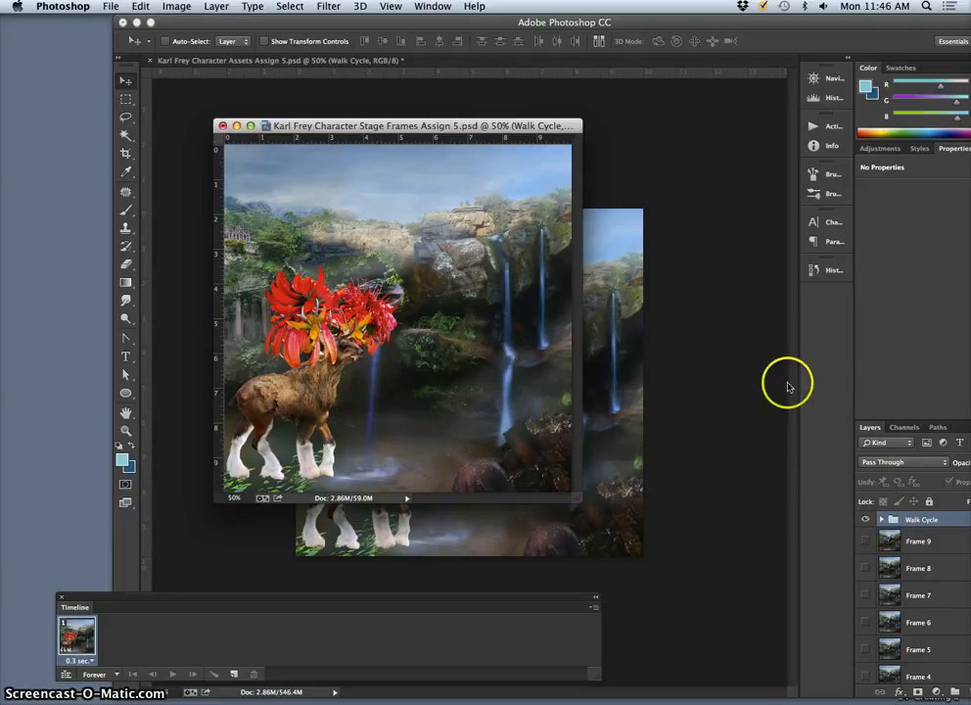
click(635, 324)
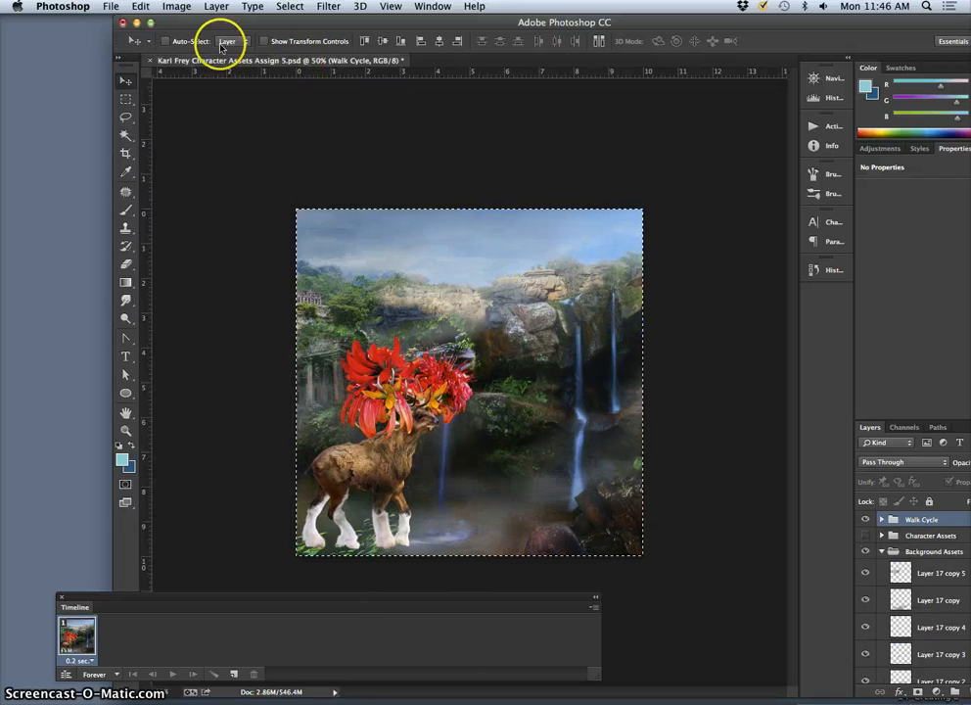
drag(240, 24, 148, 204)
drag(313, 127, 373, 21)
Step: Examine the Frame layers beneath the Walk Cycle group and how the deer's feet sit on the flattened foreground
scroll(825, 558, down, 1)
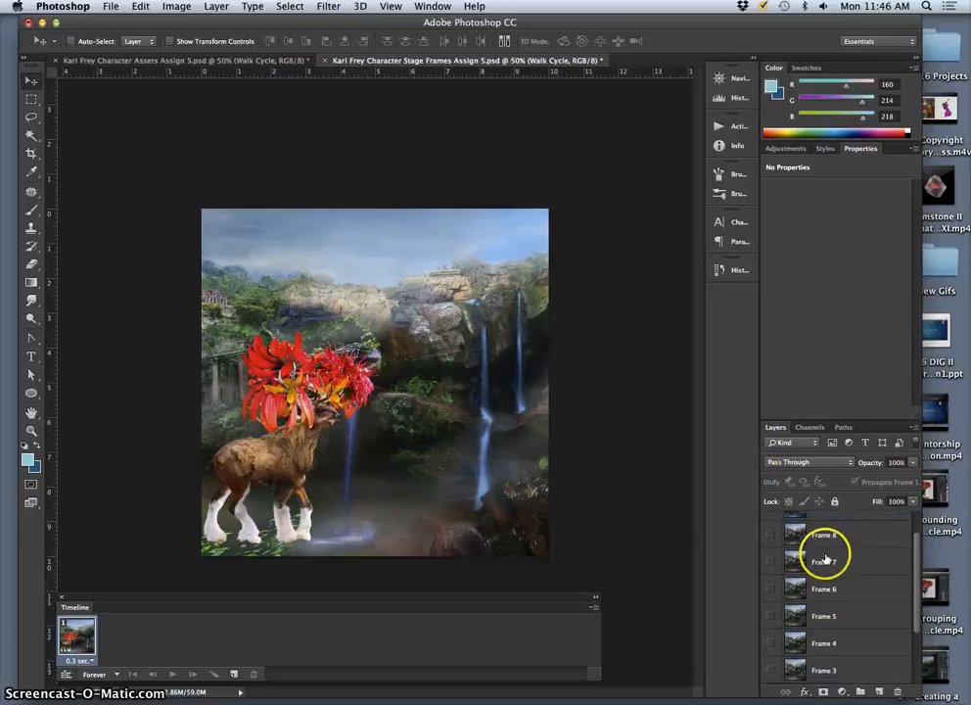
scroll(825, 554, up, 2)
click(836, 546)
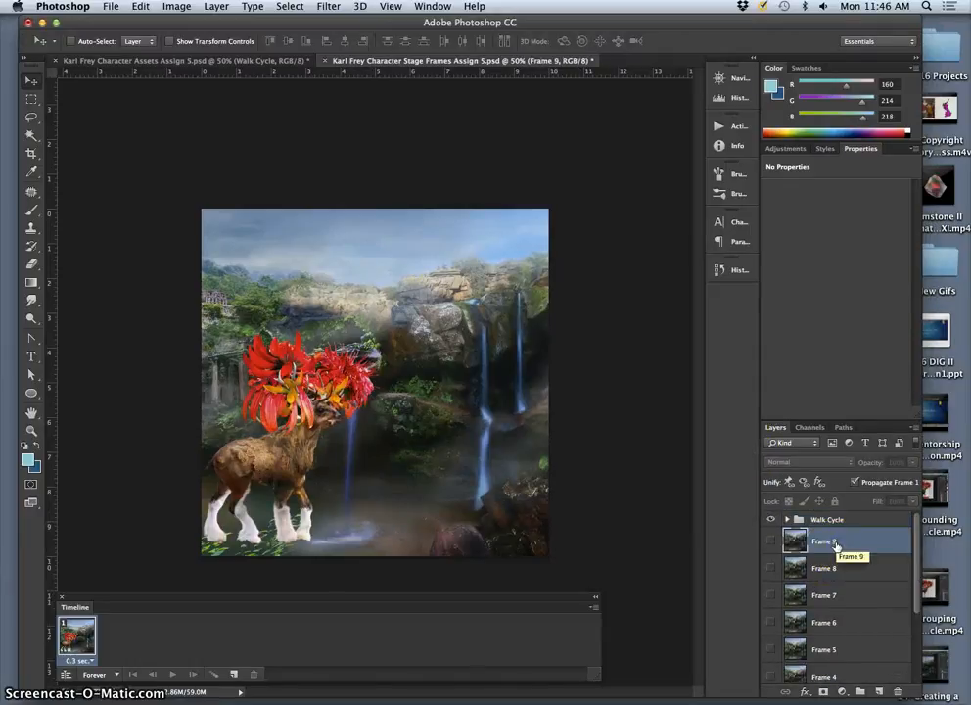
scroll(830, 549, down, 1)
click(295, 528)
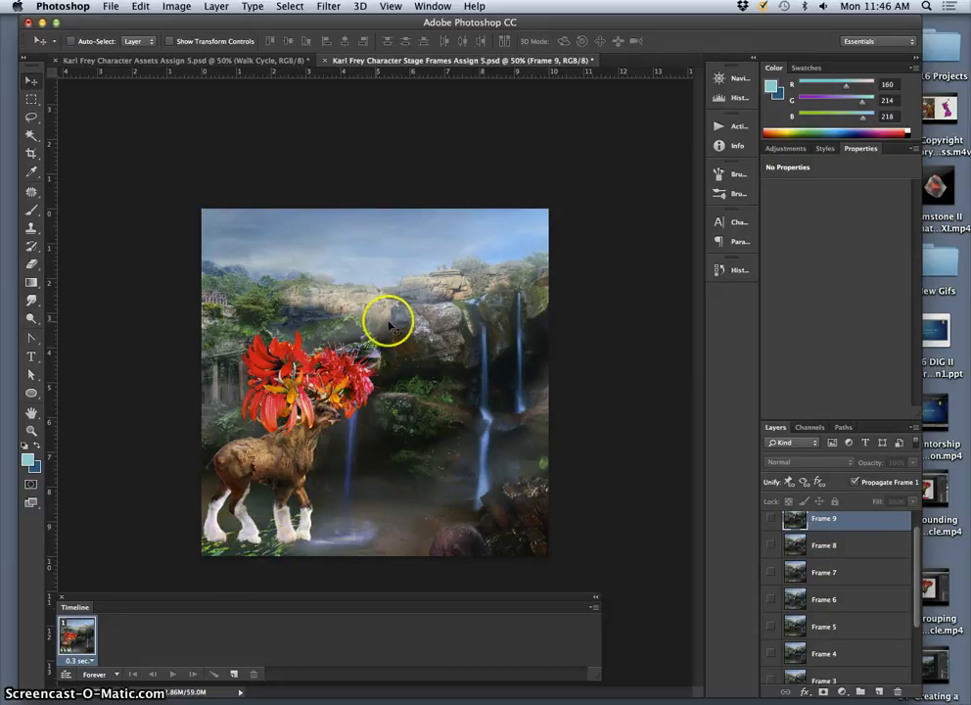
drag(336, 25, 370, 24)
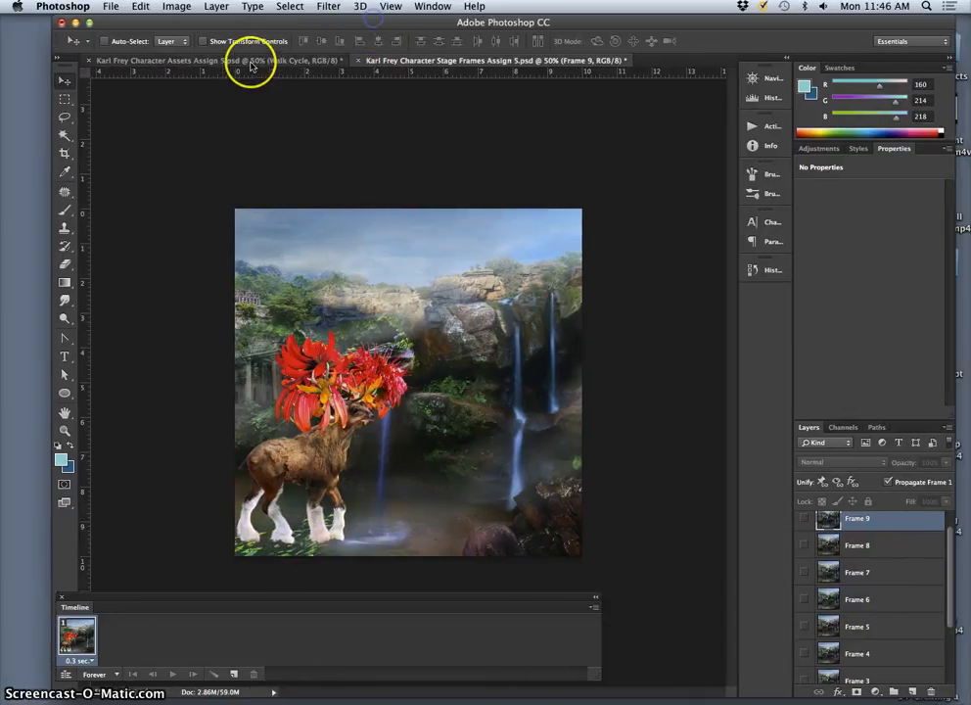
Step: Hide Layer 31, Layer 32 and Layer 33 in the Character Assets document's background group
click(250, 65)
scroll(881, 675, down, 3)
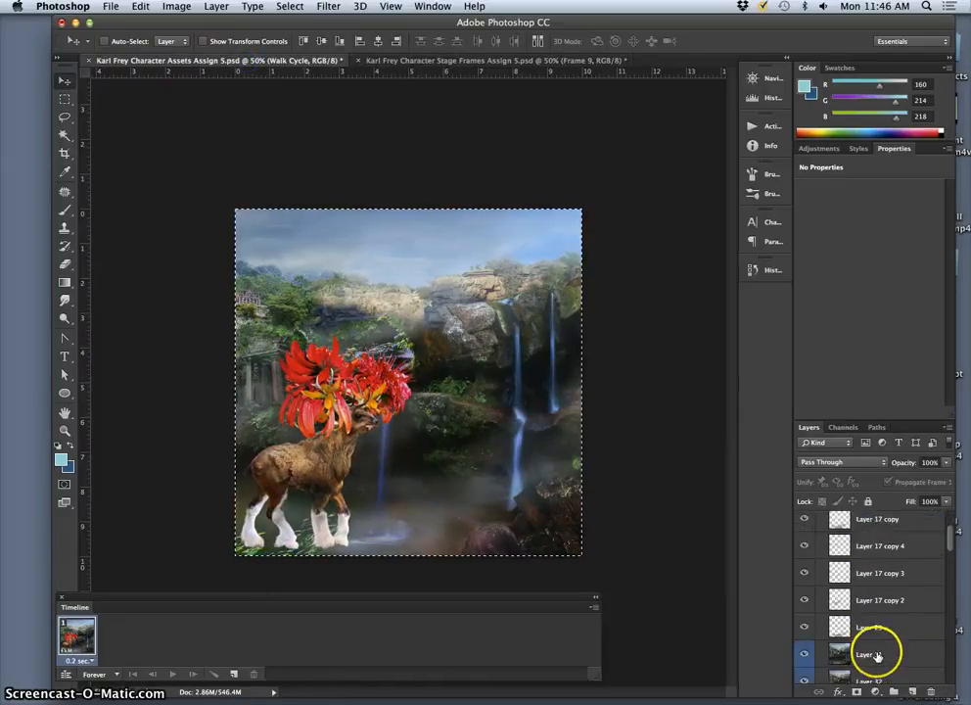
scroll(875, 655, down, 8)
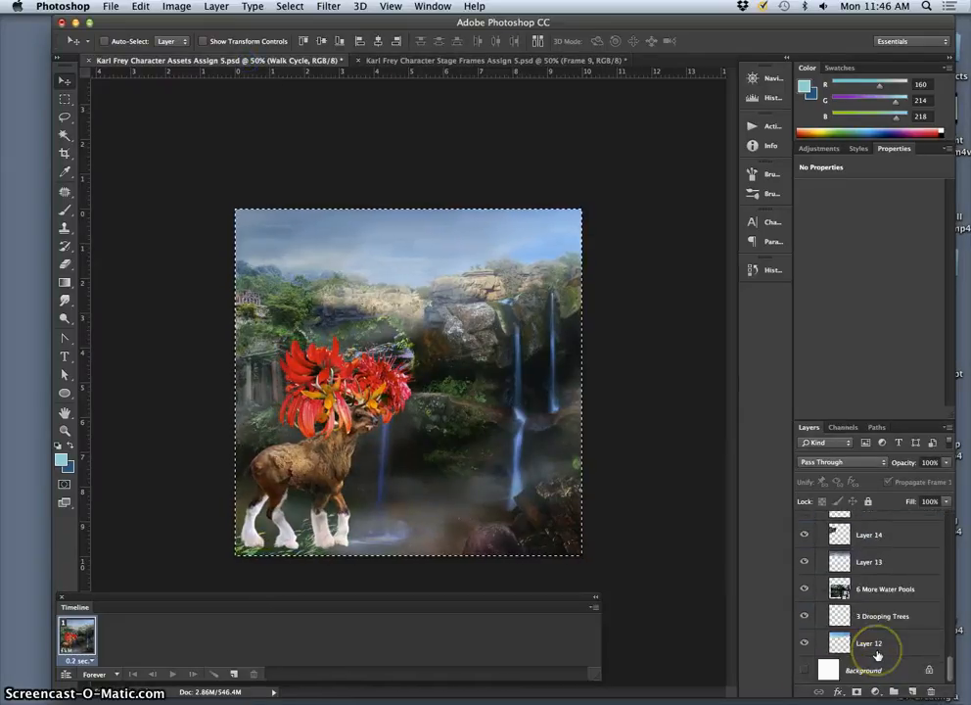
scroll(876, 654, up, 10)
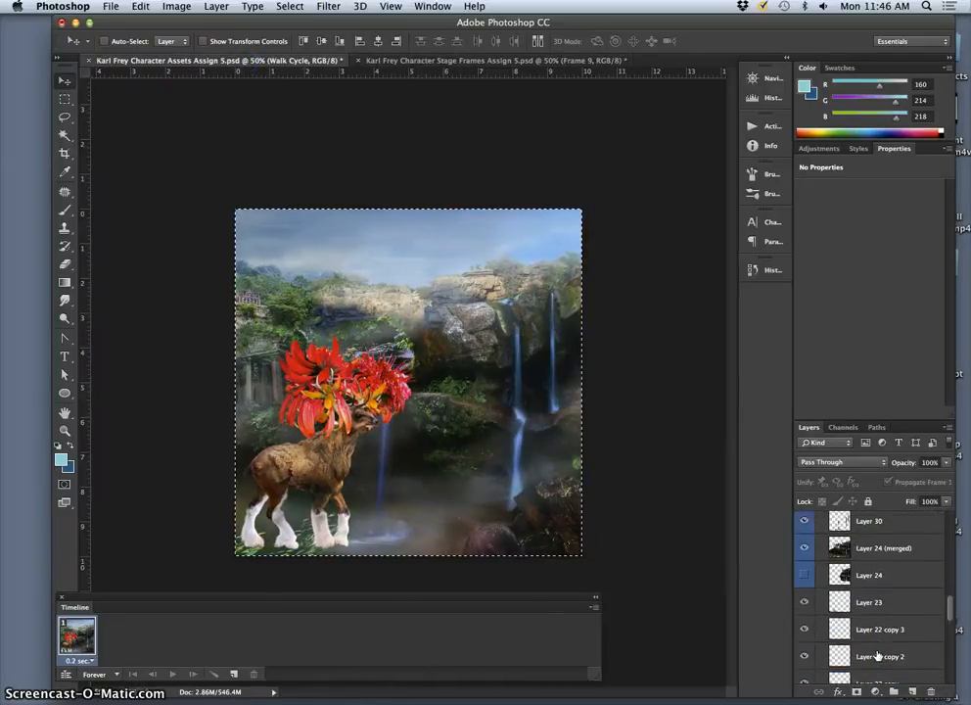
scroll(876, 656, up, 6)
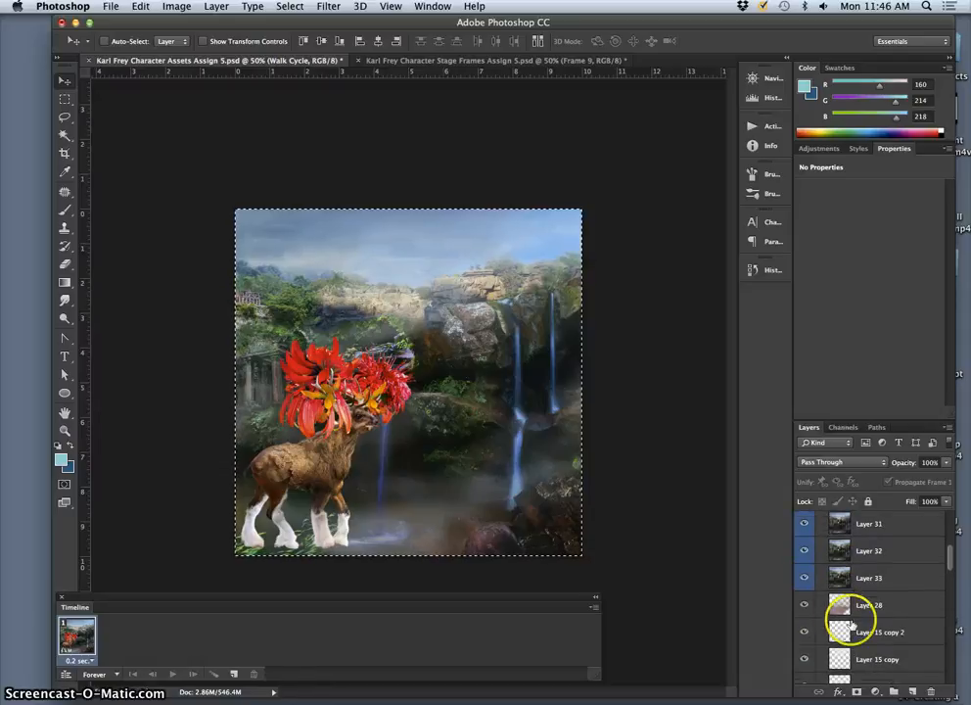
click(805, 579)
click(803, 551)
click(805, 524)
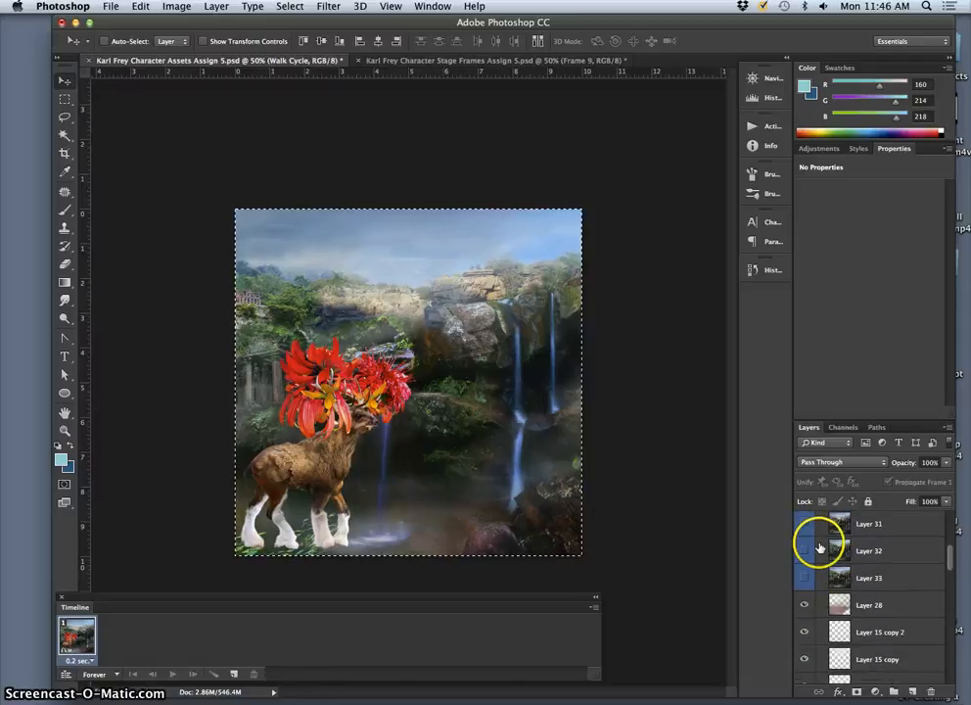
Step: Clear the active selection around the canvas and switch to the Lasso tool
scroll(817, 548, up, 2)
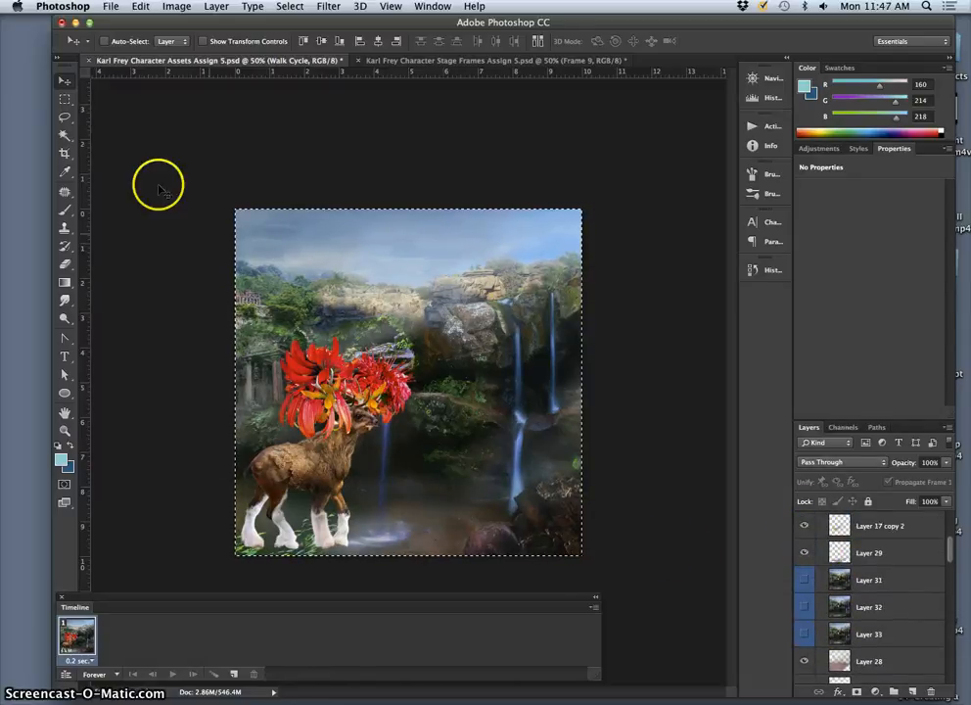
click(65, 116)
key(super+d)
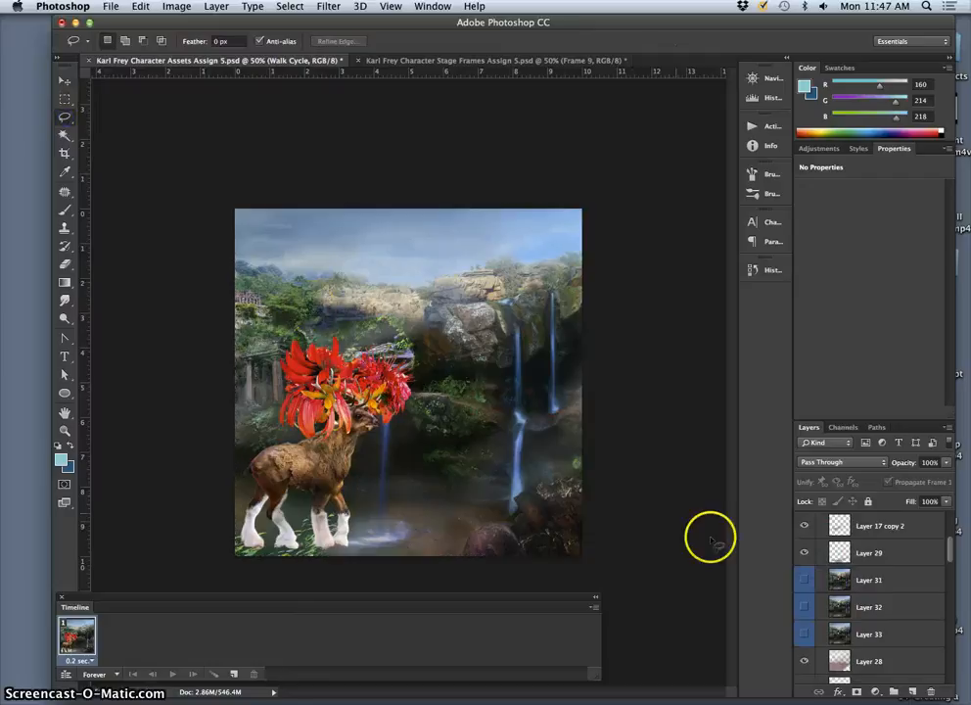
Step: Toggle Layer 24 (merged) and Layer 17 off and on to identify which scenery each one holds
scroll(857, 597, down, 3)
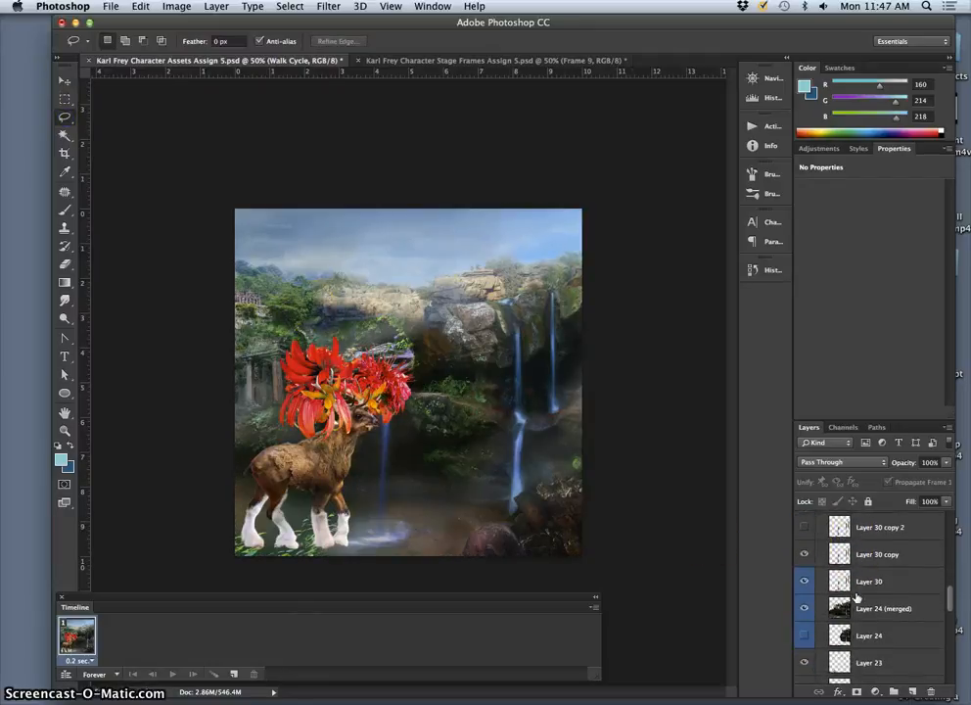
click(804, 610)
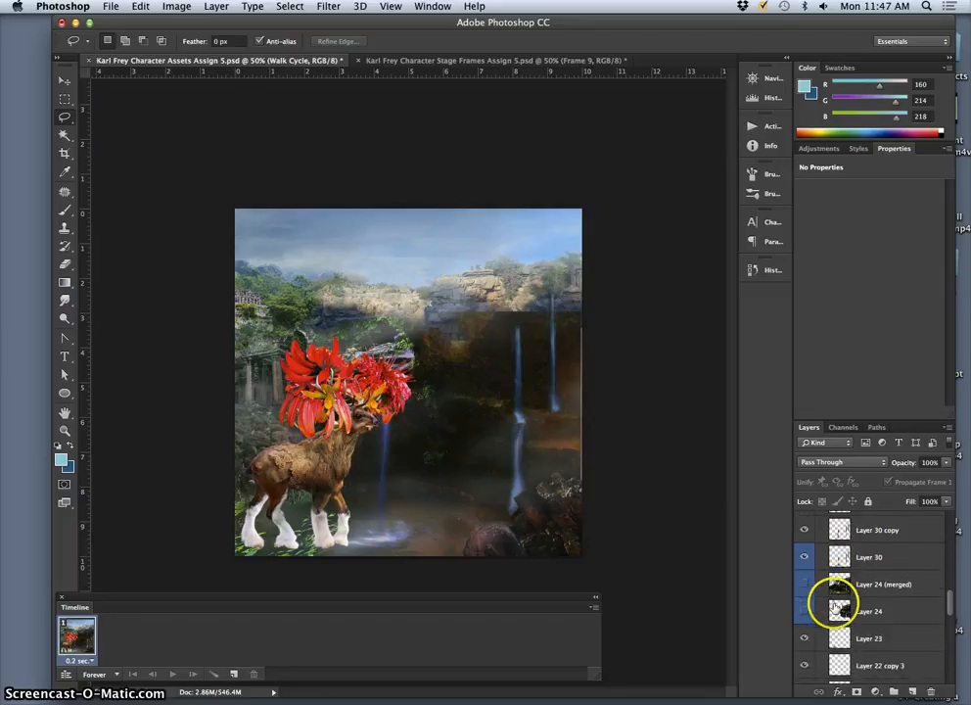
click(804, 611)
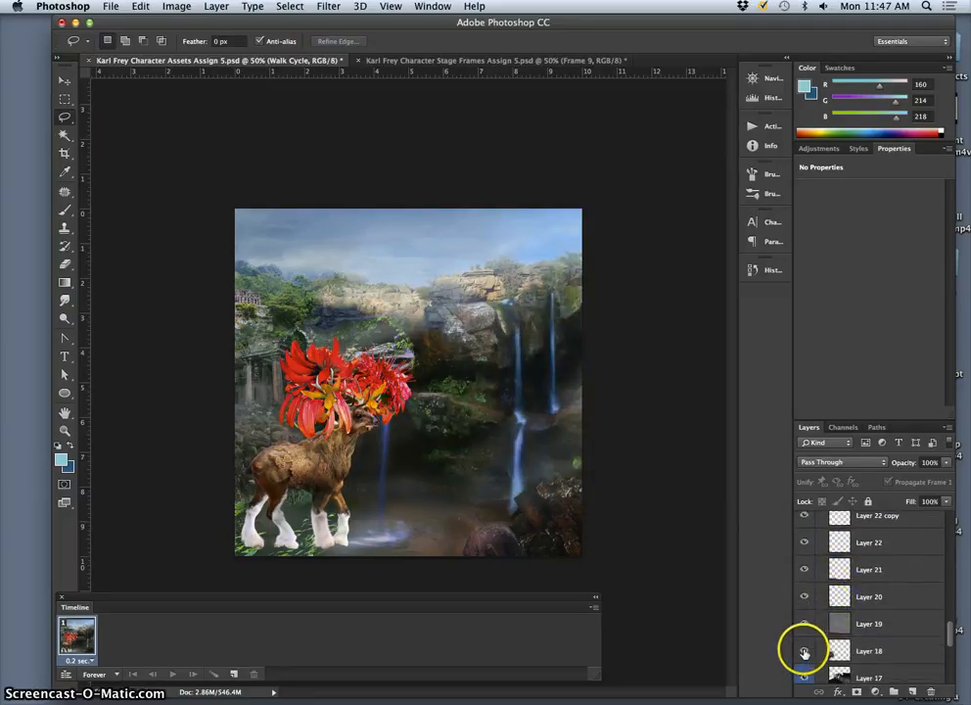
scroll(826, 638, down, 1)
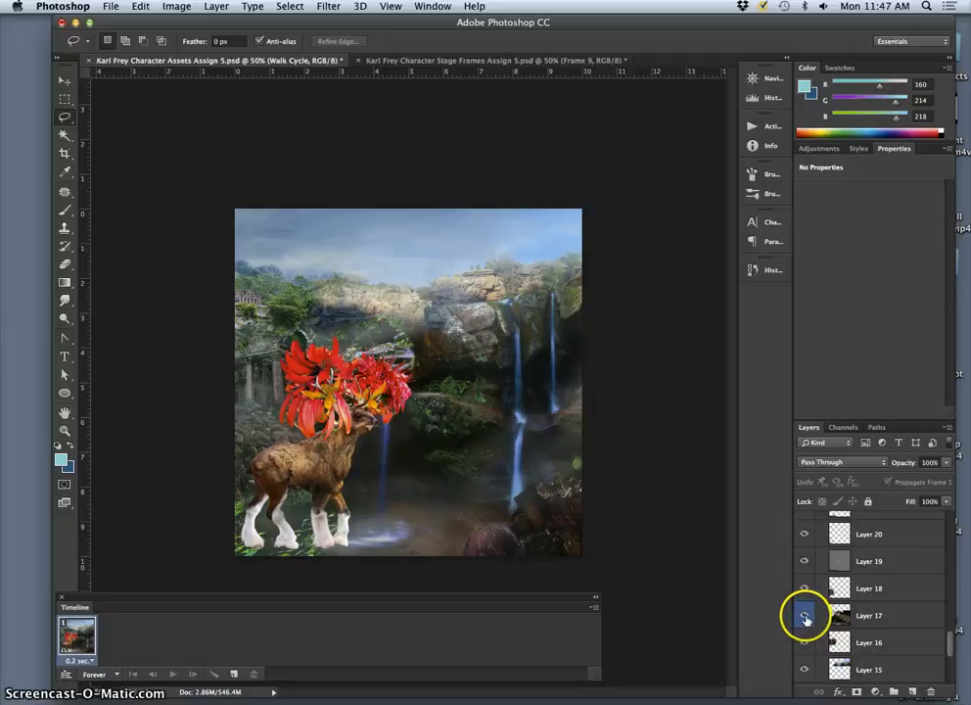
click(805, 617)
click(805, 617)
Step: Move the Walk Cycle group down the layer stack into Background Assets until it sits directly beneath Layer 22
scroll(829, 607, up, 8)
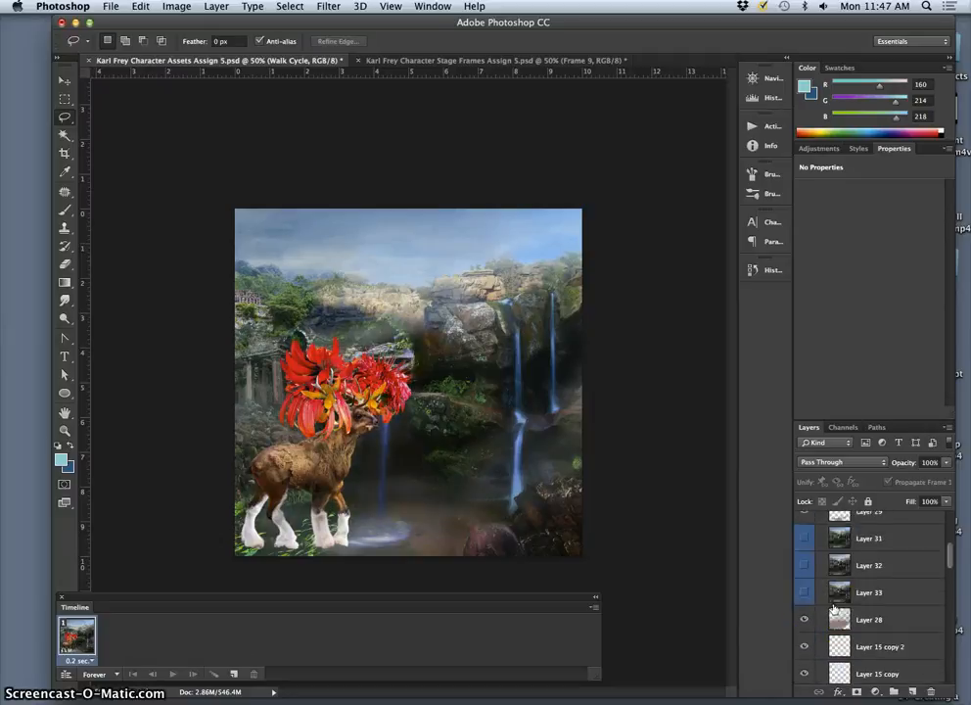
click(840, 599)
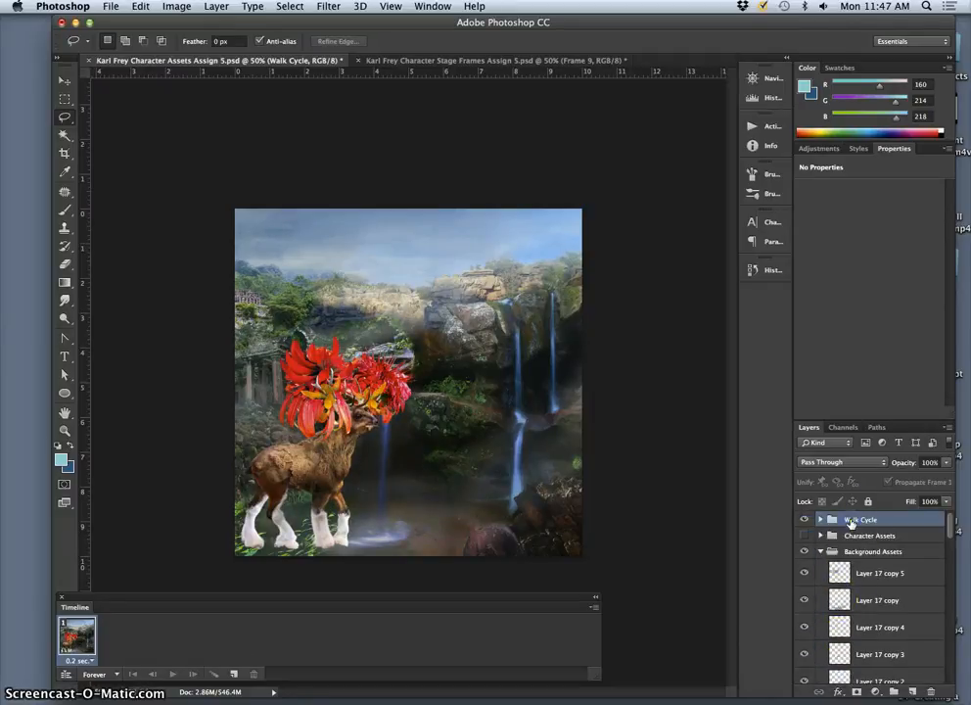
key(super+bracketleft)
key(super+bracketleft)
key(super+bracketleft)
key(super+bracketleft)
key(super+bracketleft)
key(super+bracketleft)
key(super+bracketleft)
key(super+bracketleft)
key(super+bracketleft)
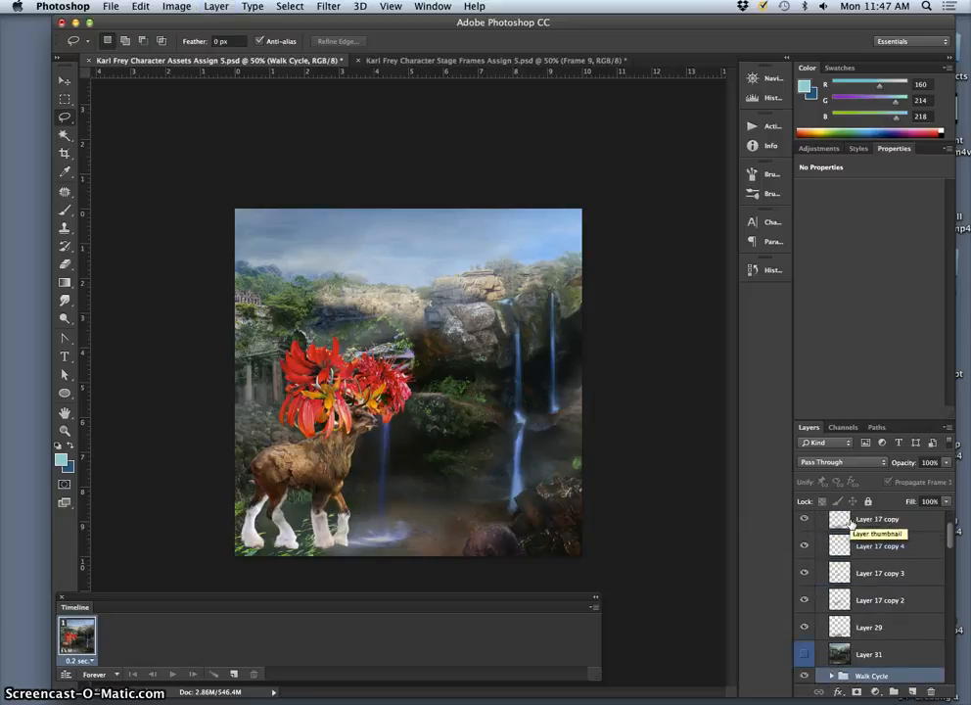
key(super+bracketleft)
key(super+bracketleft)
key(super+bracketleft)
key(super+bracketleft)
key(super+bracketleft)
key(super+bracketleft)
key(super+bracketleft)
key(super+bracketleft)
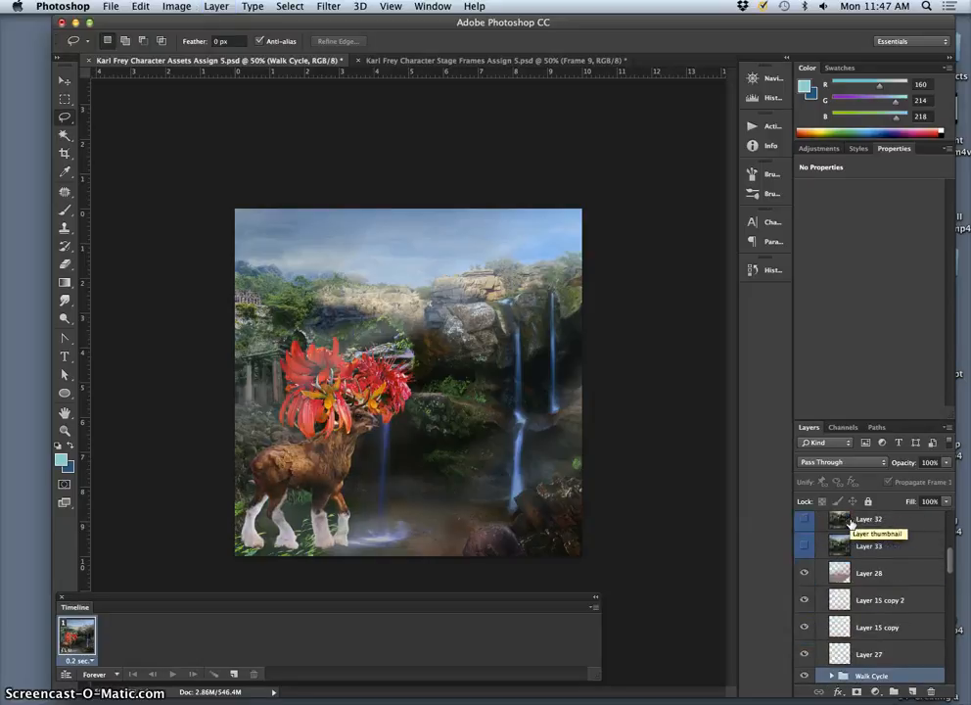
key(super+bracketleft)
key(super+bracketleft)
key(super+bracketleft)
key(super+bracketleft)
key(super+bracketleft)
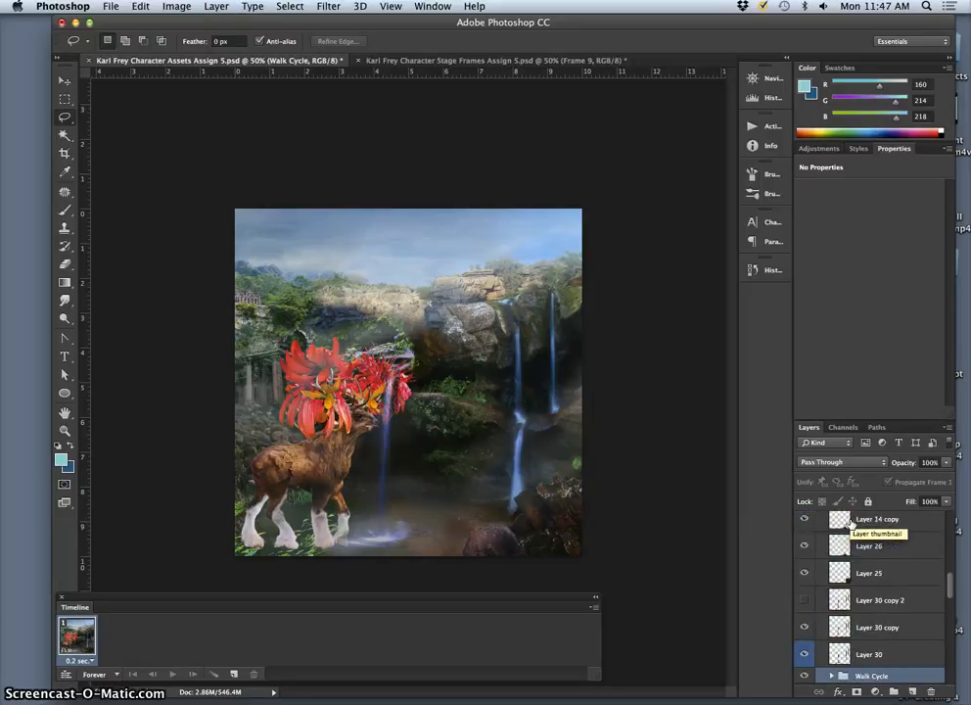
key(super+bracketleft)
key(super+bracketleft)
key(super+bracketleft)
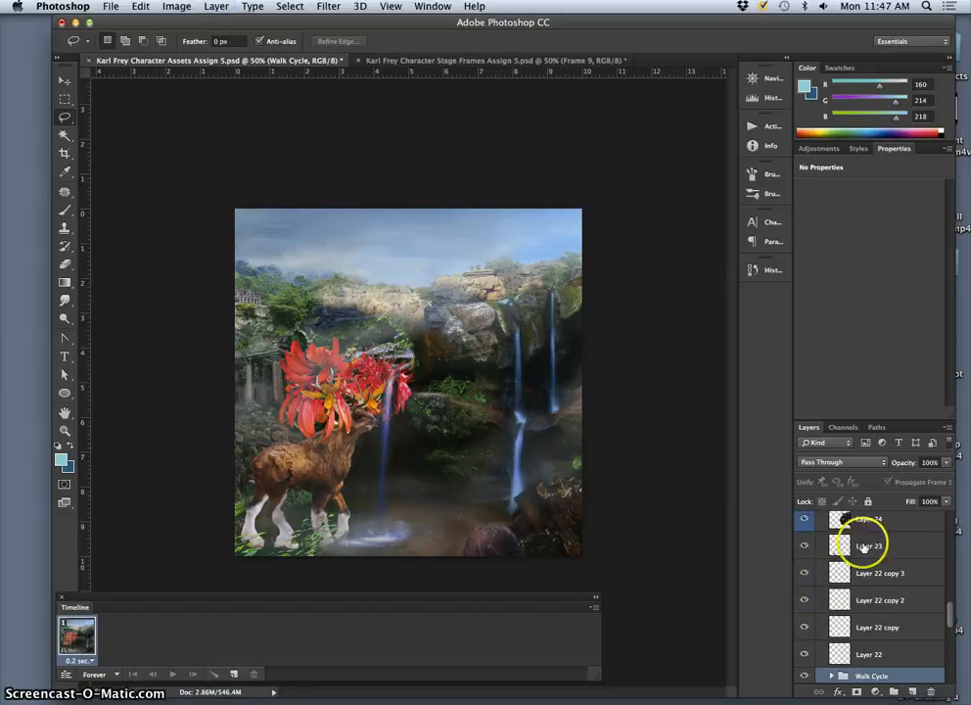
Step: Lower the Walk Cycle group further so it sits between Layer 20 and Layer 19, behind the foreground grass
scroll(857, 615, down, 5)
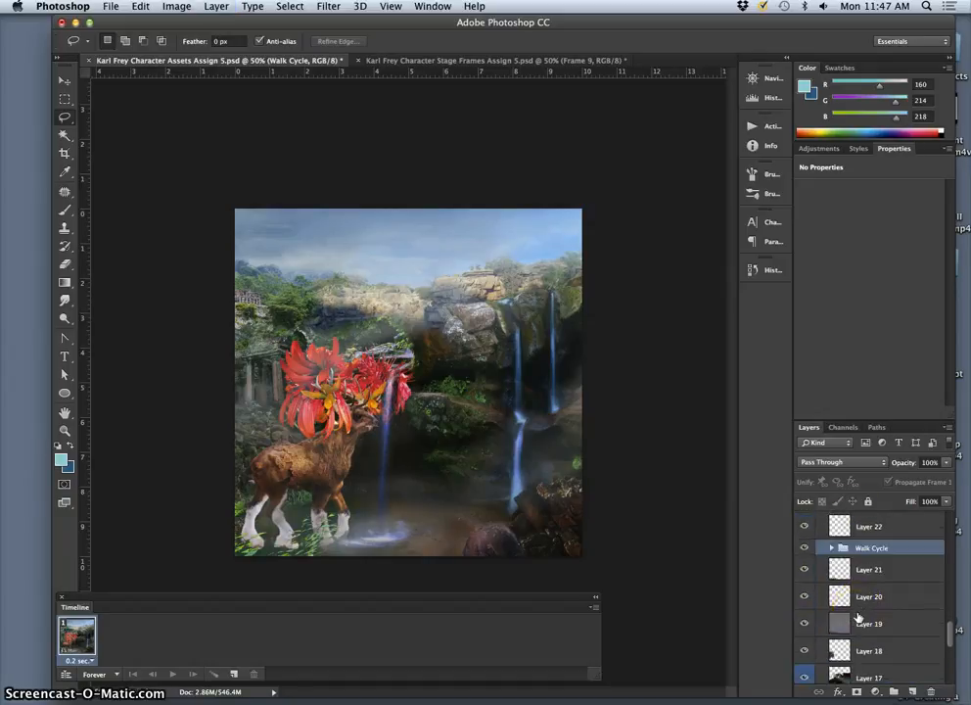
key(super+bracketleft)
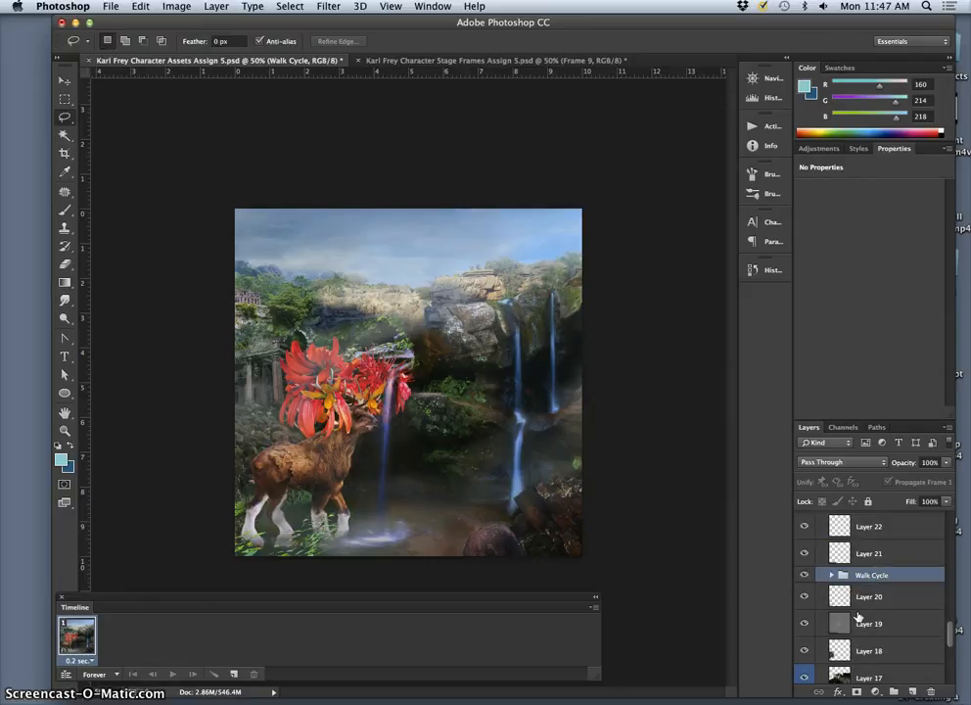
key(super+bracketleft)
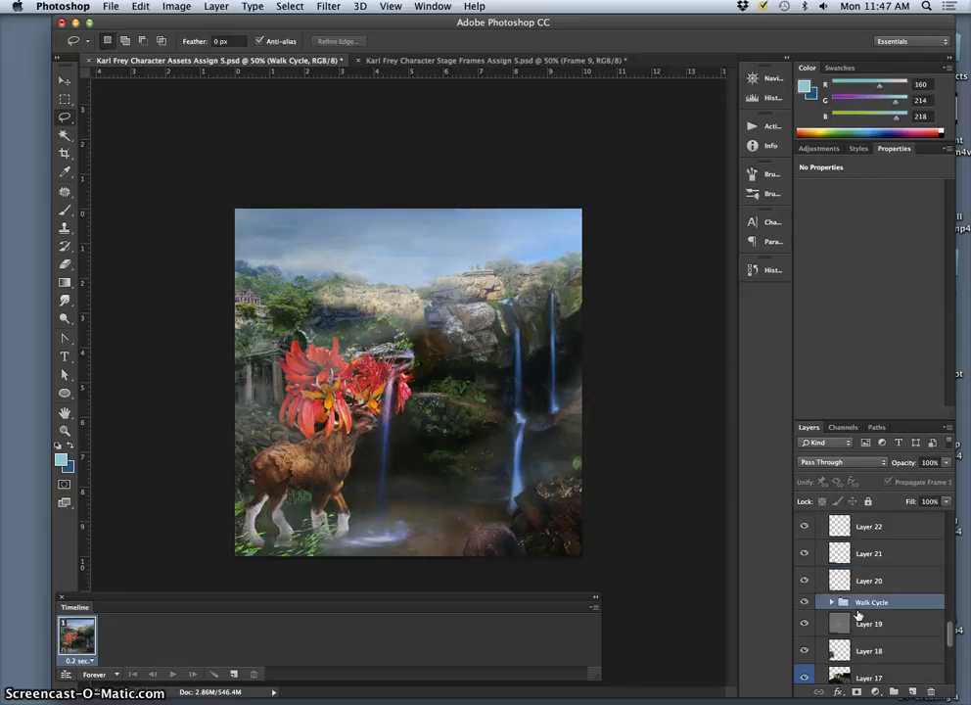
key(super+bracketleft)
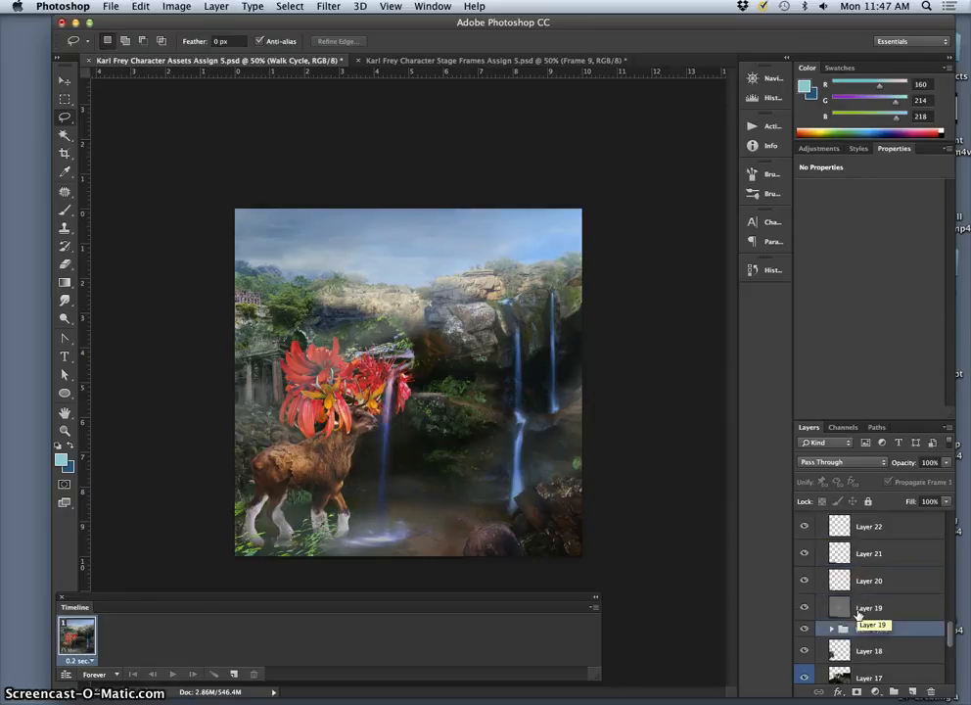
key(super+bracketright)
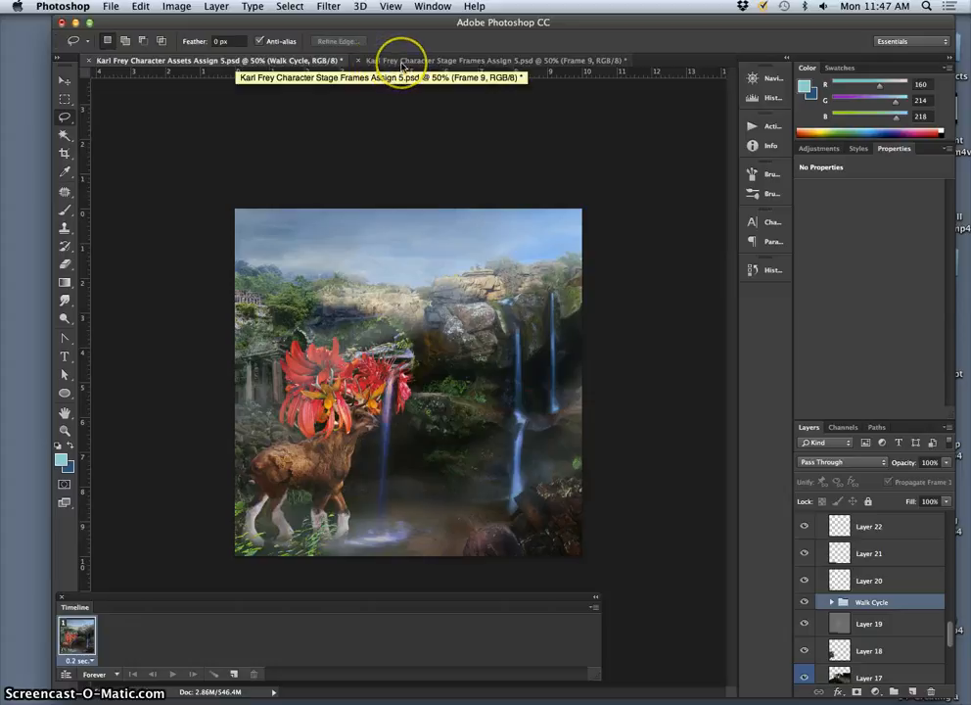
Step: Expand the Walk Cycle group and look through its Frame 1 to Frame 8 layers
click(830, 603)
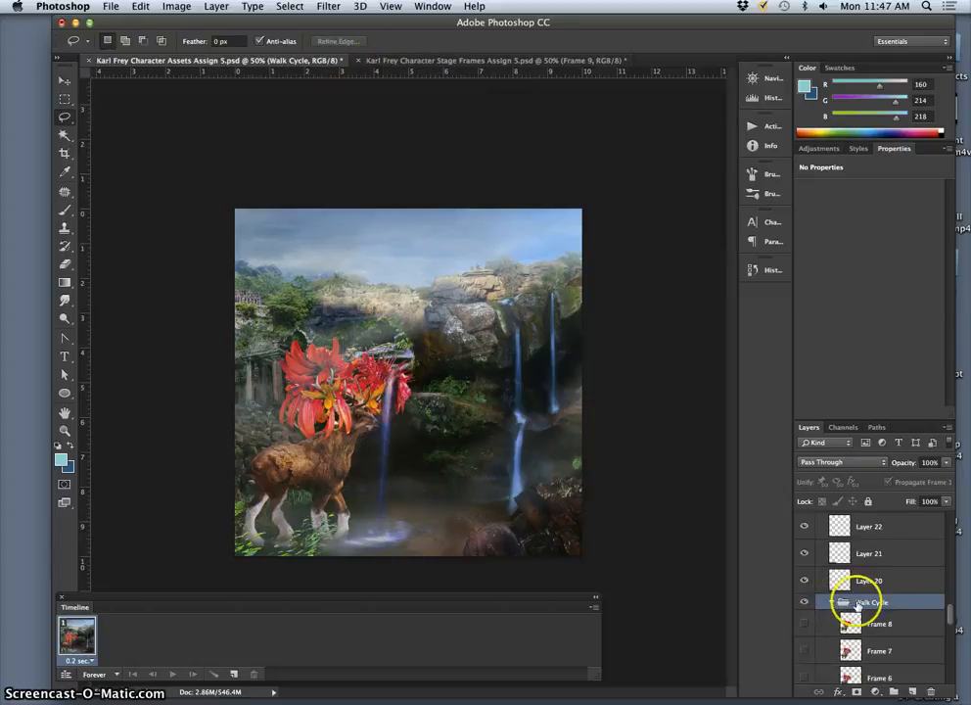
scroll(856, 604, down, 5)
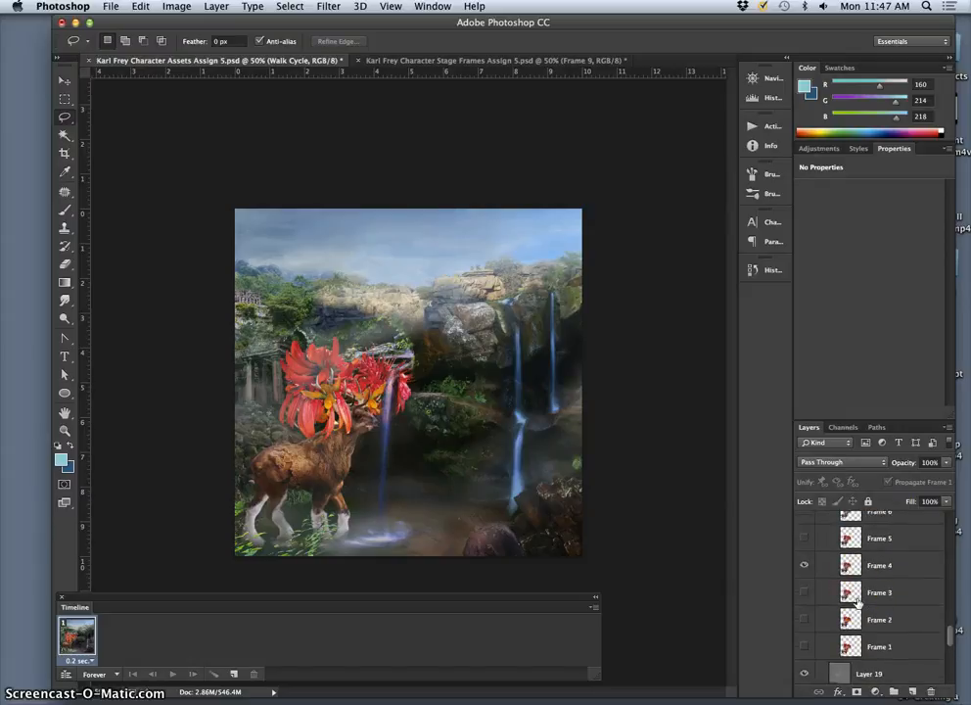
scroll(856, 602, down, 3)
scroll(857, 601, up, 7)
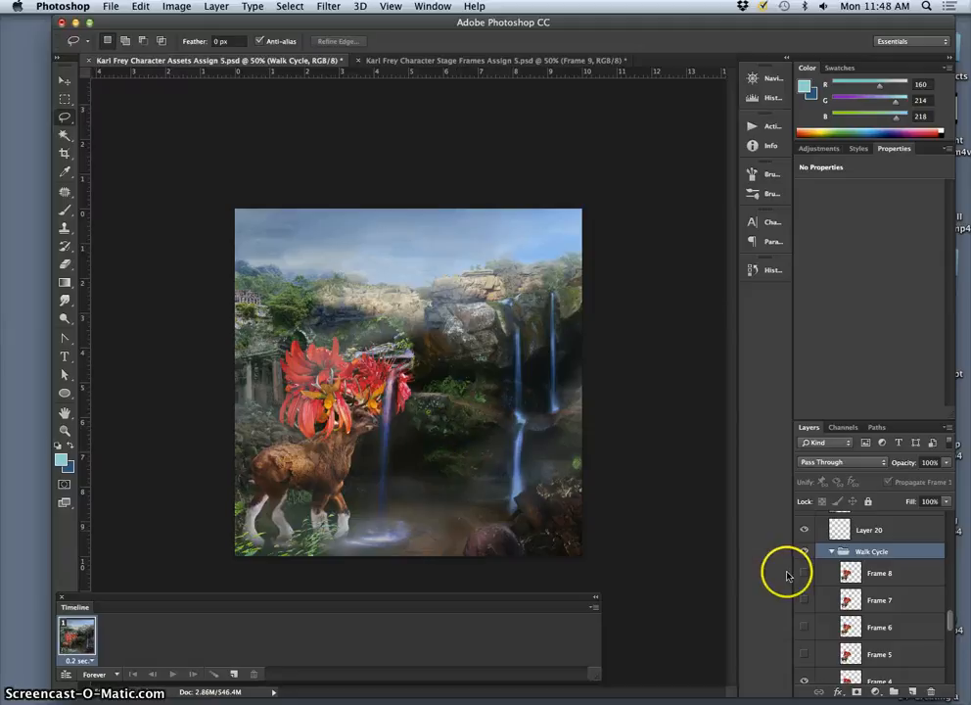
scroll(830, 575, down, 1)
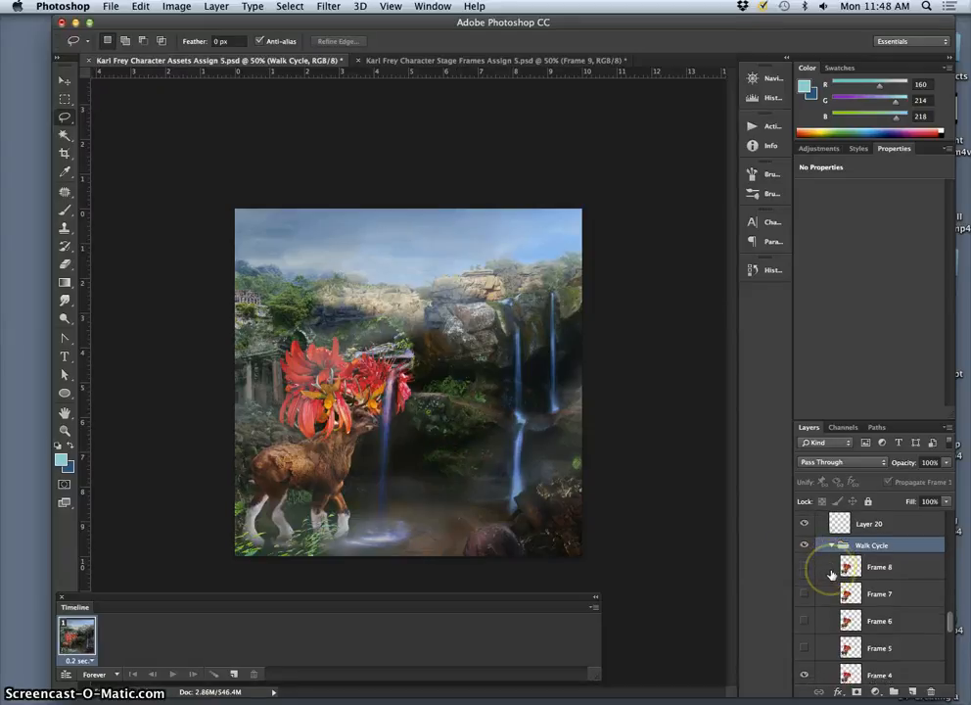
scroll(831, 574, down, 1)
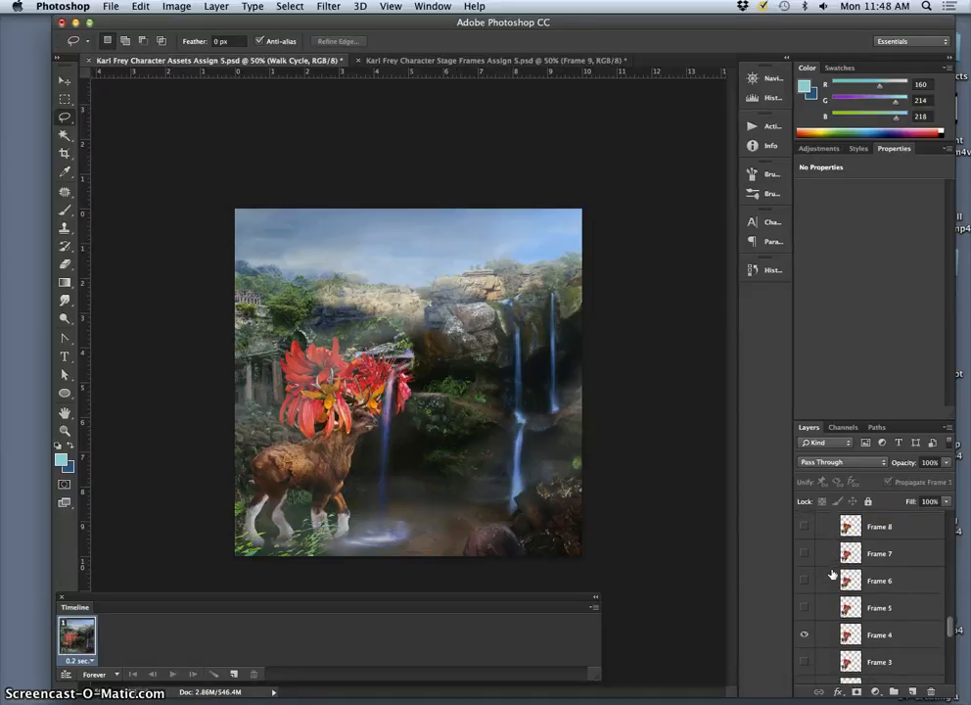
scroll(831, 575, up, 1)
scroll(831, 575, down, 2)
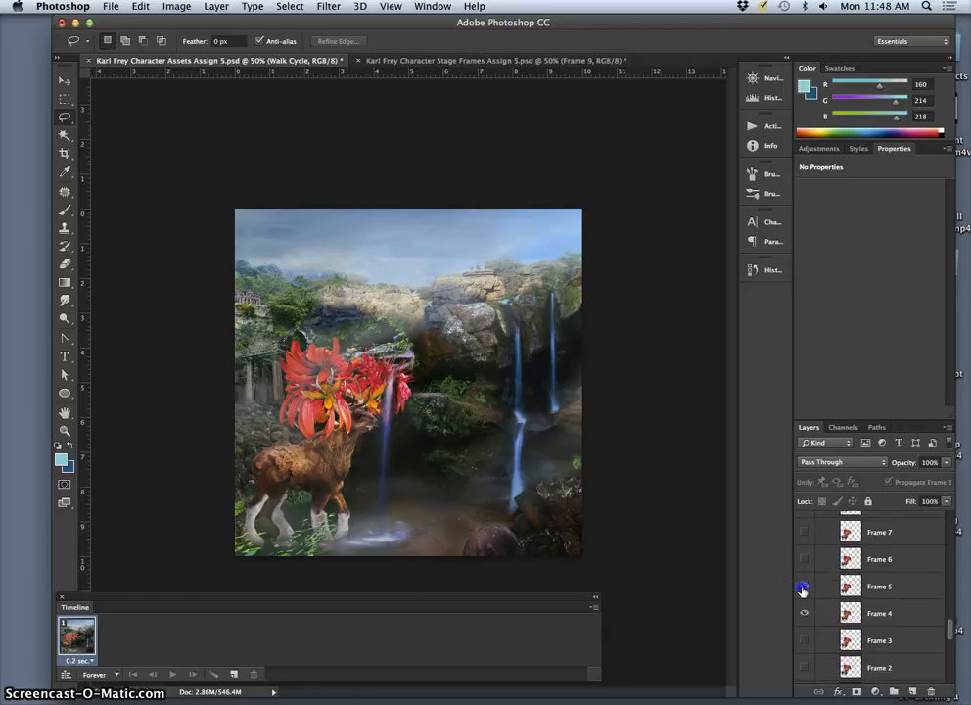
Step: Toggle Frame 5, Frame 6 and Frame 7 on and back off to preview these walk poses in the scene
click(803, 587)
click(803, 558)
click(800, 539)
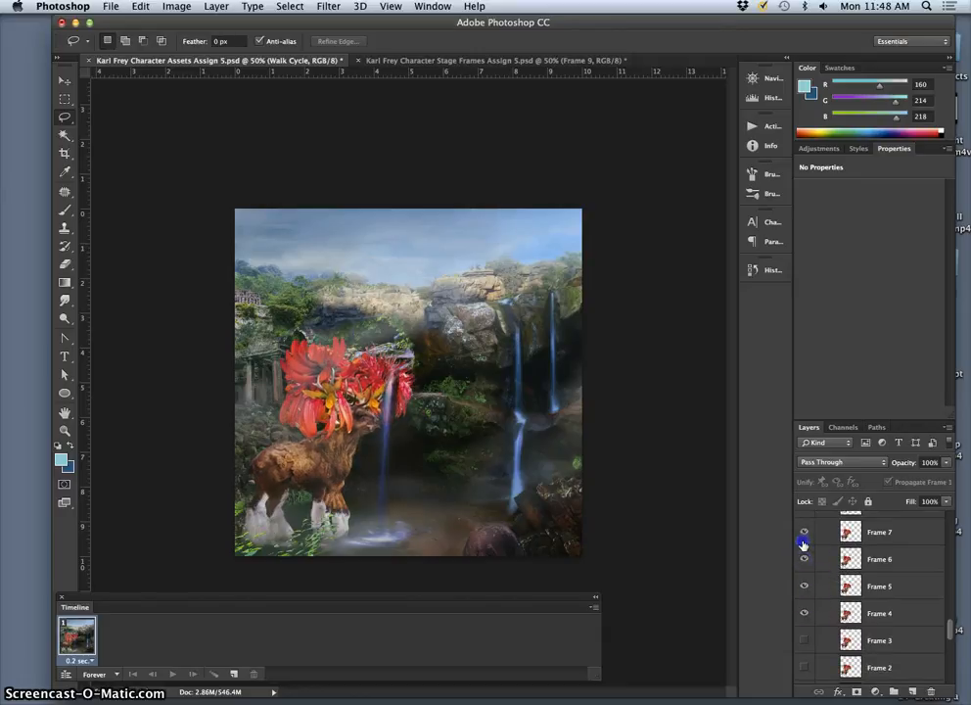
scroll(811, 558, up, 3)
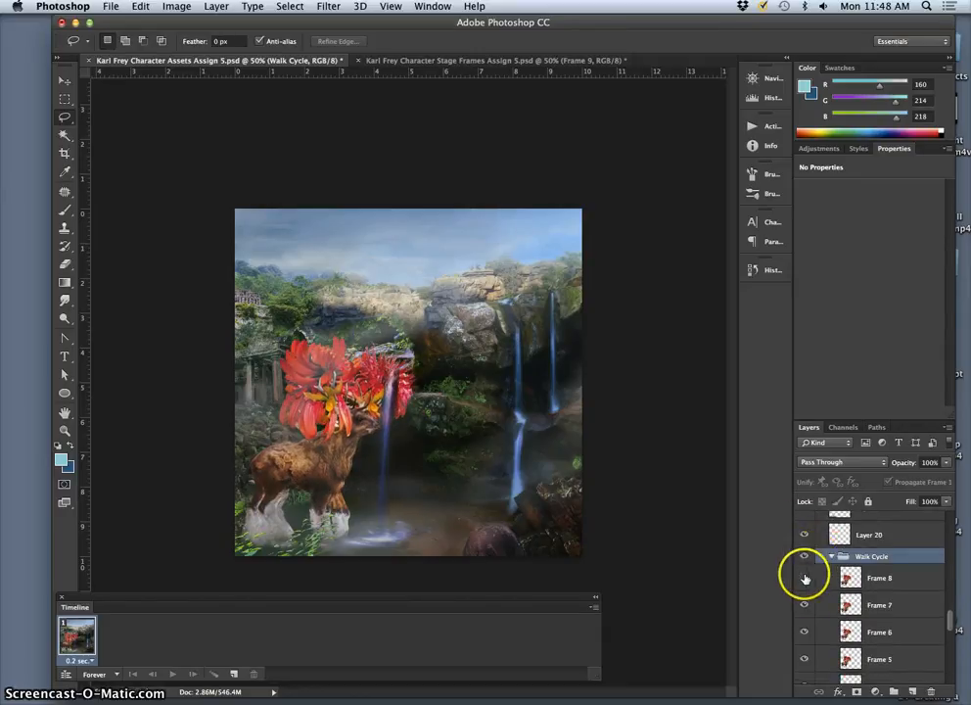
click(802, 604)
click(802, 631)
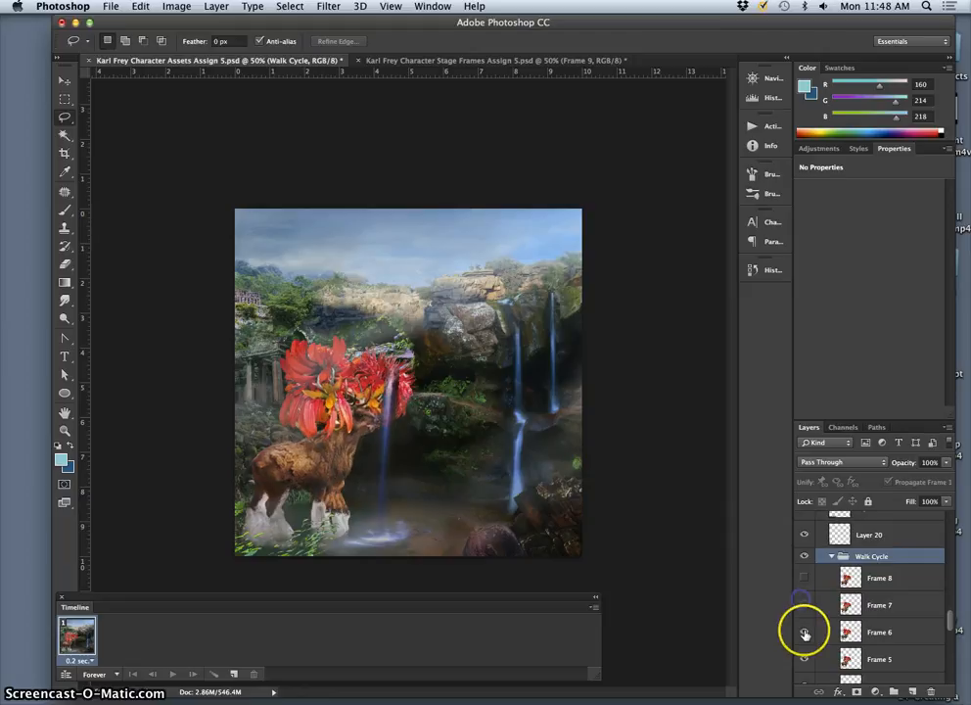
click(802, 657)
Step: Hide Frame 4 and show Frame 3 in the Walk Cycle group
scroll(818, 637, down, 1)
click(808, 656)
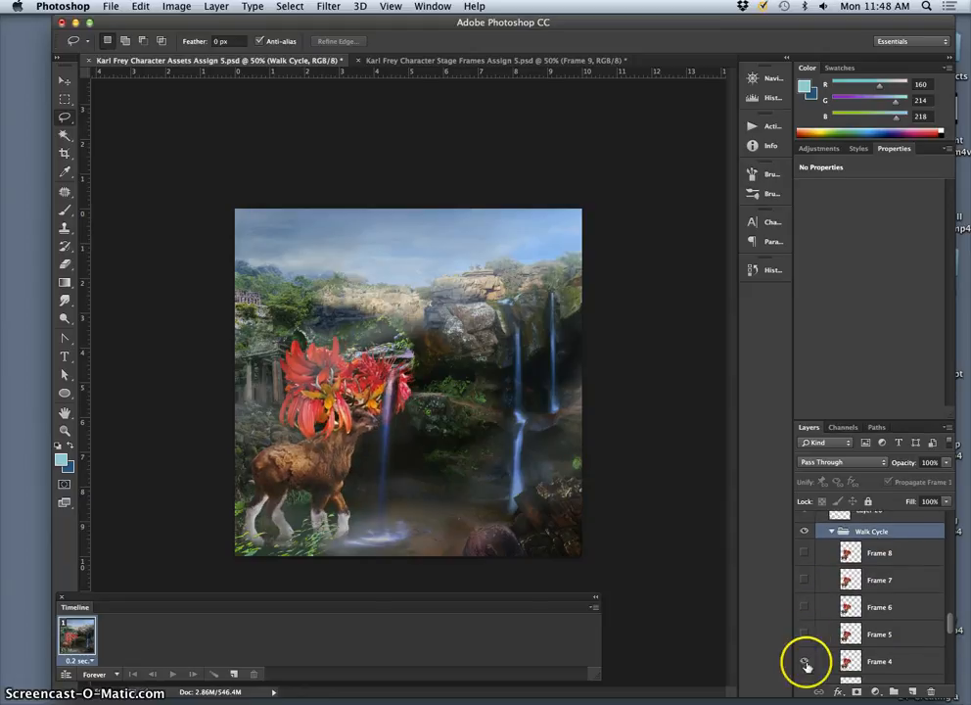
scroll(804, 644, down, 1)
click(803, 644)
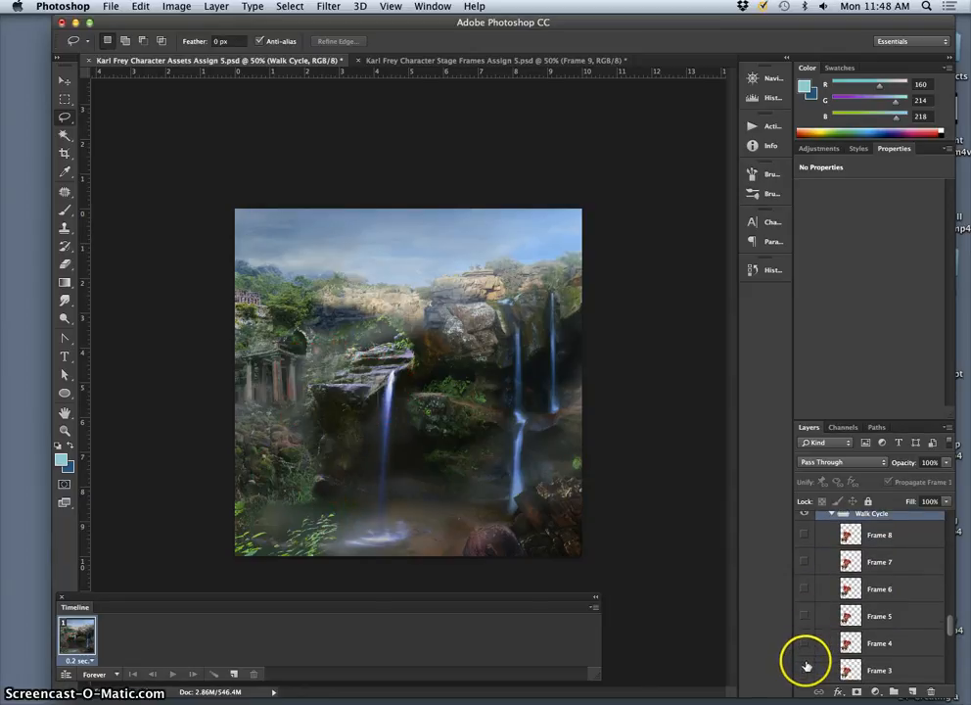
click(803, 669)
Step: Toggle Frame 2 and Frame 1 on and off to preview their poses, leaving only Frame 3 shown
scroll(819, 646, down, 4)
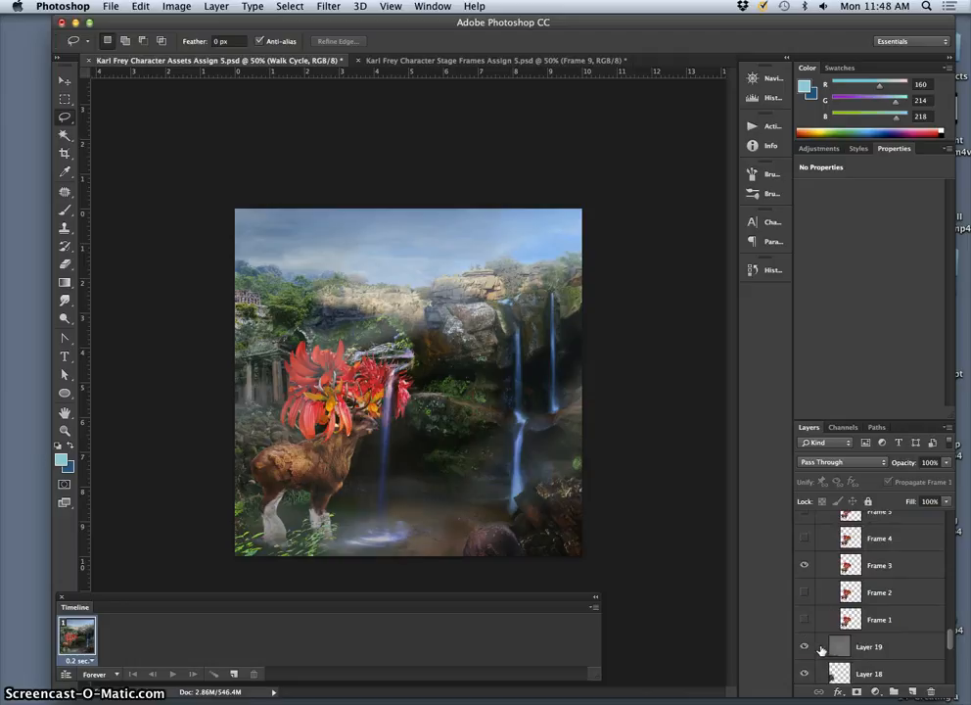
click(804, 592)
click(803, 612)
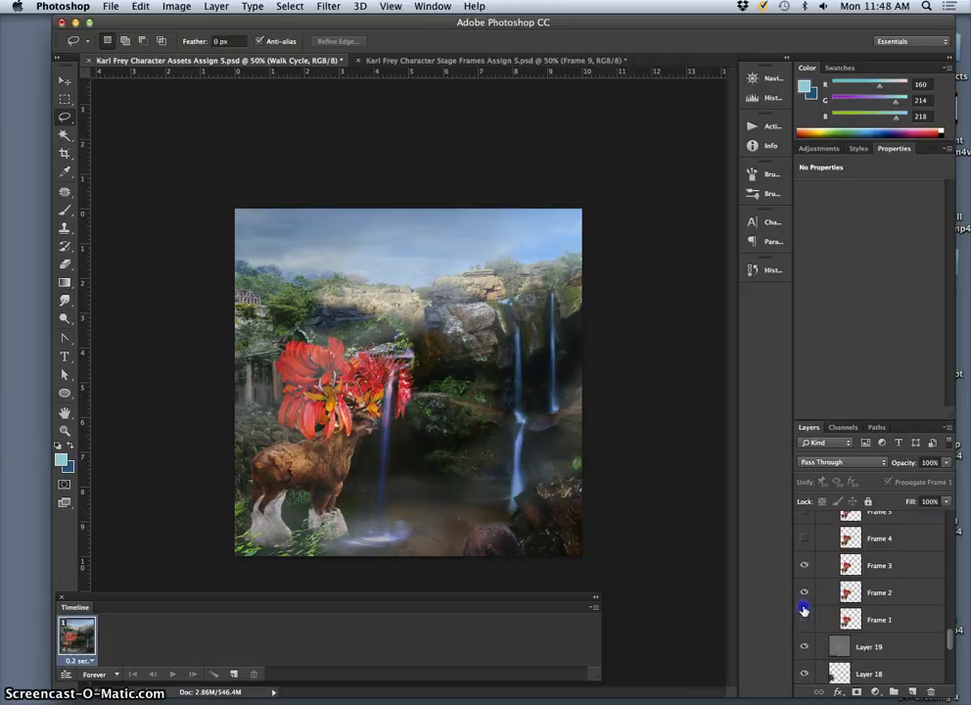
click(803, 611)
click(803, 593)
click(804, 567)
click(806, 570)
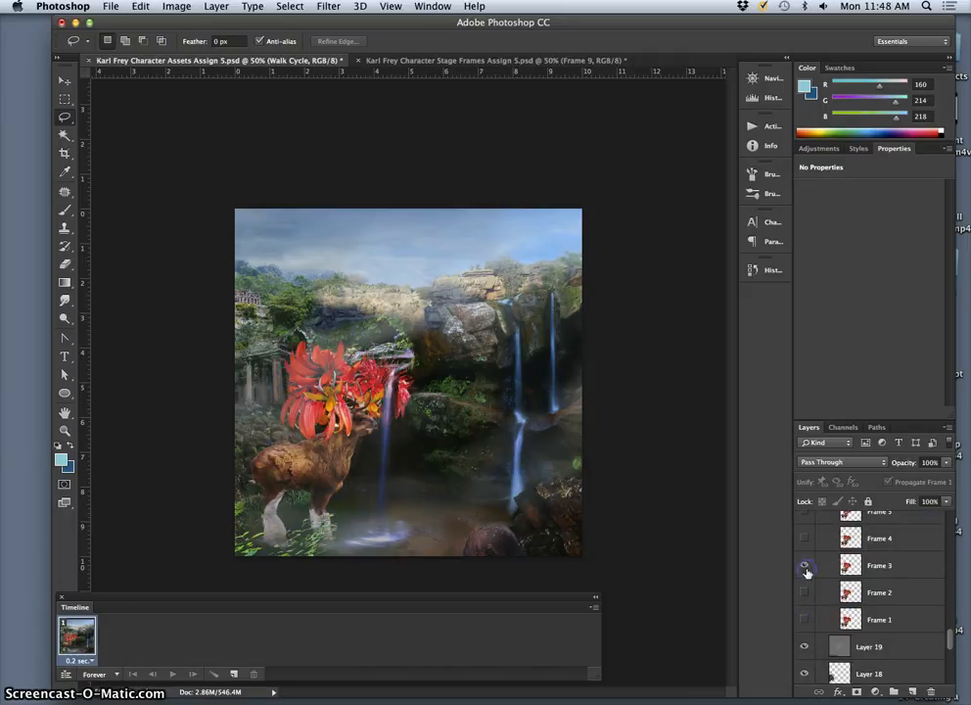
Step: Hide Layer 30 and Layer 30 copy to compare the waterfall without them
scroll(849, 590, up, 12)
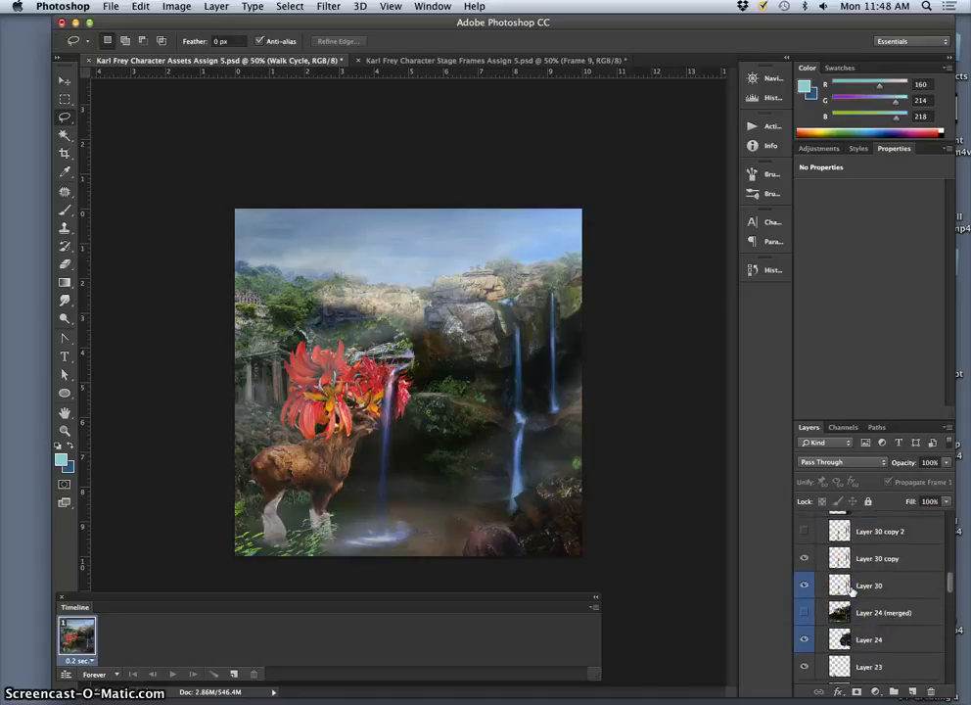
scroll(860, 589, up, 1)
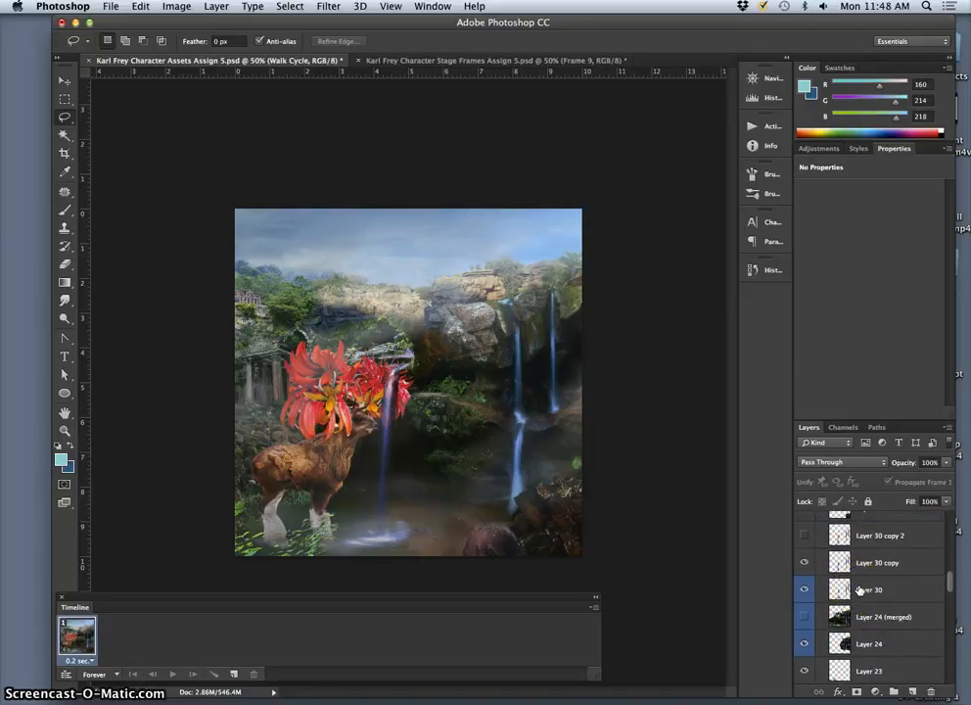
scroll(860, 589, down, 2)
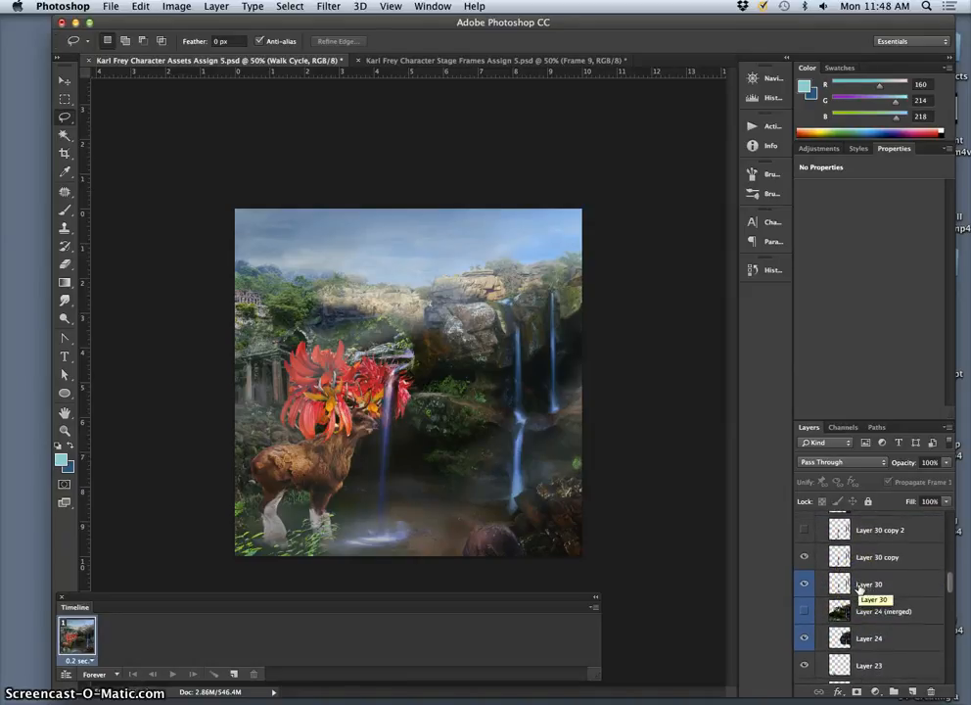
scroll(860, 589, down, 1)
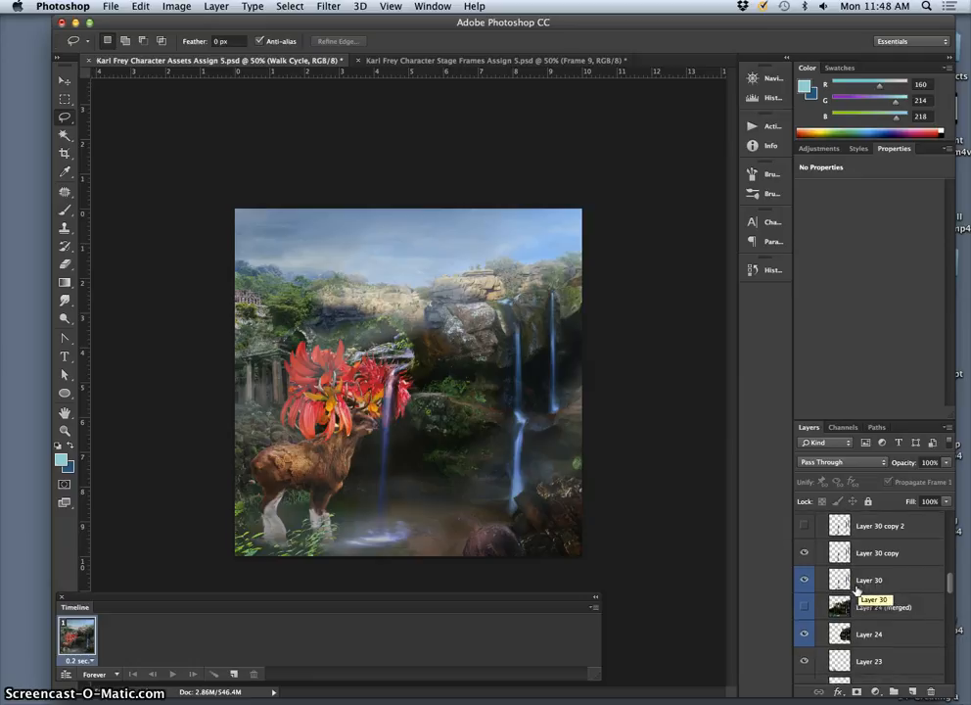
click(806, 580)
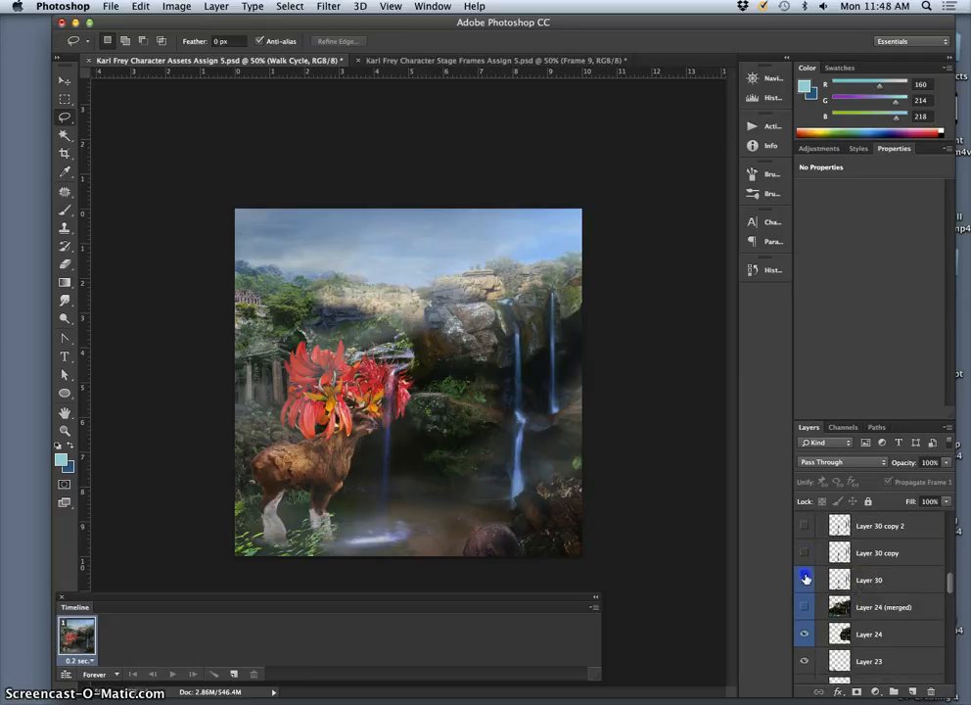
scroll(859, 588, up, 2)
scroll(860, 589, up, 2)
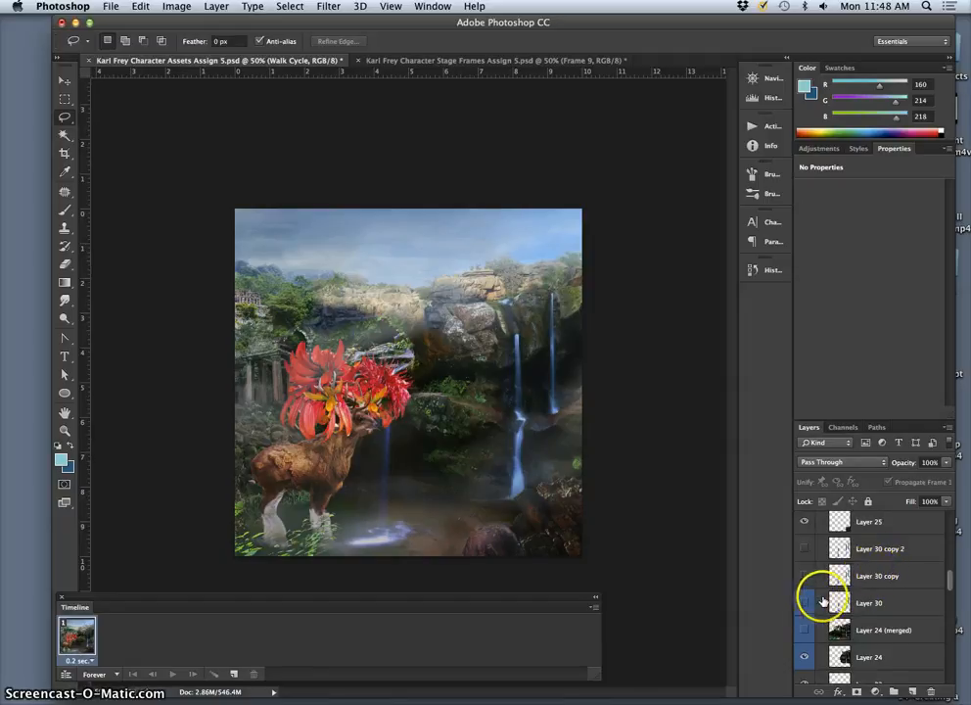
Step: Select Layer 30 and make Layer 30, Layer 30 copy and Layer 30 copy 2 all visible
click(866, 602)
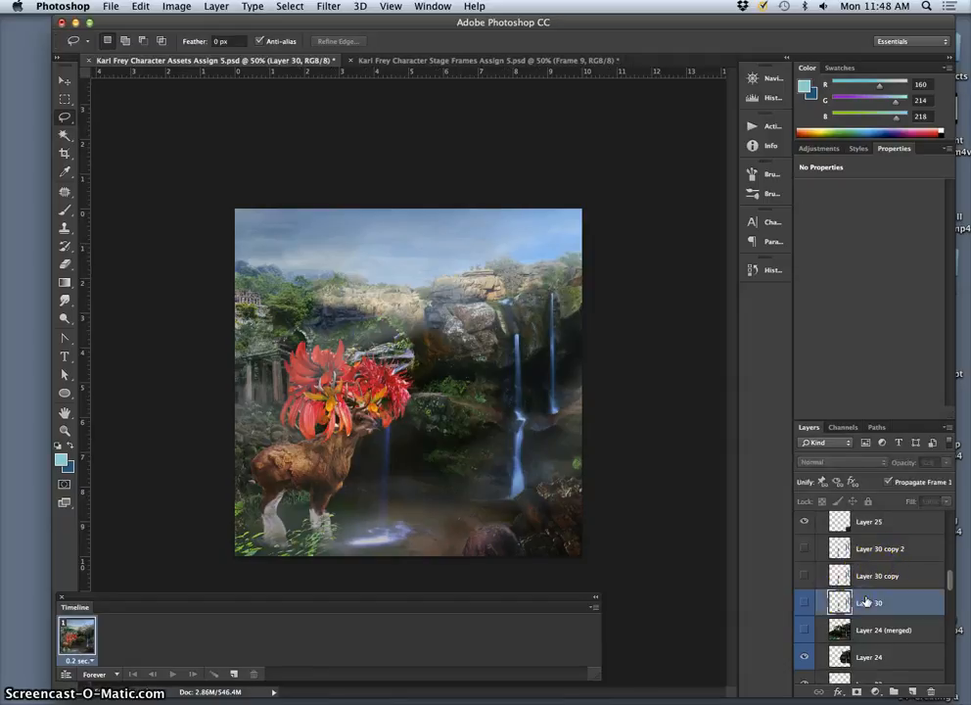
click(805, 602)
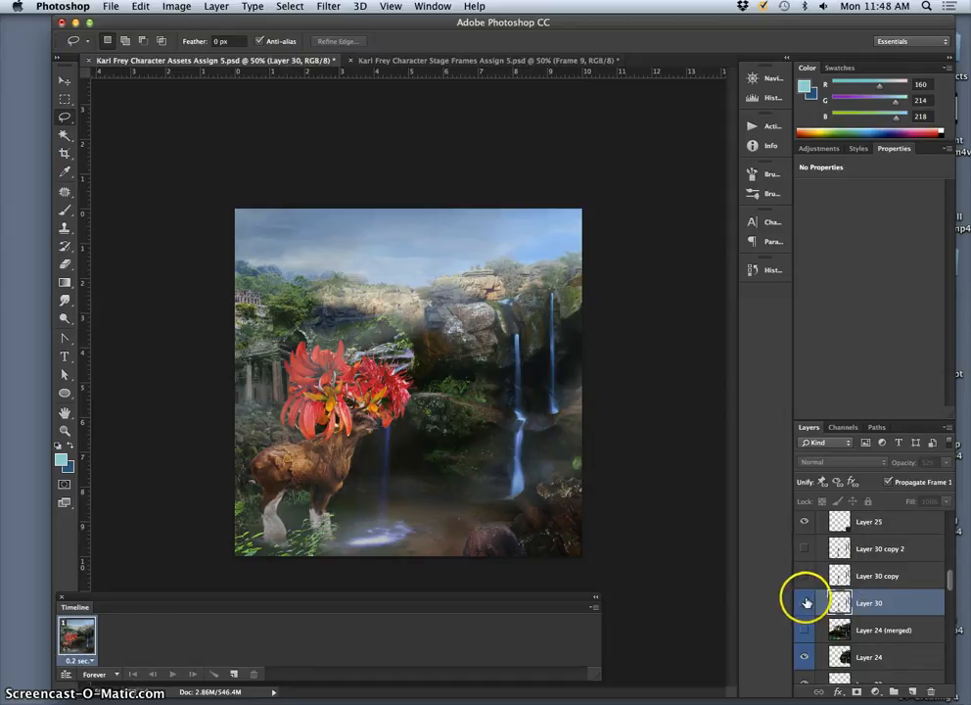
click(804, 576)
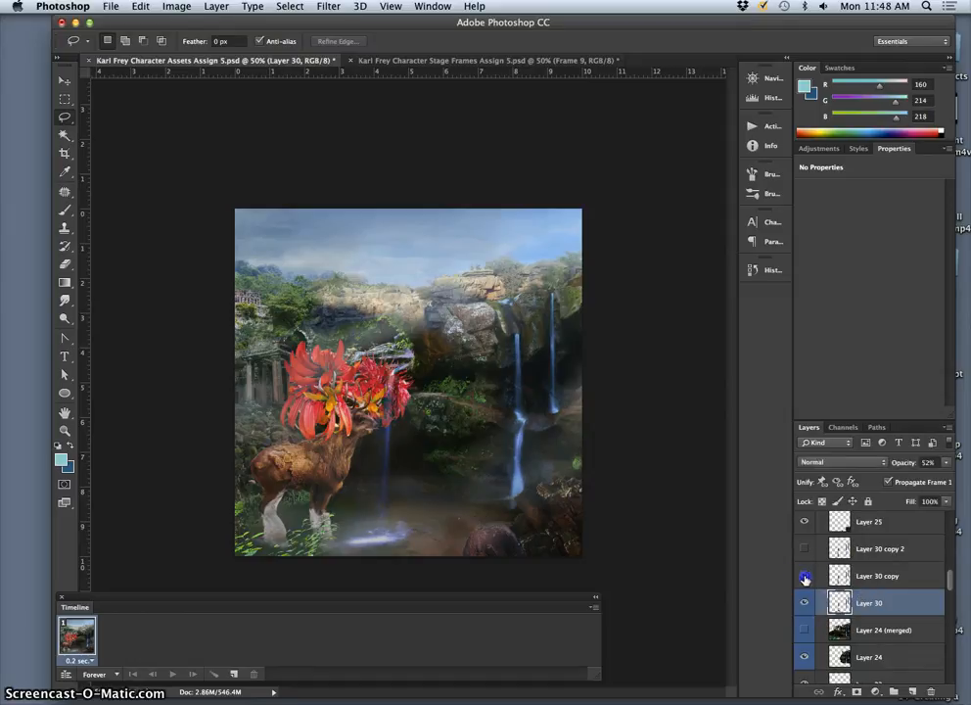
click(805, 554)
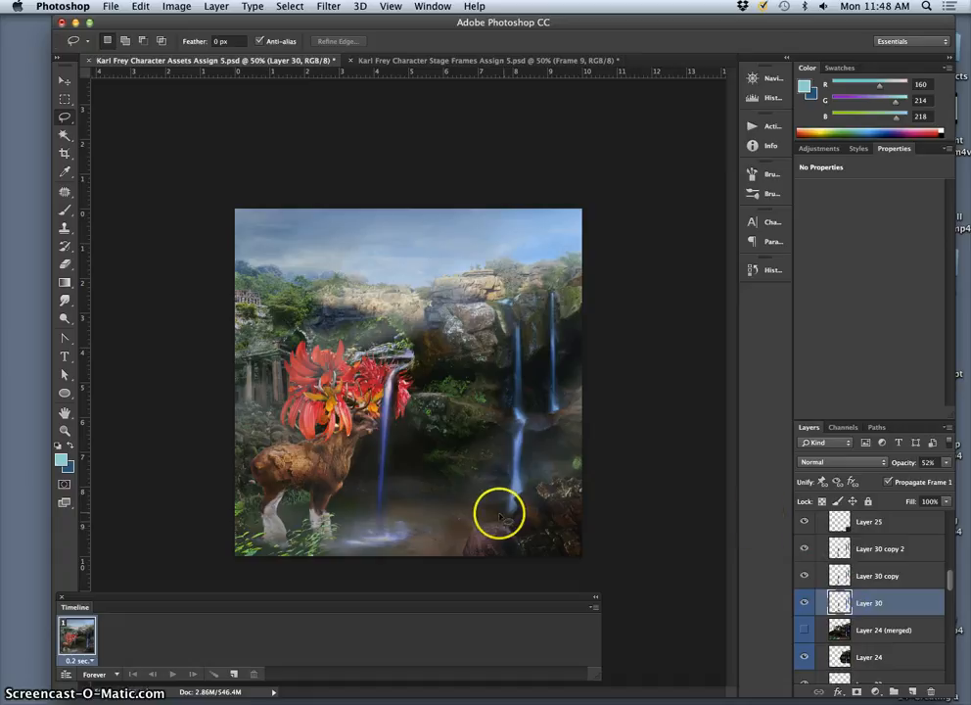
Step: Erase the waterfall overlapping the deer's flower antlers on Layer 30 copy 2 with the Eraser and hide that layer
click(63, 266)
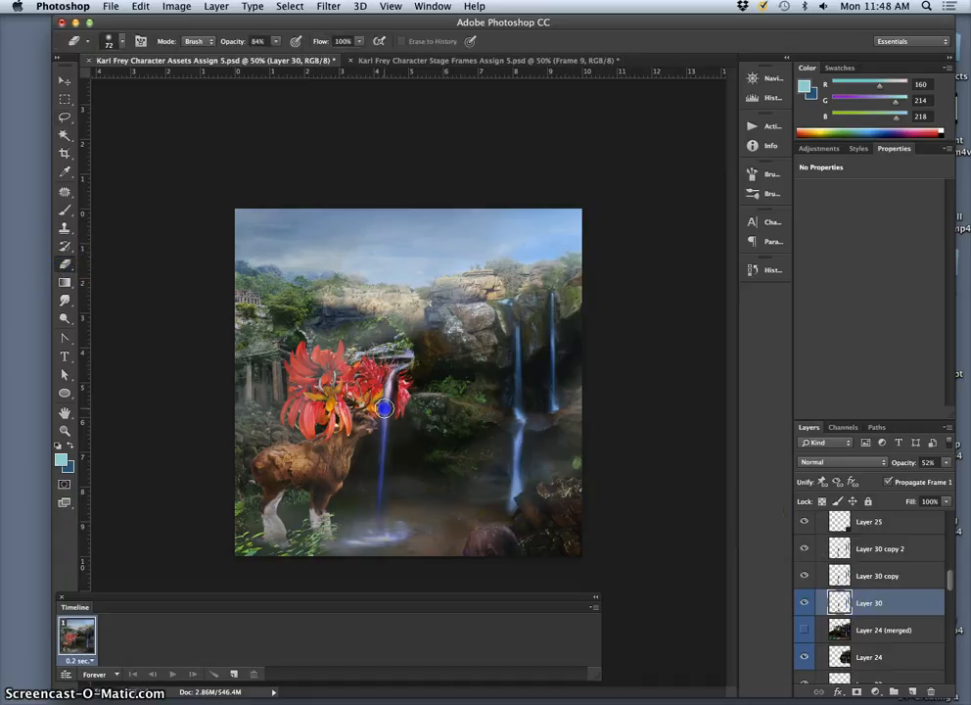
click(865, 546)
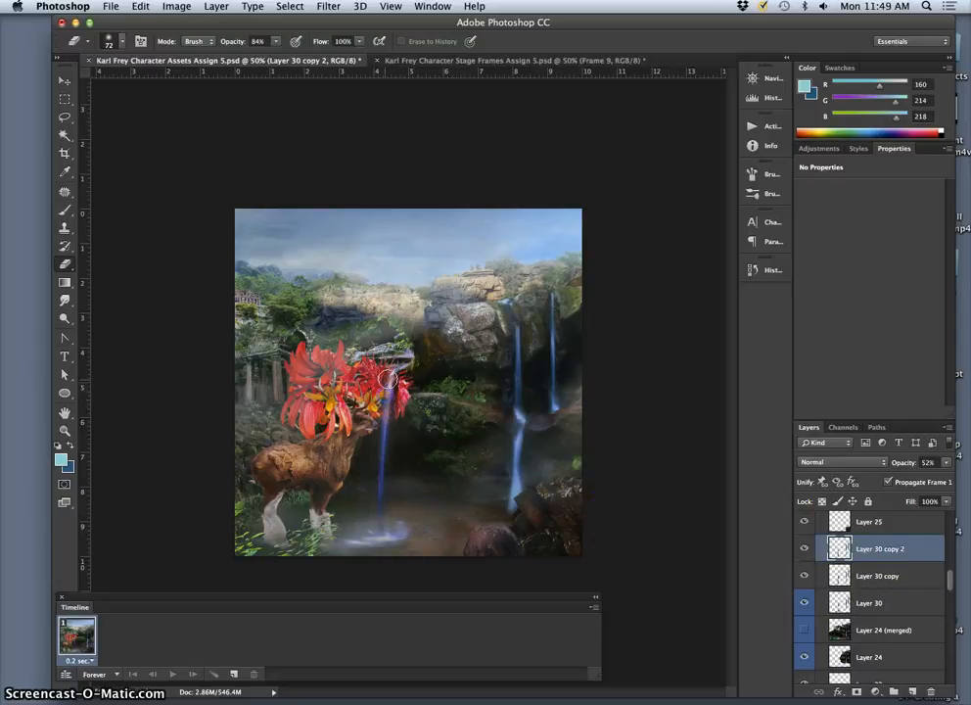
click(804, 548)
Step: Erase the waterfall over the flower antlers on Layer 30 copy, hide that layer and select Layer 30
click(869, 577)
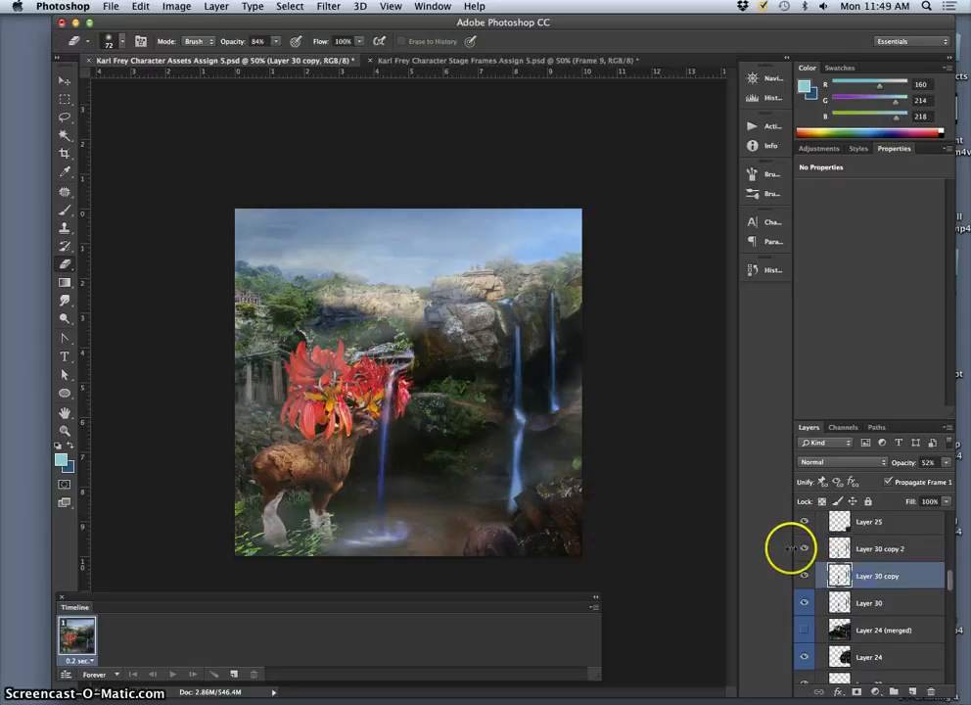
click(388, 395)
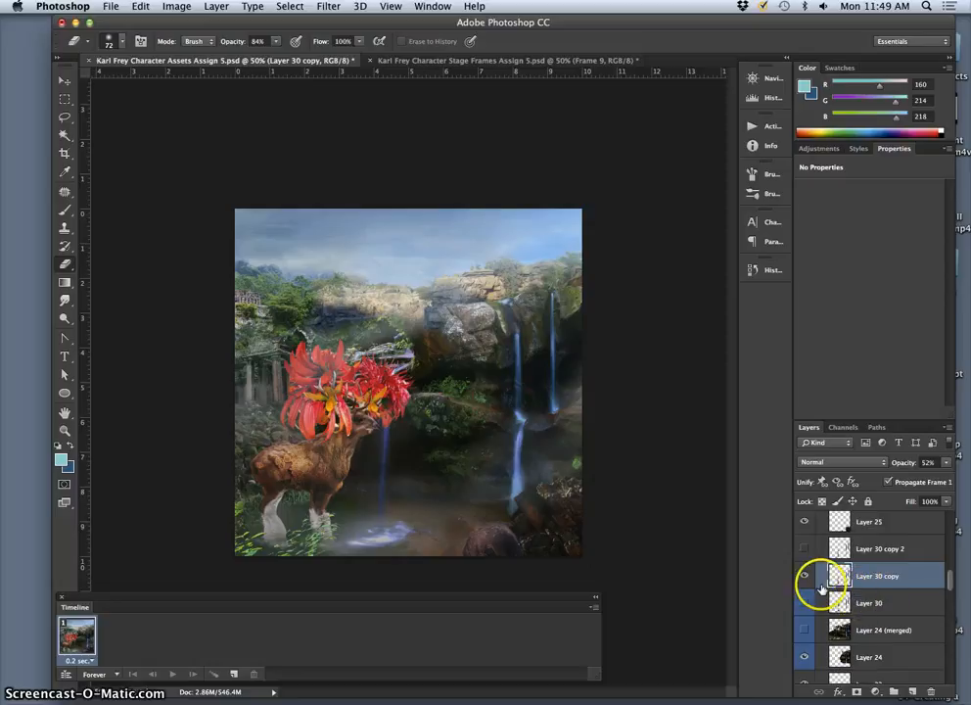
click(805, 579)
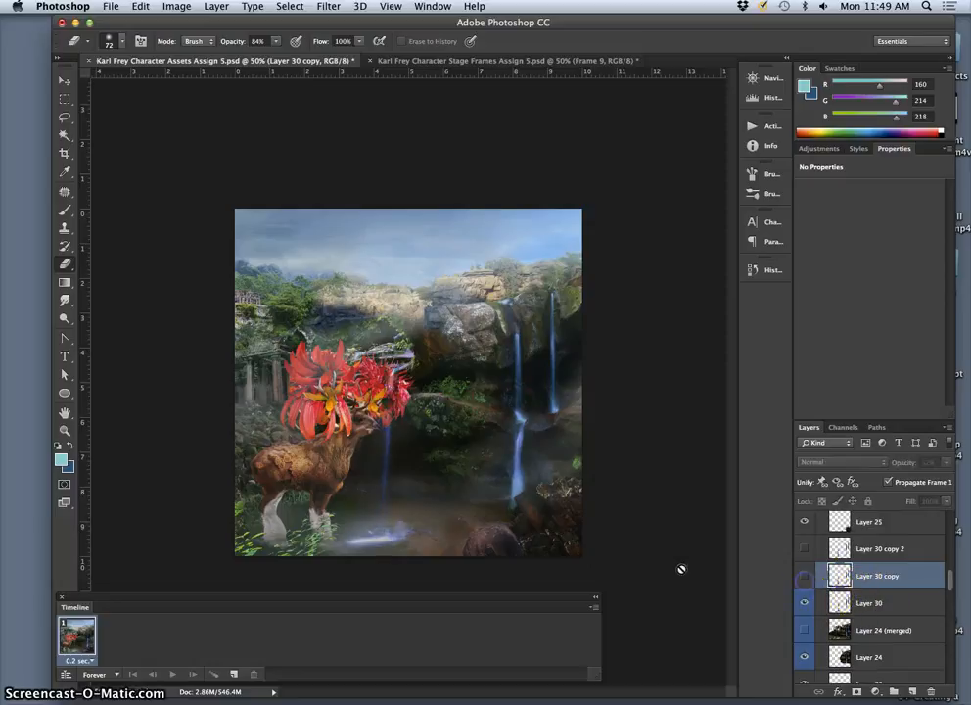
click(843, 603)
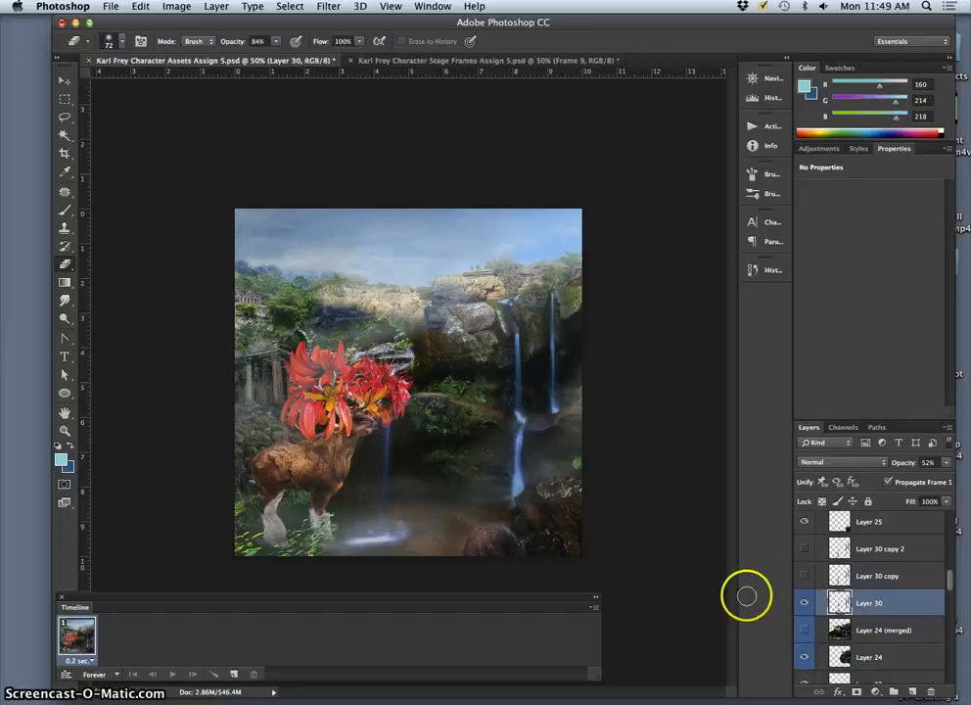
Step: Show Frame 1 in the Walk Cycle group and hide Frame 3
scroll(893, 599, down, 1)
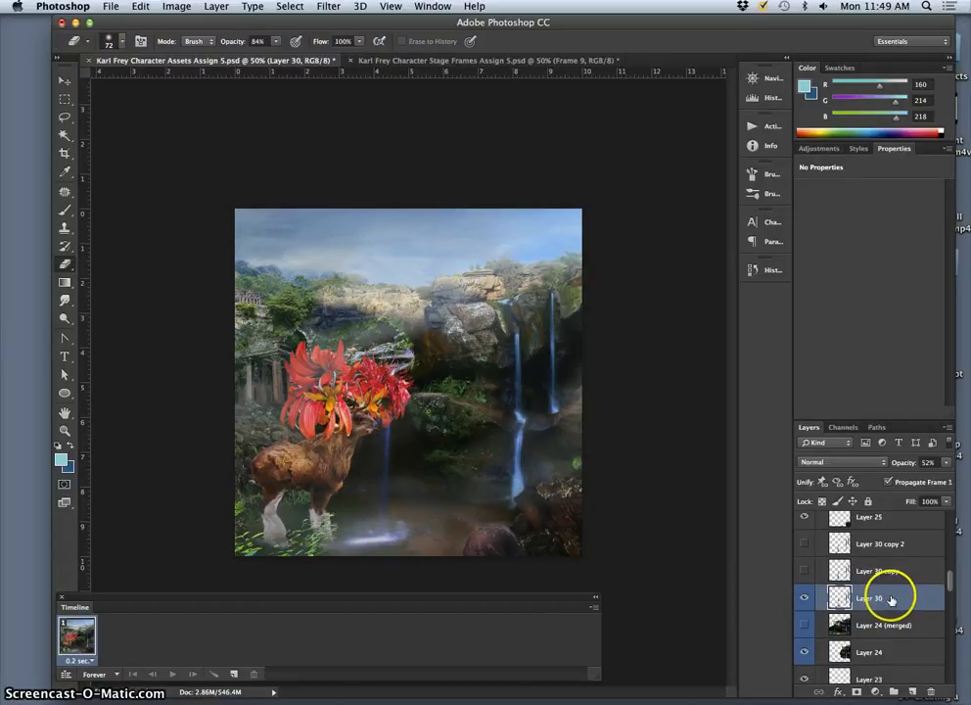
scroll(888, 599, down, 2)
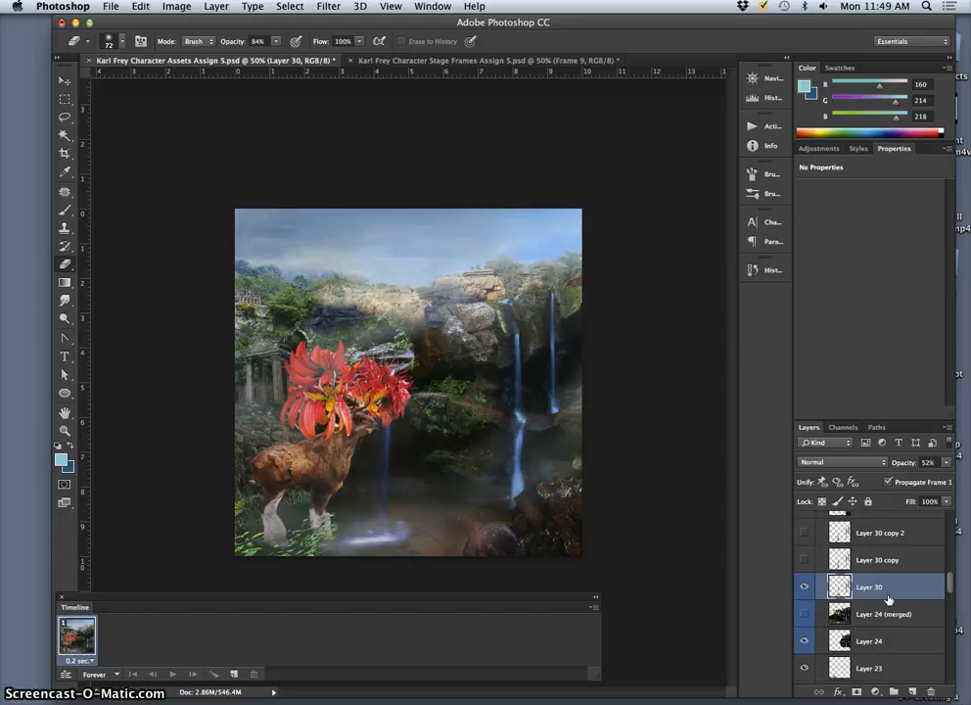
scroll(887, 599, down, 10)
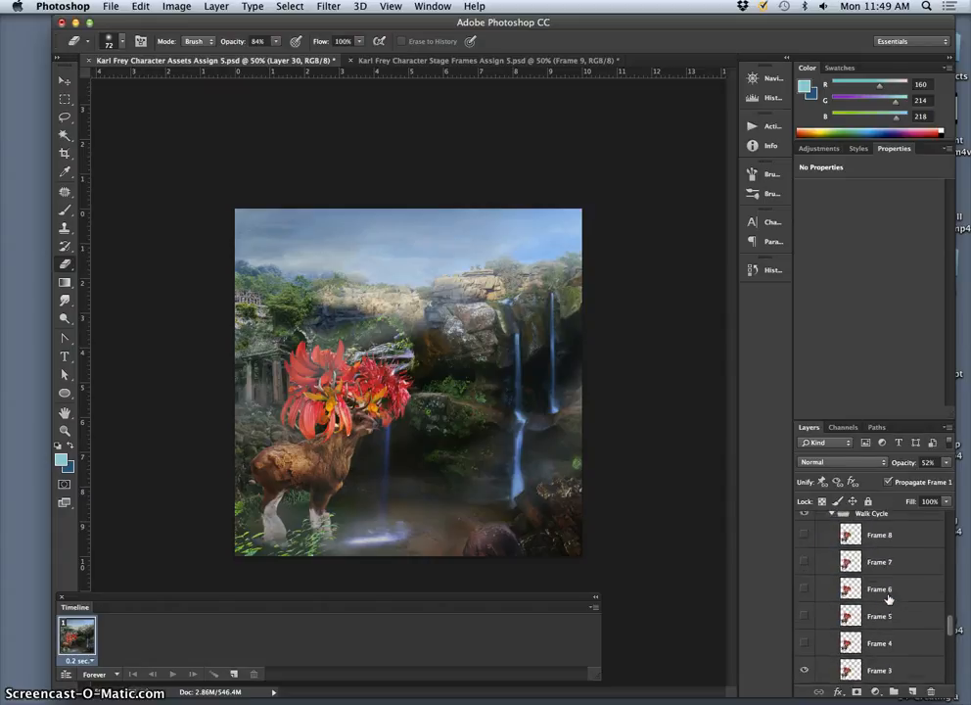
scroll(887, 599, down, 5)
click(804, 588)
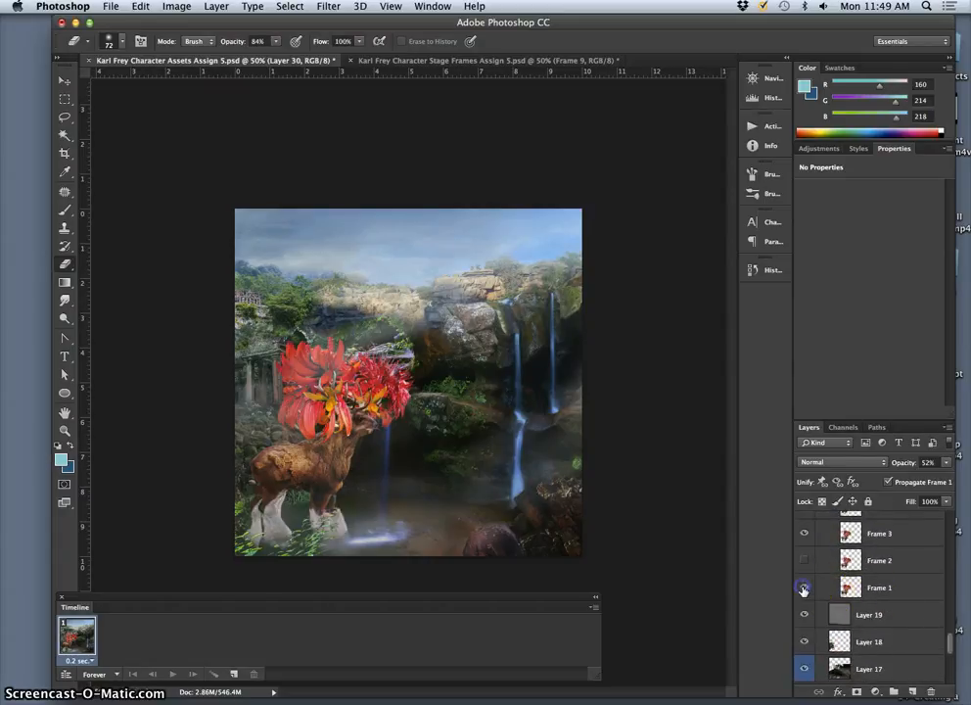
click(803, 560)
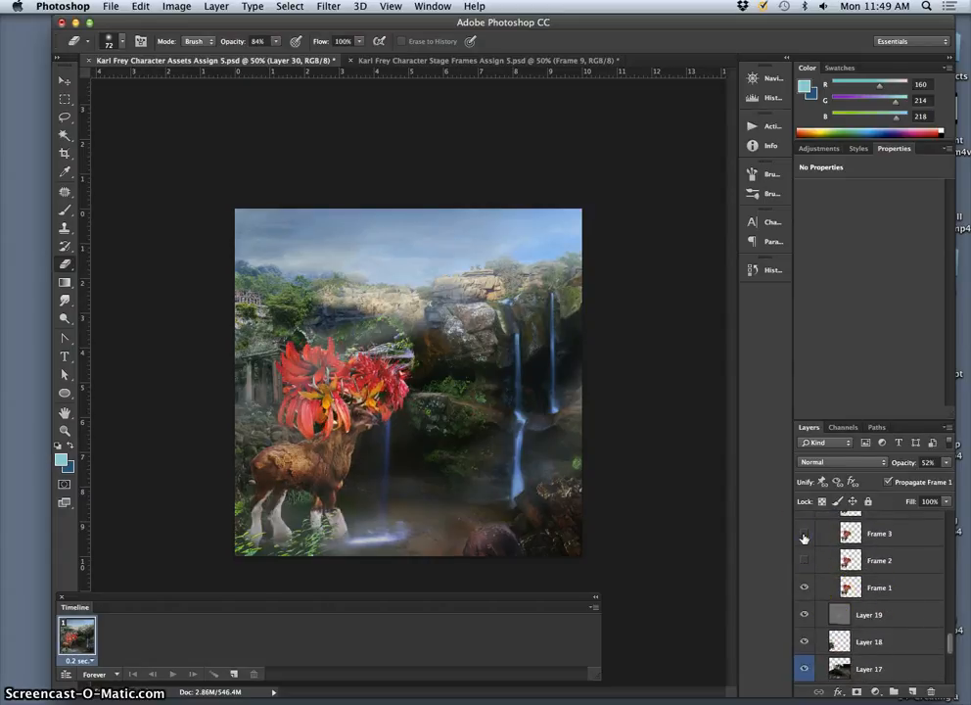
Step: Nudge the Frame 1 deer left with the Move tool until its rear is close to the canvas's left edge
click(878, 587)
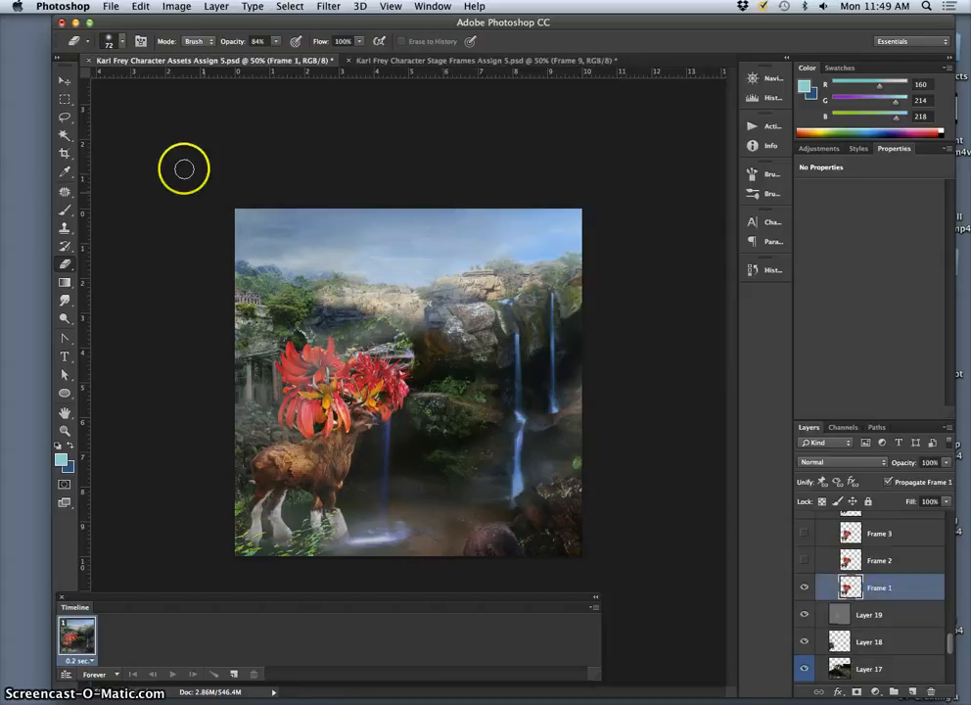
click(61, 84)
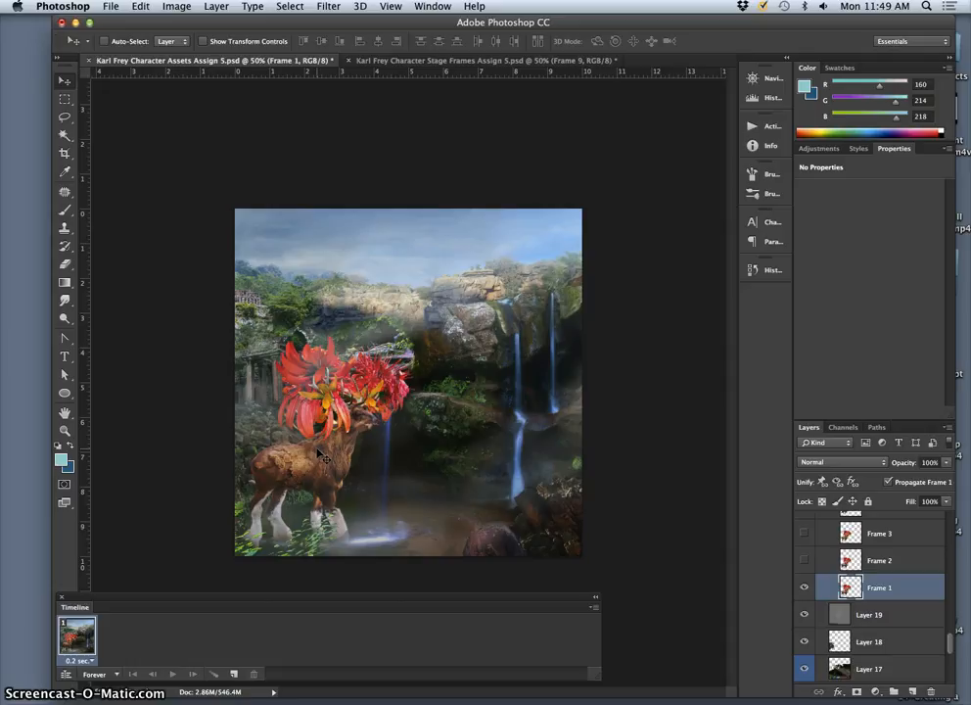
key(Left)
key(Left)
key(Left)
key(Left)
key(Left)
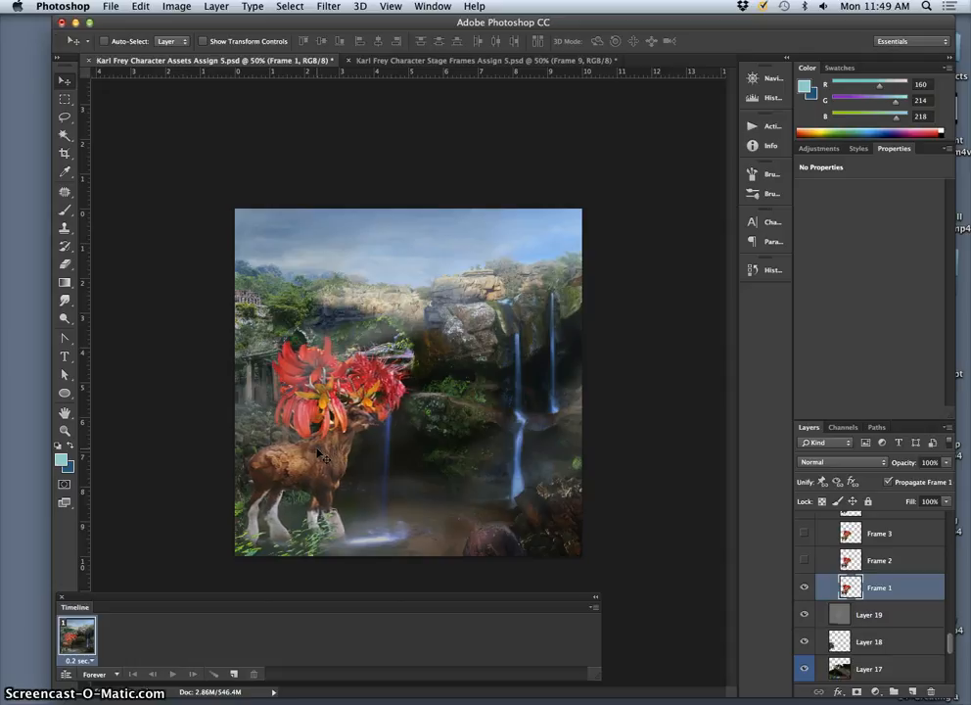
key(Left)
key(Left)
key(Left)
key(Left)
key(Left)
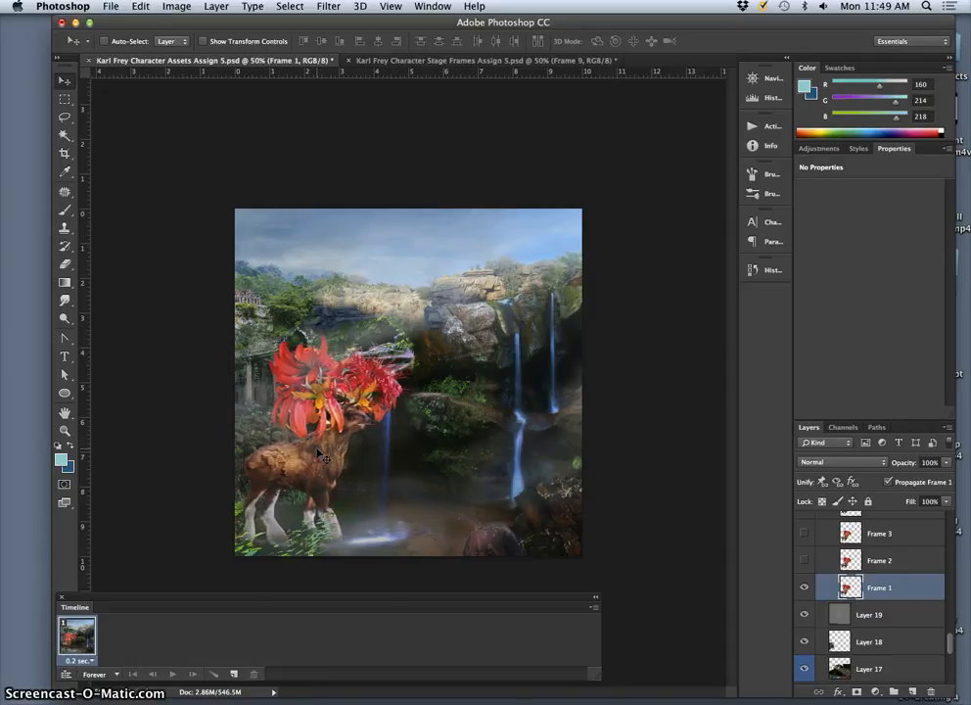
key(Left)
key(Left)
key(Left)
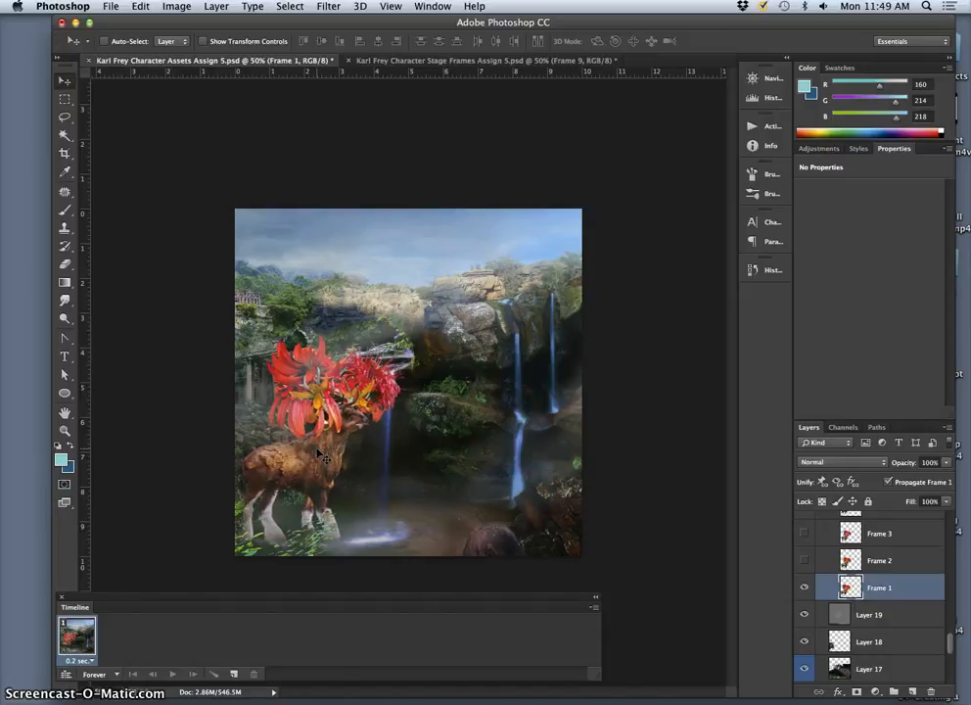
key(Left)
key(Left)
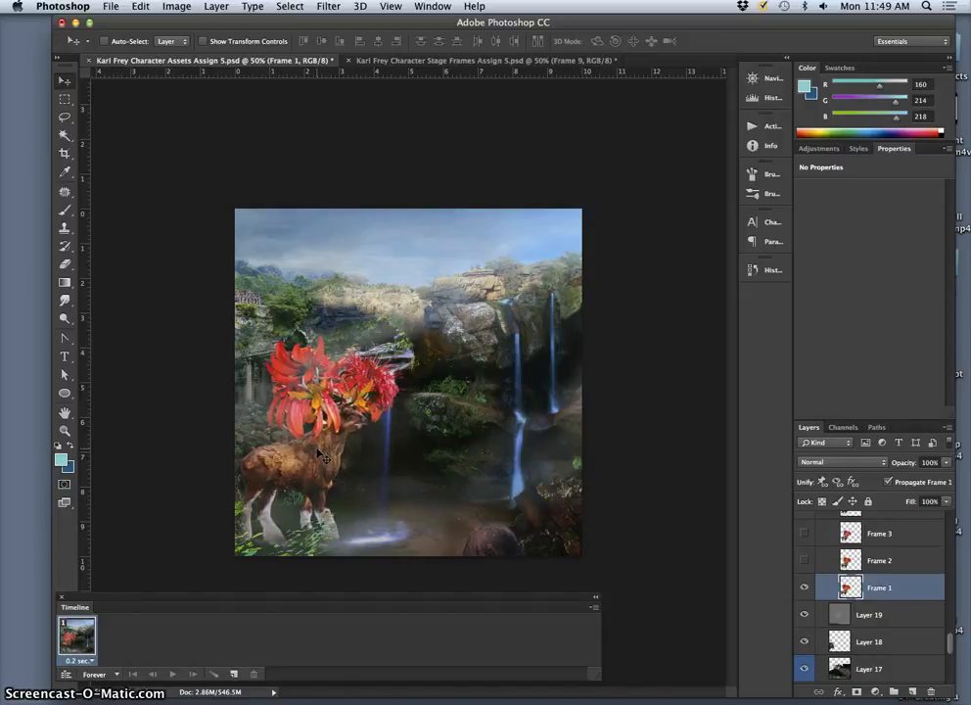
Step: Show Frame 2 in place of Frame 1 and nudge its deer slightly left
click(804, 560)
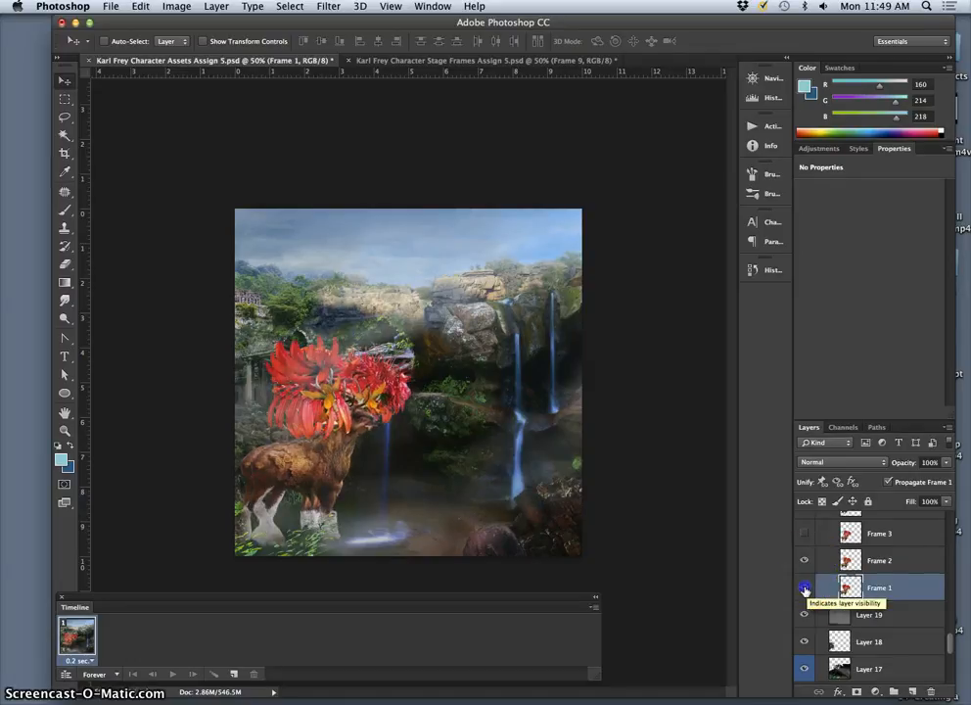
click(805, 587)
click(812, 559)
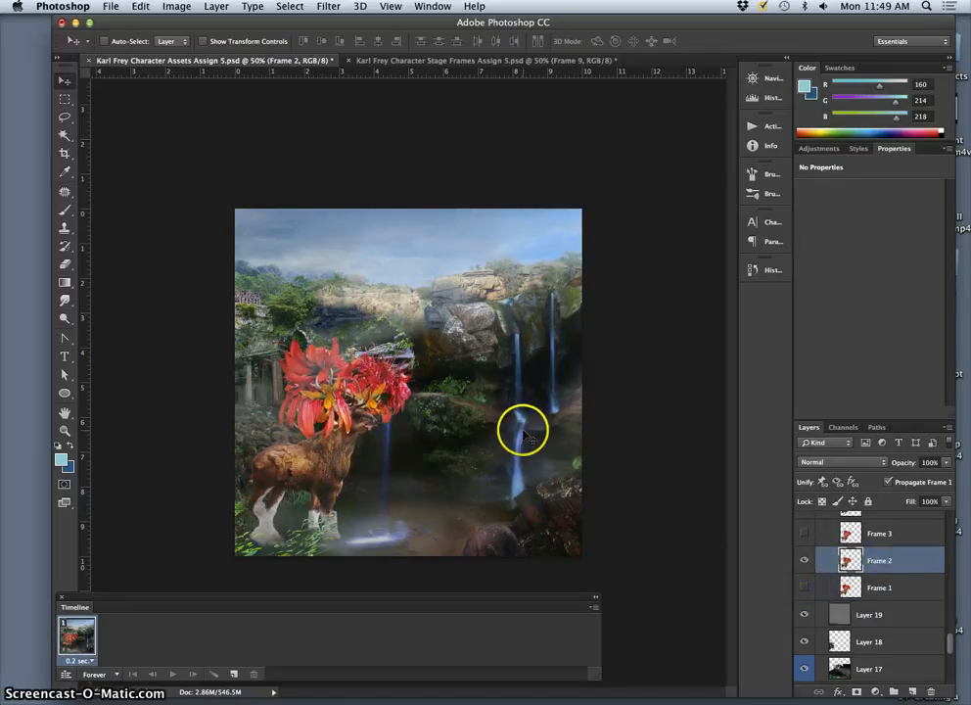
key(Left)
key(Left)
key(Left)
key(Left)
key(Left)
key(Left)
key(Left)
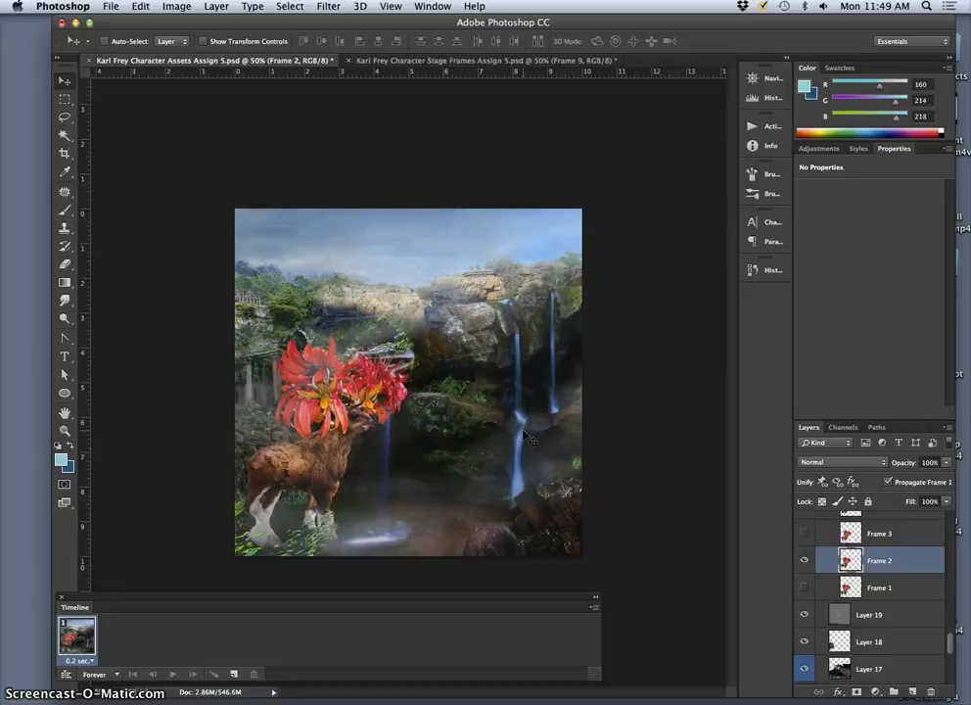
key(Left)
key(Left)
key(Left)
key(Left)
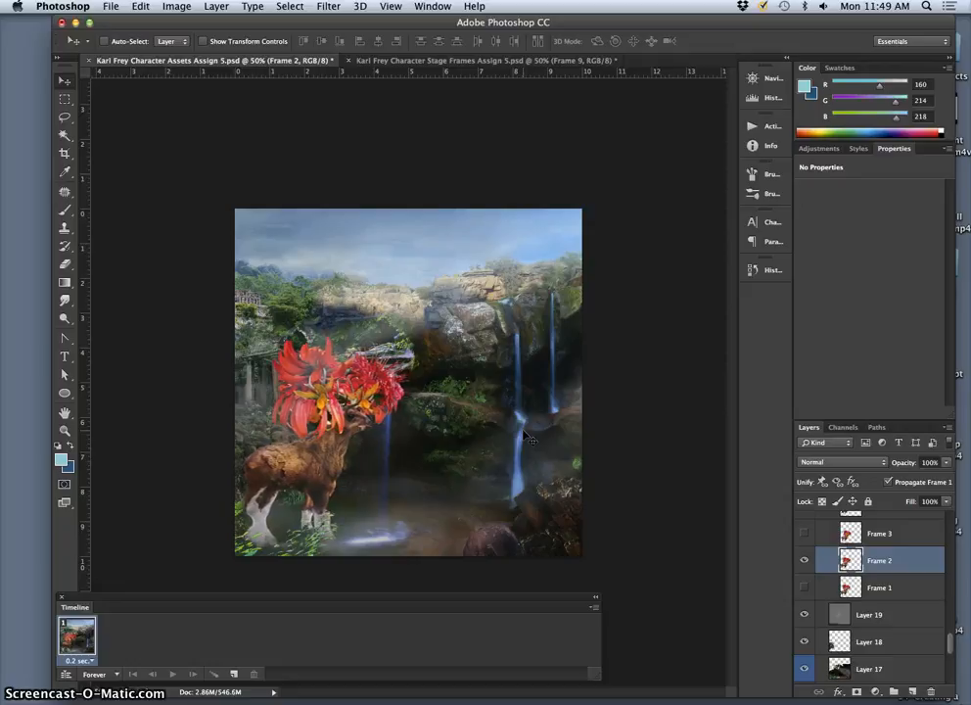
Step: Show Frame 3 in place of Frame 2 and nudge its deer a little to the left
click(804, 533)
click(804, 560)
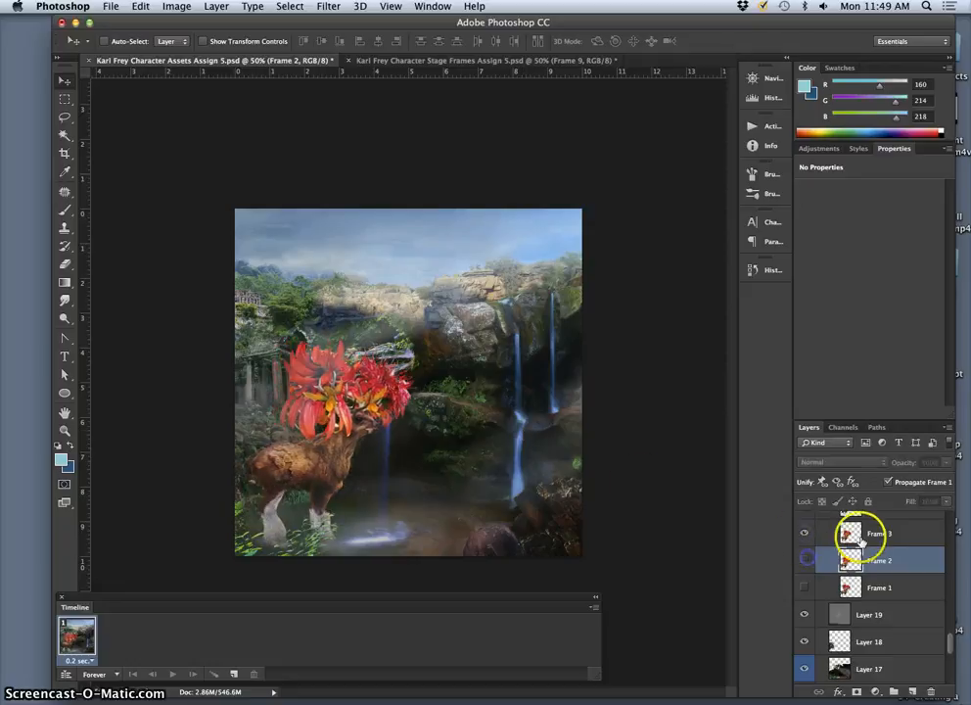
click(838, 526)
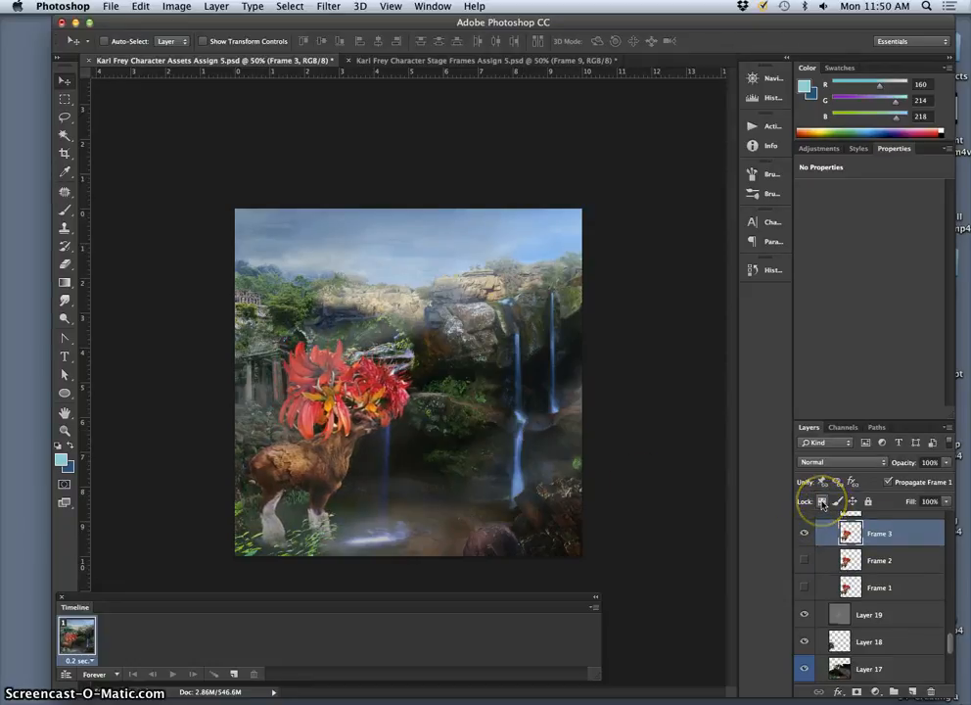
key(Left)
key(Left)
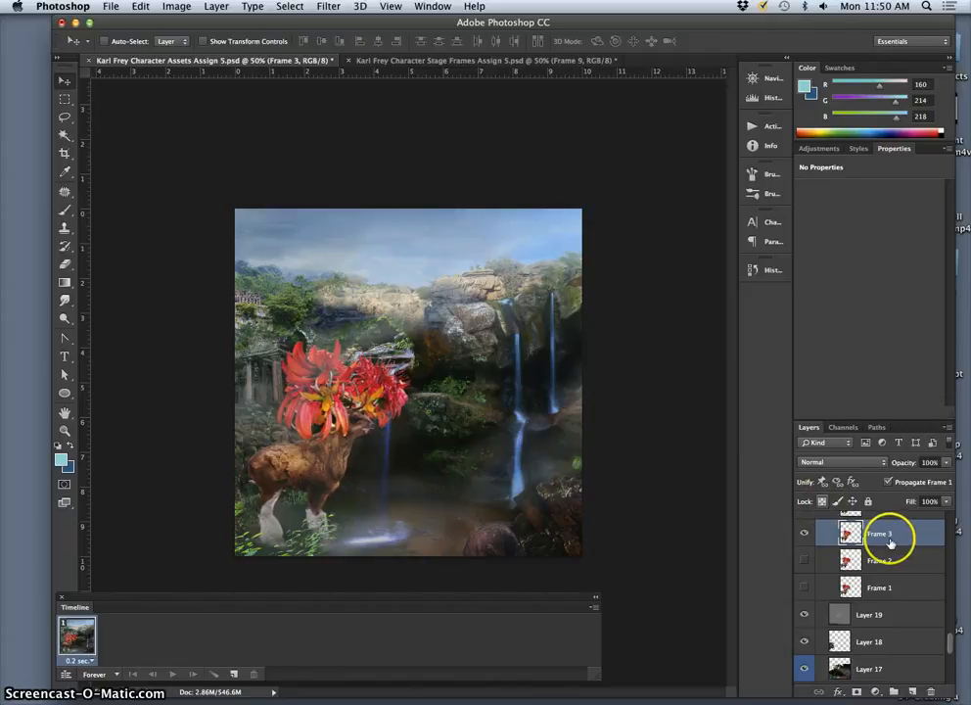
Step: Advance the visible walk pose from Frame 3 through Frame 4 to Frame 5, leaving Frame 5 selected and the earlier frames hidden
key(super+j)
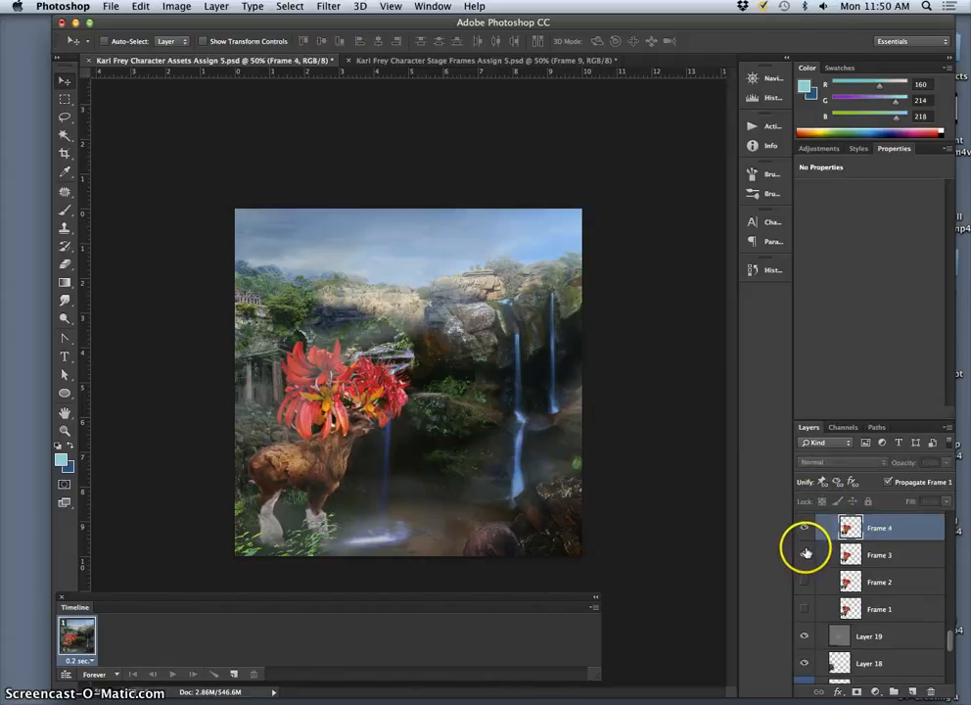
click(804, 553)
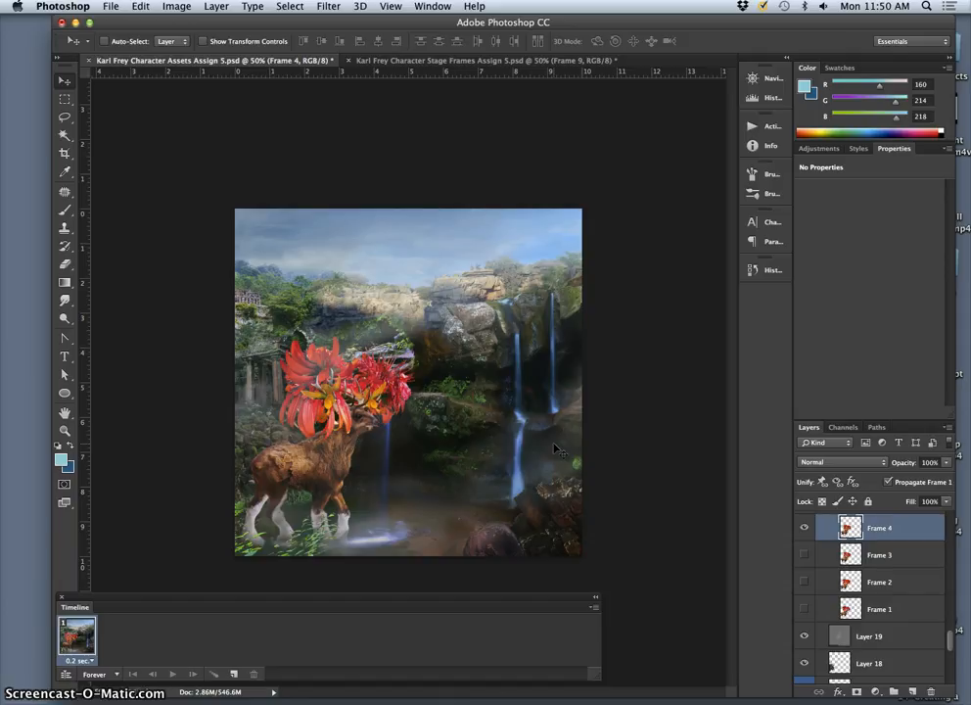
scroll(883, 514, up, 1)
click(889, 545)
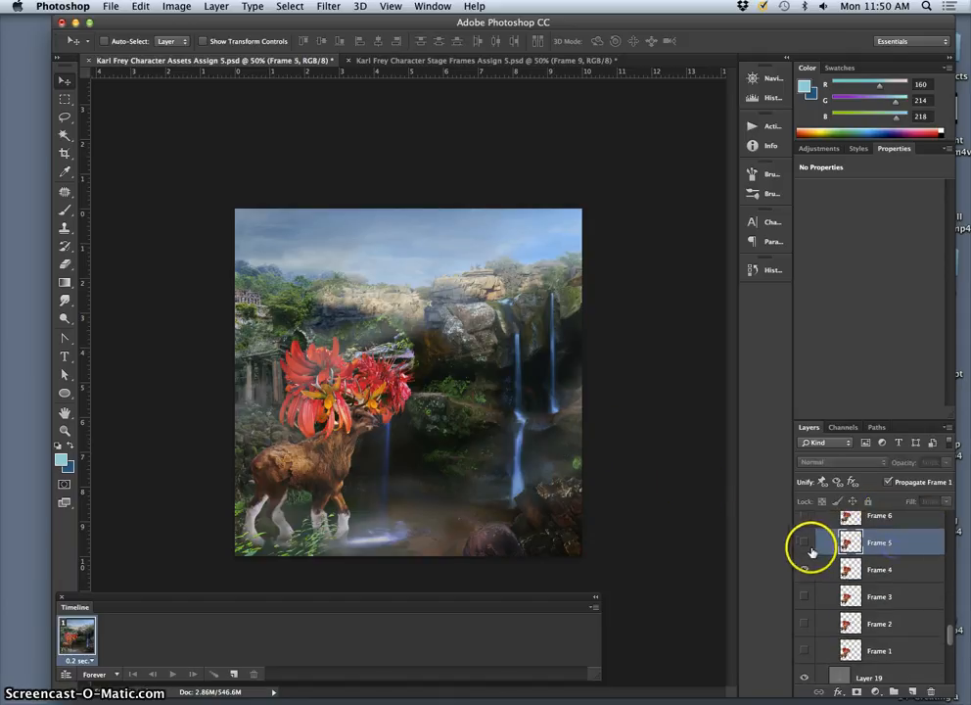
click(804, 542)
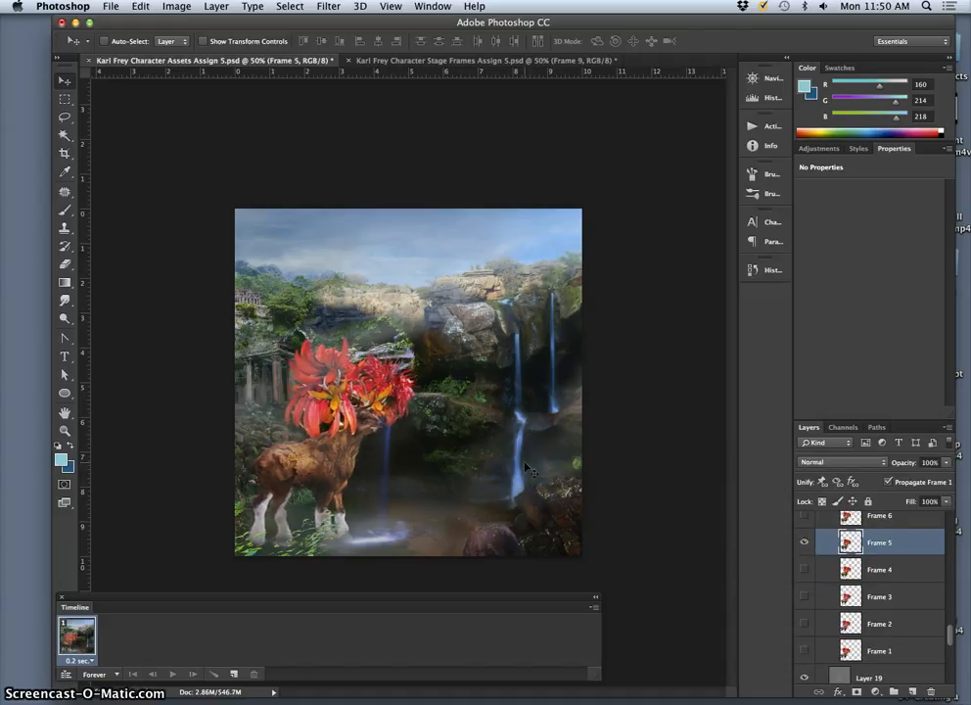
Step: Advance the visible walk pose through Frame 6 to Frame 7, leaving Frame 7 selected and Frames 5 and 6 hidden
click(896, 519)
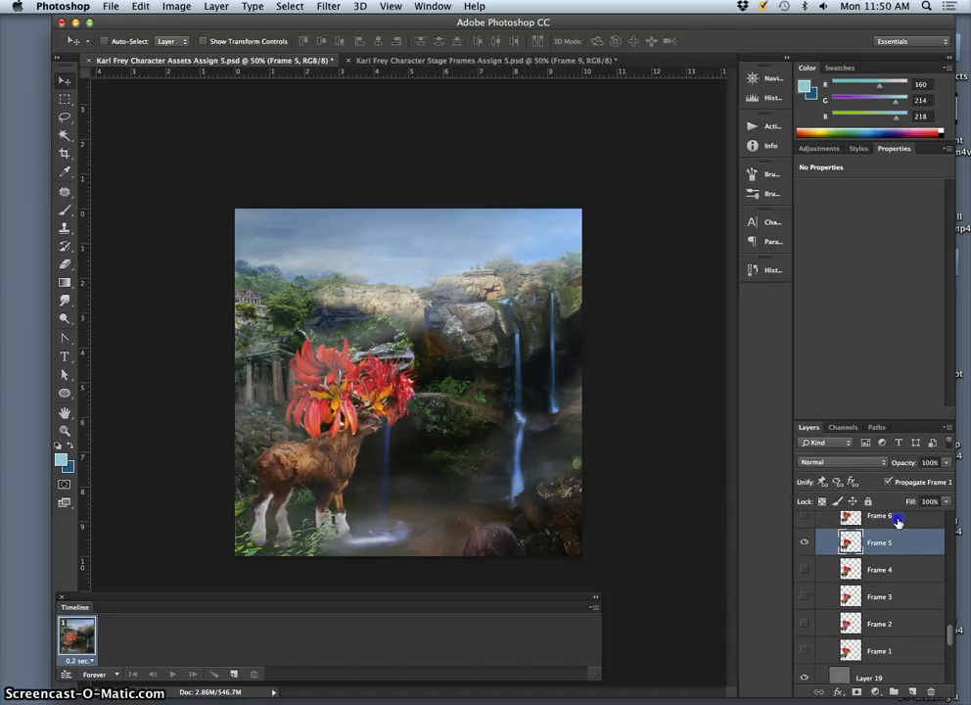
click(806, 524)
click(802, 554)
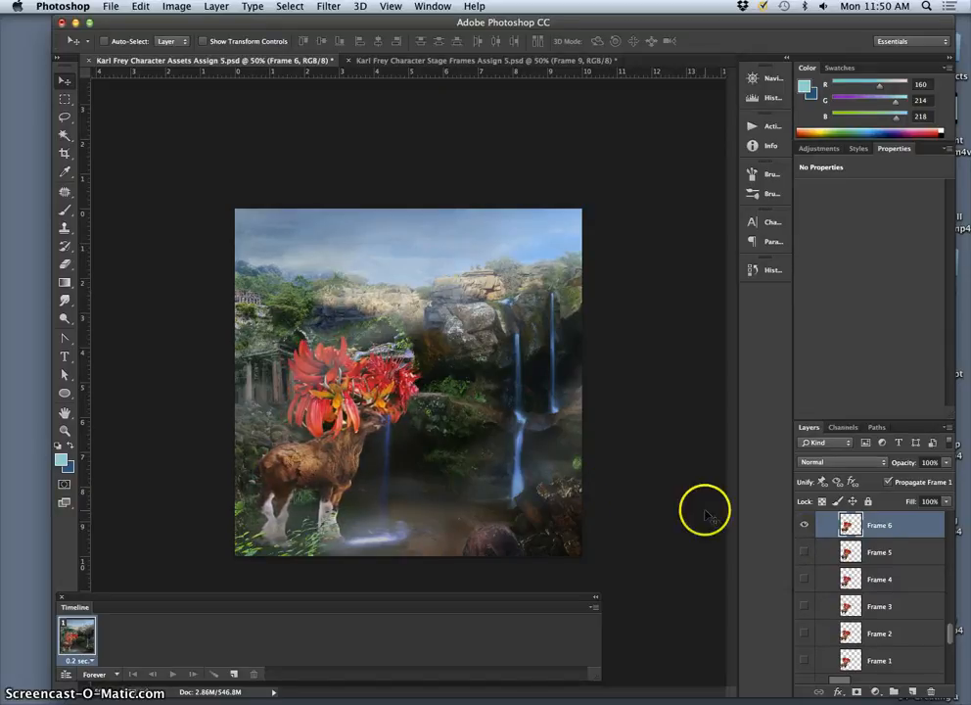
scroll(889, 540, up, 2)
click(889, 546)
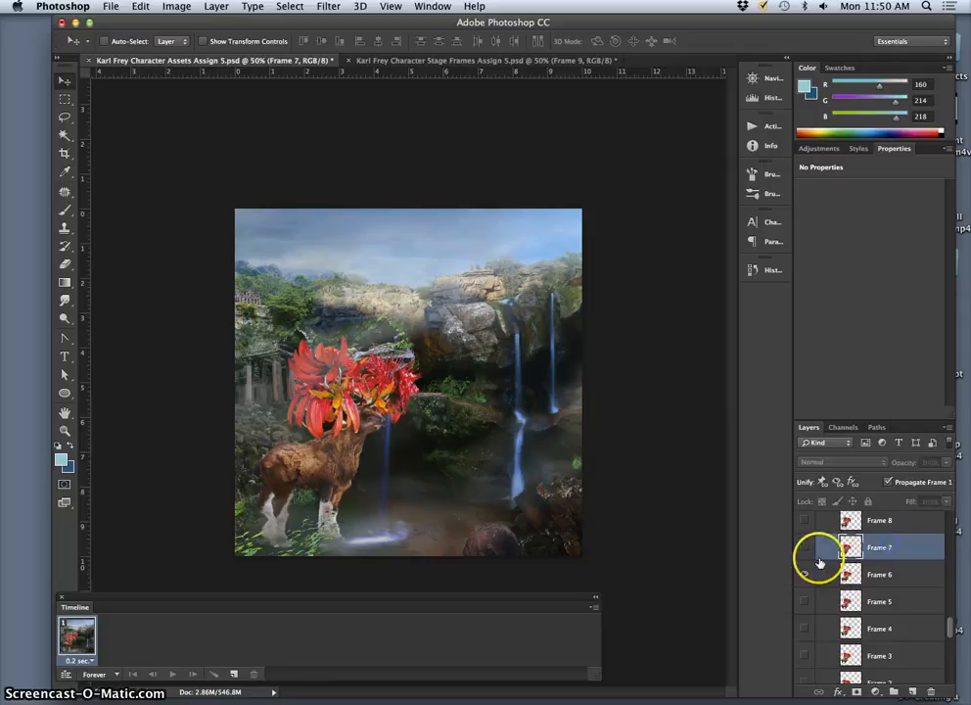
click(803, 547)
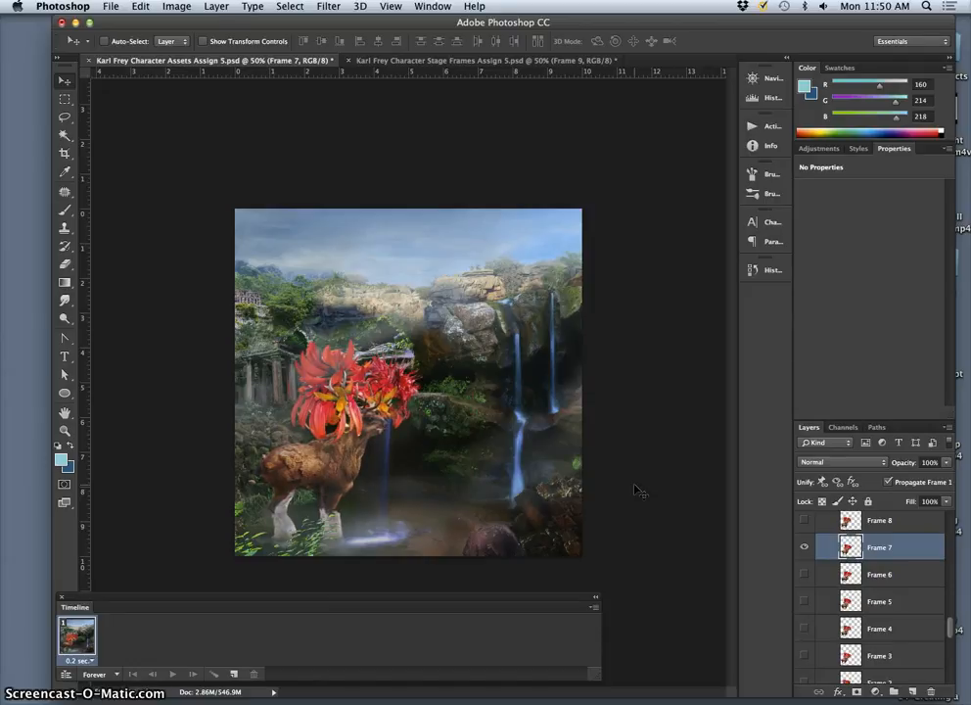
Step: Select and show Frame 8 at the top of the Walk Cycle group and hide Frame 7
click(870, 549)
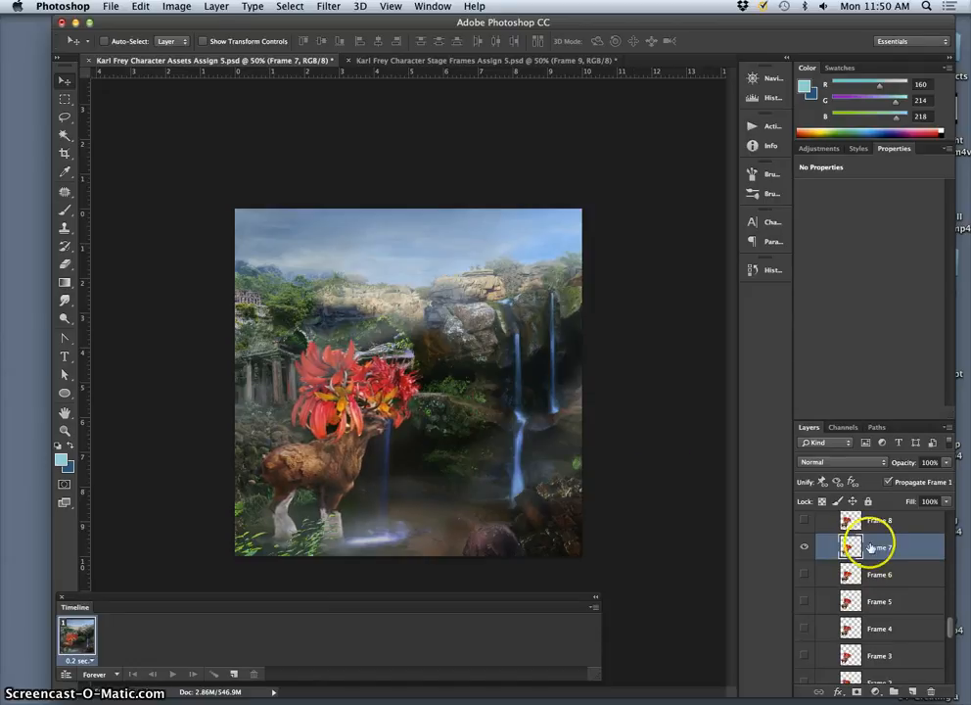
scroll(870, 547, up, 3)
click(882, 582)
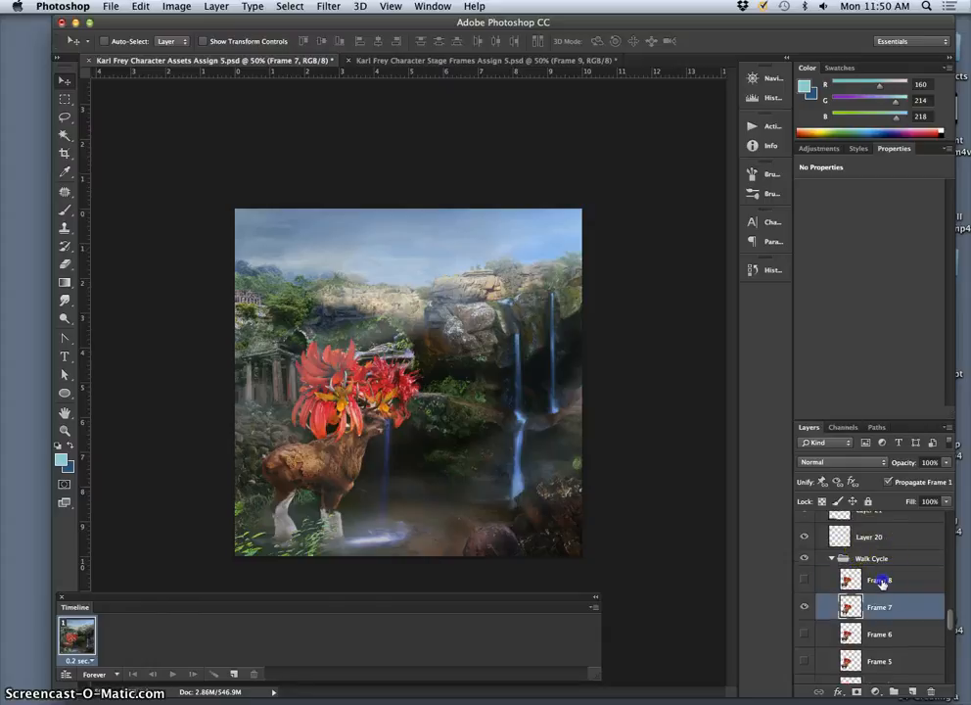
click(805, 583)
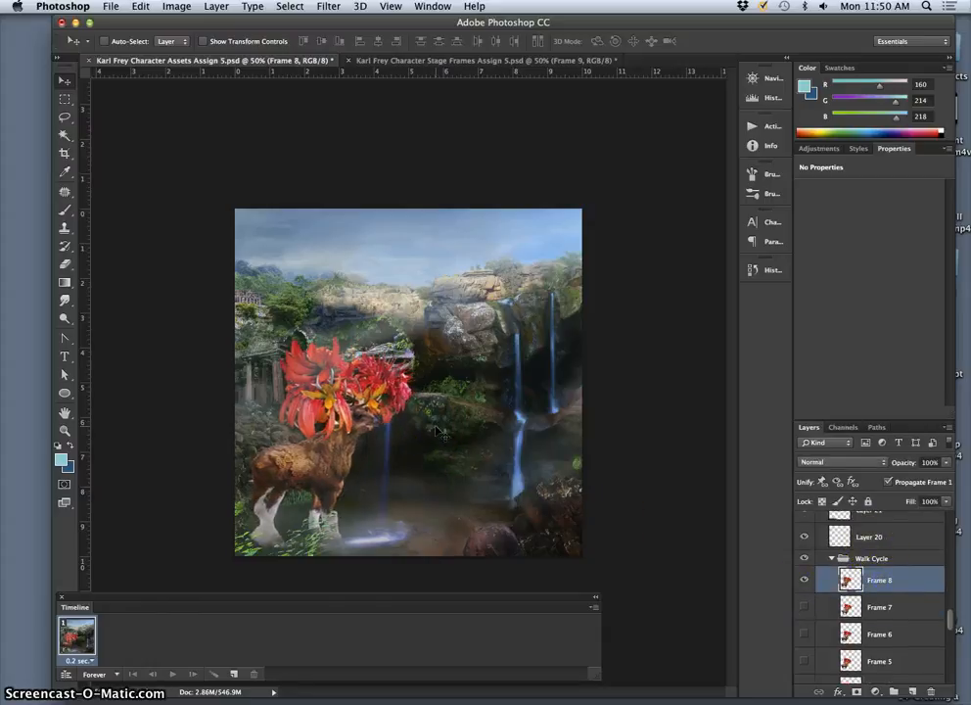
Step: Nudge the deer on the Frame 8 layer a short distance to the right so it advances past the previous pose
key(Right)
key(Right)
key(Right)
key(Right)
key(Right)
key(Right)
key(Right)
key(Right)
key(Right)
key(Right)
key(Right)
key(Right)
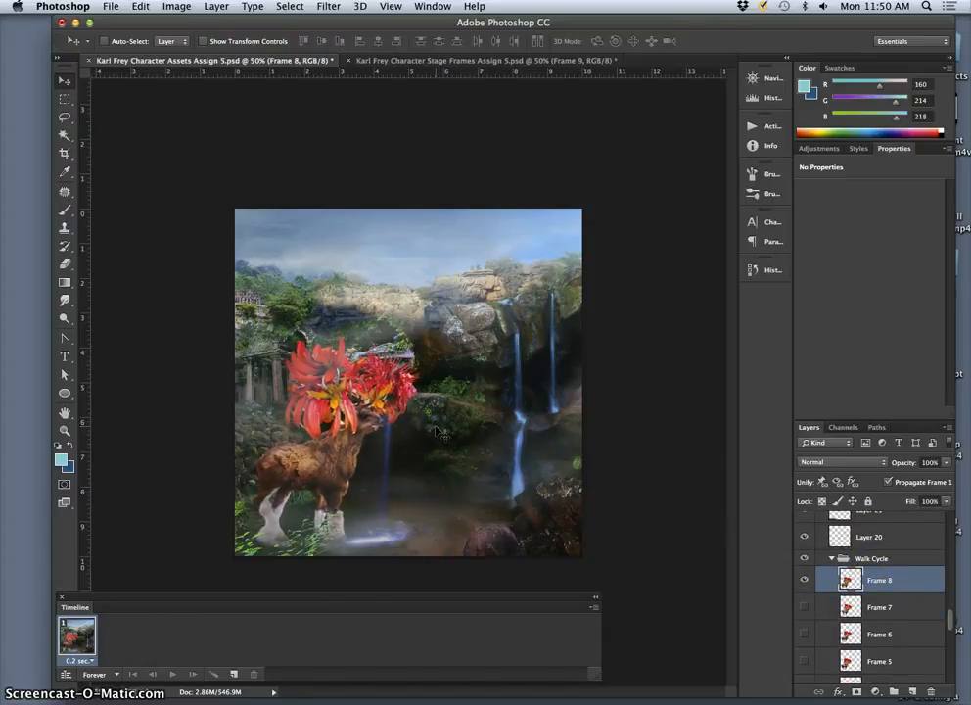
key(Right)
key(Right)
key(Right)
key(Right)
key(Right)
key(Right)
key(Right)
key(Right)
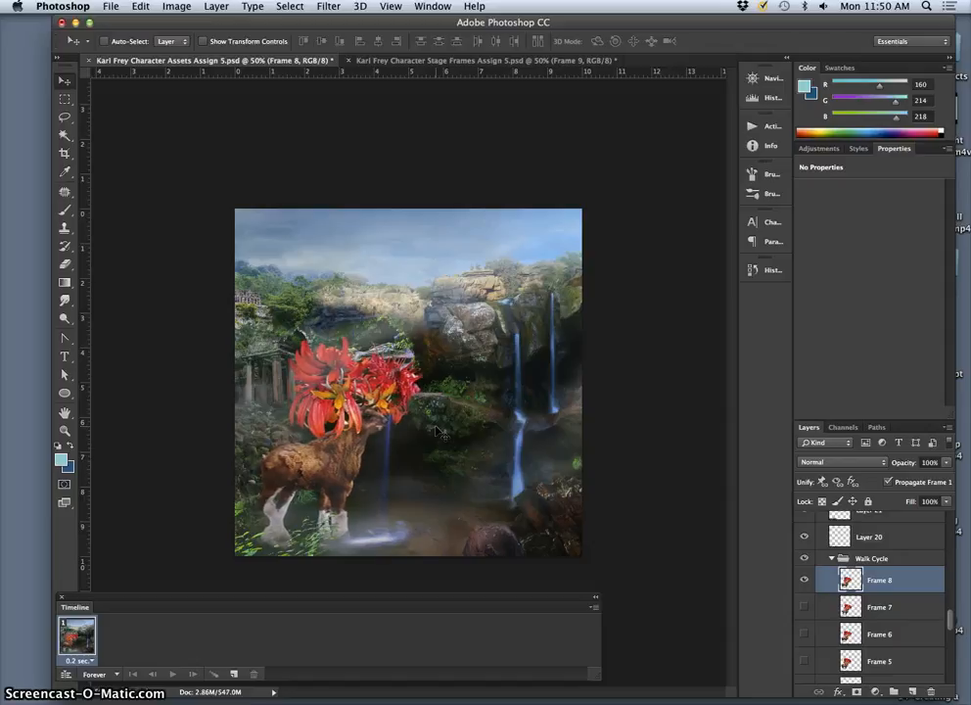
key(Right)
key(Right)
key(Right)
key(Right)
key(Right)
key(Right)
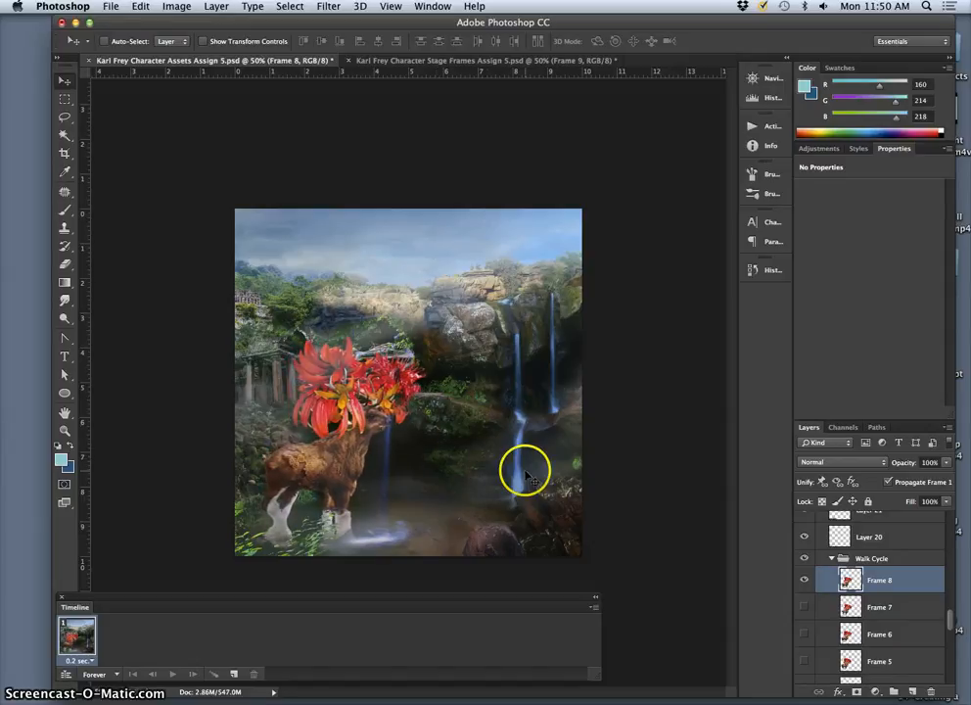
Step: Toggle the visibility of Frame 8 and Frame 7 to compare the deer's position between the two poses
click(804, 585)
click(804, 608)
click(804, 607)
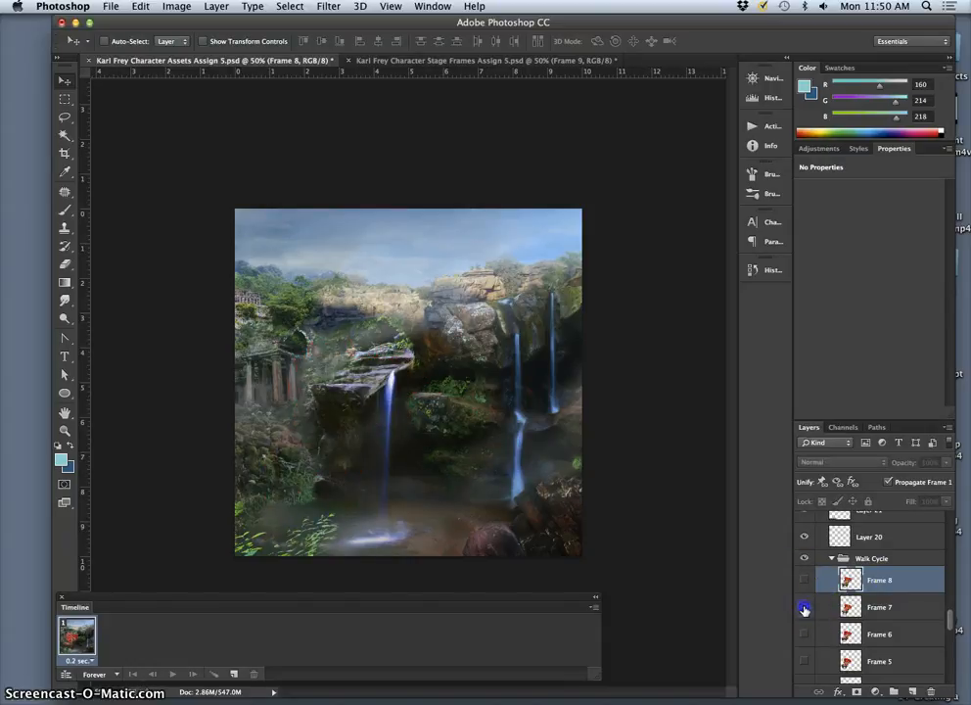
click(803, 586)
click(803, 584)
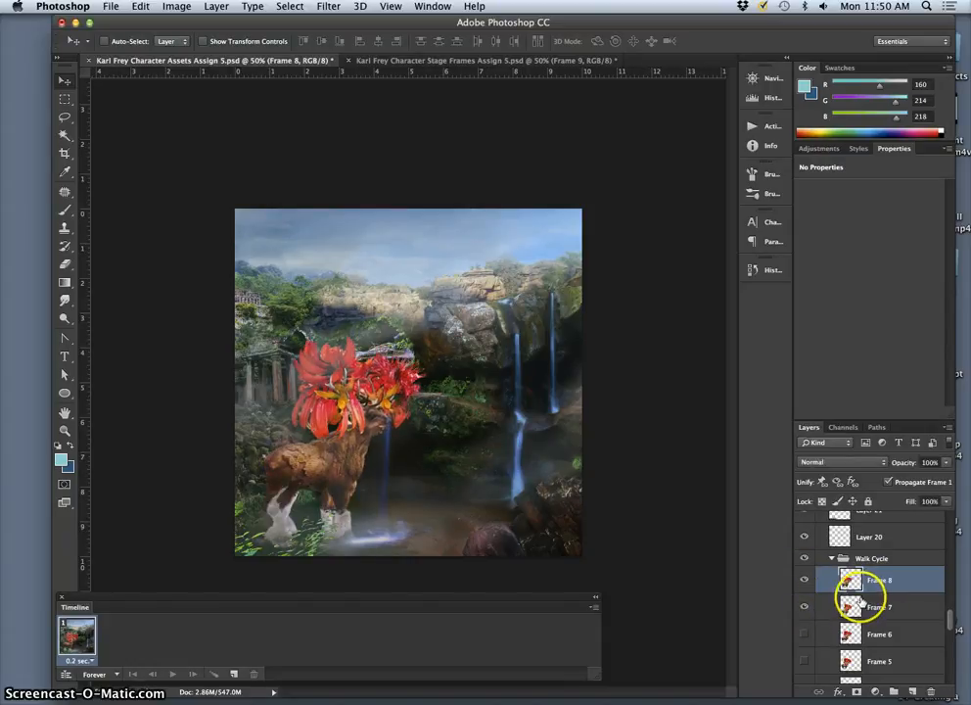
Step: Review the Background Assets layers and check the Character Assets group by briefly showing it and hiding it again
scroll(869, 603, up, 10)
scroll(861, 599, down, 8)
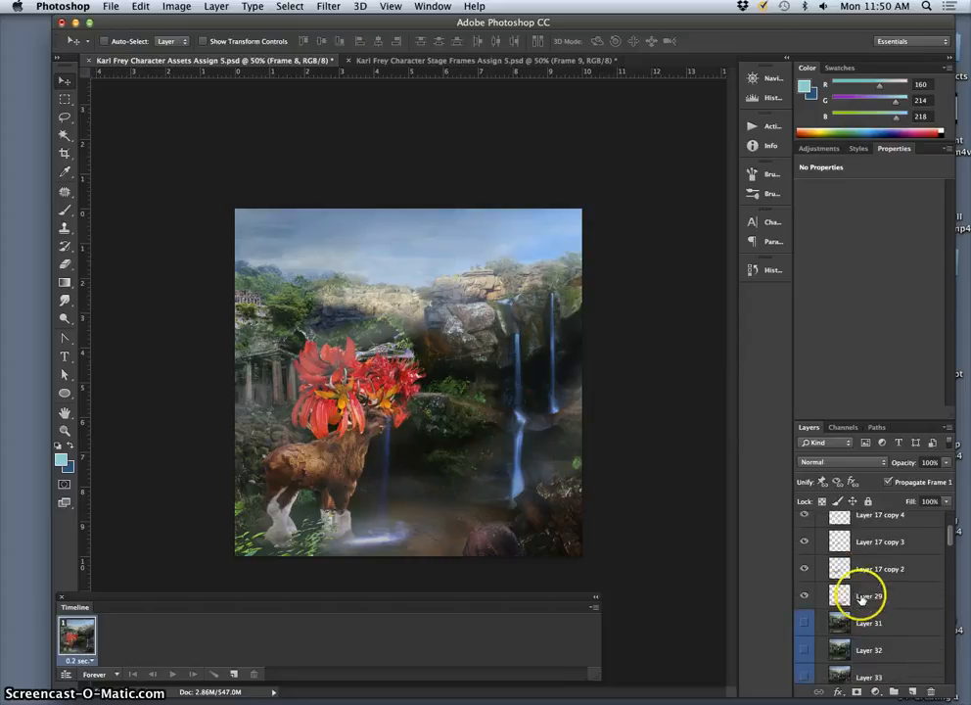
scroll(861, 599, up, 10)
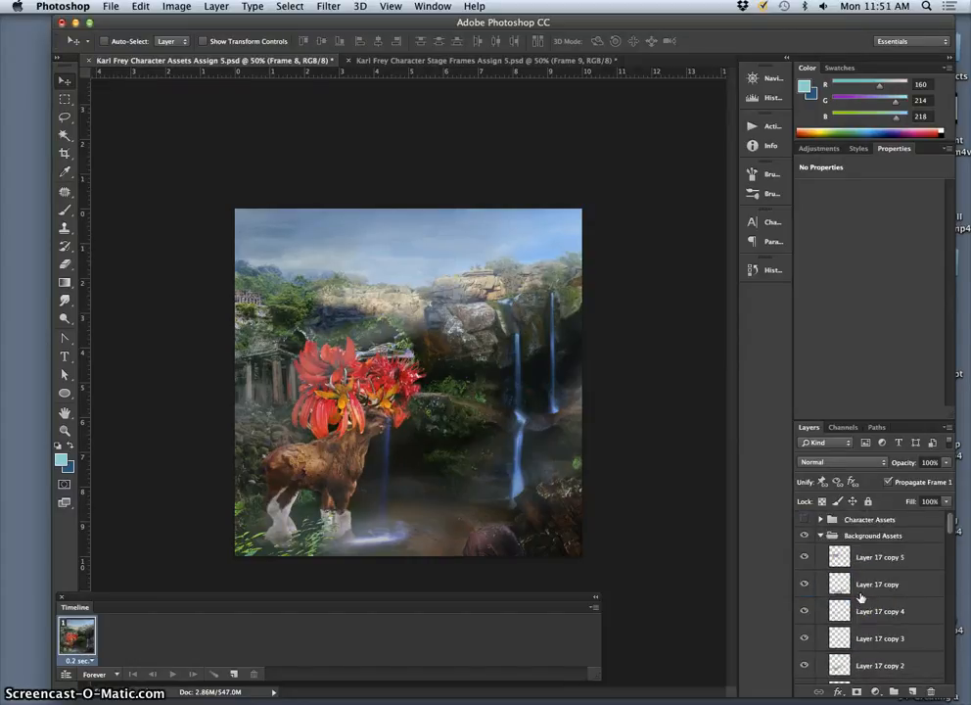
click(804, 520)
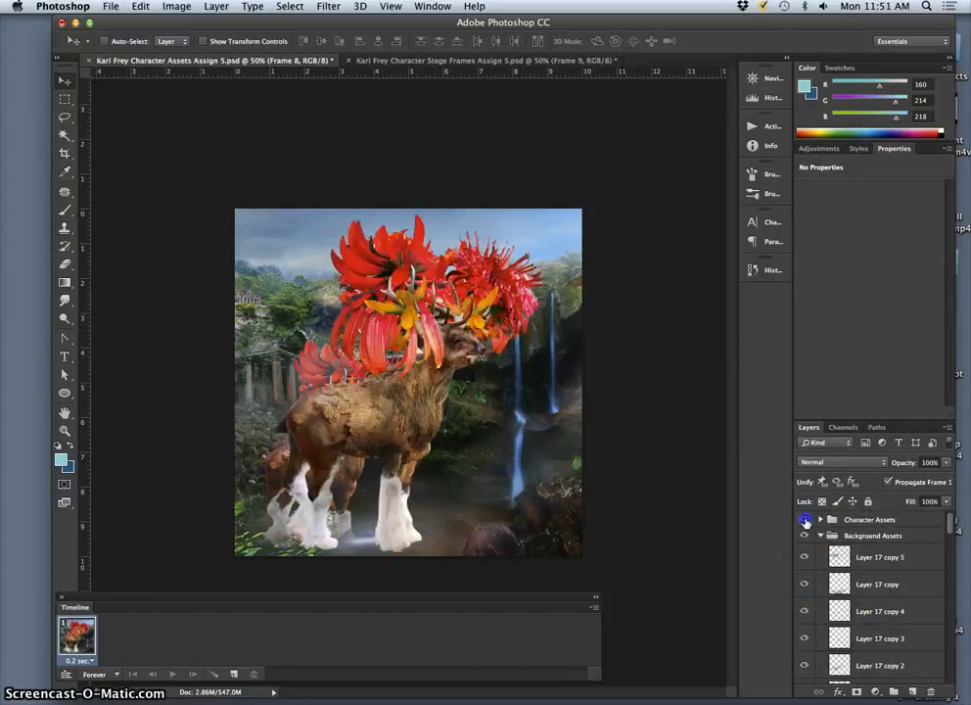
click(805, 519)
scroll(863, 626, down, 5)
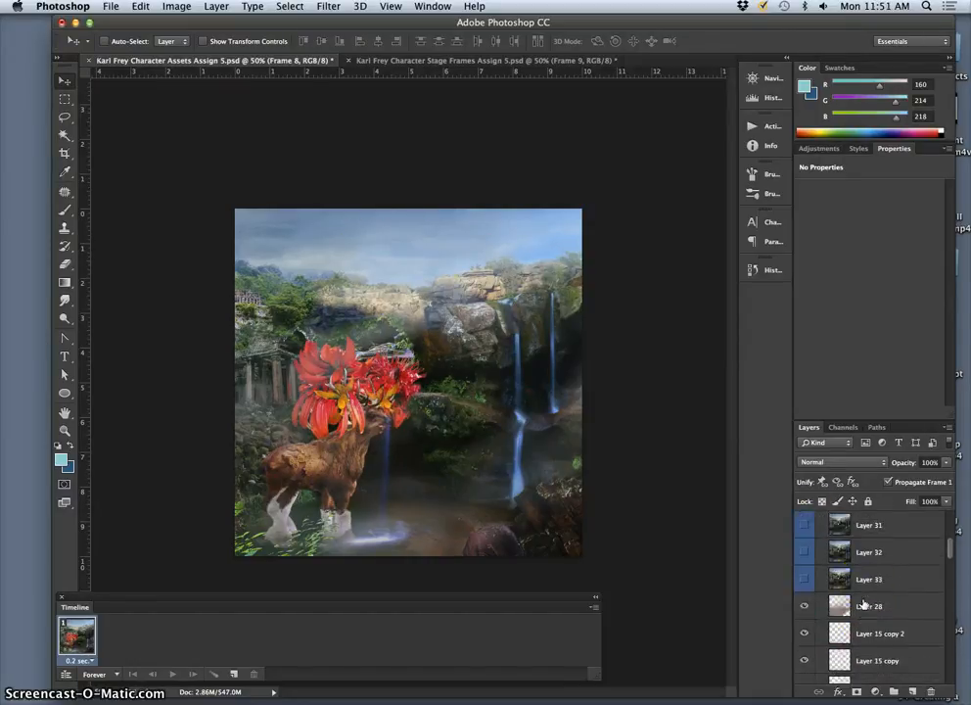
scroll(862, 604, up, 5)
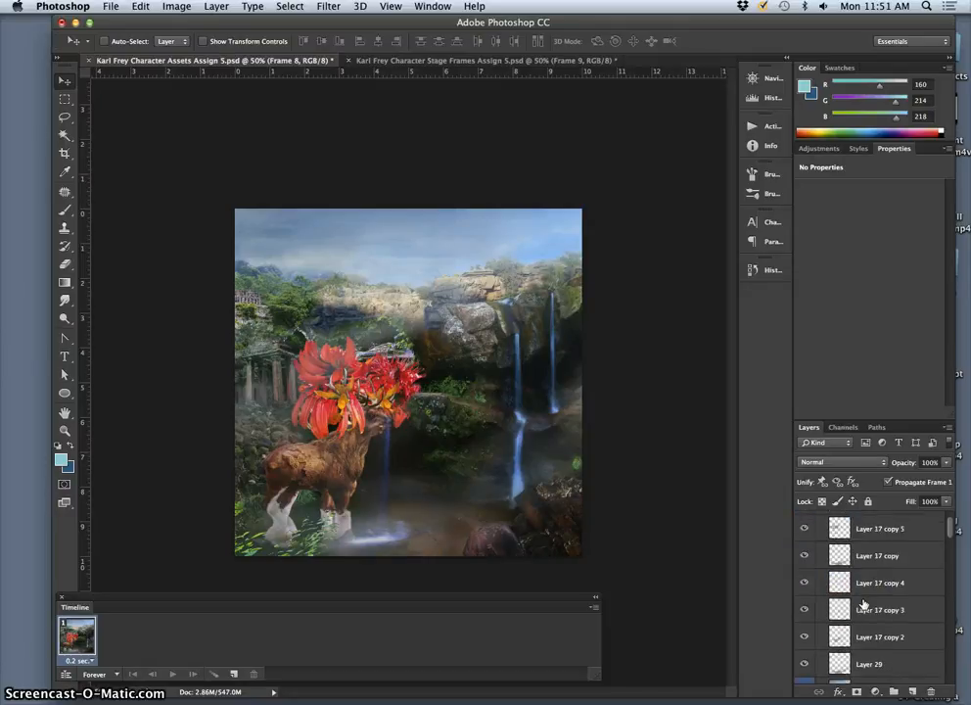
scroll(862, 604, up, 1)
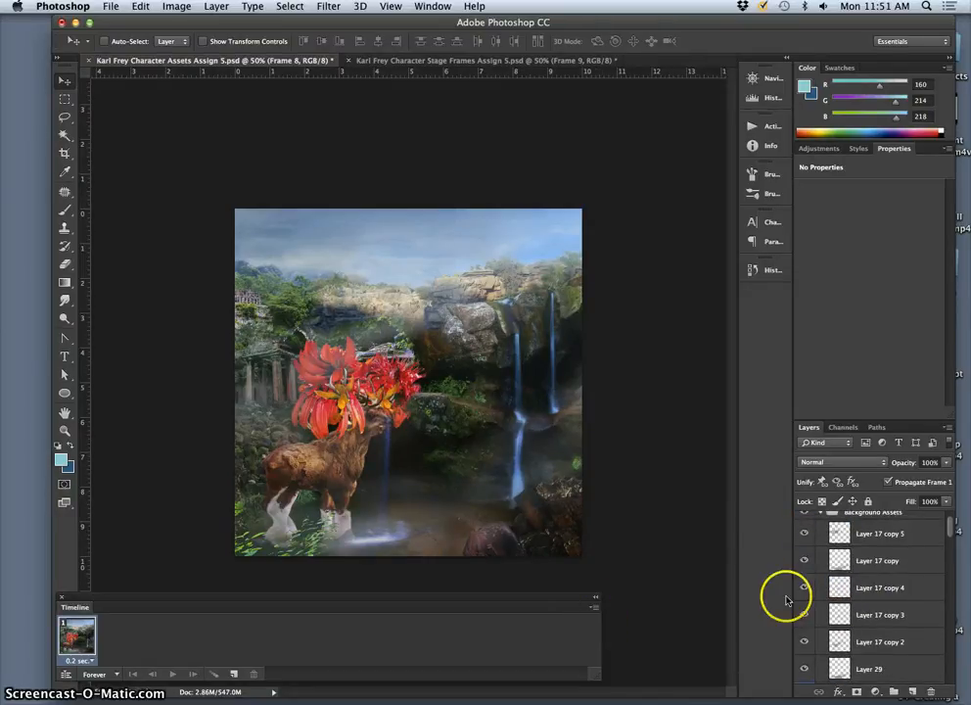
Step: Make frames from all the document's layers in the frame animation timeline
click(595, 609)
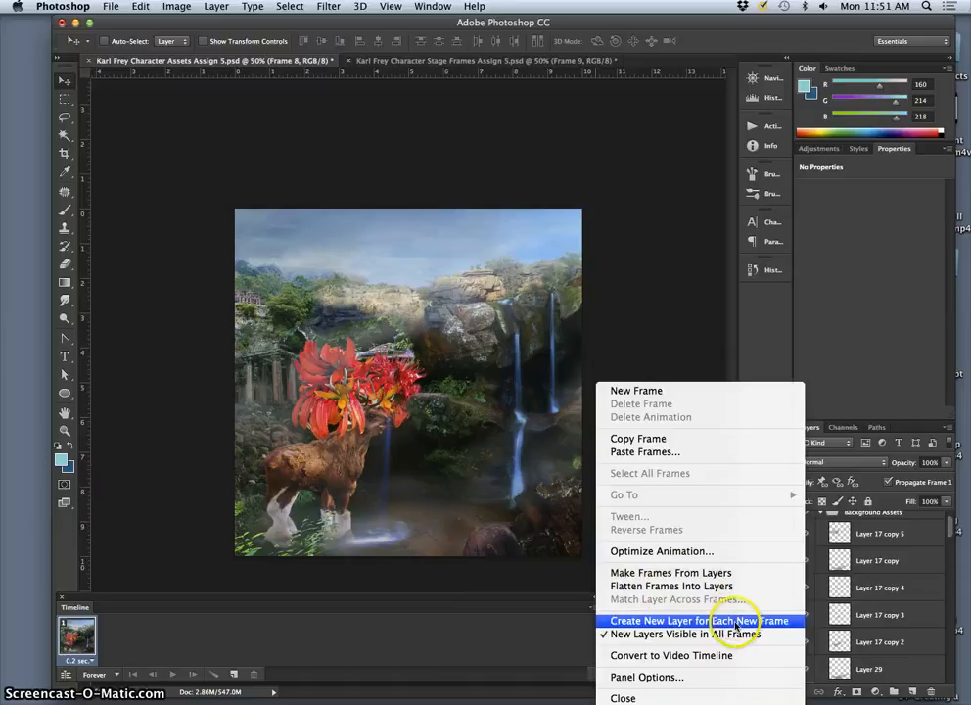
click(553, 608)
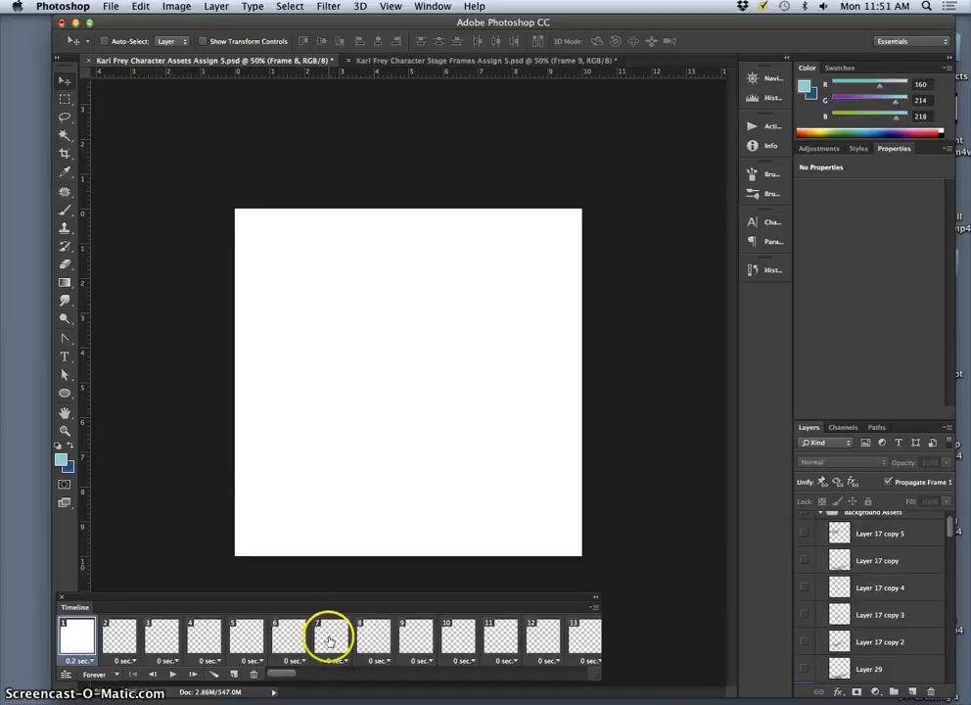
Step: Look through the whole row of generated timeline frames to see which layer each one holds
scroll(327, 638, right, 10)
scroll(329, 641, right, 8)
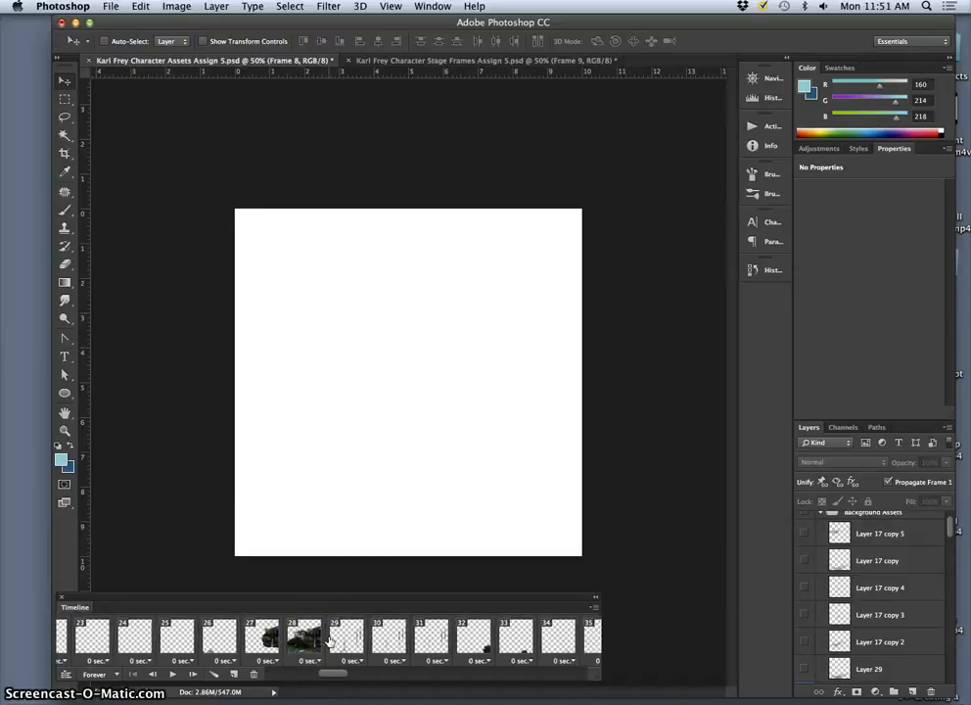
scroll(330, 641, left, 2)
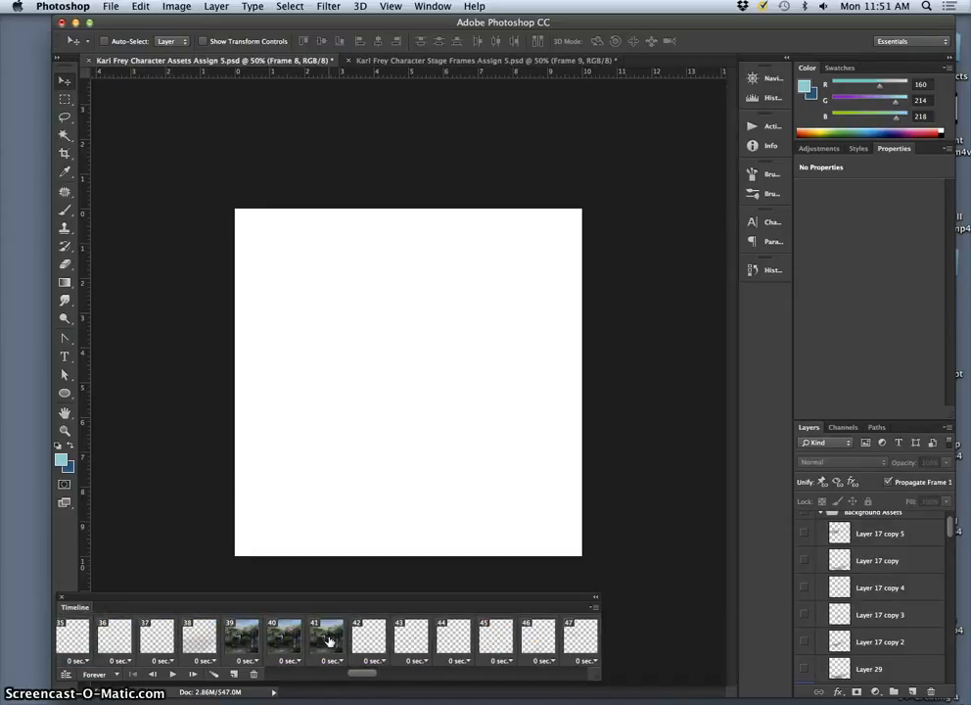
scroll(284, 638, right, 1)
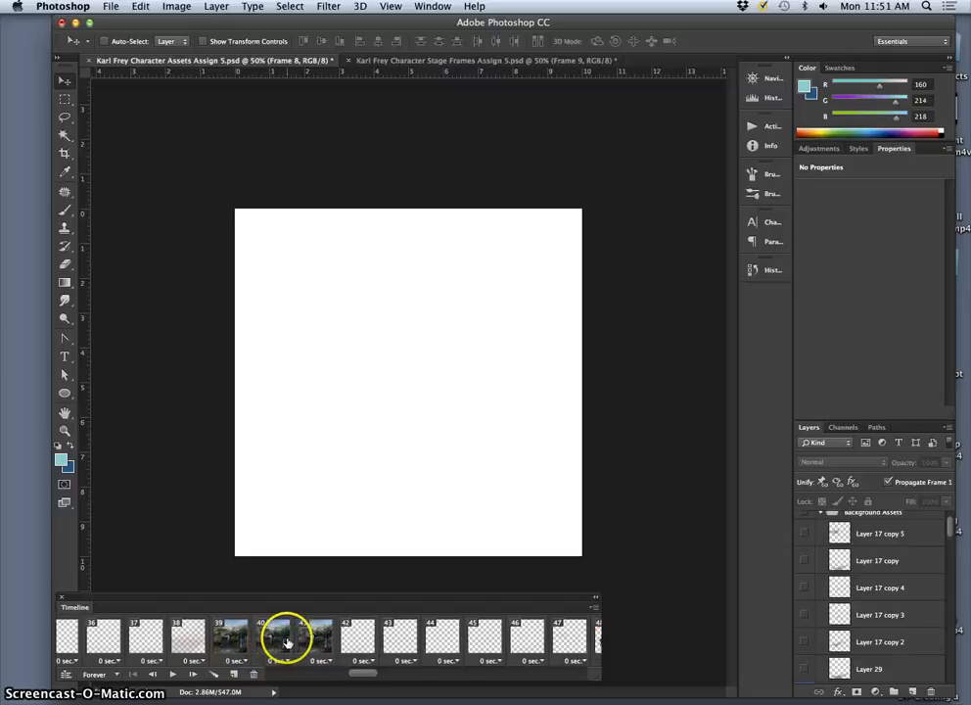
scroll(287, 641, right, 14)
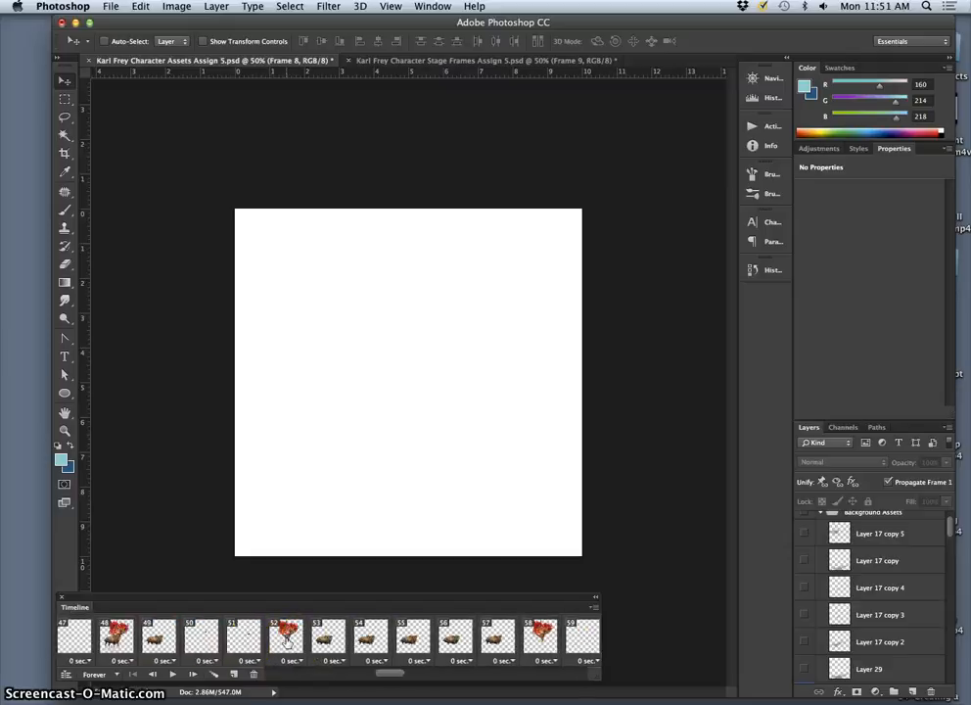
scroll(287, 641, right, 20)
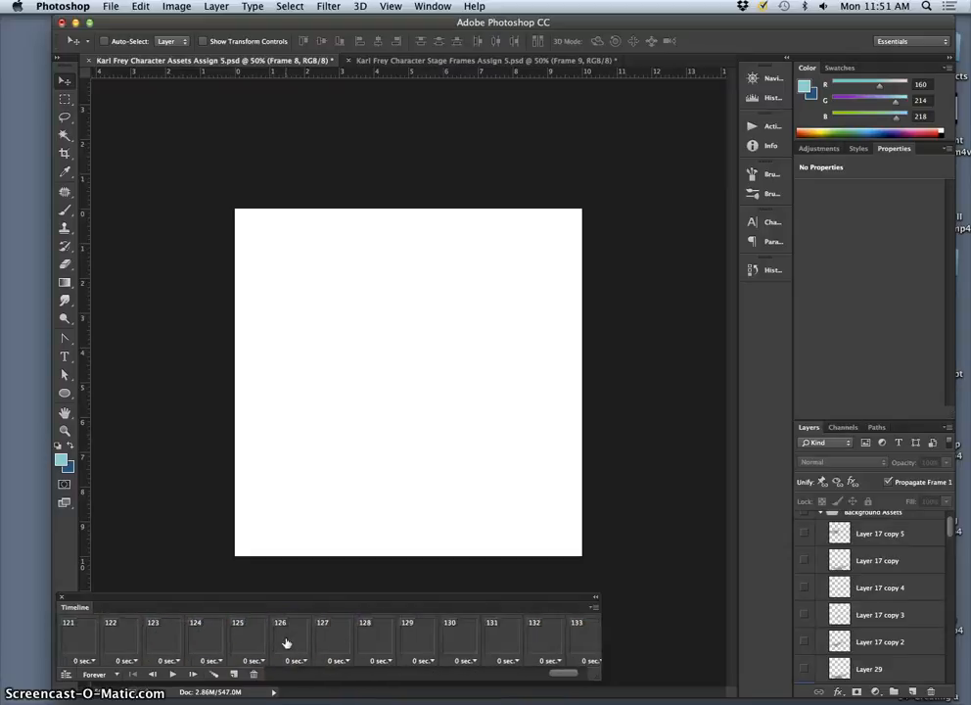
scroll(287, 641, left, 20)
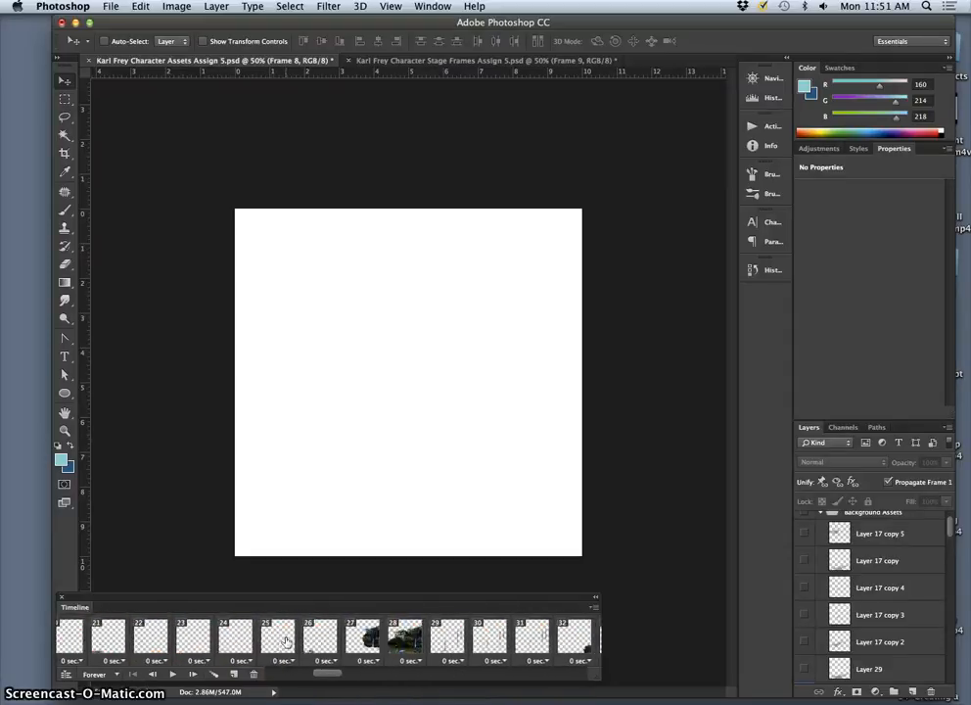
scroll(287, 641, left, 2)
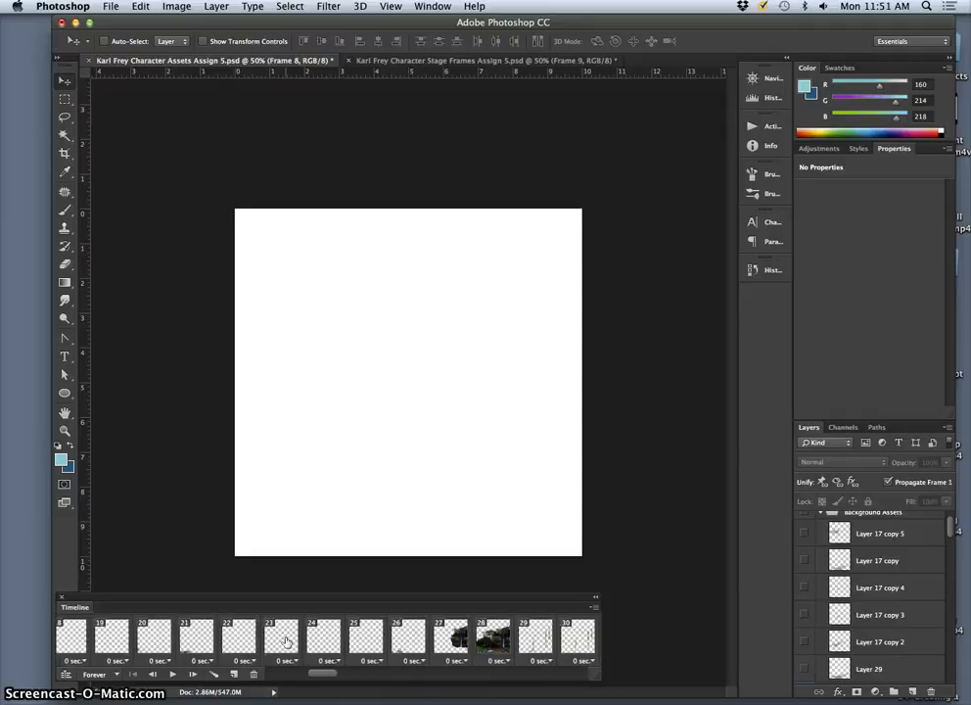
scroll(286, 641, left, 10)
Step: Select animation frame 1 and show Layer 12, 3 Drooping Trees, 6 More Water Pools, Layer 13 and Layer 14
click(81, 641)
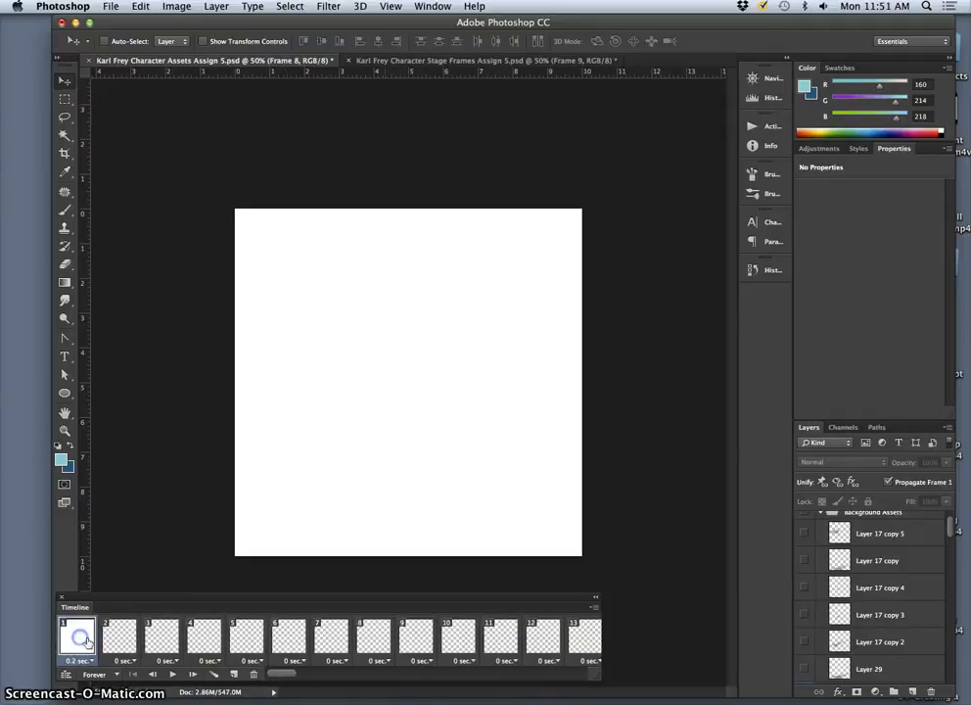
scroll(856, 626, down, 5)
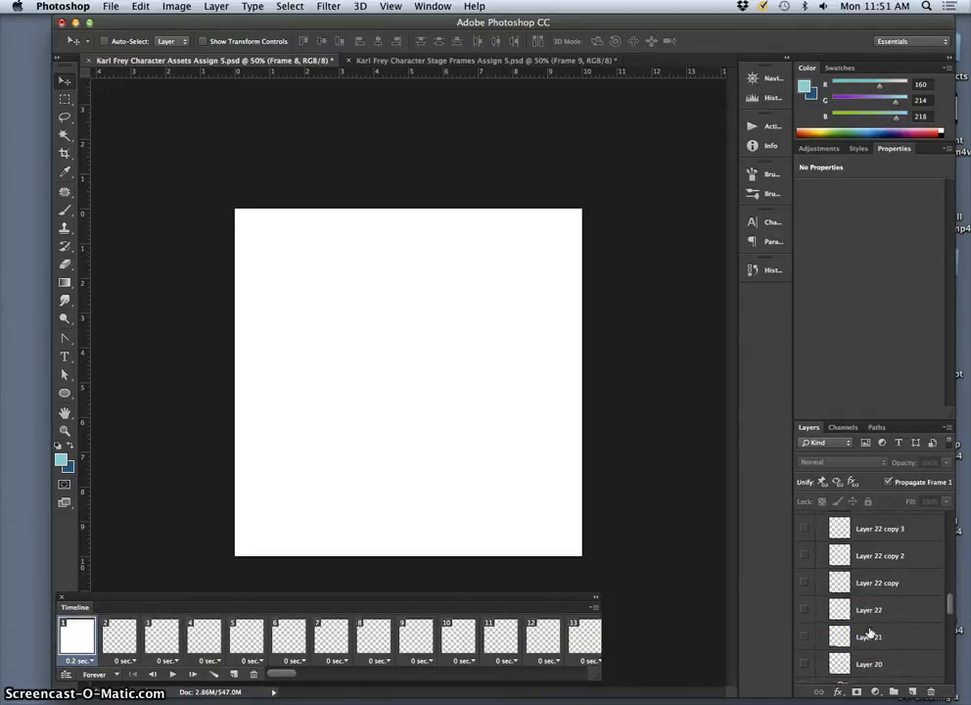
scroll(869, 634, down, 5)
click(804, 642)
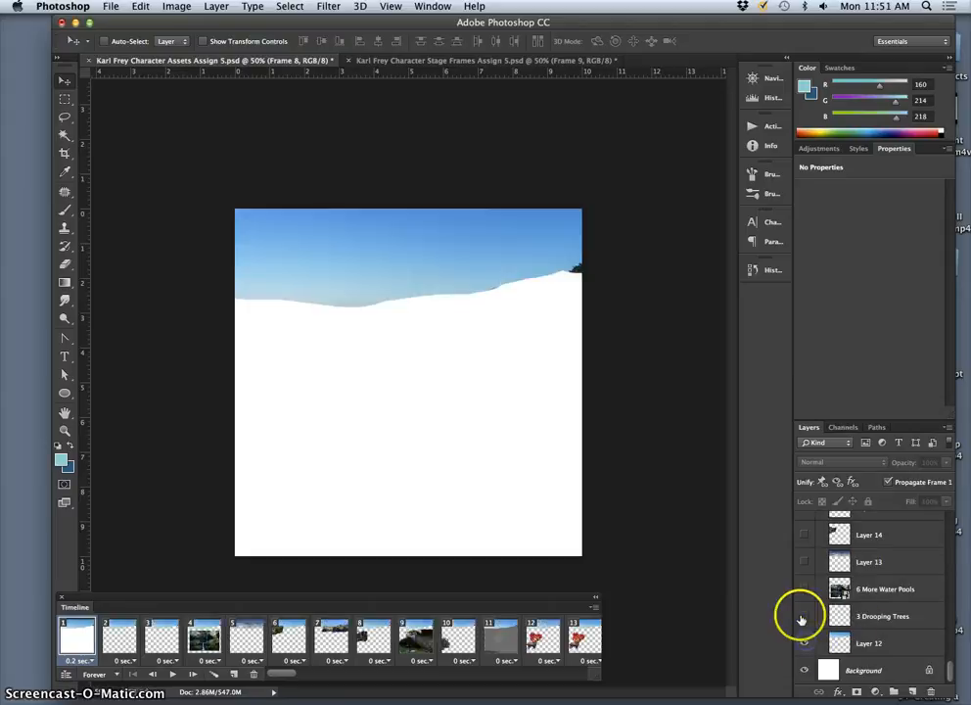
click(804, 590)
click(804, 564)
click(803, 539)
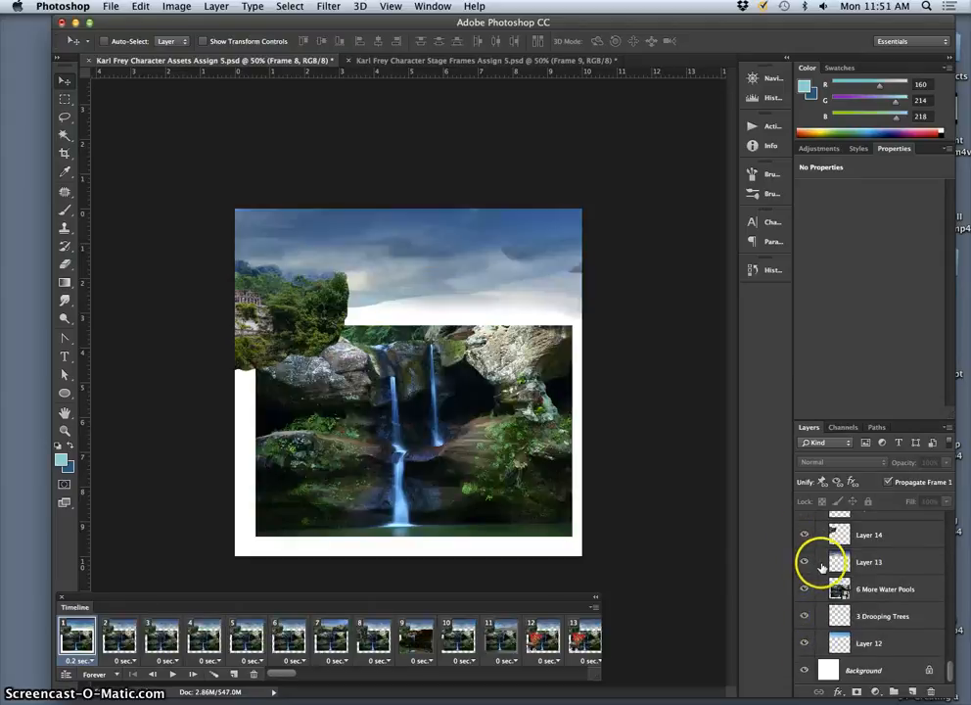
Step: Show background Layers 15, 16, 17, 18 and 19 in animation frame 1
scroll(823, 568, up, 2)
scroll(821, 570, up, 2)
click(805, 579)
click(806, 555)
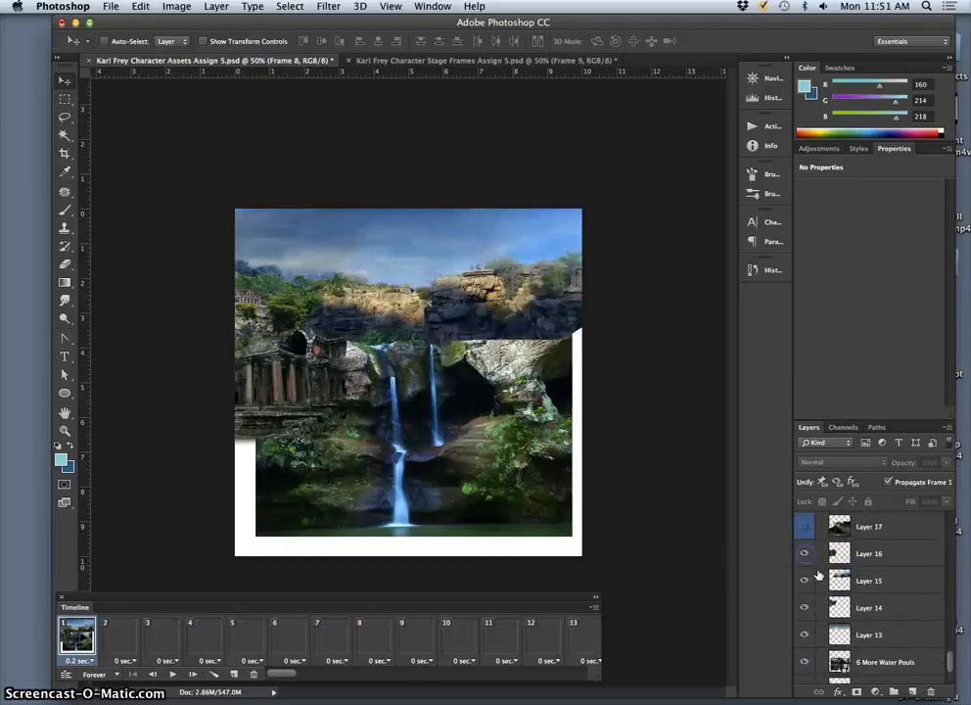
scroll(821, 578, up, 1)
scroll(822, 579, up, 1)
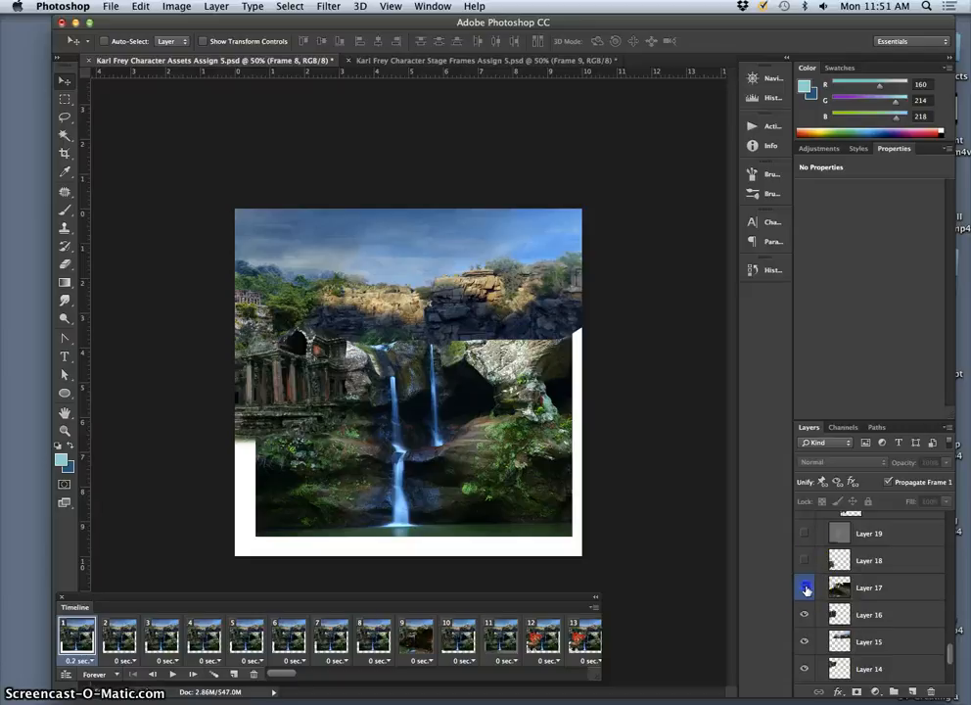
click(806, 588)
click(805, 561)
click(804, 534)
Step: Show the Frame 1 walk pose and, above the Walk Cycle group, Layer 20, Layer 21, Layer 22 and Layer 22 copy
scroll(805, 548, up, 2)
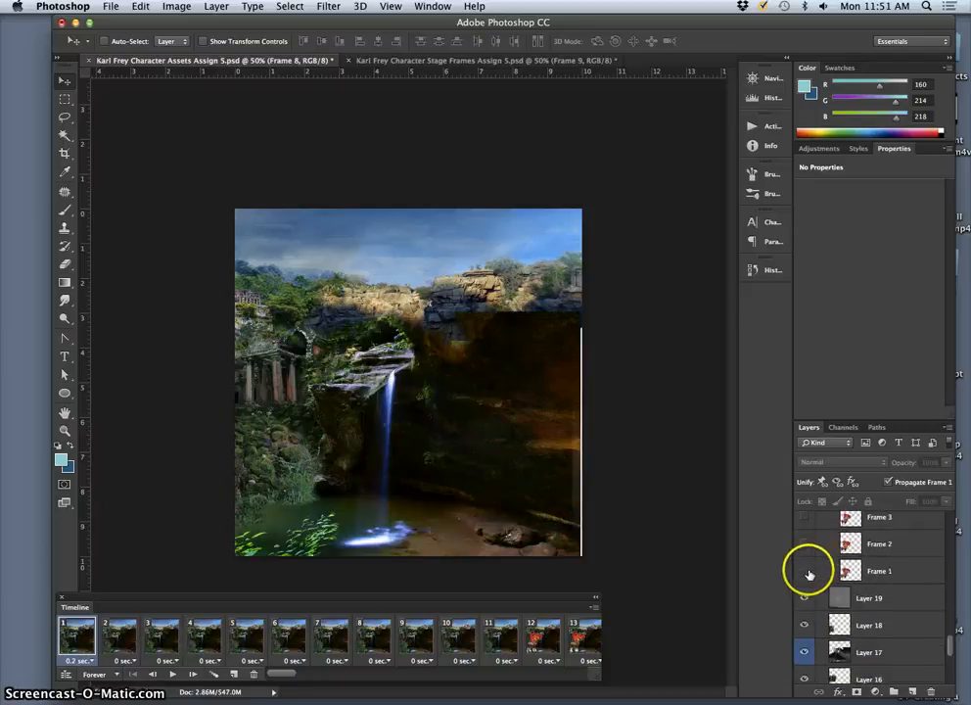
click(805, 573)
scroll(831, 582, up, 4)
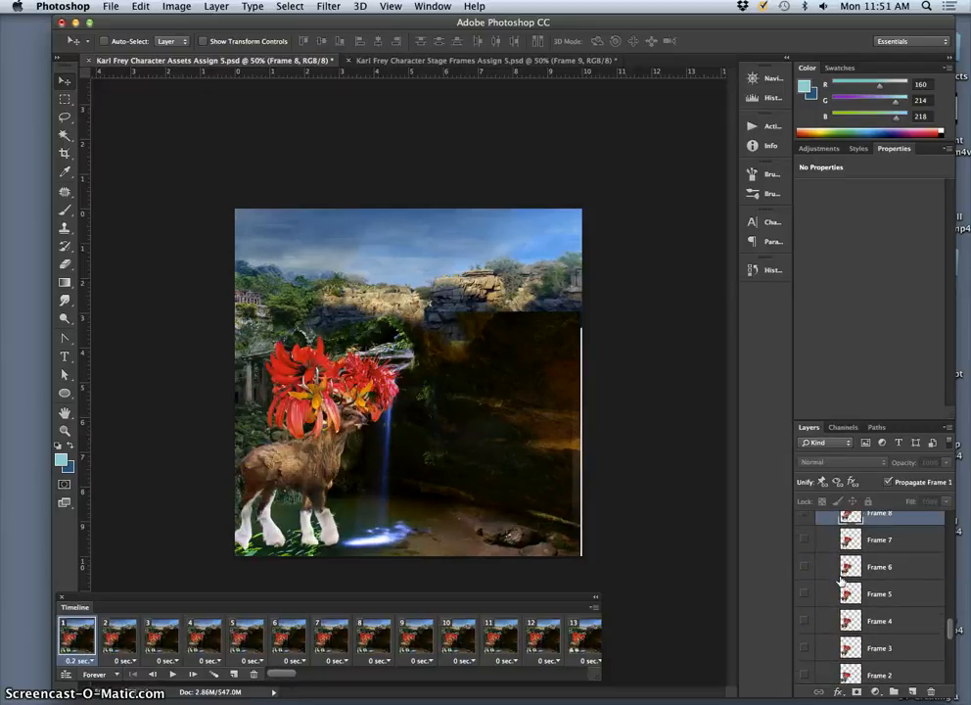
scroll(839, 581, up, 4)
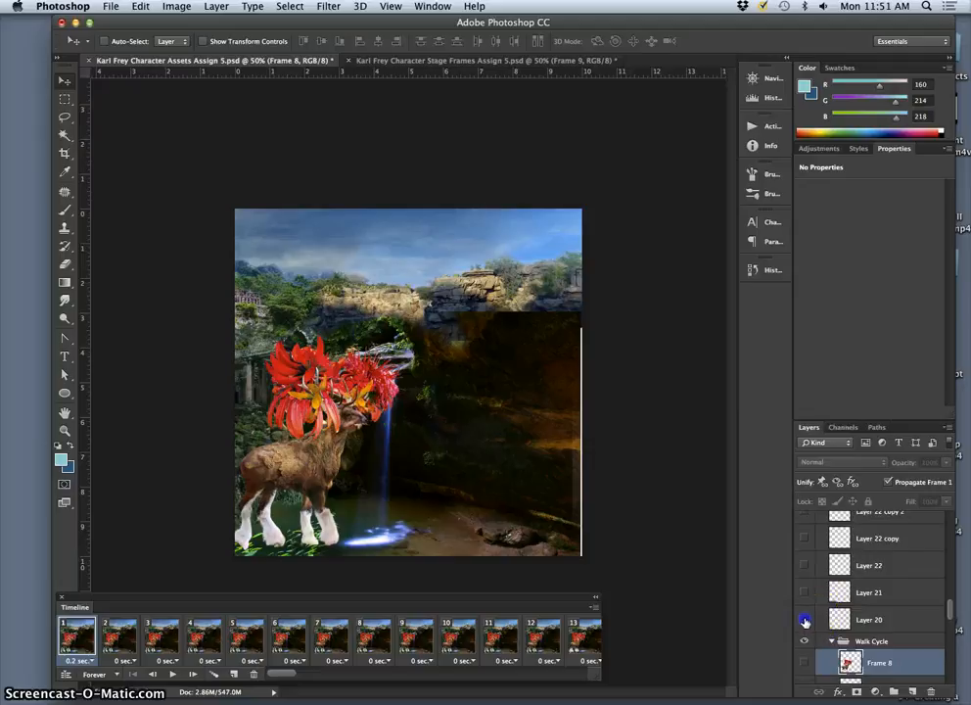
click(804, 592)
click(804, 537)
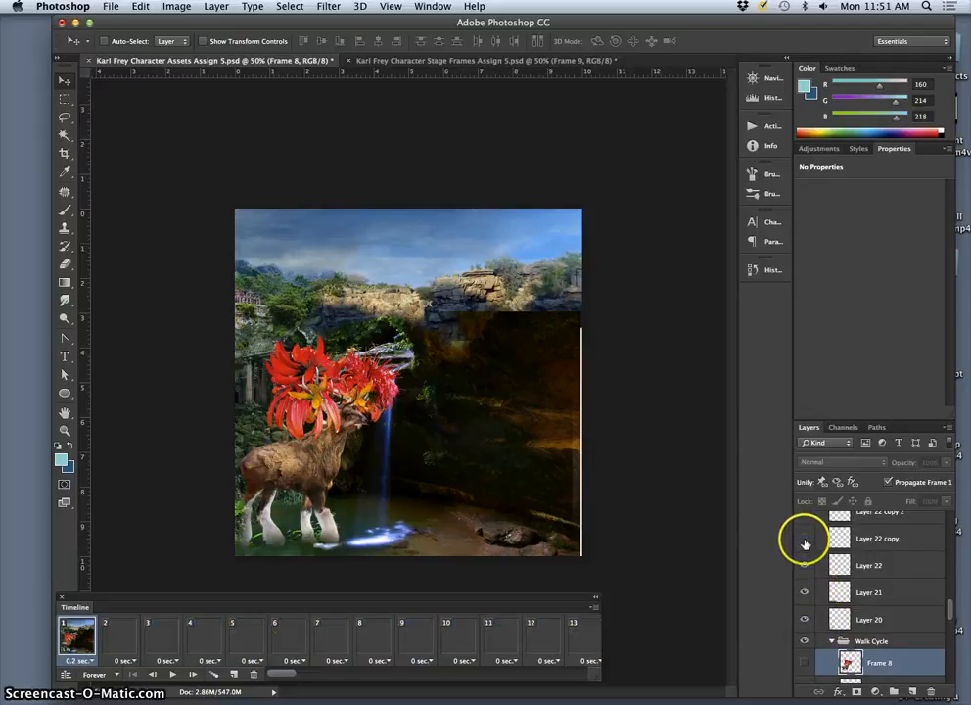
Step: Show Layer 22 copy 2, Layer 22 copy 3, Layer 23 and Layer 24 in animation frame 1
scroll(813, 543, up, 4)
click(804, 599)
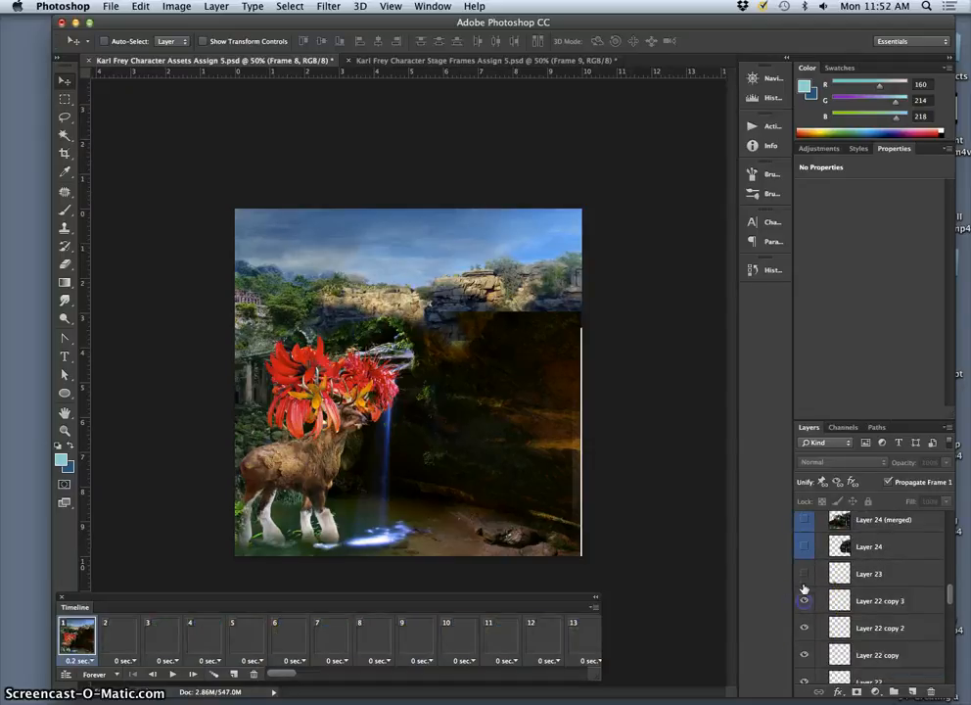
click(804, 575)
click(804, 550)
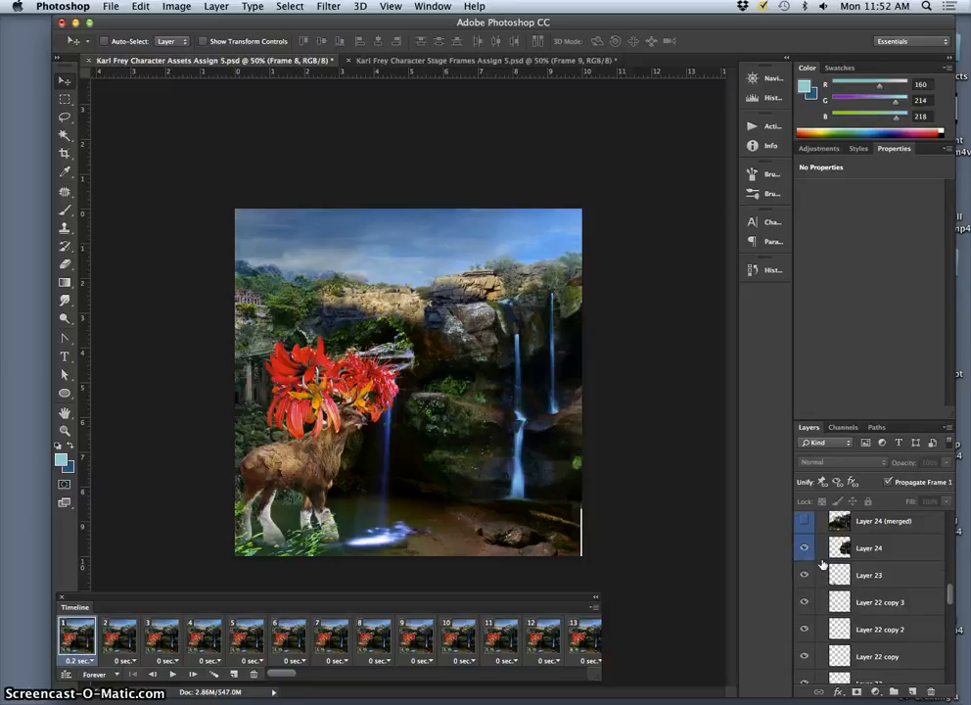
Step: Show Layer 30, Layer 30 copy and Layer 30 copy 2 in animation frame 1, keeping Layer 24 (merged) hidden
scroll(818, 562, up, 1)
scroll(805, 560, up, 1)
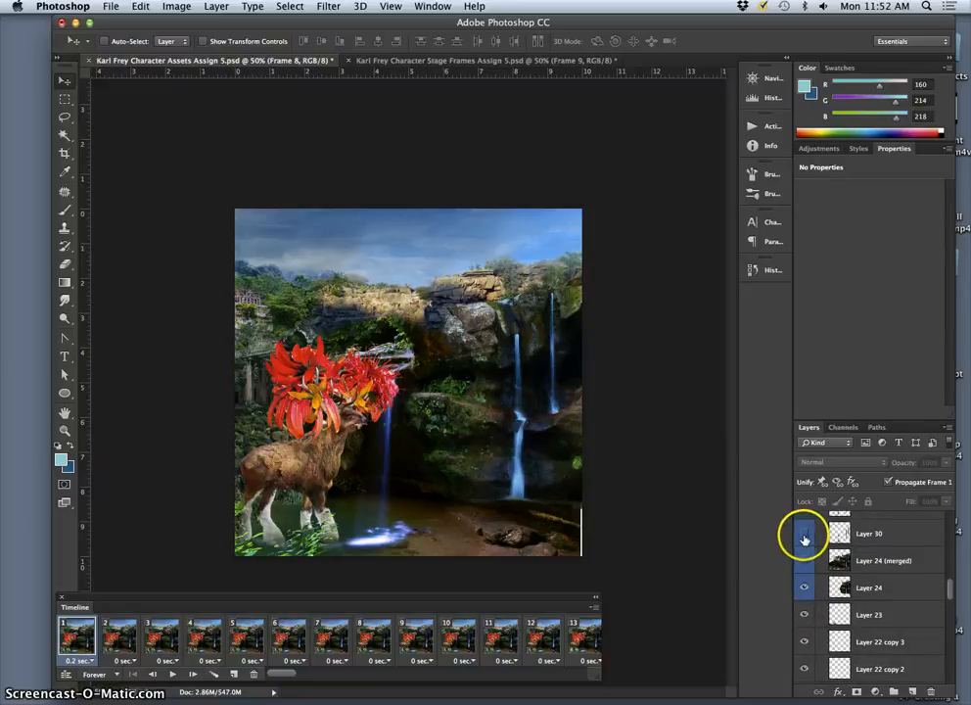
click(804, 559)
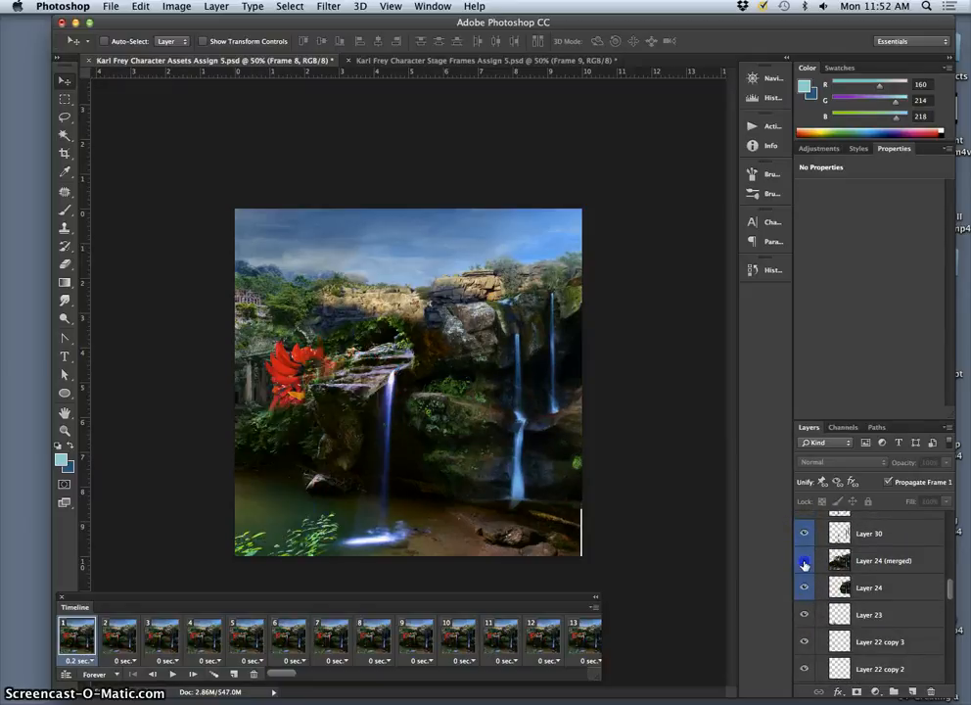
click(804, 560)
scroll(806, 565, up, 2)
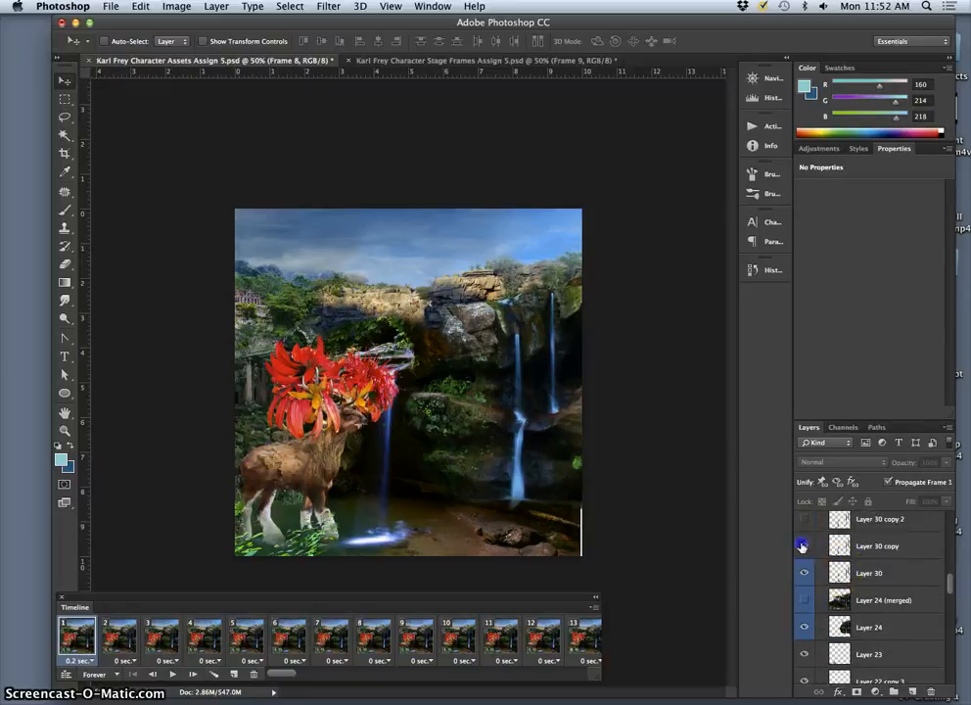
scroll(805, 602, up, 4)
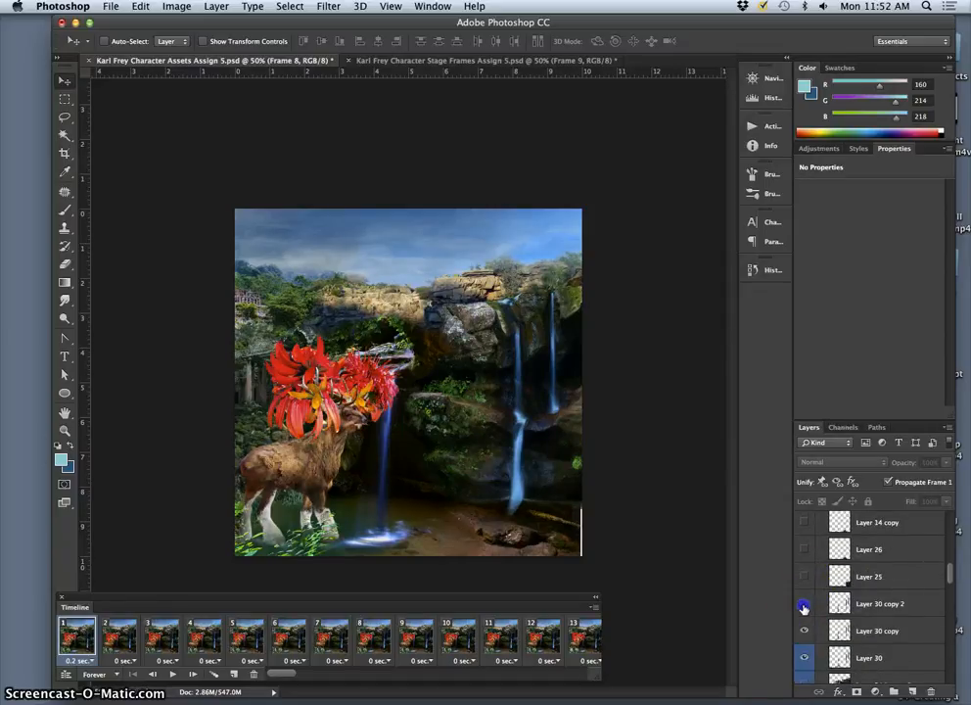
click(804, 607)
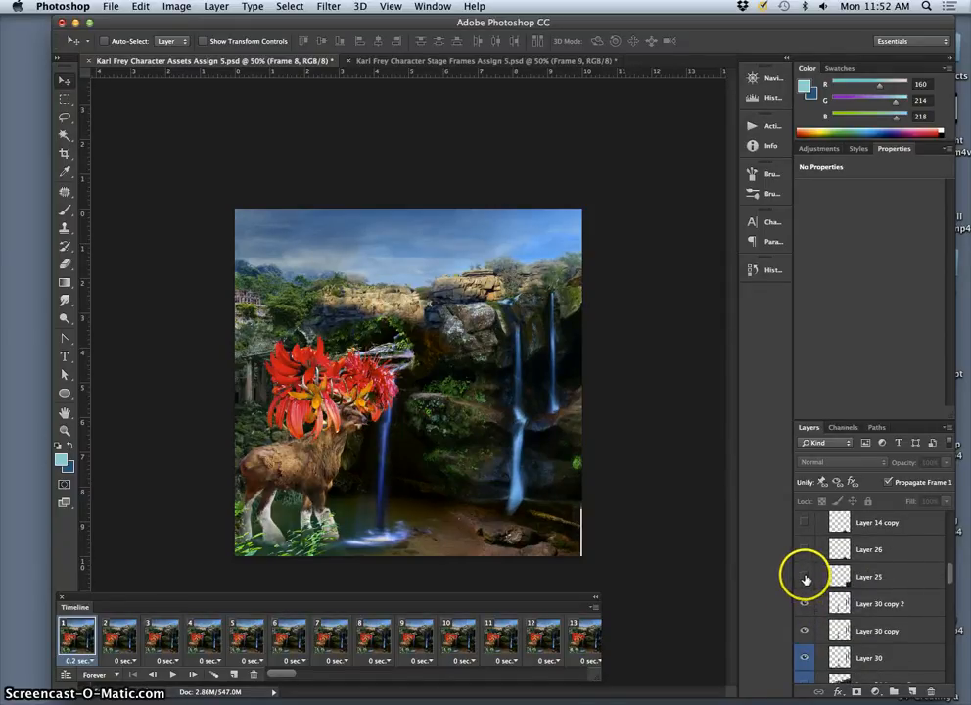
Step: Show Layer 25, Layer 26, Layer 14 copy and Layer 27 in animation frame 1
click(804, 577)
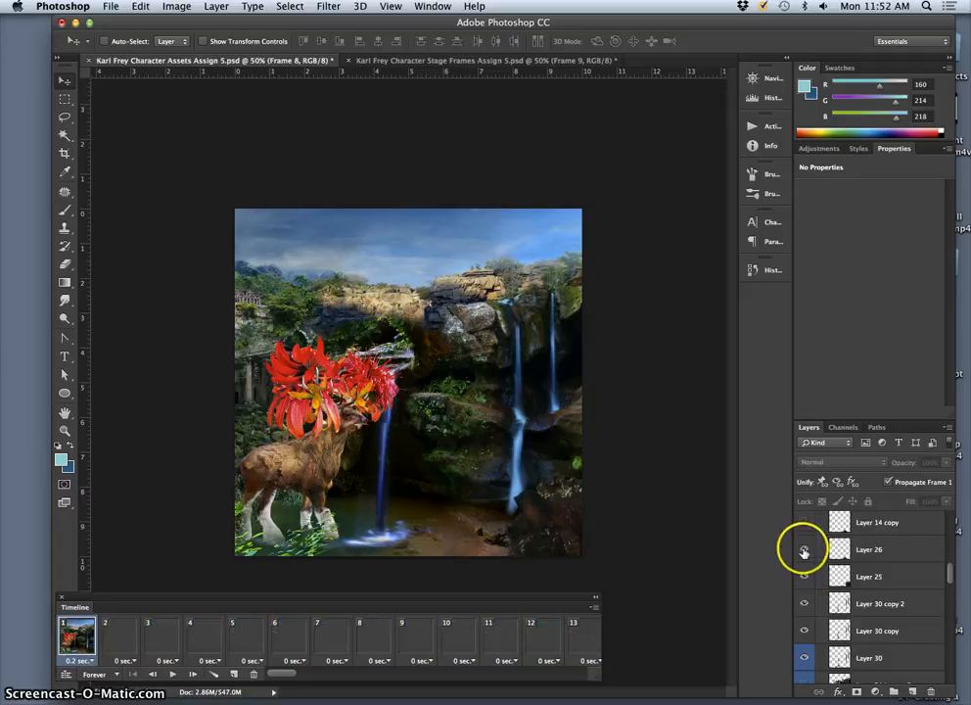
click(803, 549)
click(805, 527)
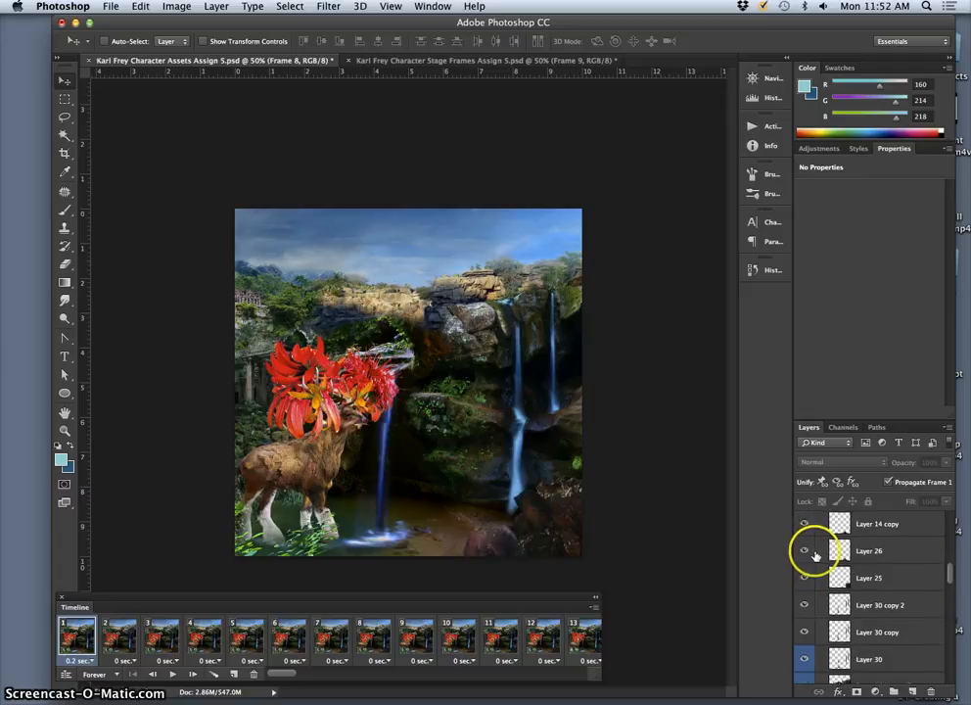
scroll(814, 554, up, 2)
click(805, 526)
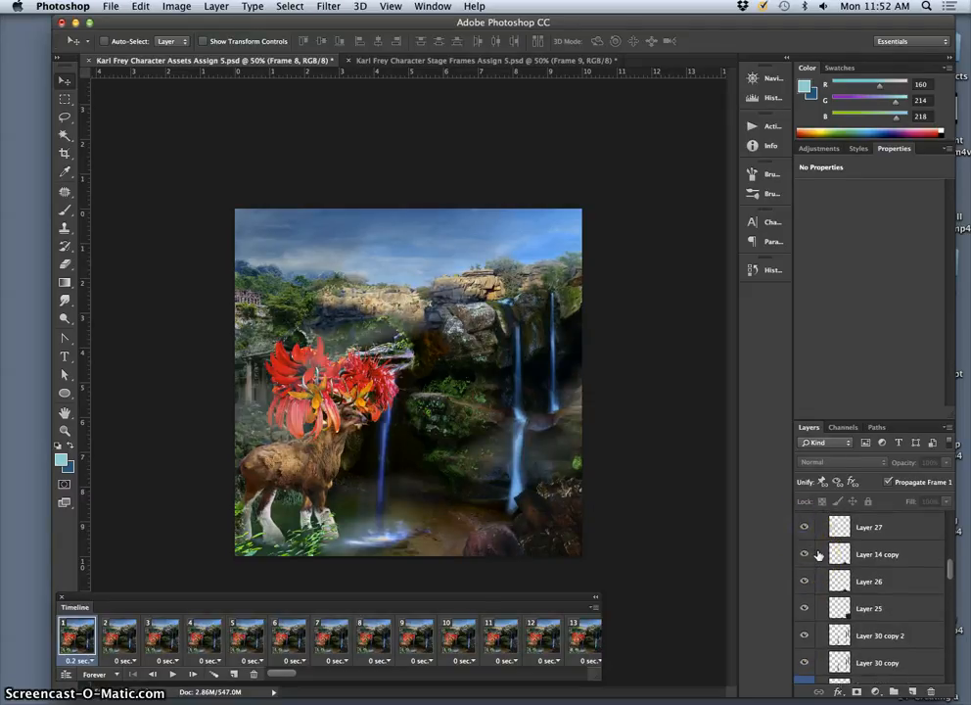
Step: Show Layer 15 copy, Layer 15 copy 2 and Layer 28 in animation frame 1
scroll(813, 550, up, 1)
click(802, 527)
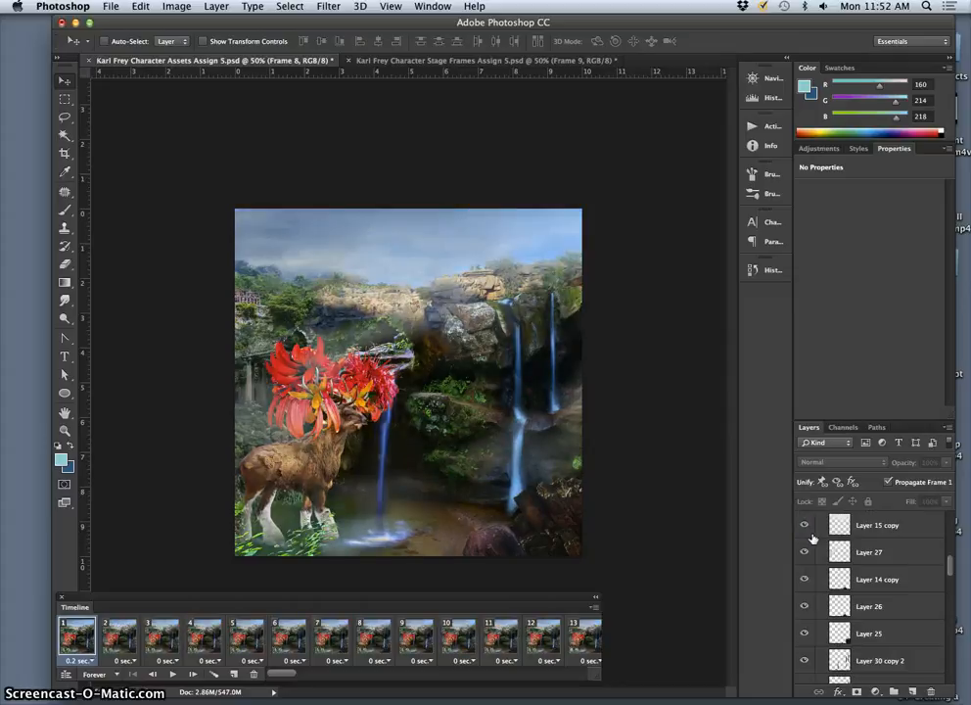
scroll(811, 539, up, 1)
click(804, 530)
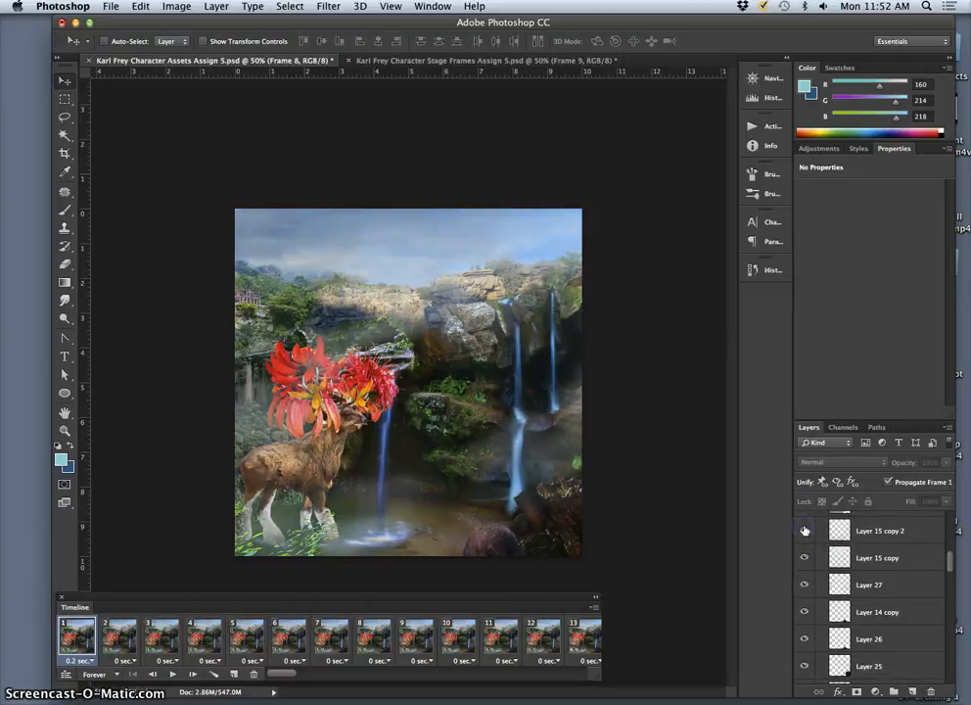
scroll(804, 531, up, 1)
click(805, 538)
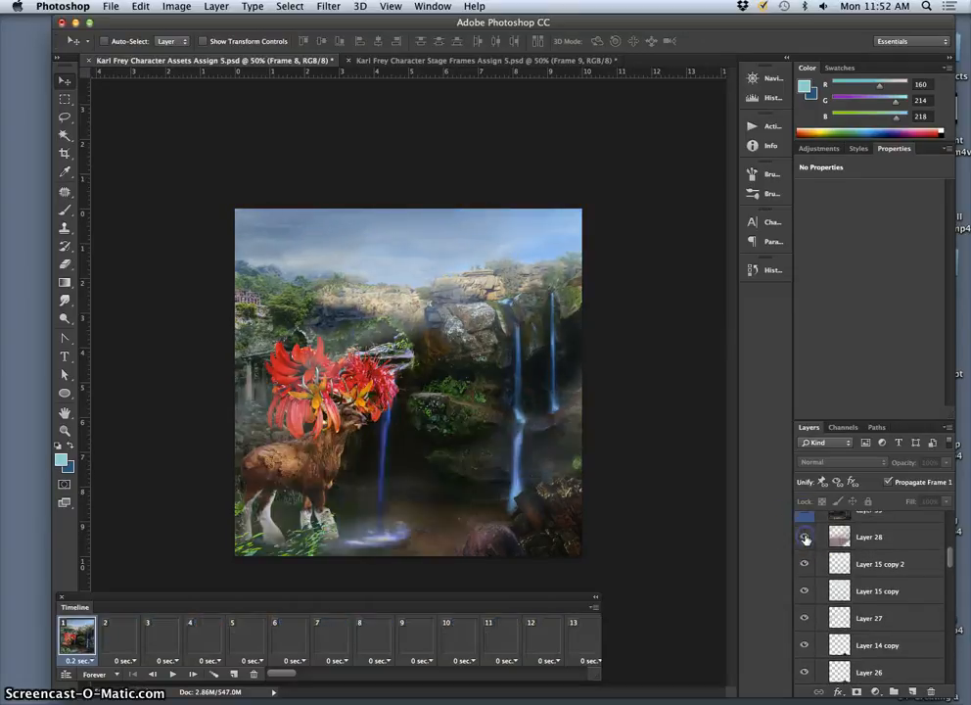
Step: Toggle the visibility of Layer 29 to compare the scene in animation frame 1 with and without it
scroll(820, 547, up, 2)
scroll(821, 548, up, 3)
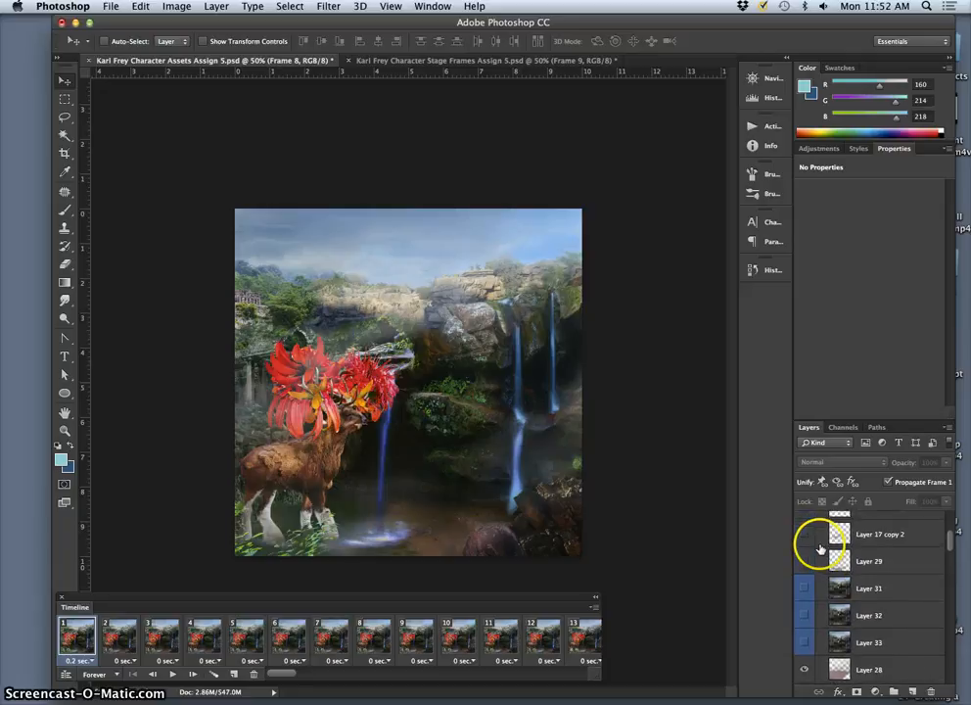
click(806, 566)
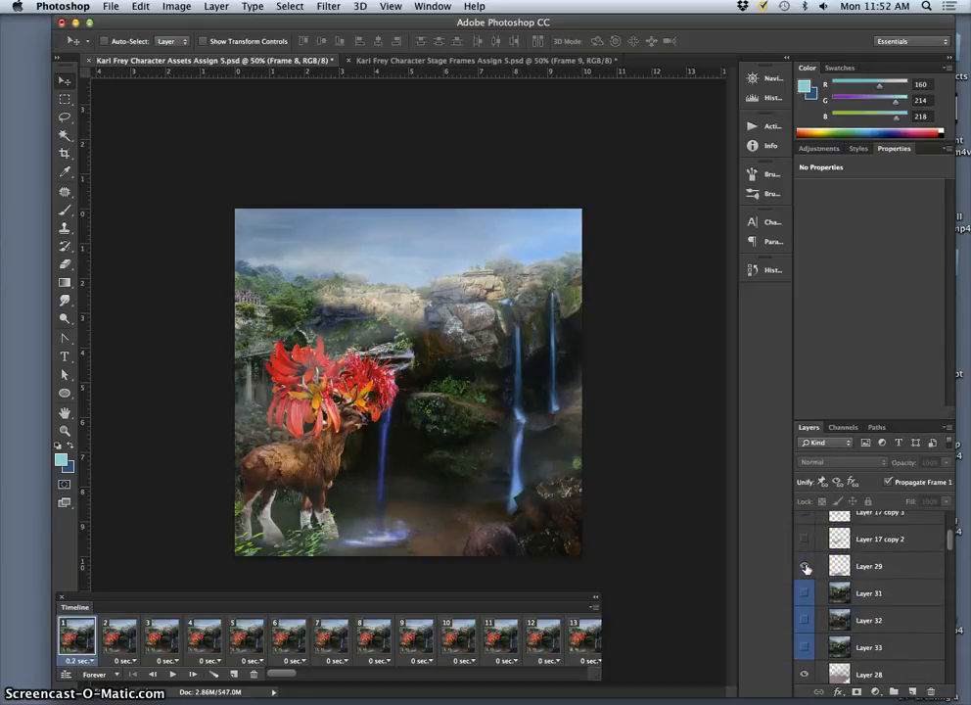
click(805, 567)
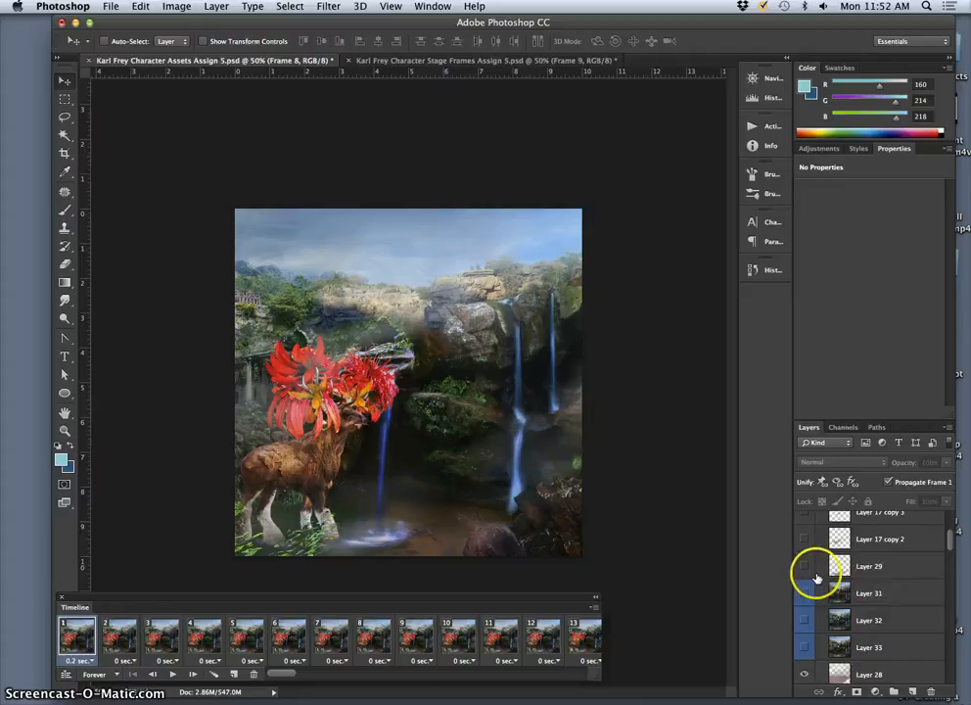
click(805, 567)
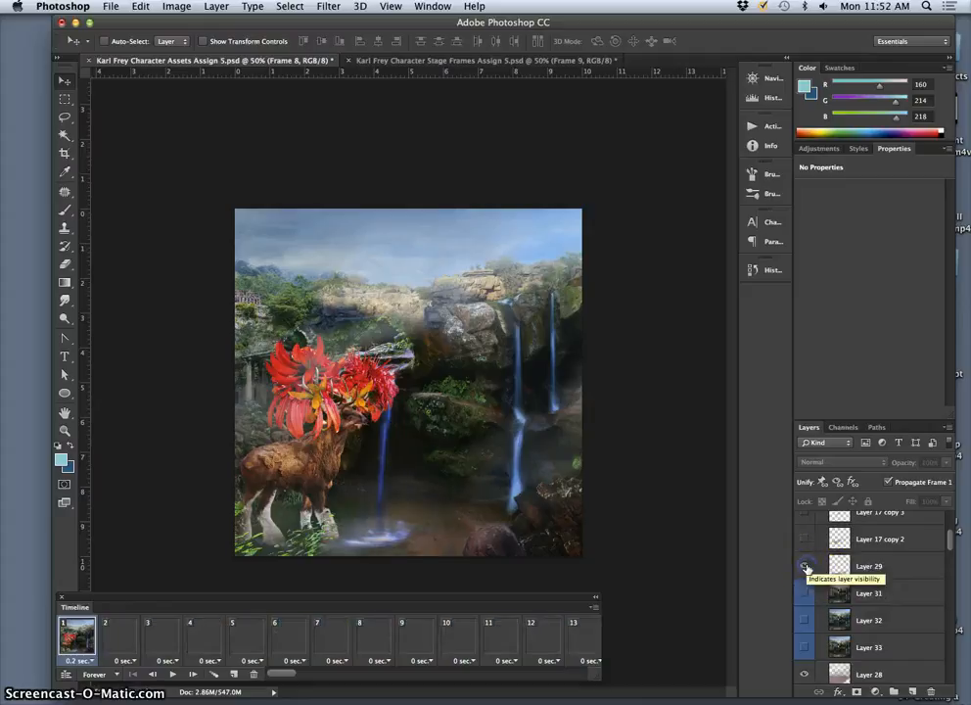
scroll(816, 587, up, 4)
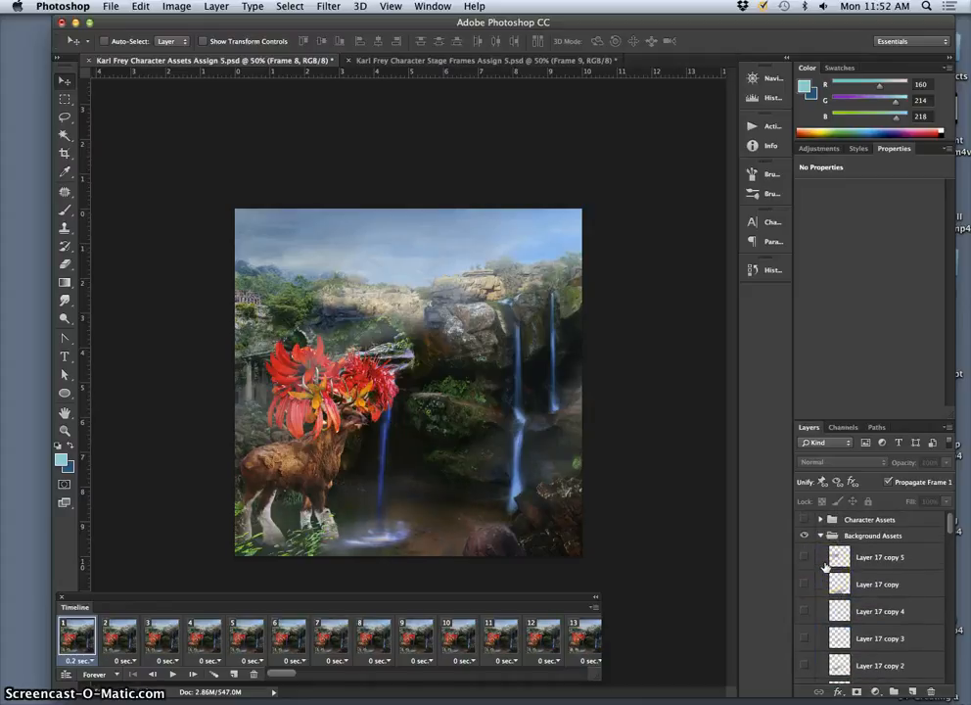
scroll(825, 568, down, 1)
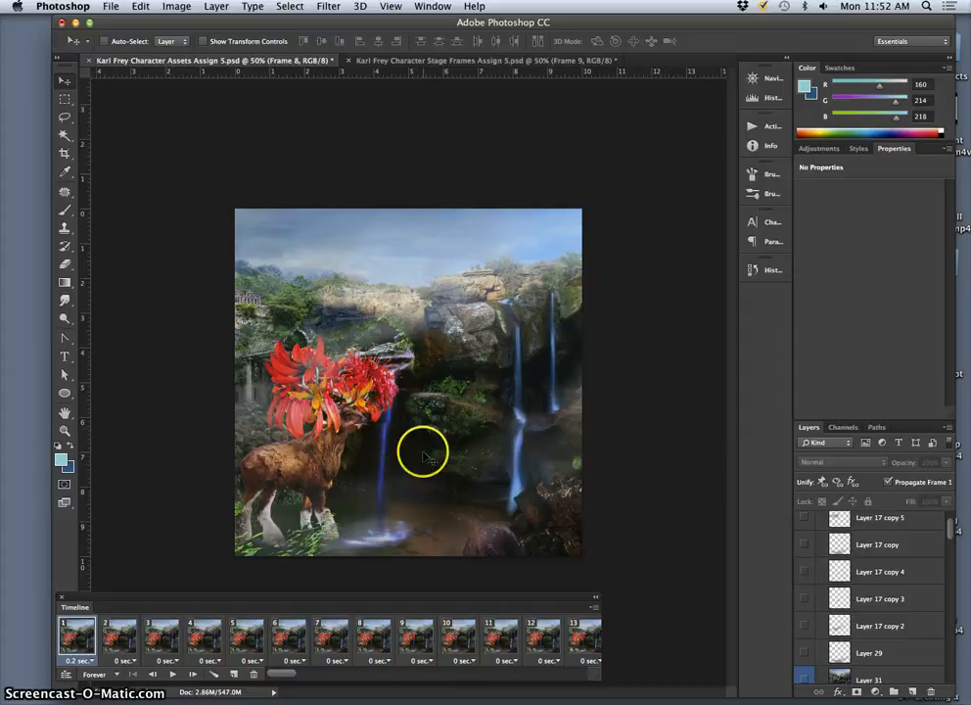
Step: Hide Layer 30 copy 2 and Layer 30 copy in animation frame 1 to isolate the Layer 30 waterfall
scroll(883, 641, down, 10)
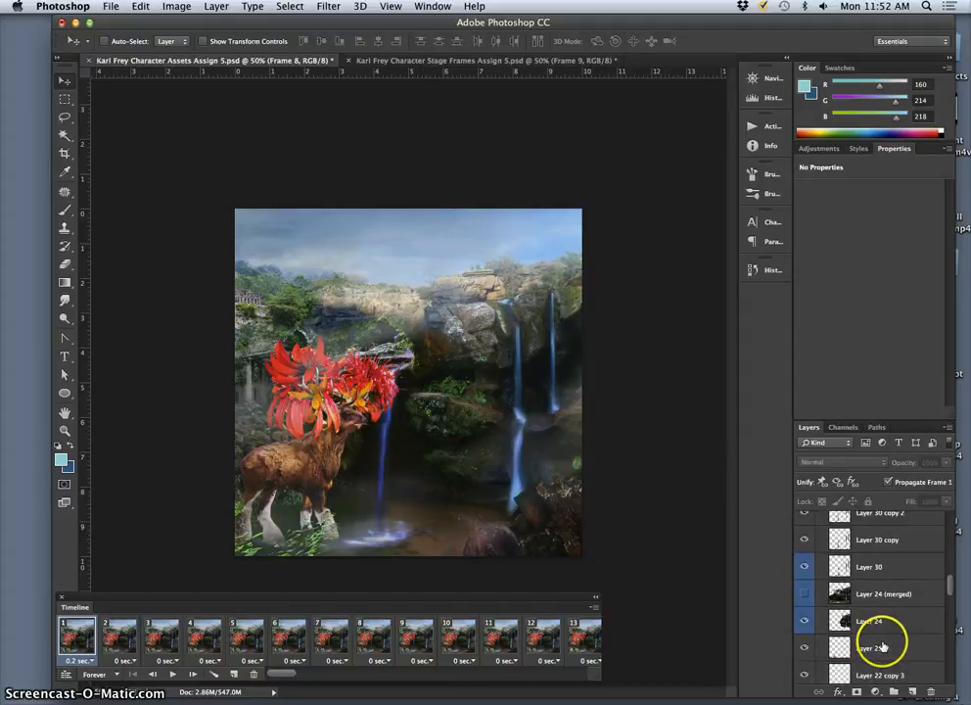
click(848, 569)
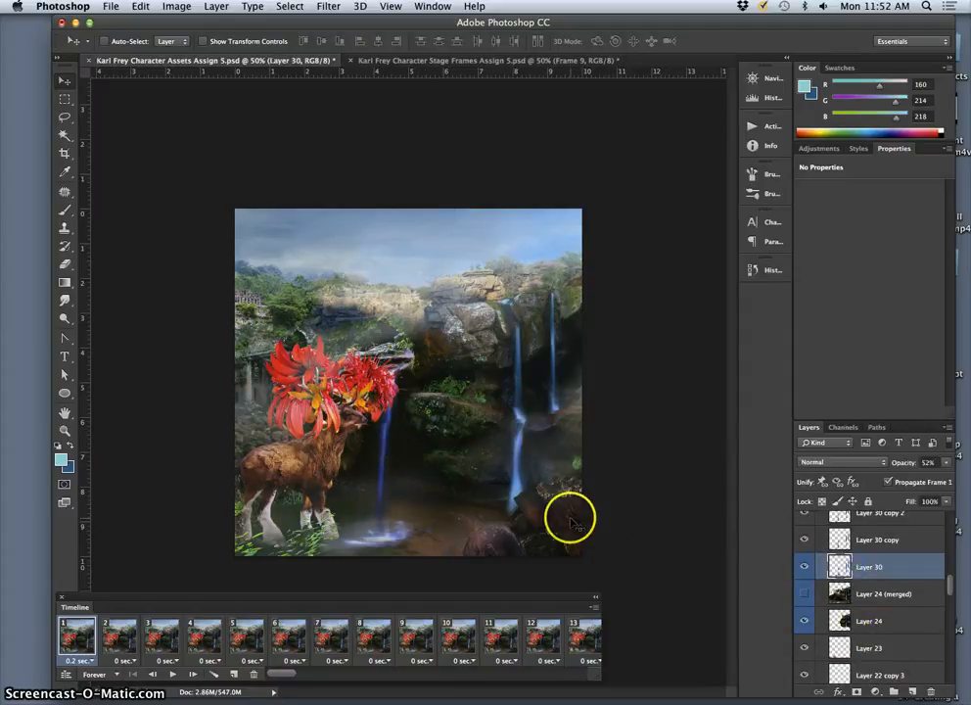
scroll(820, 577, up, 1)
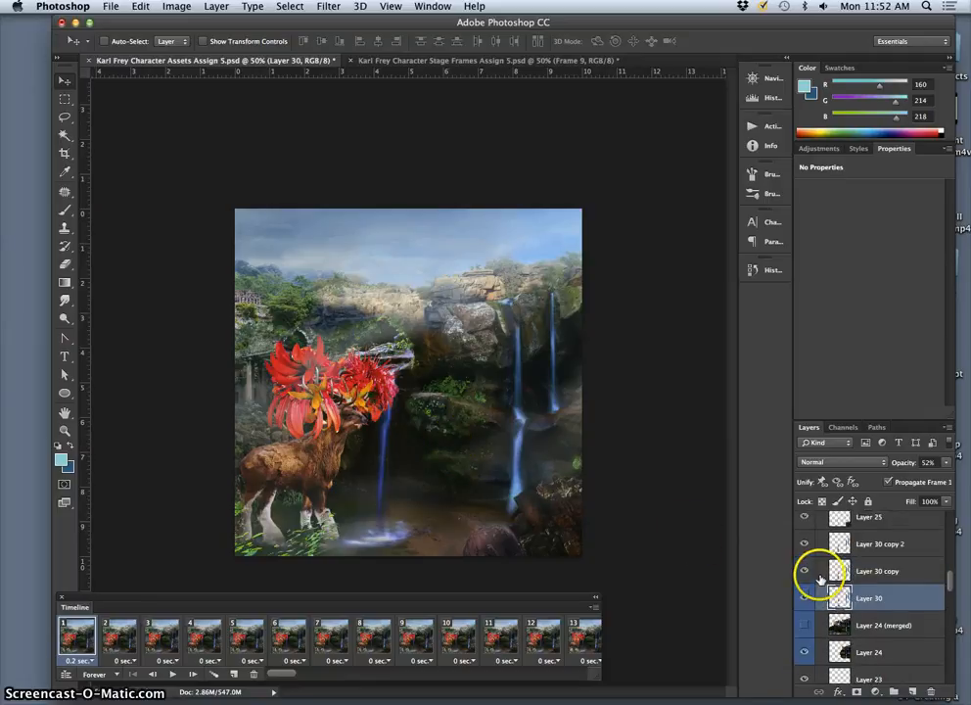
click(803, 544)
click(803, 569)
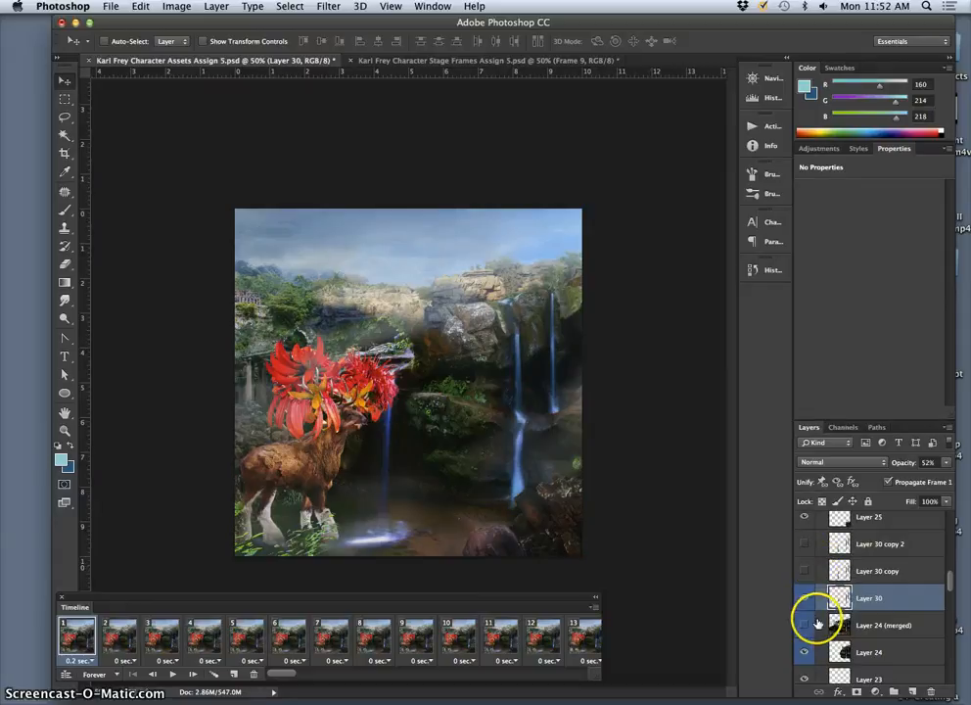
Step: Color-label Layer 24 (merged) red and remove the blue label from Layer 24
right_click(810, 620)
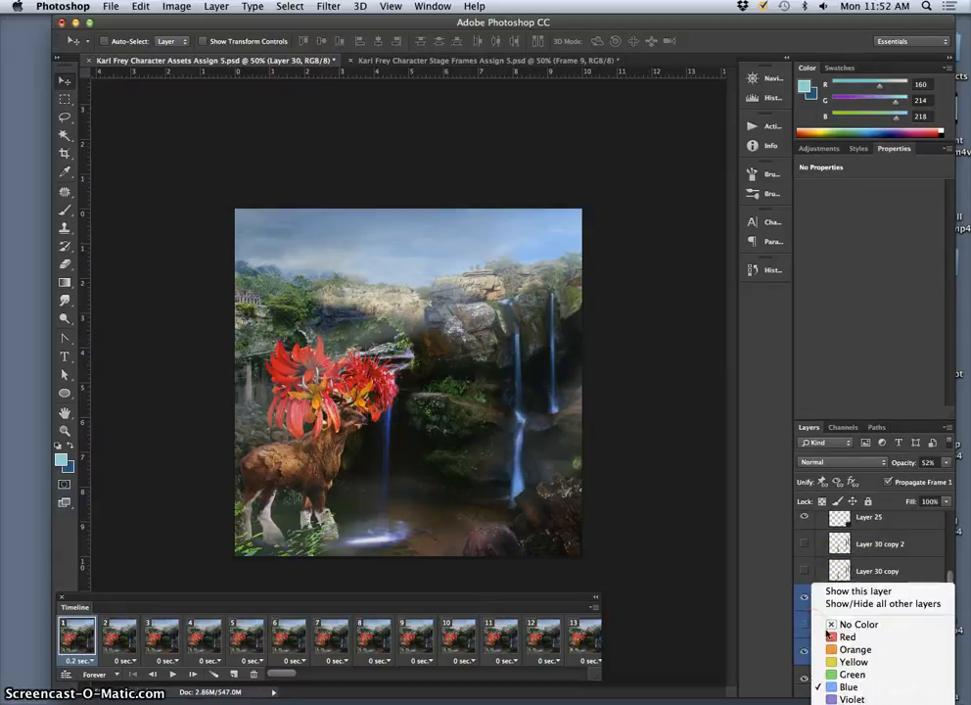
click(841, 637)
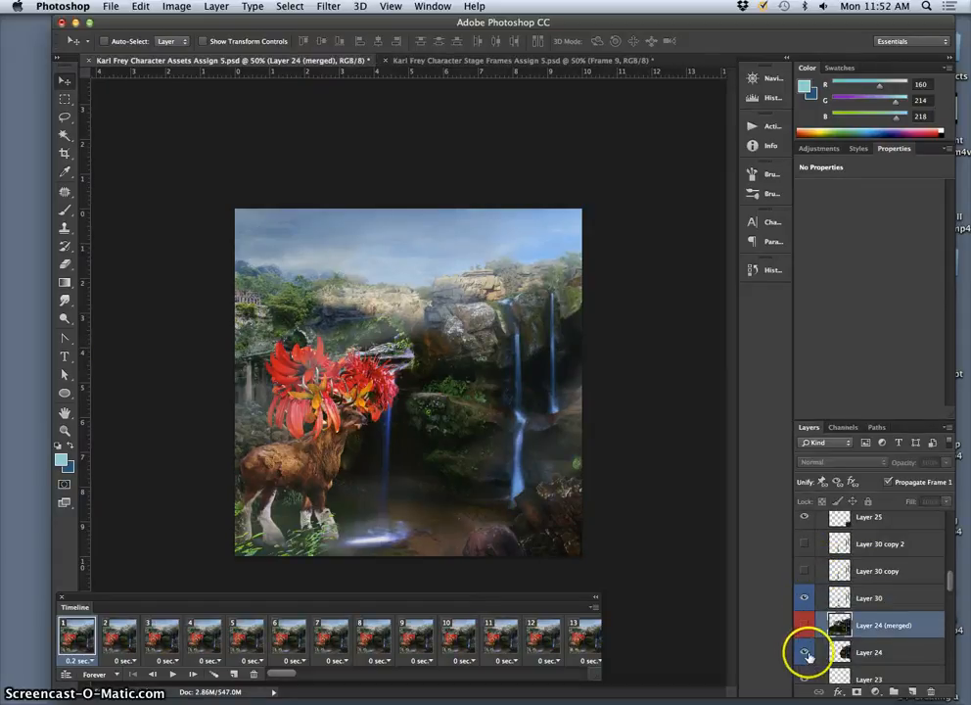
right_click(809, 652)
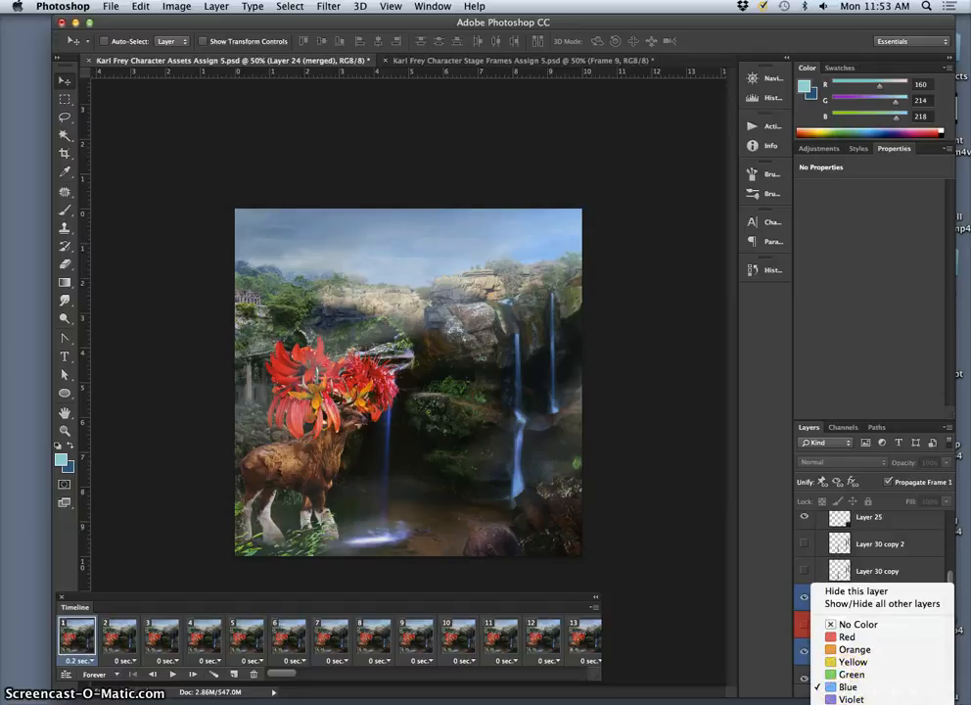
click(823, 662)
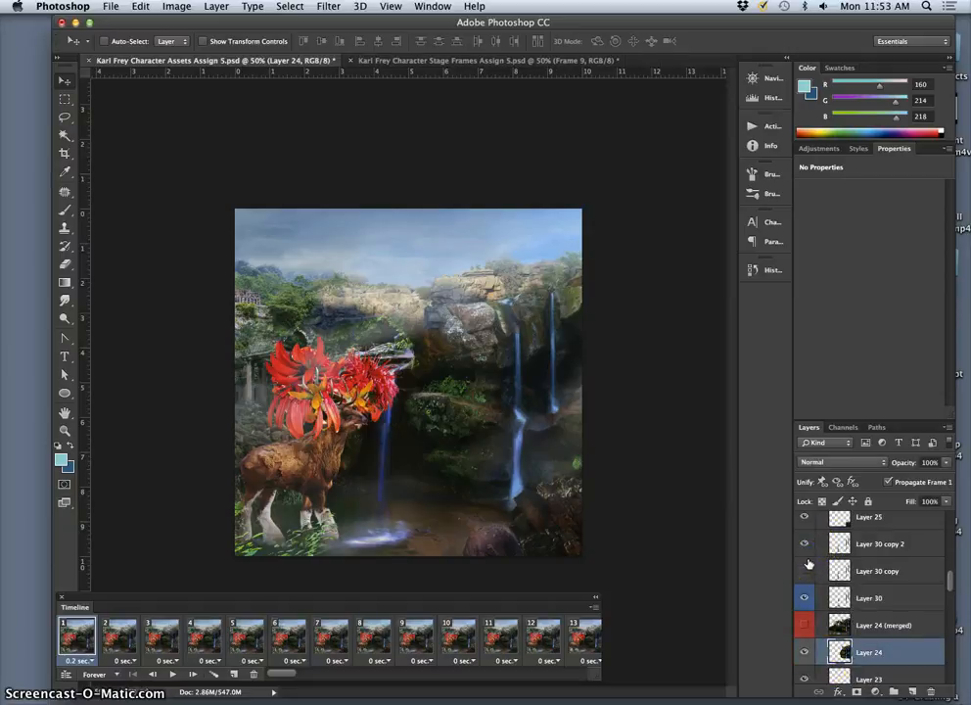
Step: Color-label Layer 30 copy and Layer 30 copy 2 blue, and hide both layers in animation frame 1
click(860, 543)
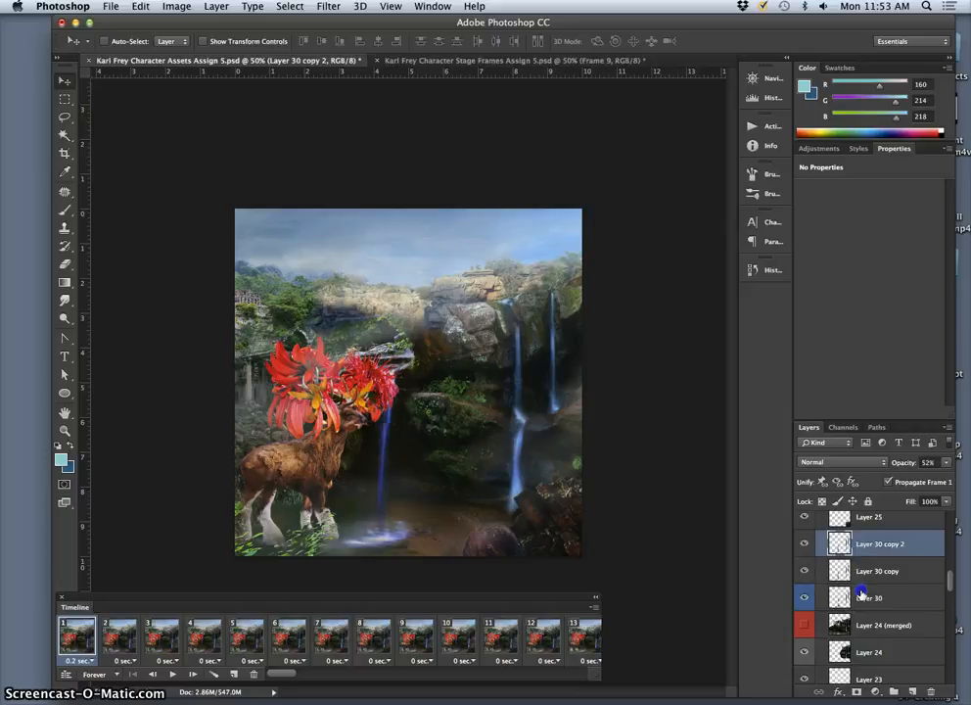
shift+click(860, 591)
right_click(806, 601)
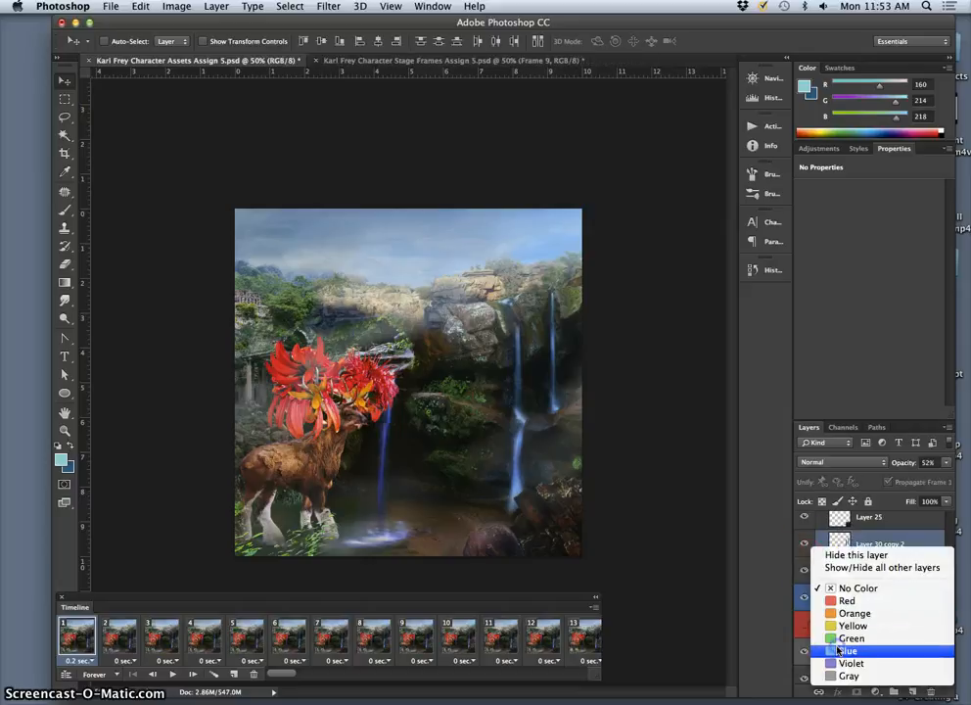
click(838, 650)
click(862, 569)
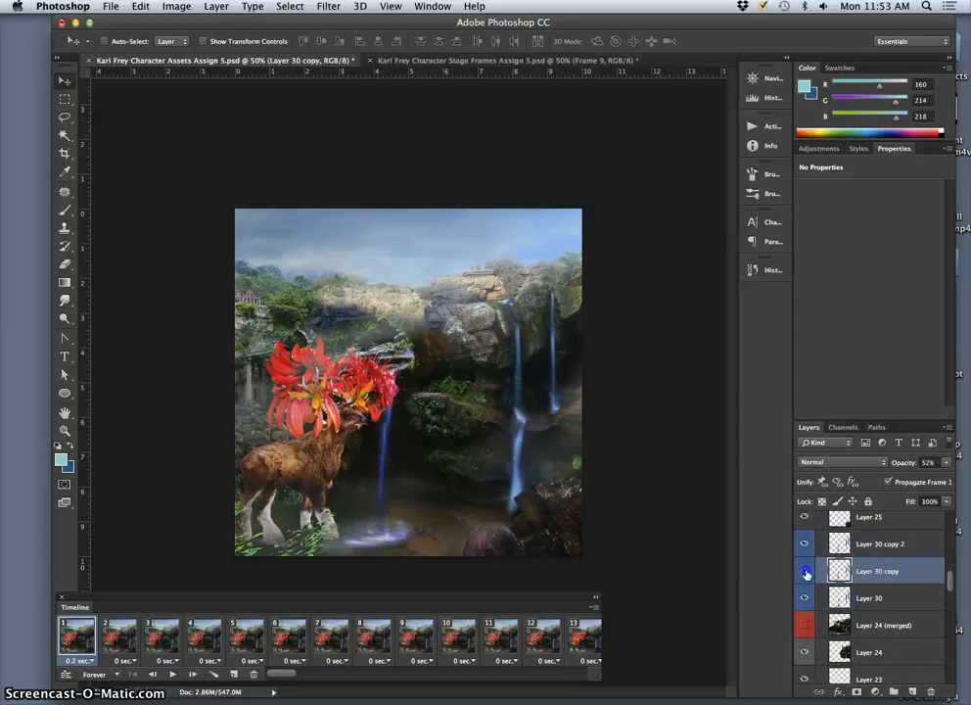
drag(805, 571, 805, 545)
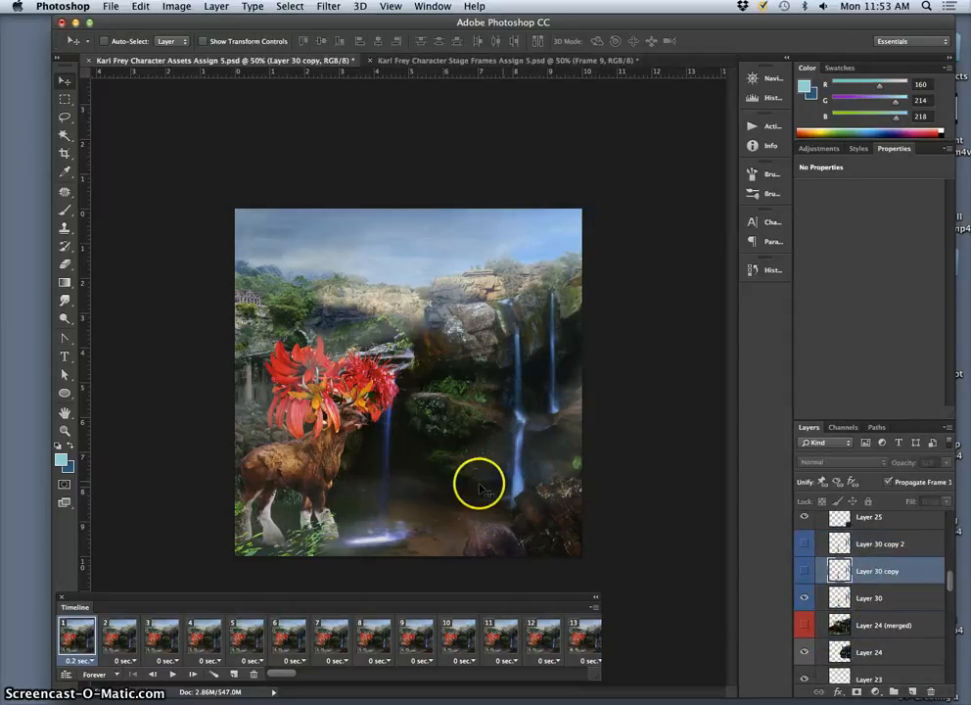
Step: Delete all animation frames after frame 1 from the timeline
scroll(858, 614, down, 5)
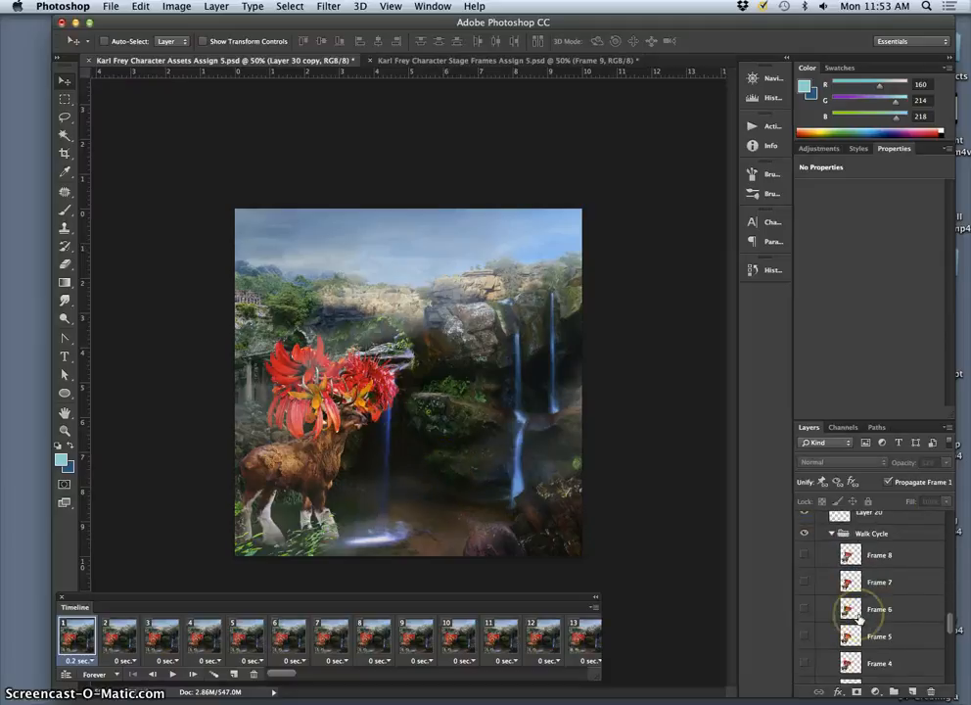
scroll(859, 615, down, 4)
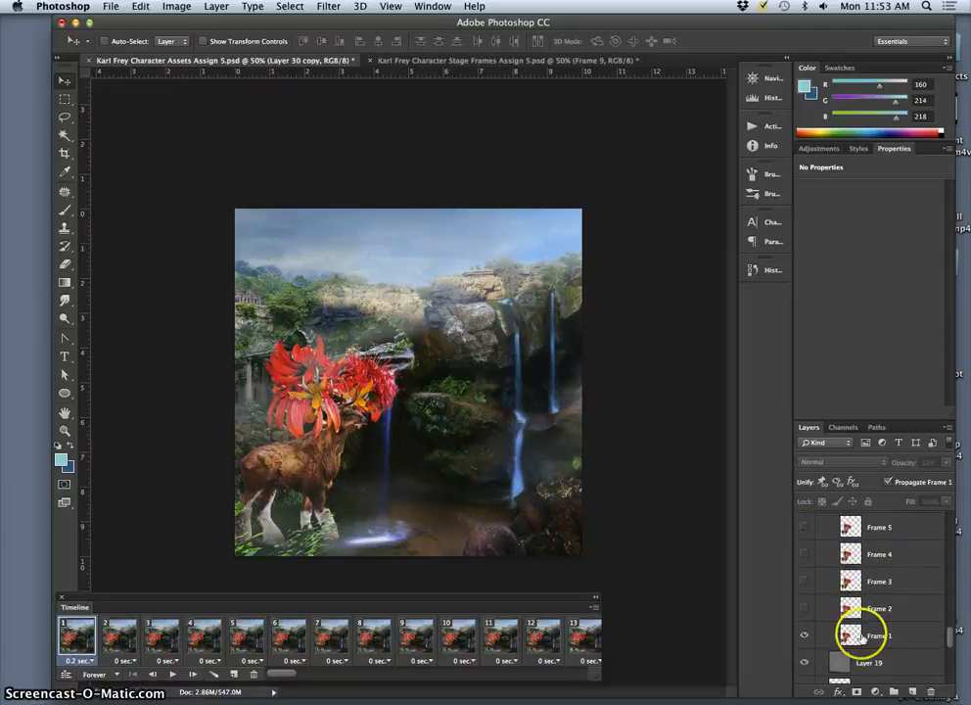
click(119, 636)
scroll(319, 641, right, 15)
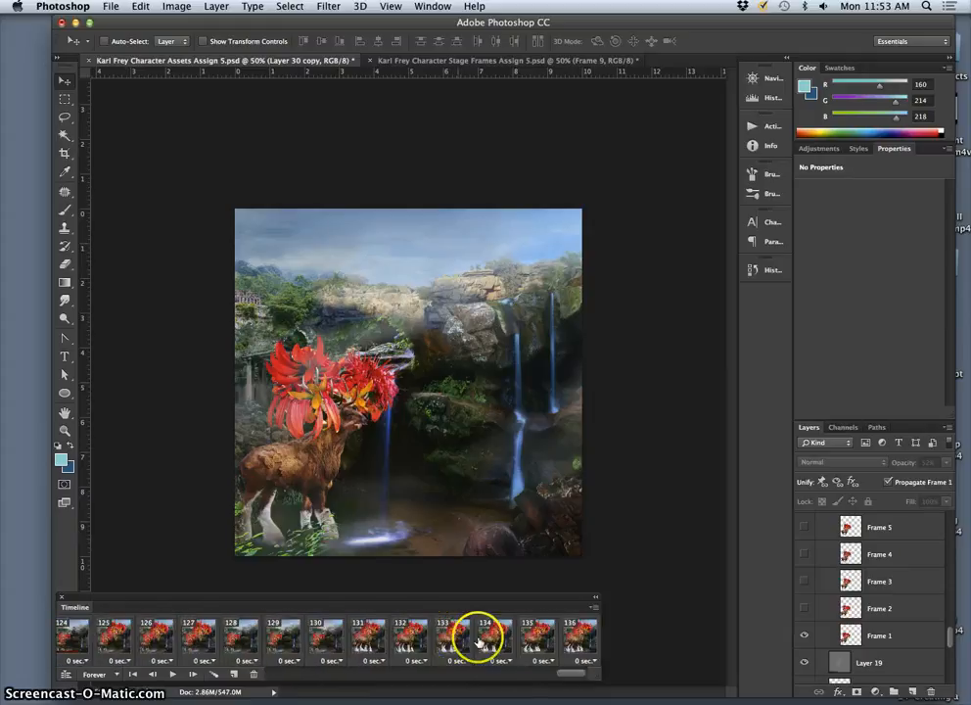
click(253, 673)
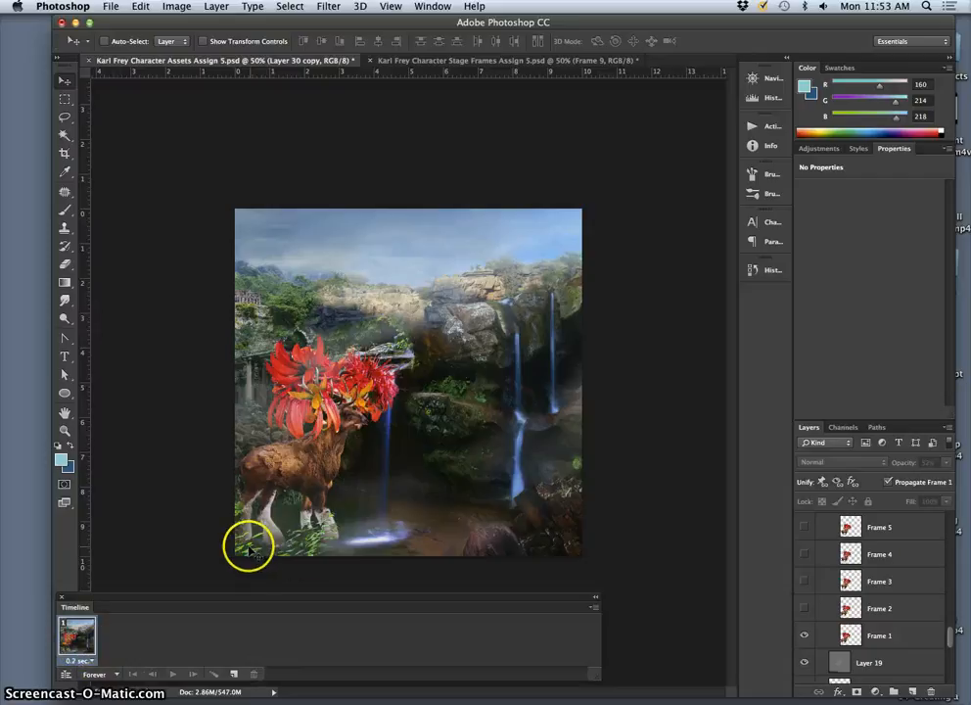
Step: Duplicate animation frame 1 as frame 2, showing the Frame 2 walk pose and hiding the Frame 1 pose
click(235, 675)
click(803, 608)
click(806, 635)
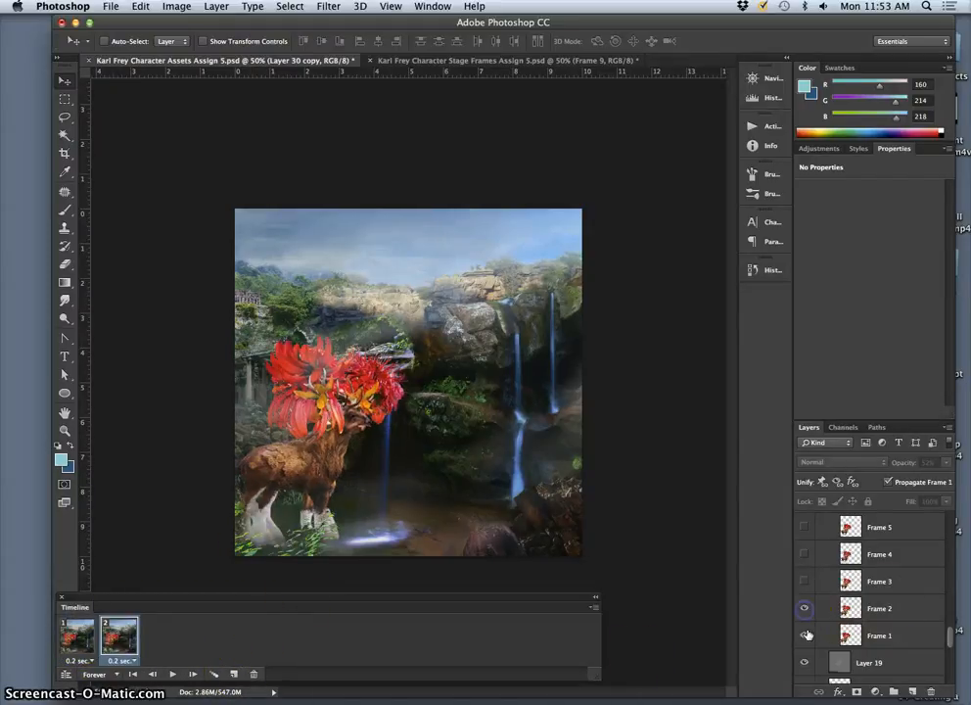
scroll(884, 622, up, 10)
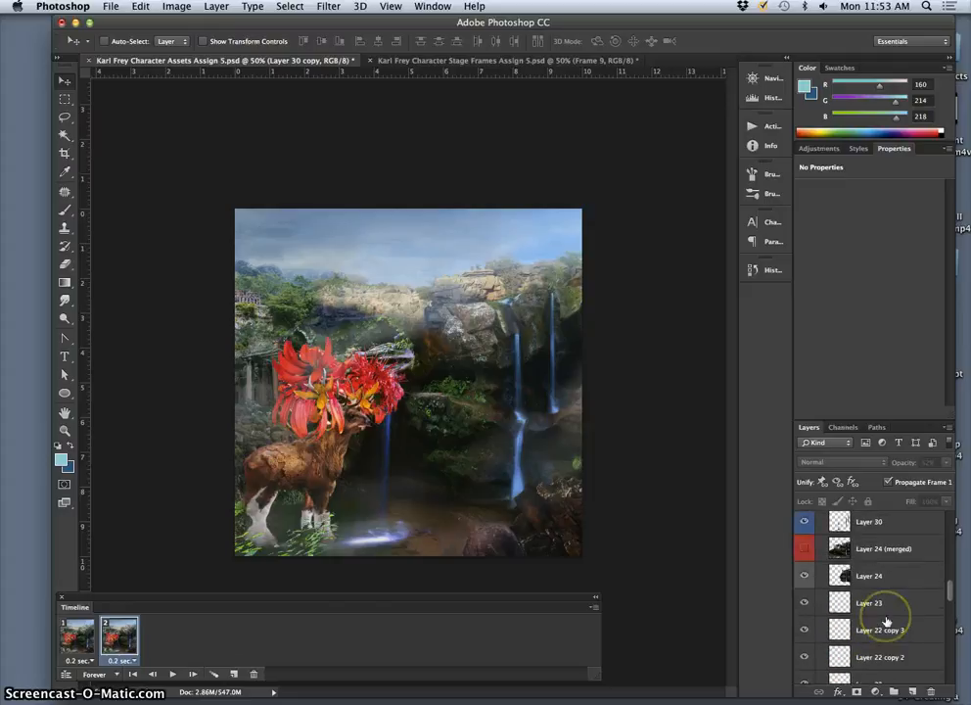
Step: In animation frame 2, show Layer 30 copy and hide Layer 30, and compare it with frame 1
scroll(885, 620, up, 3)
click(804, 562)
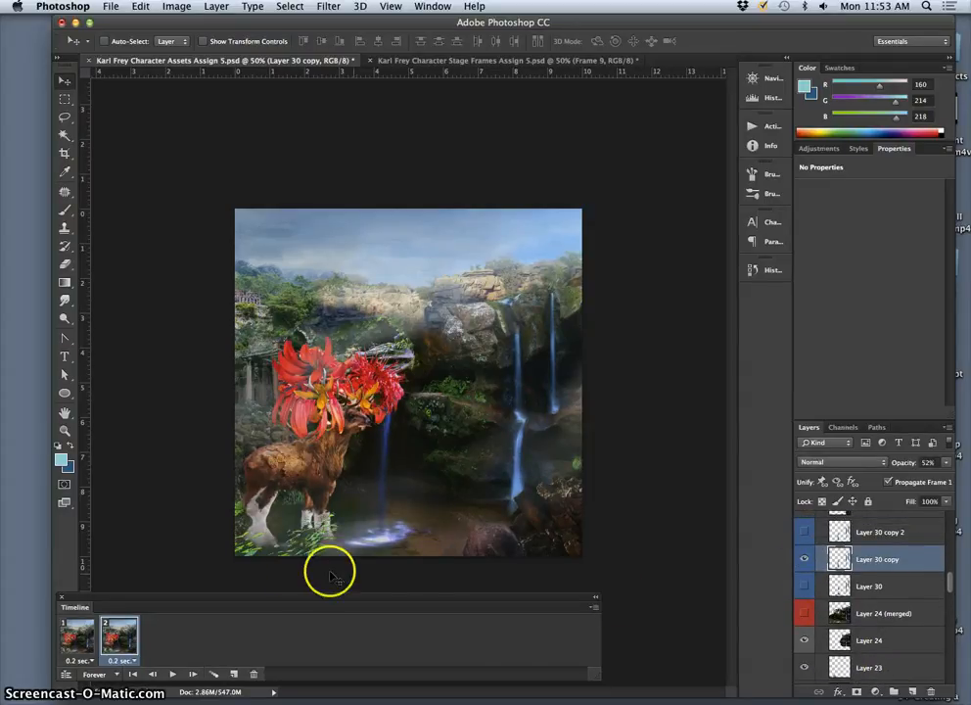
click(86, 644)
click(104, 650)
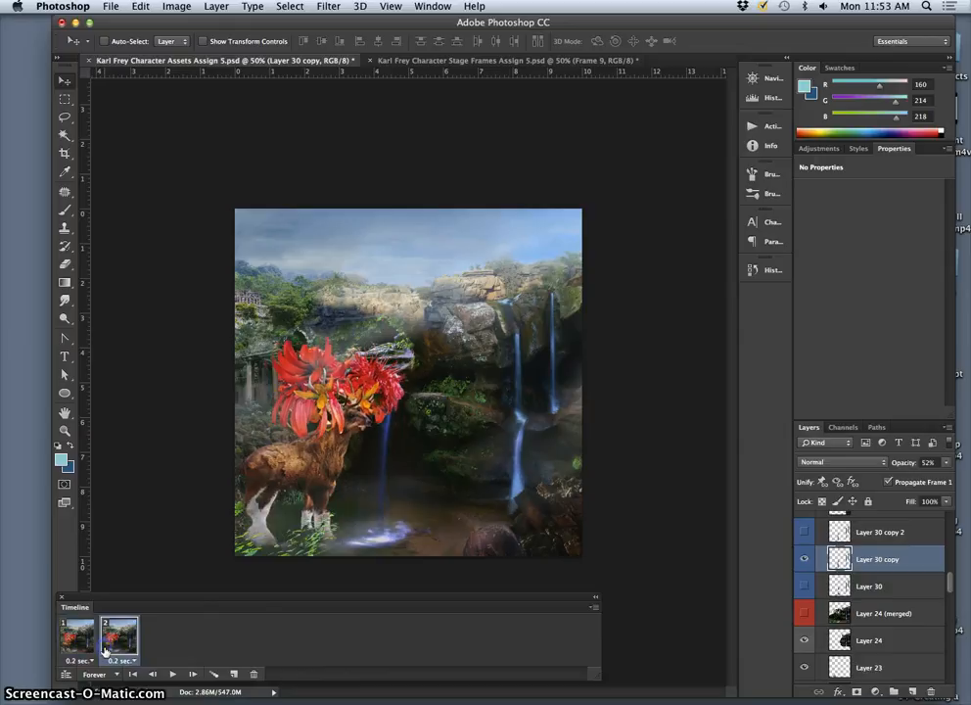
click(77, 646)
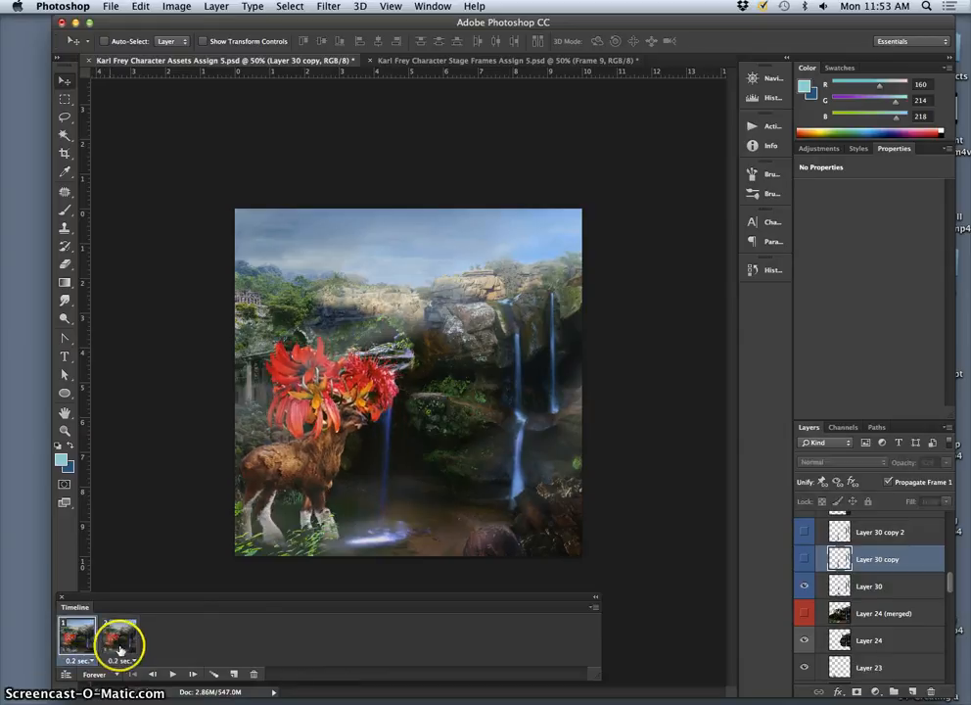
click(119, 648)
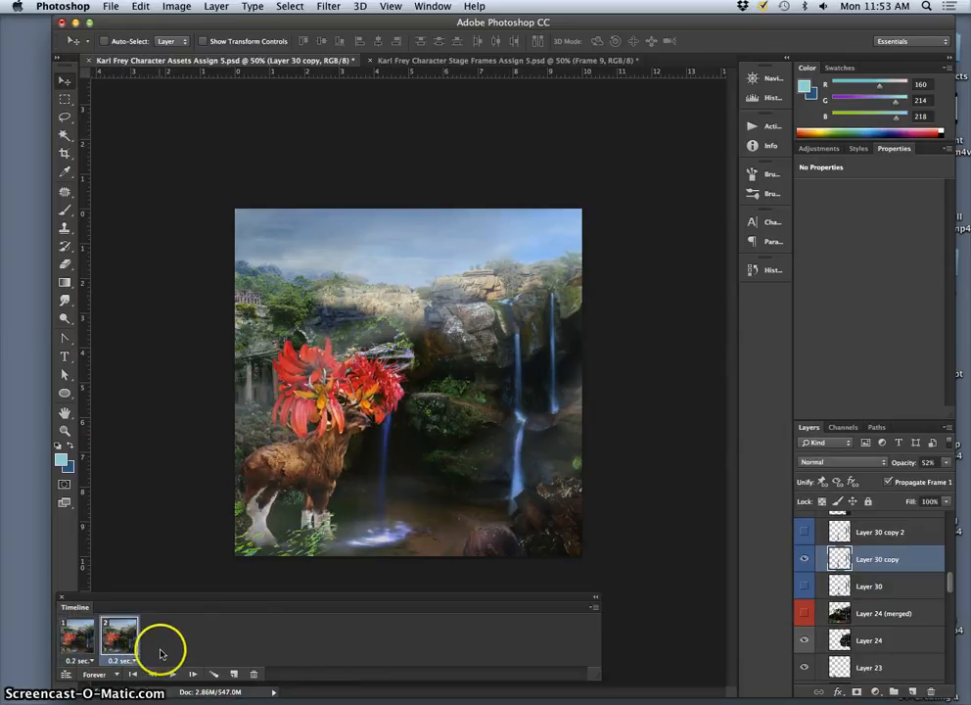
Step: Duplicate animation frame 2 as frame 3, showing the Frame 3 pose and Layer 30 copy 2 in place of Frame 2 and Layer 30 copy
click(233, 674)
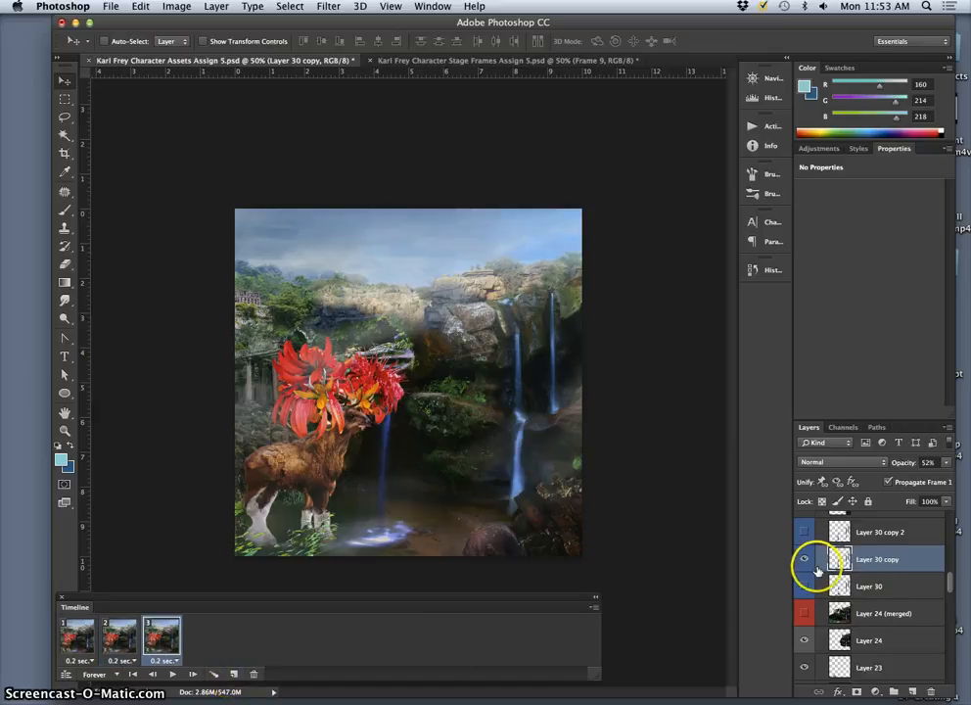
scroll(827, 626, down, 5)
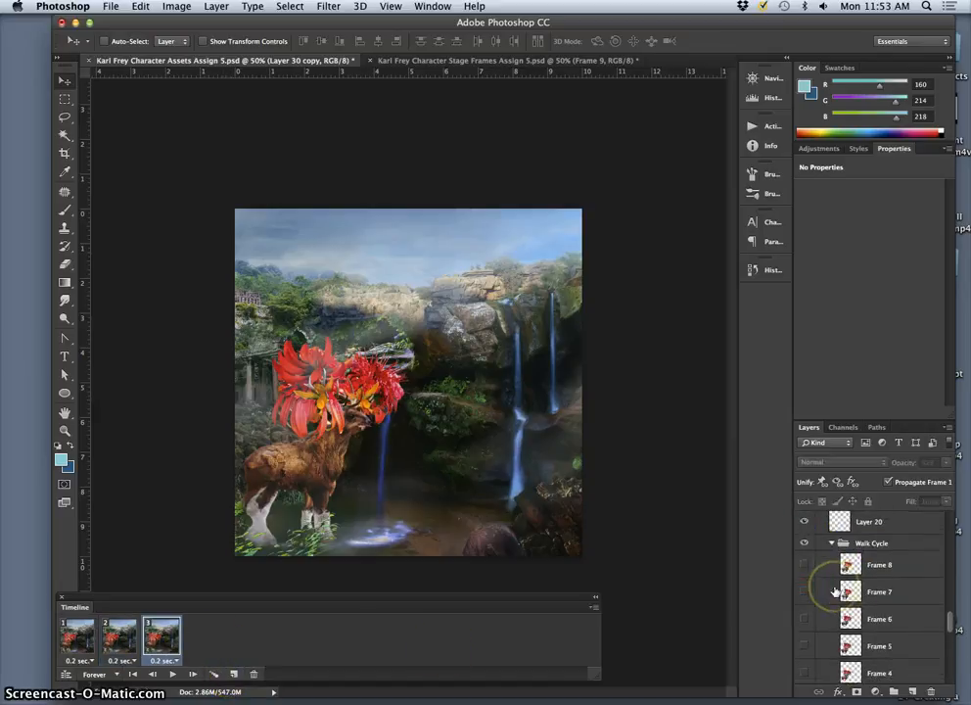
click(804, 607)
click(804, 634)
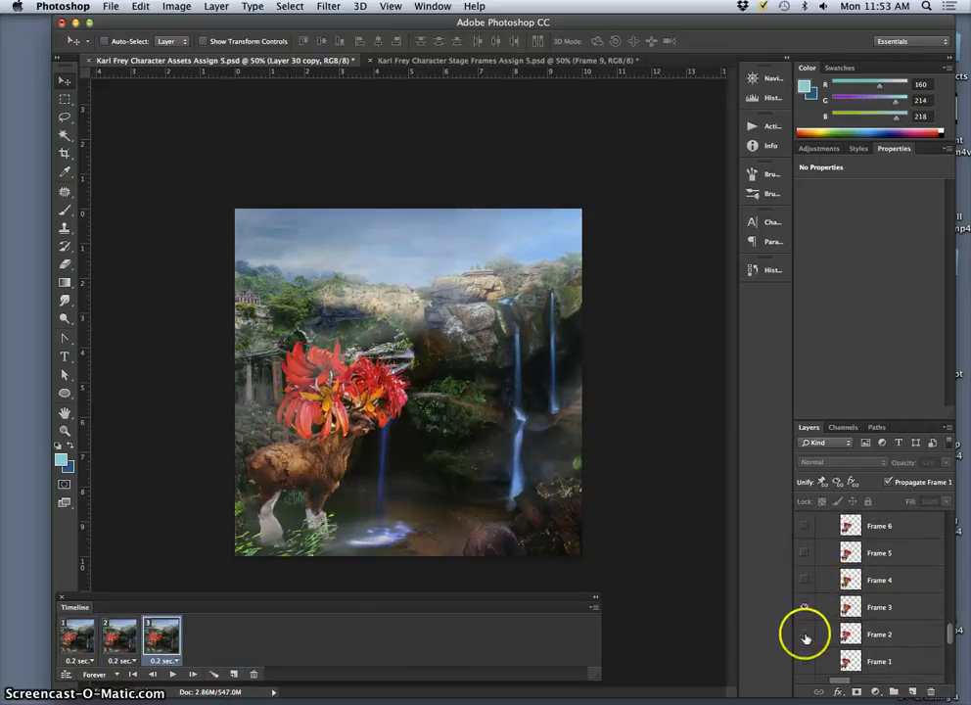
click(71, 641)
click(114, 639)
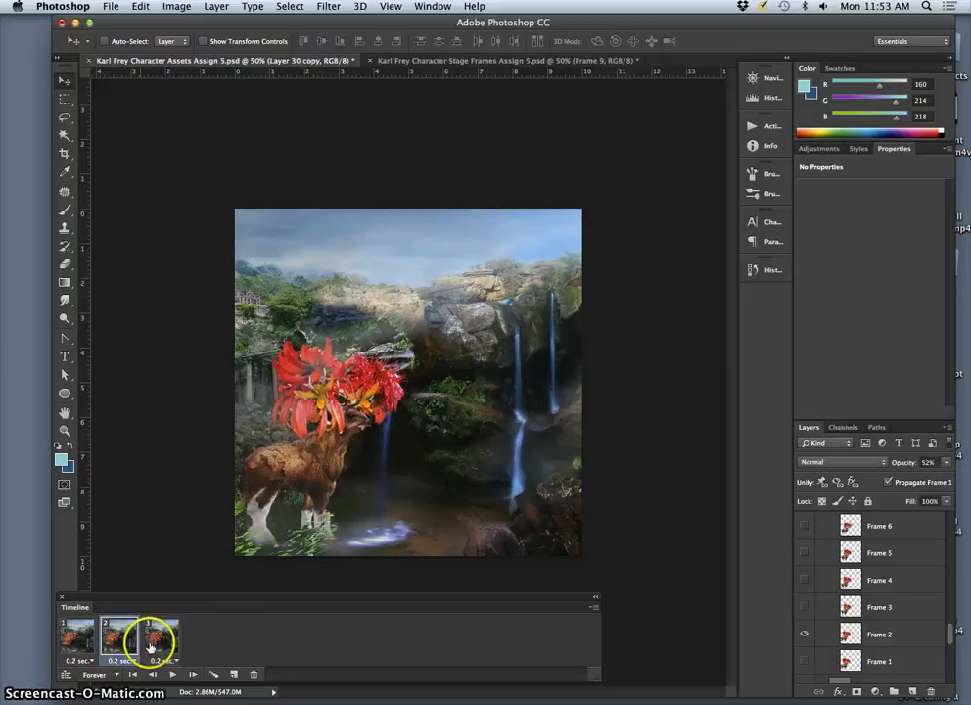
click(162, 641)
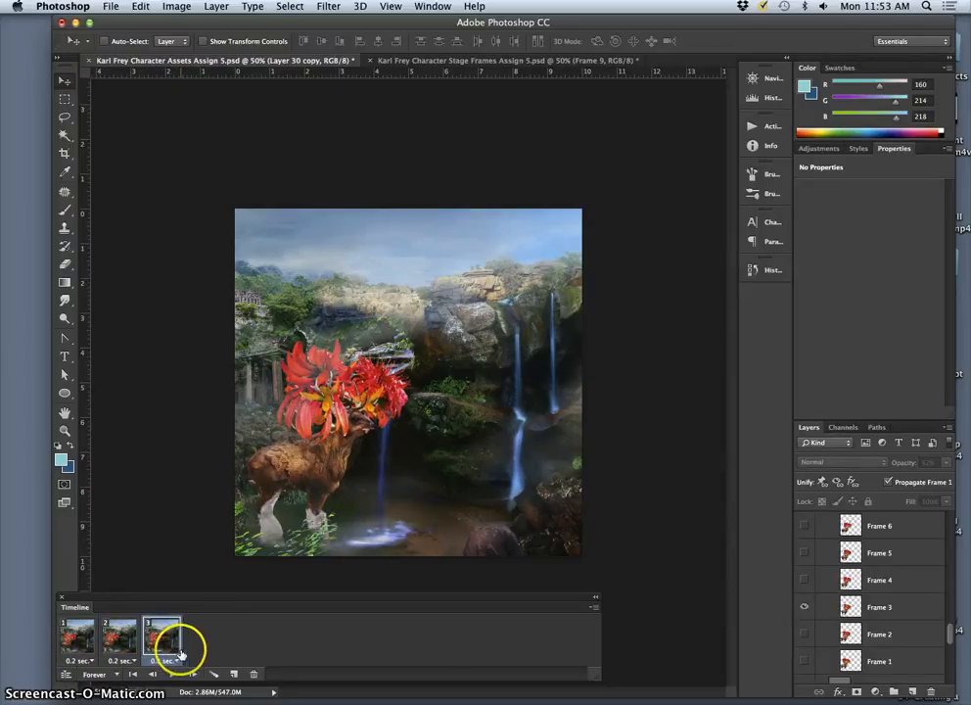
Step: Duplicate animation frame 3 as frame 4, showing the Frame 4 pose and Layer 30 in place of Frame 3 and Layer 30 copy 2
click(235, 674)
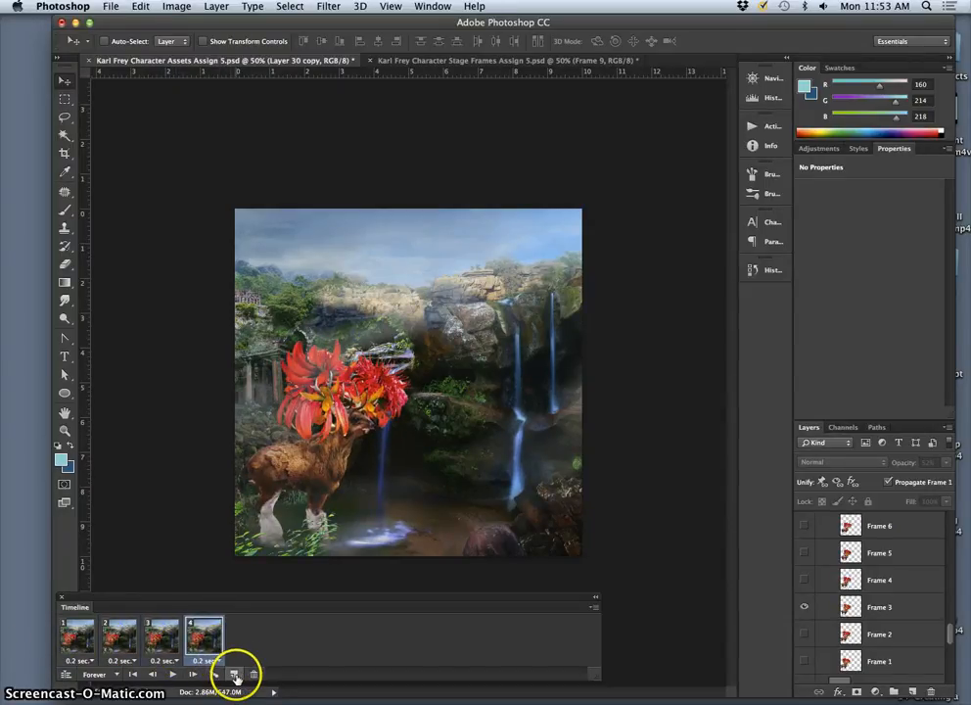
click(805, 582)
scroll(829, 582, up, 10)
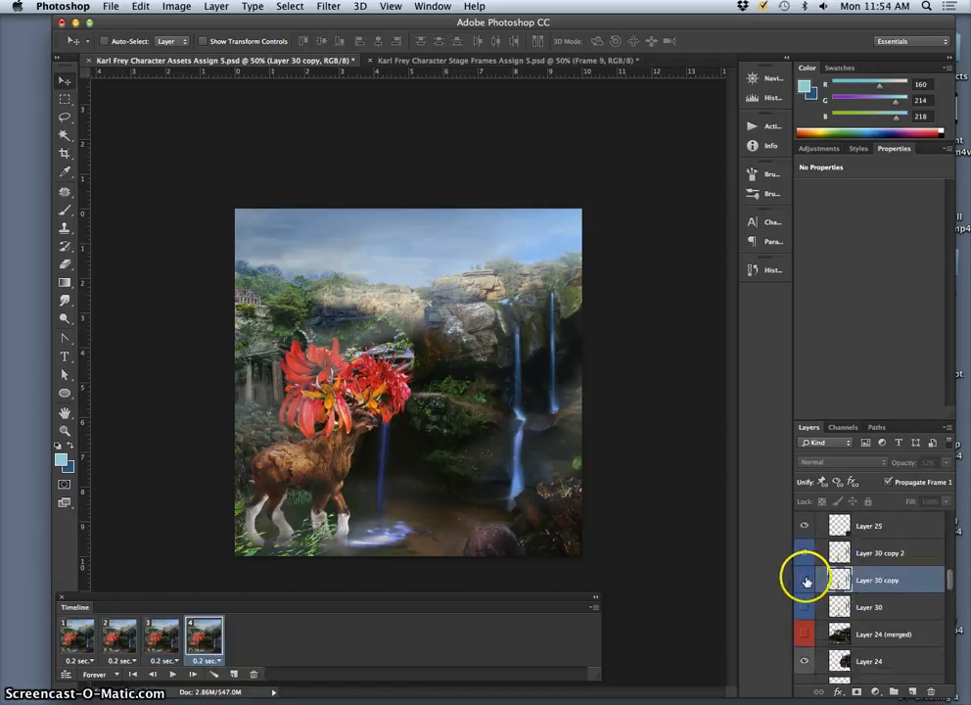
click(805, 580)
click(806, 554)
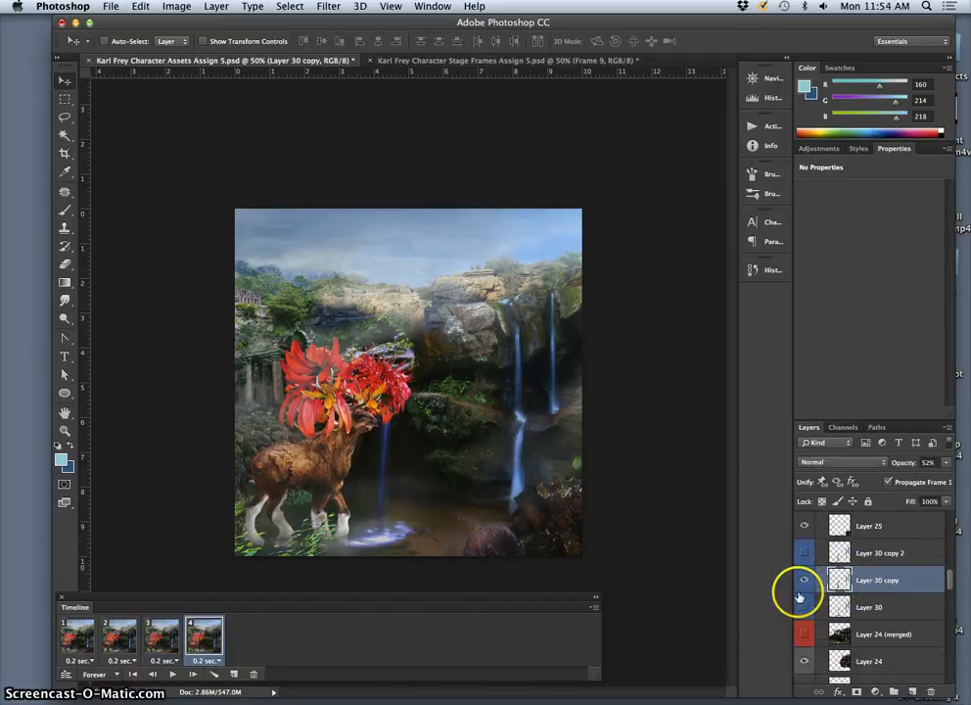
click(805, 580)
click(802, 607)
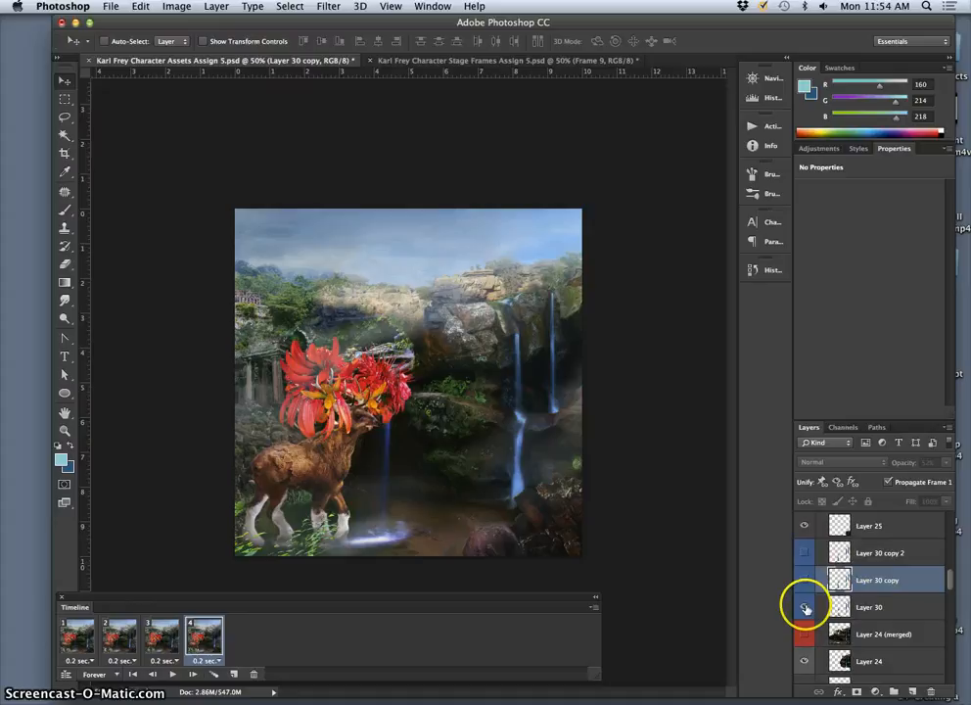
Step: Duplicate animation frame 4 as frame 5, showing Layer 30 copy and hiding Layer 30
click(233, 674)
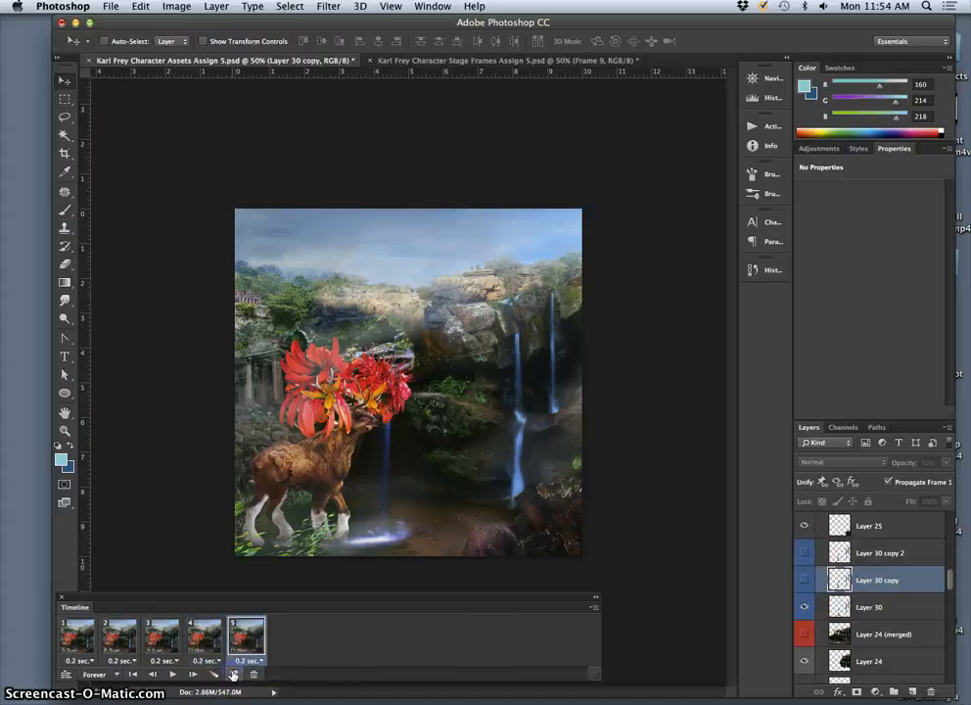
click(805, 580)
click(804, 607)
Step: In animation frame 5, show the Frame 5 walk pose and hide the Frame 4 pose
scroll(810, 620, down, 10)
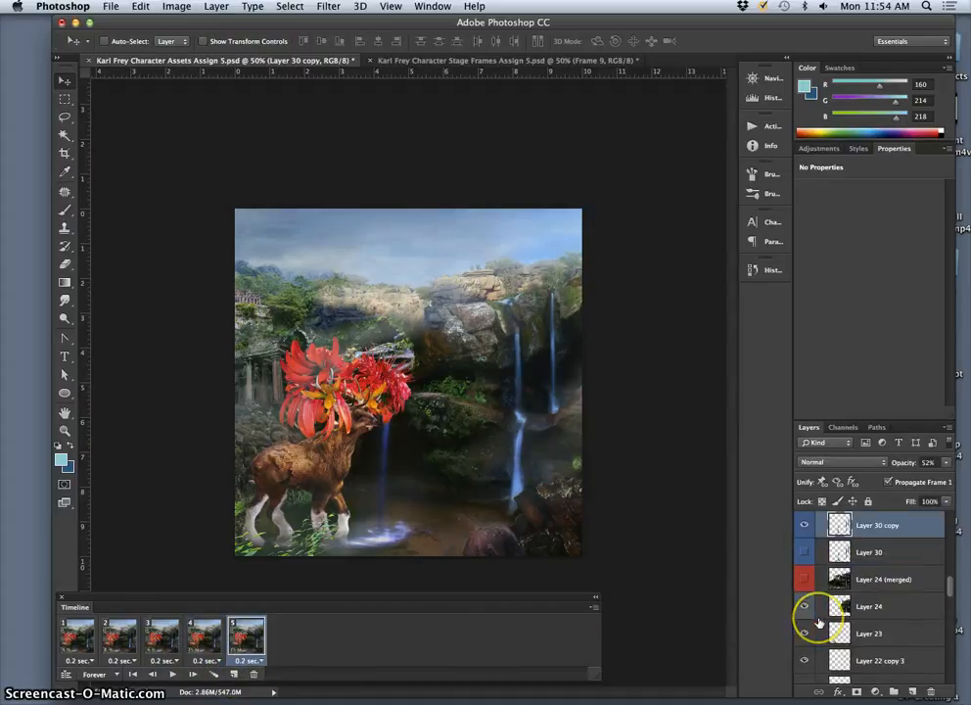
scroll(819, 622, down, 1)
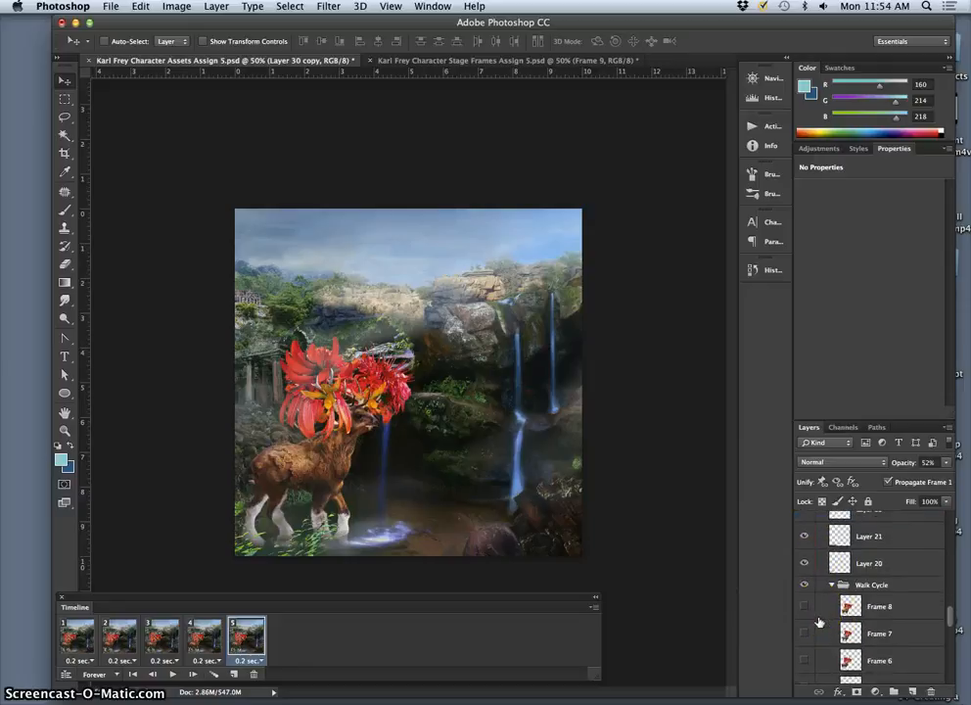
scroll(819, 622, up, 3)
scroll(818, 621, down, 5)
scroll(817, 622, down, 2)
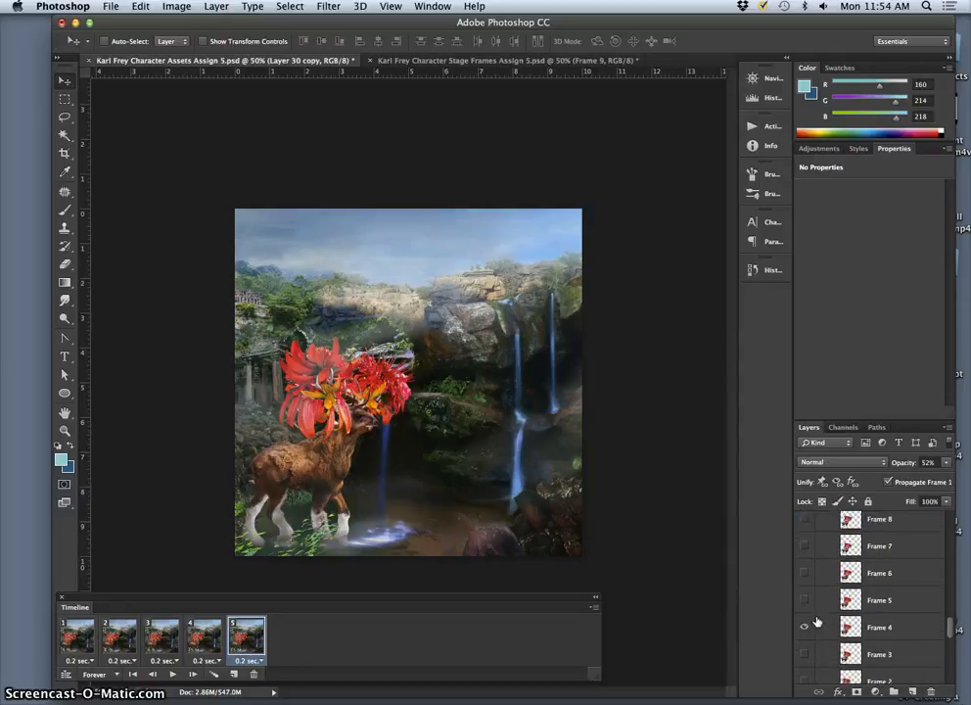
click(804, 599)
click(806, 624)
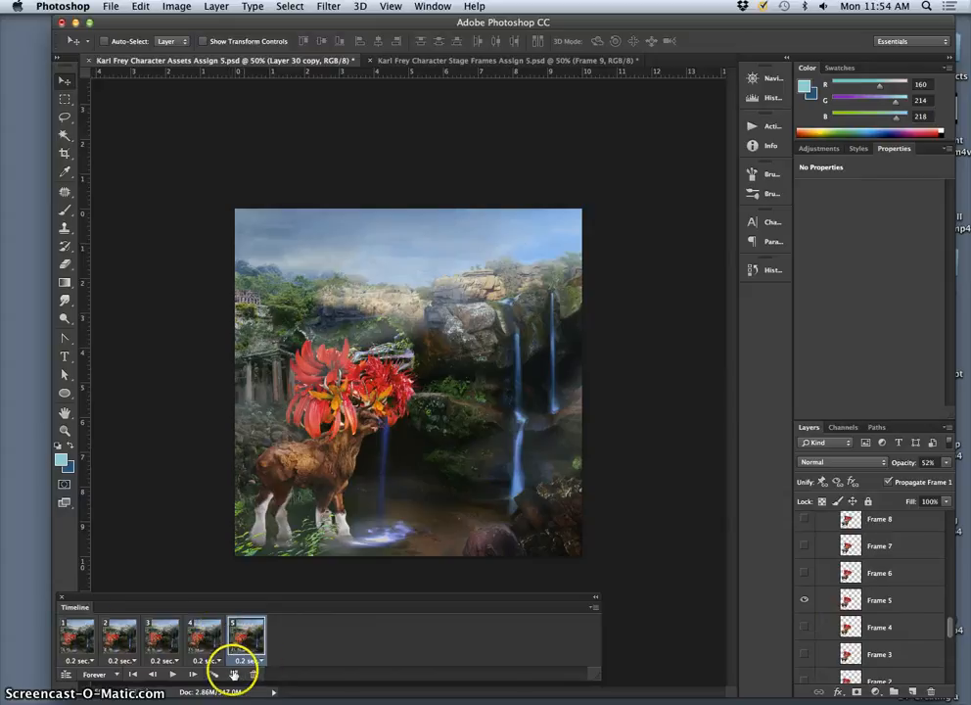
Step: Duplicate animation frame 5 as frame 6, showing the Frame 6 walk pose and hiding the Frame 5 pose
click(235, 673)
click(289, 650)
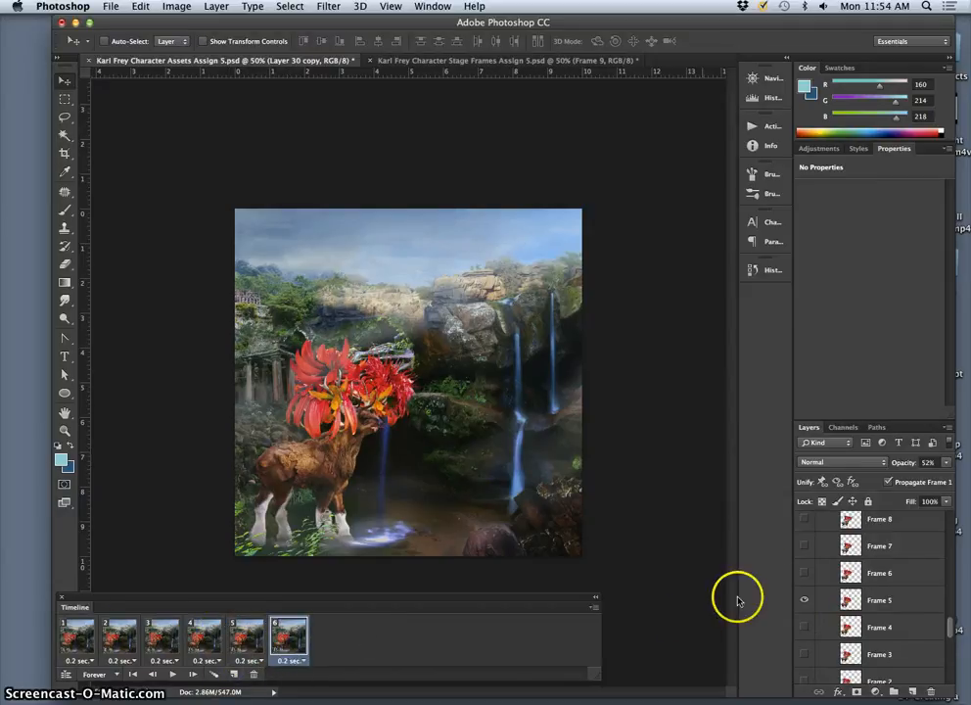
click(801, 575)
click(803, 599)
Step: In animation frame 6, show Layer 30 copy 2 and hide Layer 30 copy, and compare it with frame 5
scroll(820, 624, up, 3)
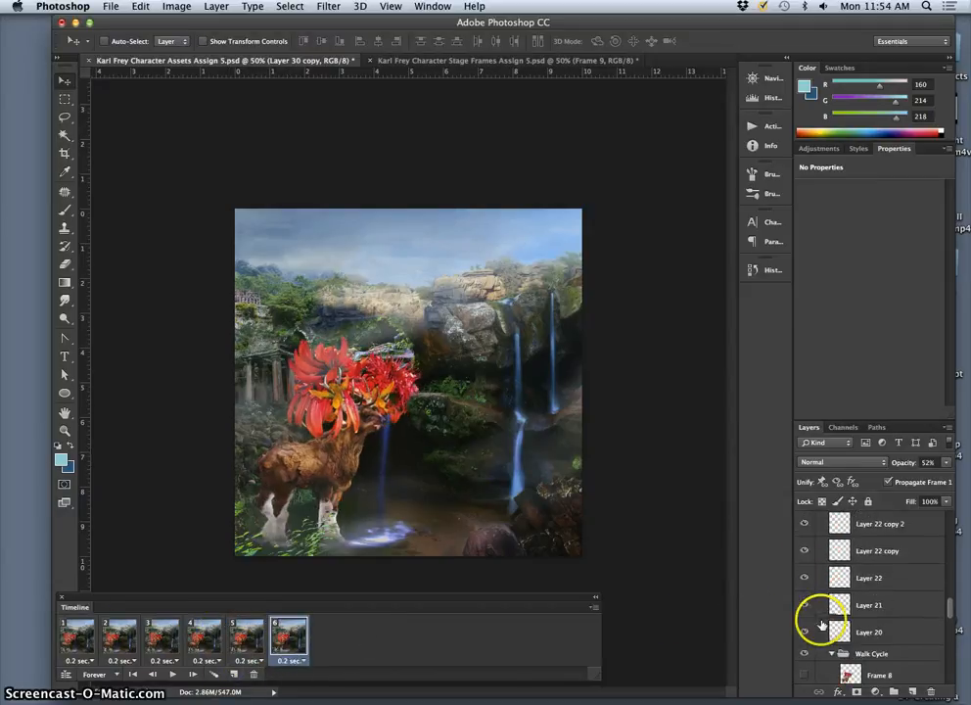
scroll(822, 624, up, 5)
click(806, 554)
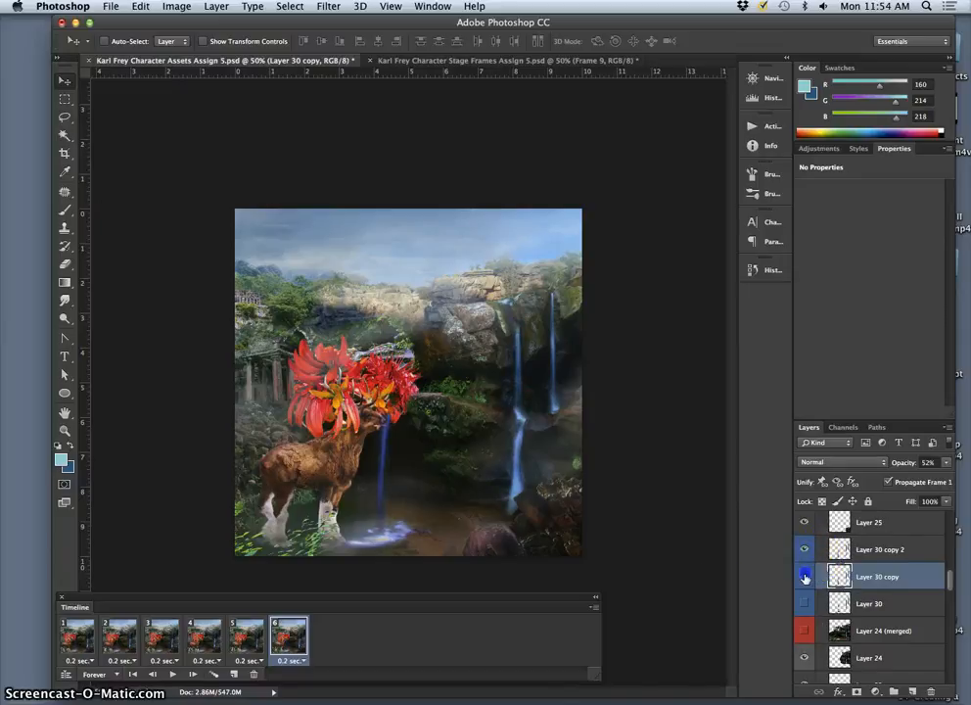
click(246, 643)
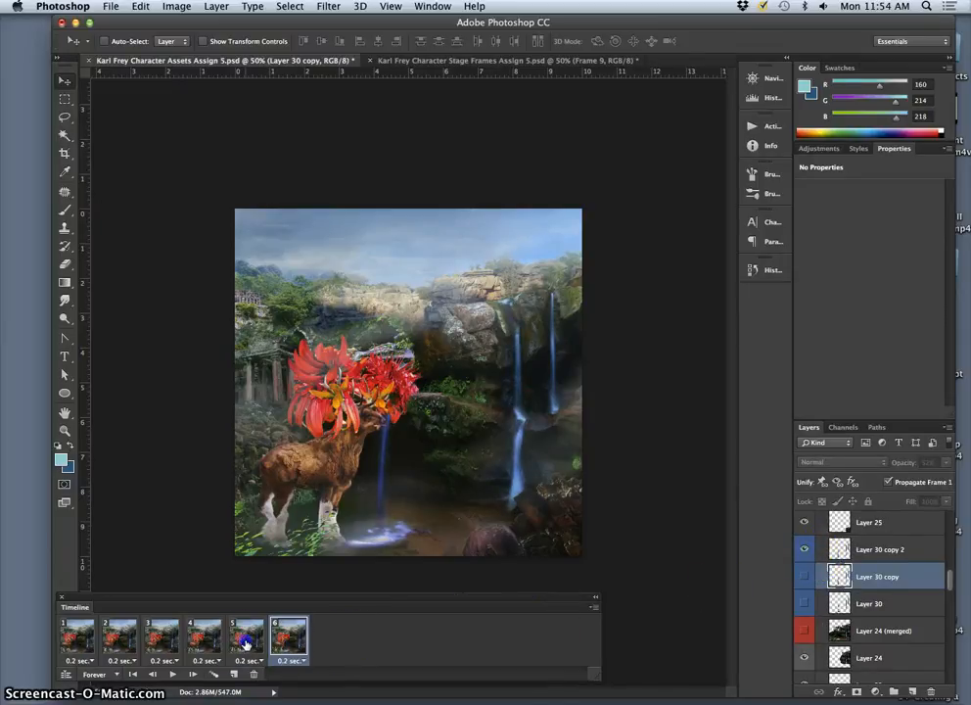
click(283, 642)
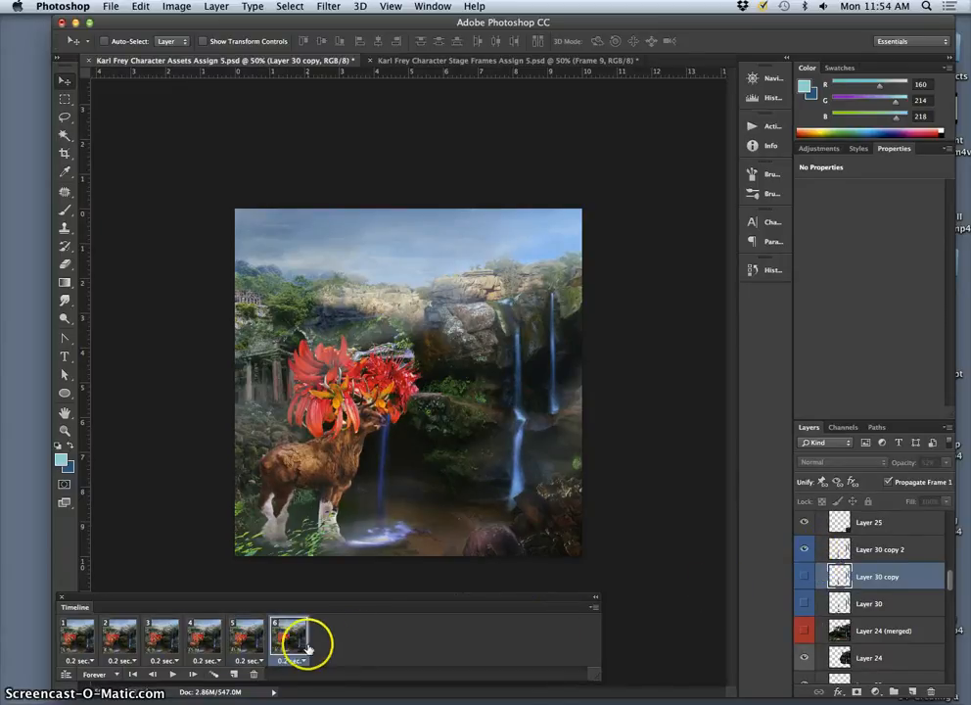
Step: Duplicate animation frame 6 as frame 7, showing Layer 30 and hiding Layer 30 copy 2
click(232, 674)
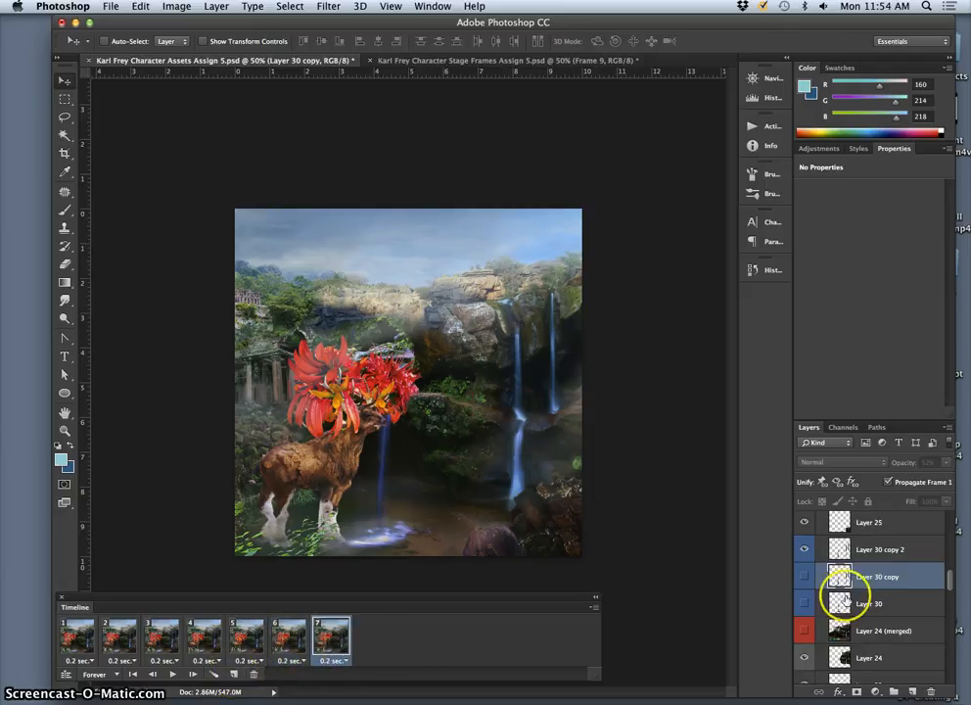
scroll(846, 609, down, 1)
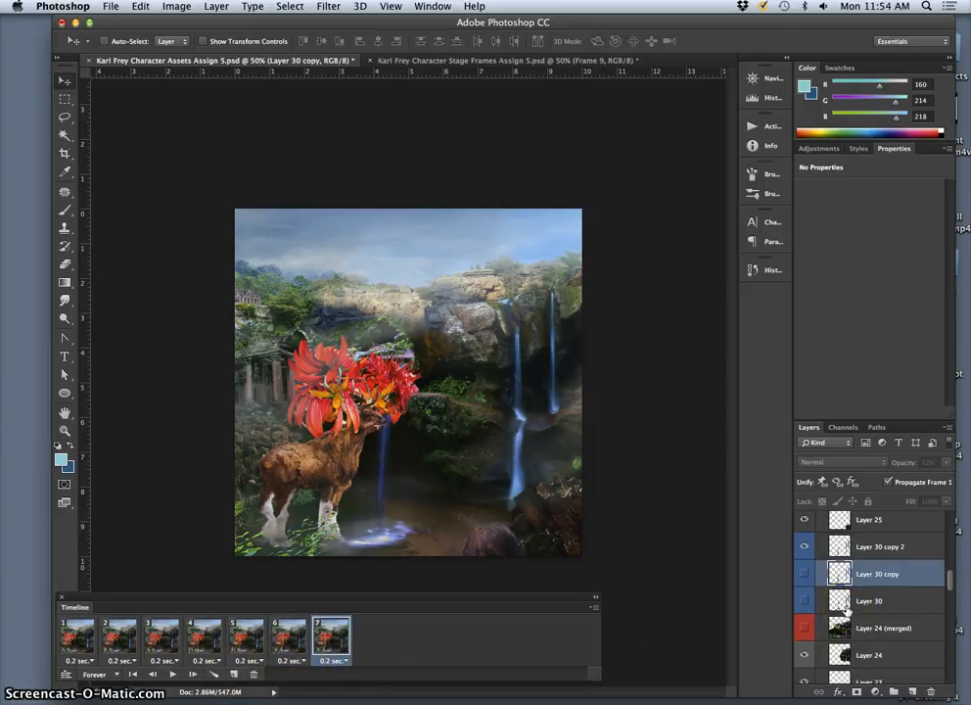
click(804, 546)
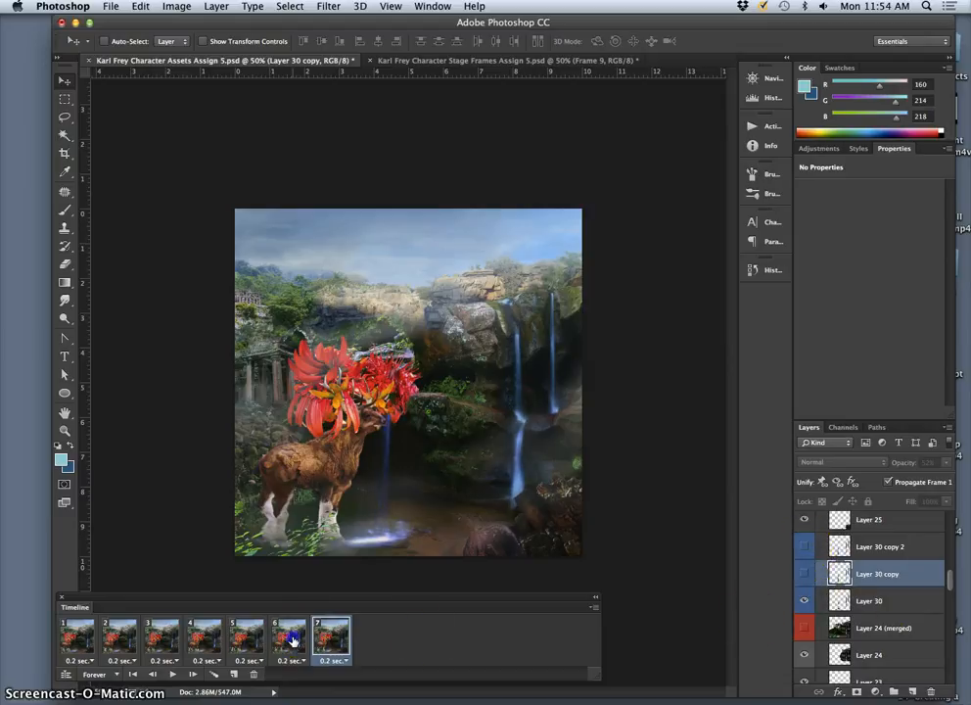
Step: Show the Frame 7 walk pose in animation frame 7
scroll(838, 637, down, 3)
scroll(838, 636, down, 10)
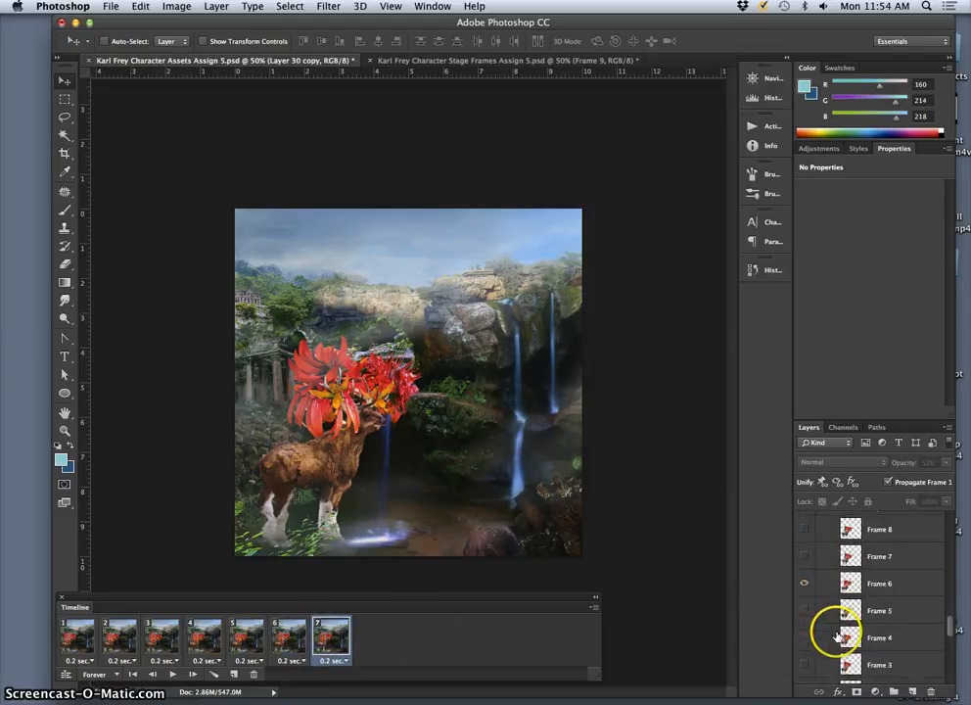
click(803, 554)
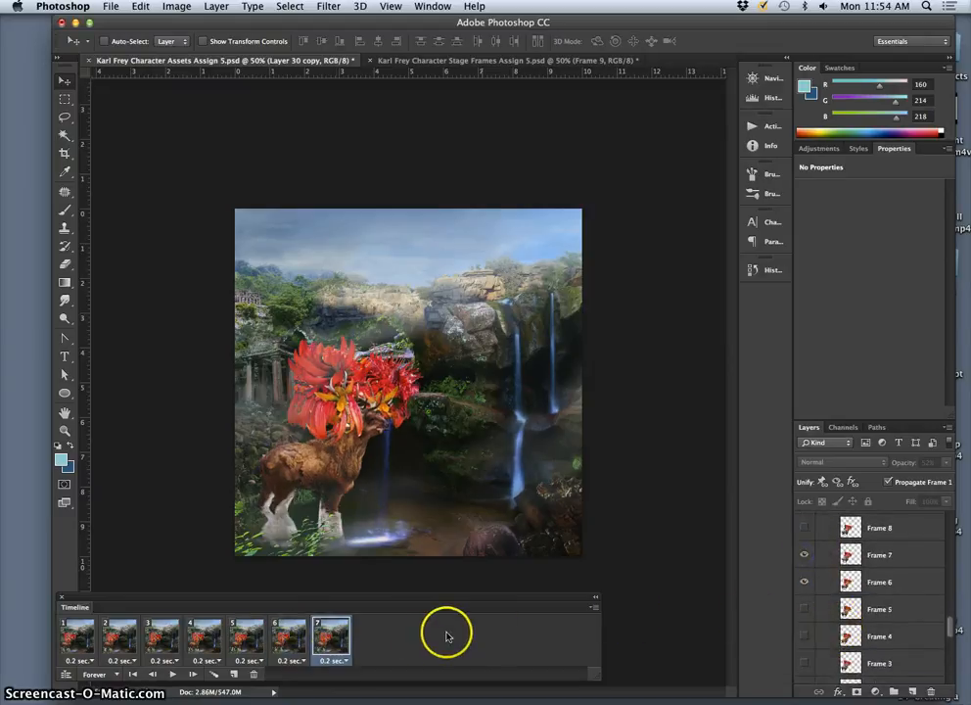
Step: Duplicate animation frame 7 as frame 8, hide the Frame 6 pose in frame 7, and compare the neighbouring frames
click(235, 674)
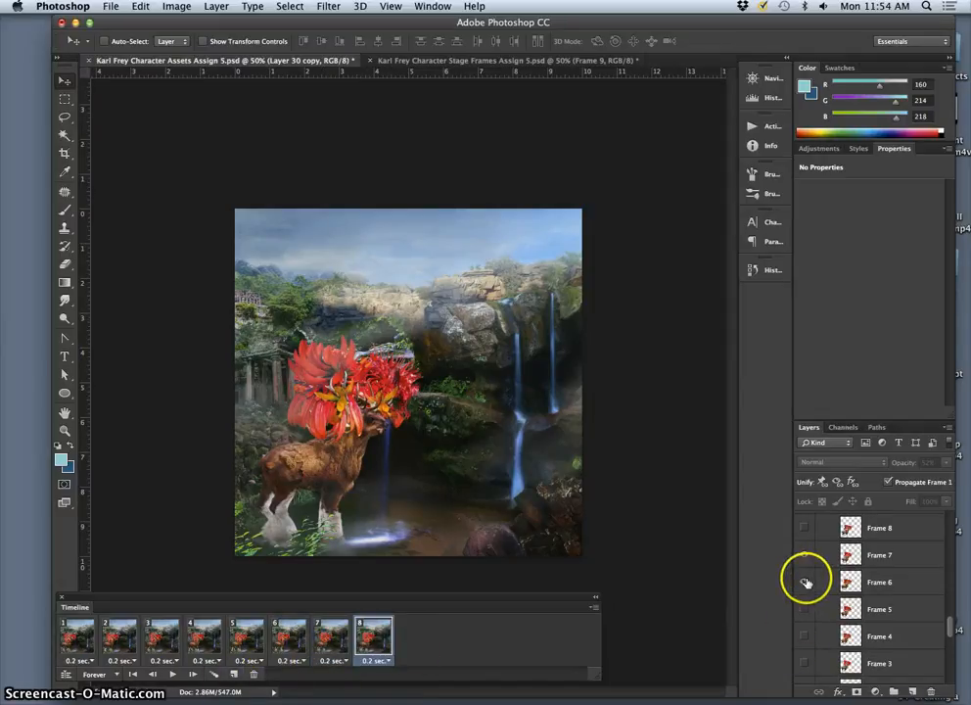
click(335, 642)
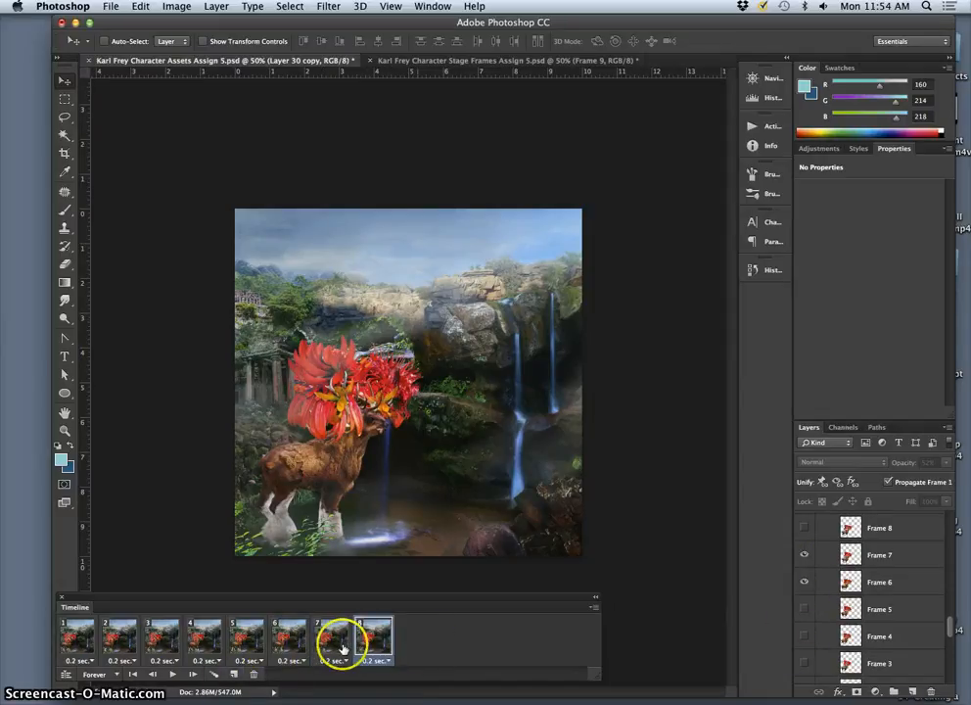
click(802, 583)
click(290, 642)
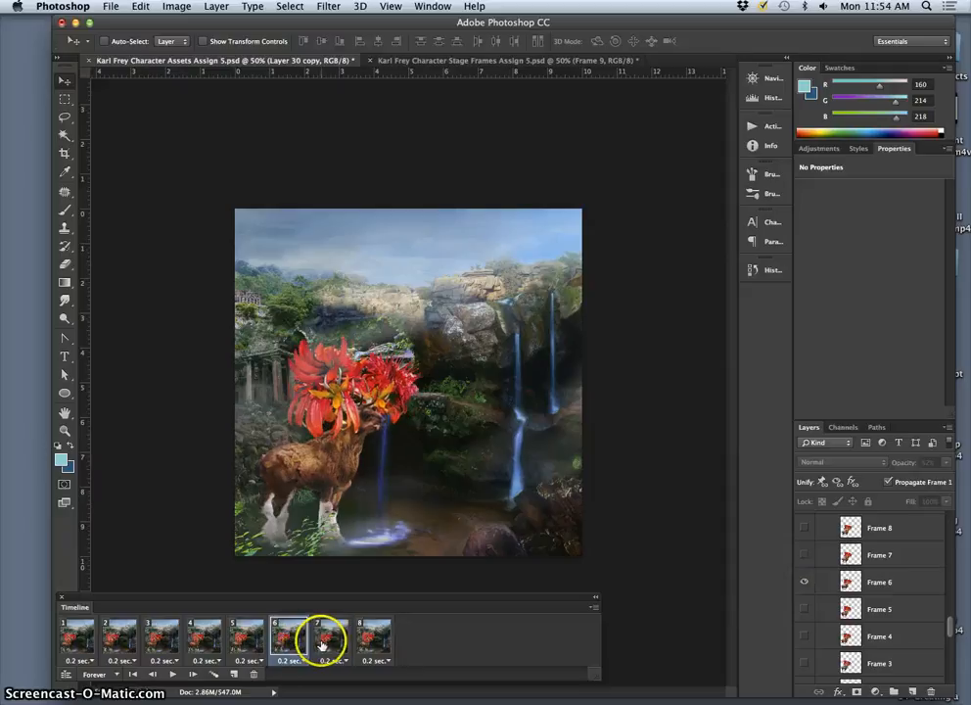
click(322, 644)
click(369, 636)
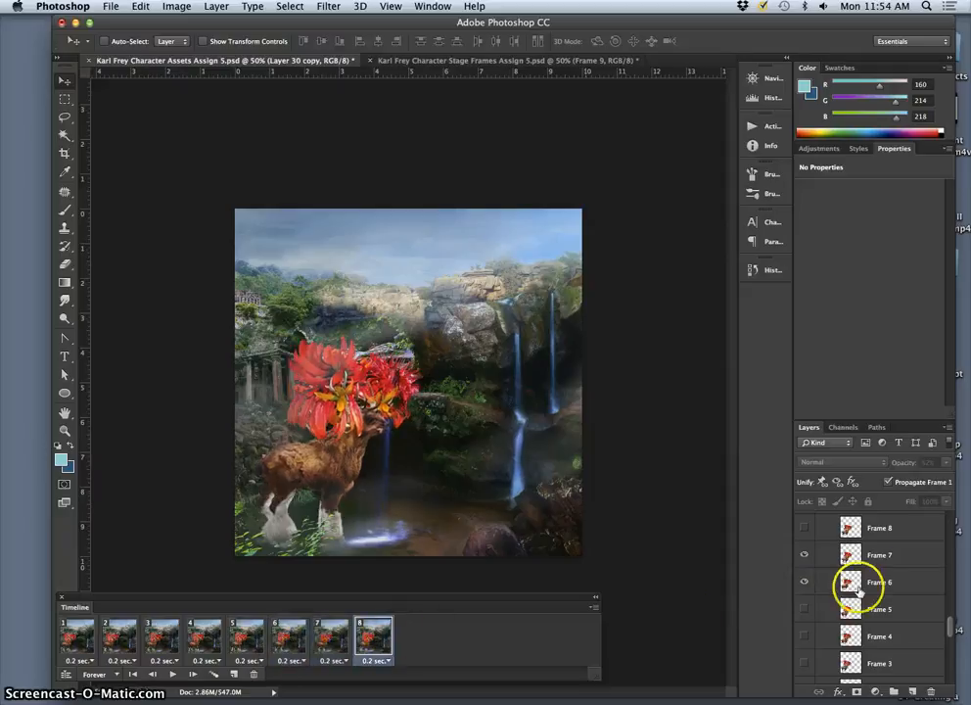
click(333, 639)
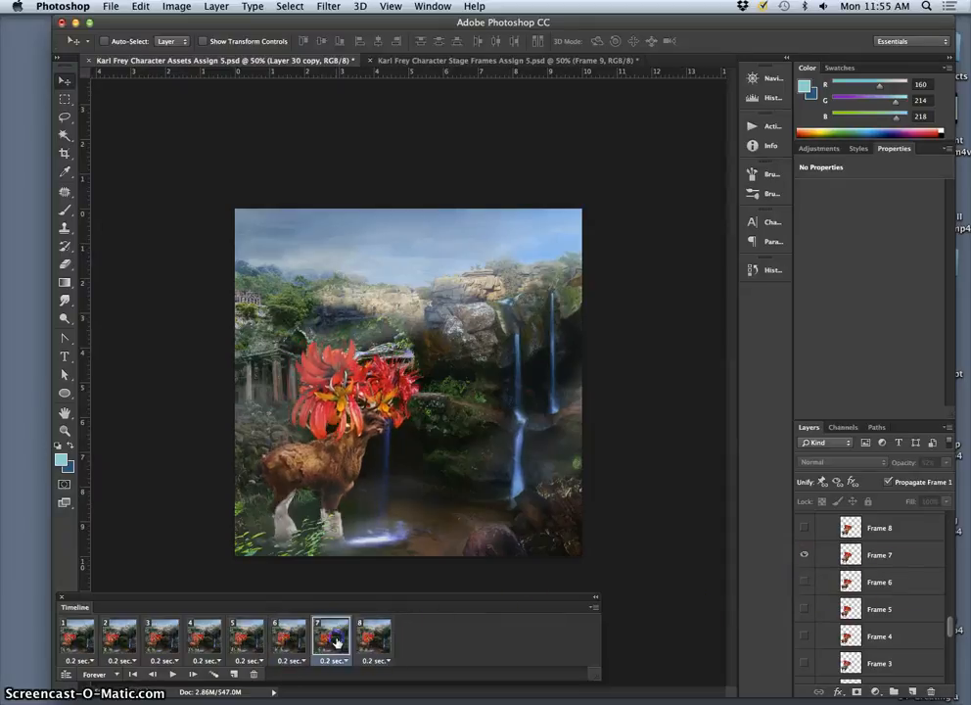
Step: In animation frame 8, show the Frame 8 walk pose and hide the Frame 7 and Frame 6 poses
click(367, 641)
drag(806, 583, 806, 530)
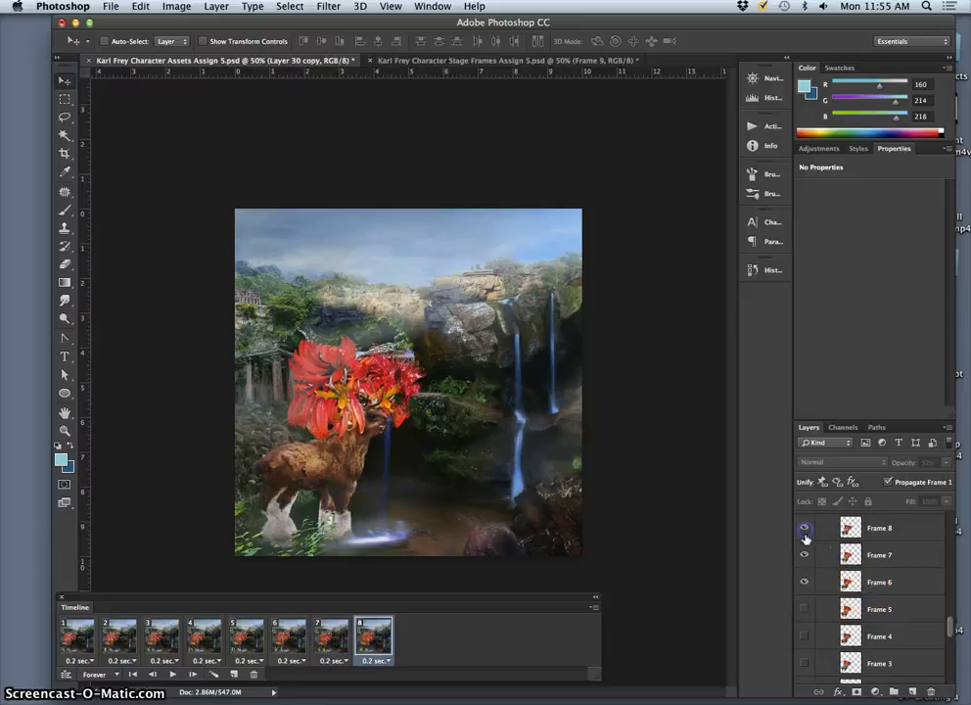
click(804, 580)
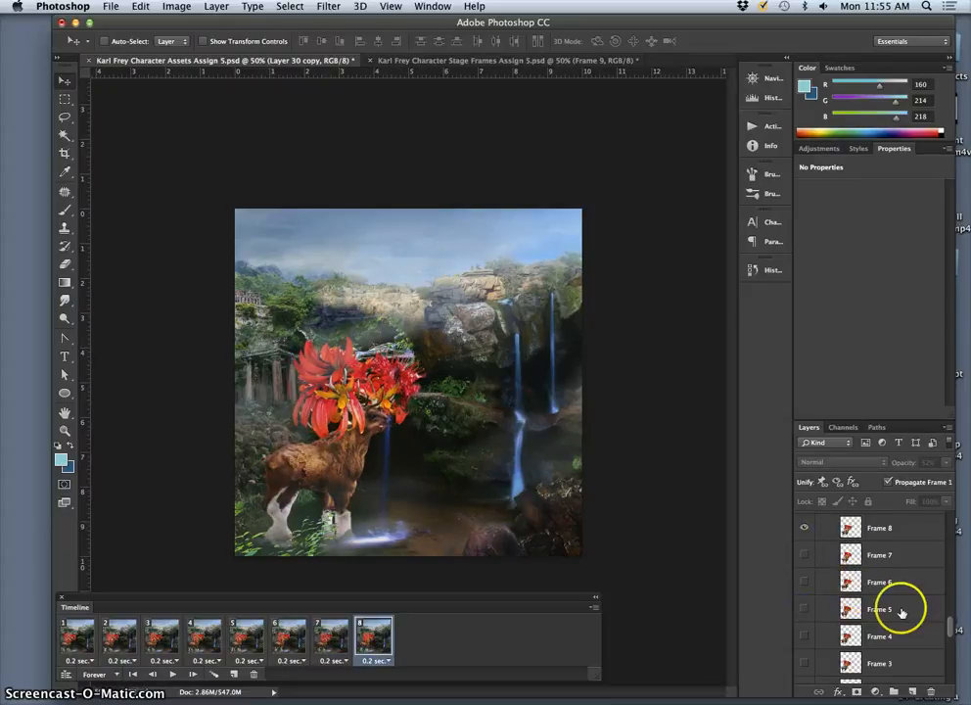
Step: In animation frame 8, show Layer 30 copy and hide Layer 30
scroll(895, 610, up, 5)
scroll(878, 609, up, 5)
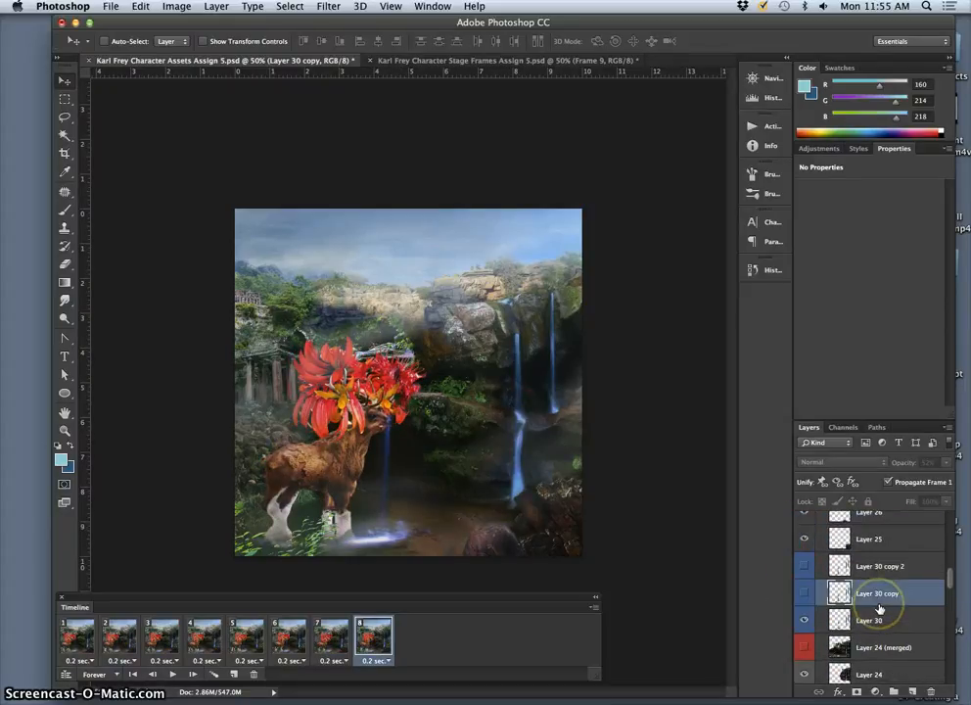
click(806, 595)
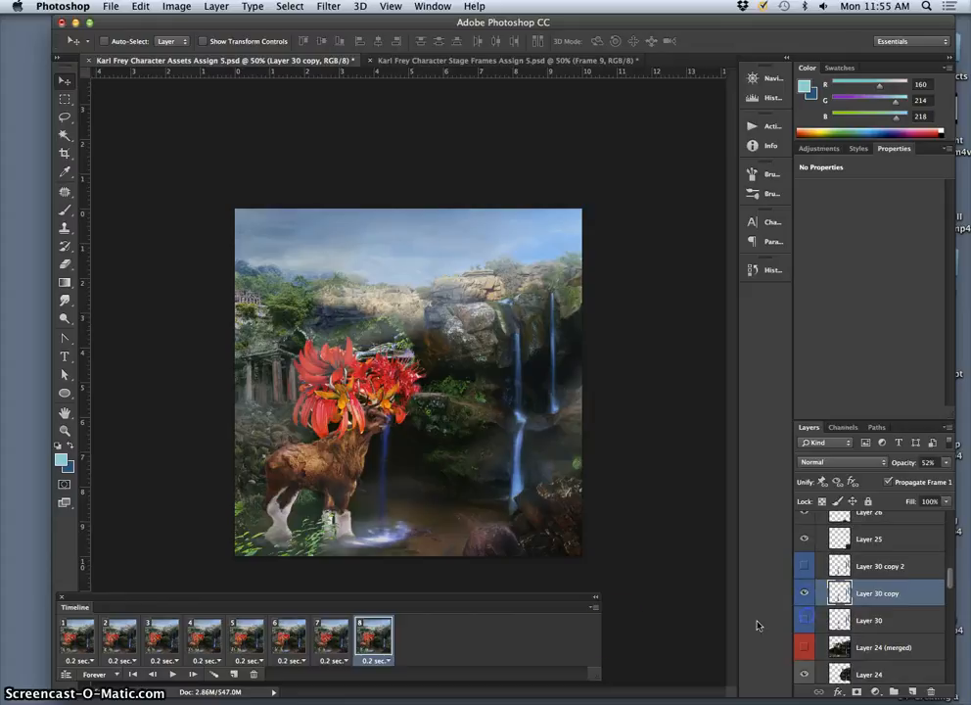
Step: Step backward through the animation frames to frame 1 and forward to frame 8, comparing the walk poses and waterfalls
click(357, 636)
click(330, 636)
click(289, 638)
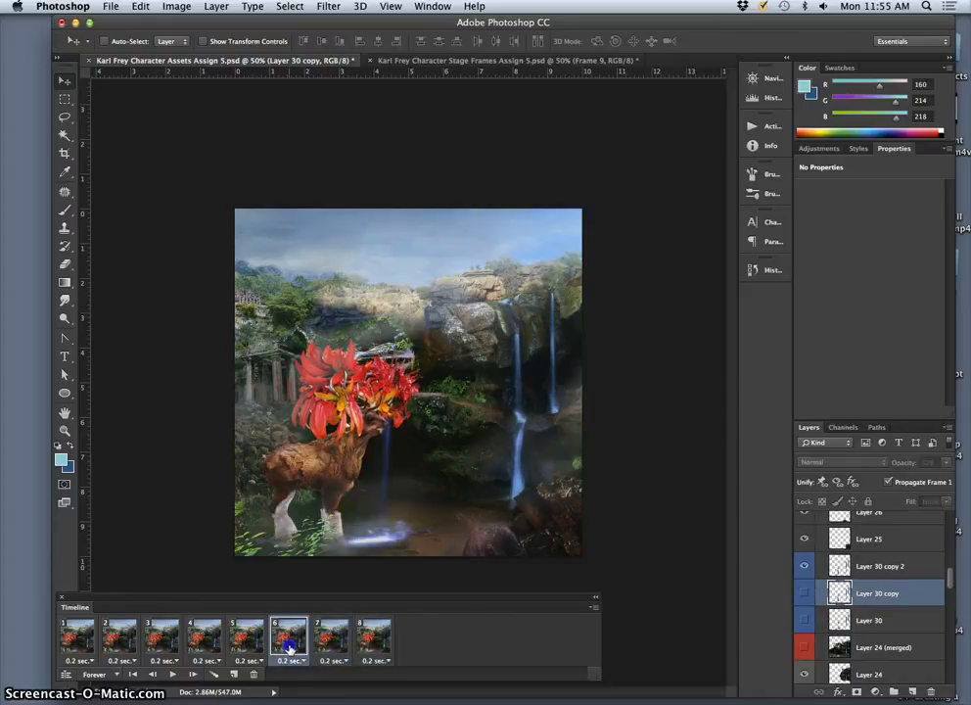
click(247, 641)
click(205, 644)
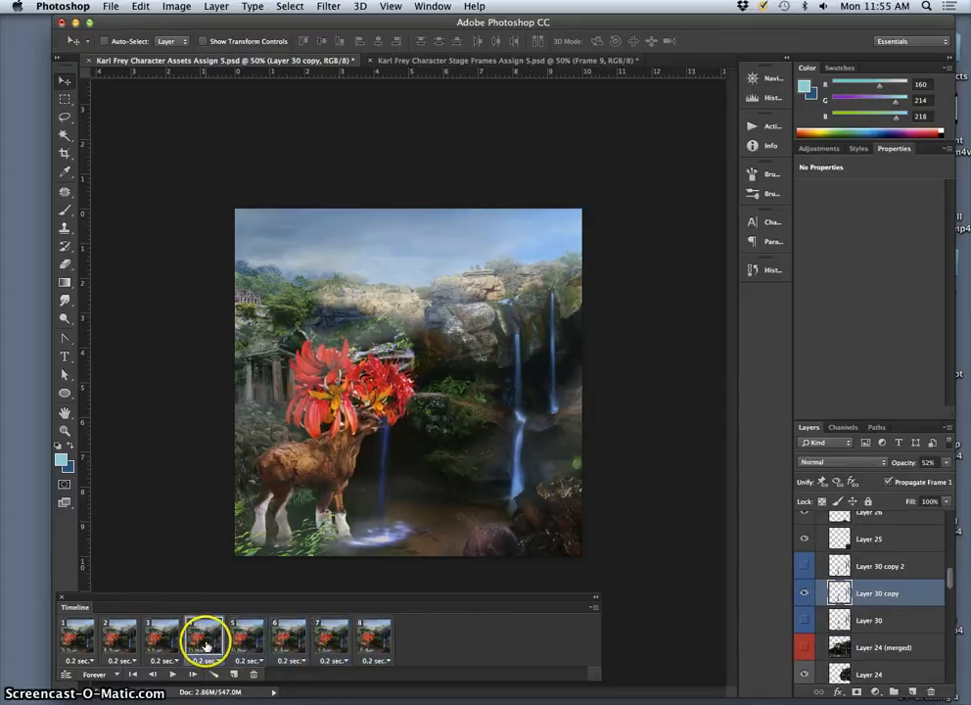
click(161, 638)
click(121, 636)
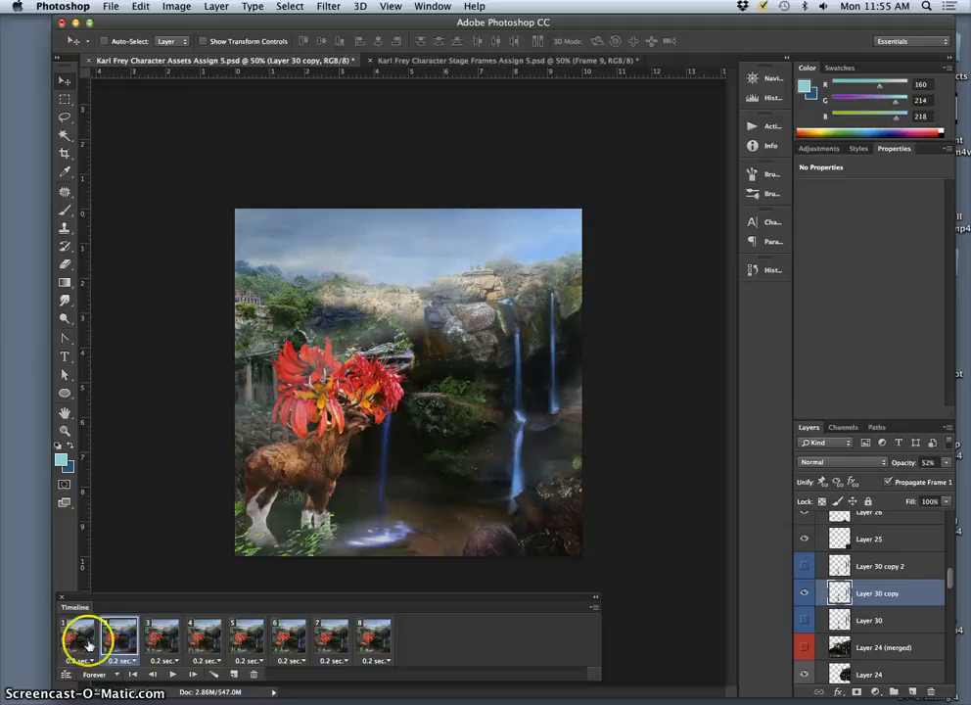
click(86, 641)
click(119, 638)
click(161, 638)
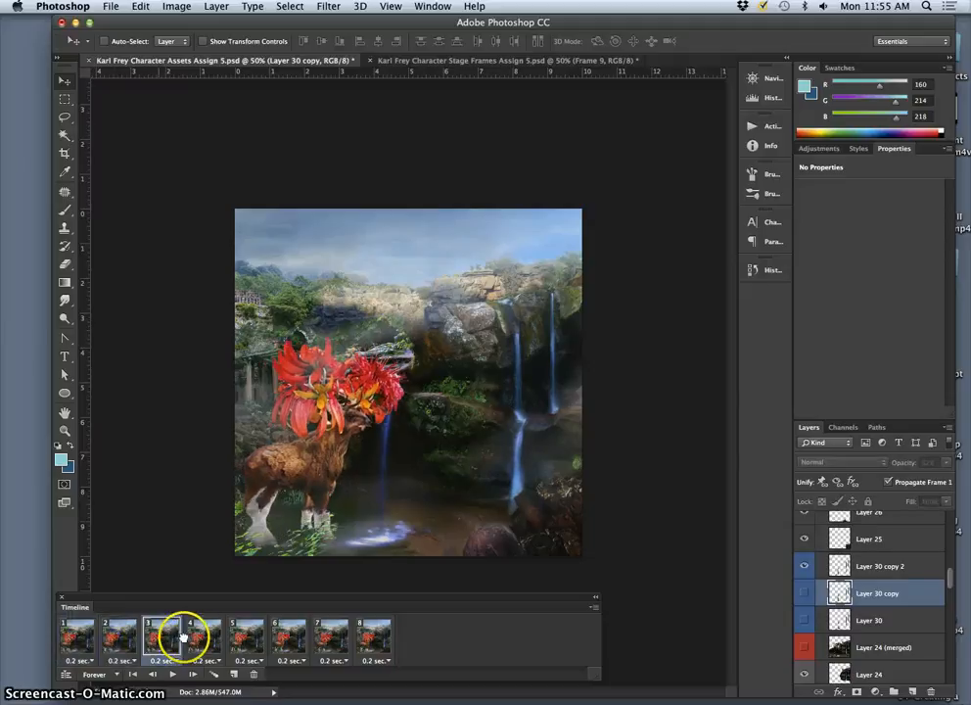
click(204, 638)
click(248, 639)
click(289, 638)
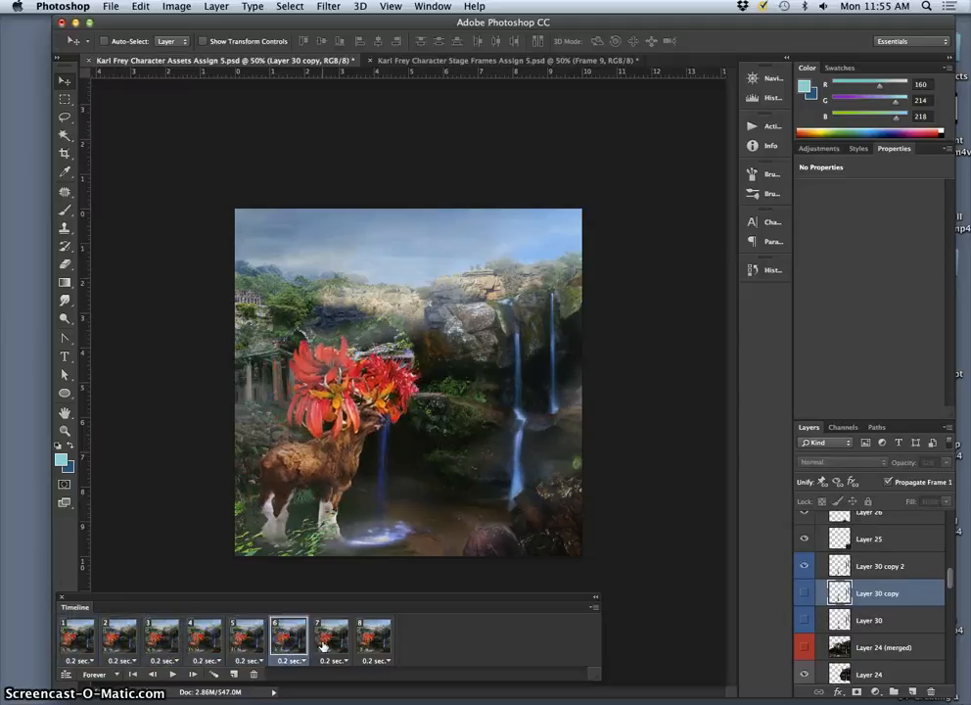
click(330, 638)
click(365, 641)
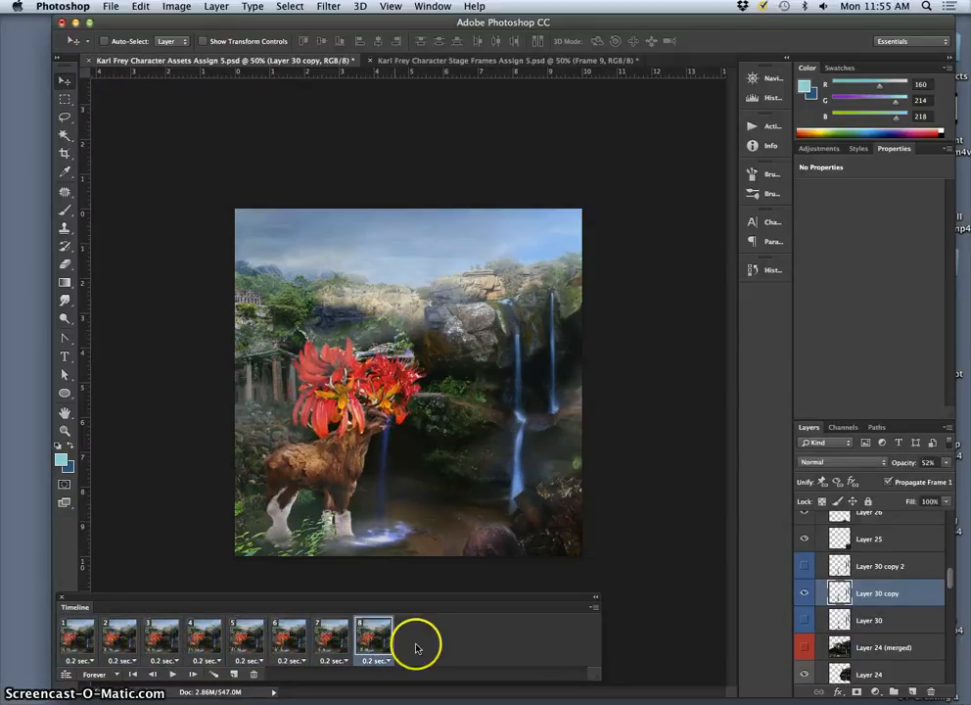
Step: Play the eight-frame animation to review the walk cycle and stop it
scroll(837, 646, down, 5)
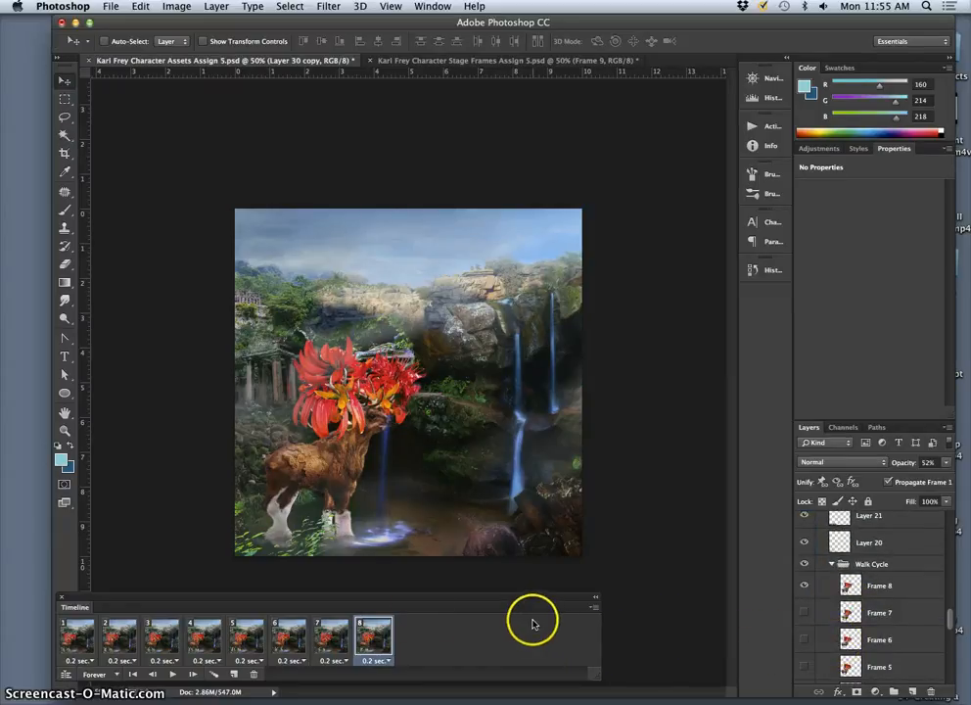
click(173, 675)
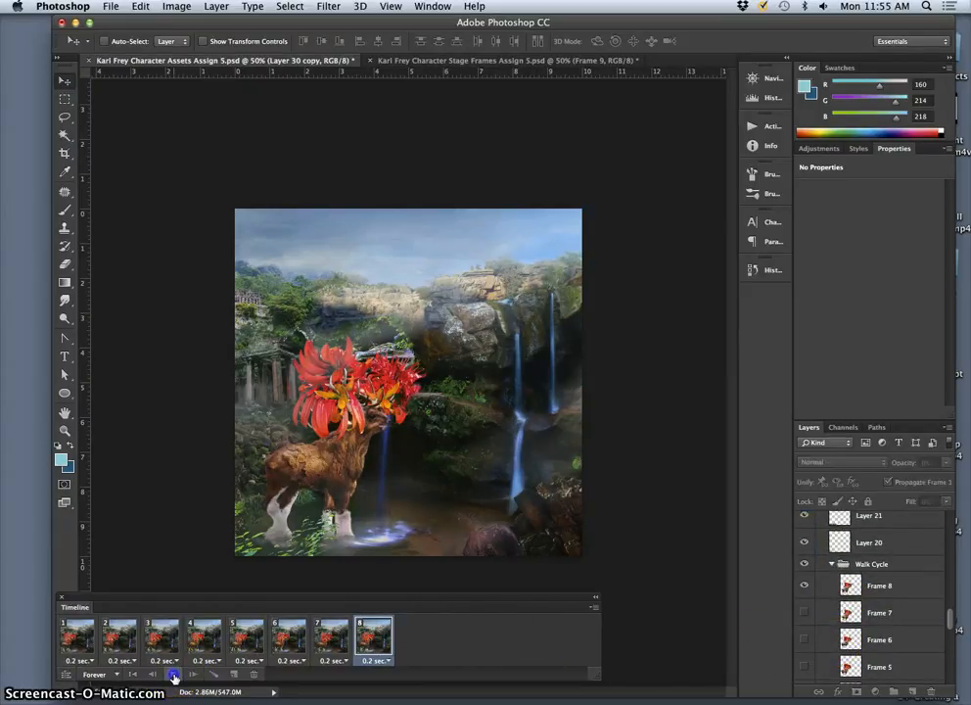
click(174, 675)
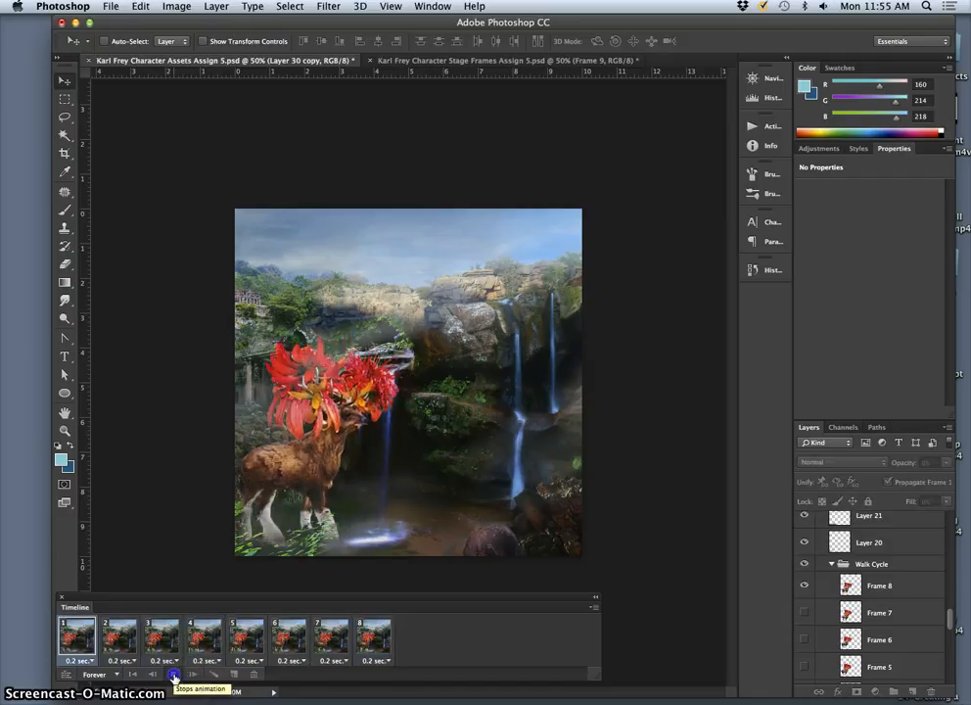
Step: Set the delay of all eight animation frames to 0.3 seconds and play the animation to check the timing
click(376, 660)
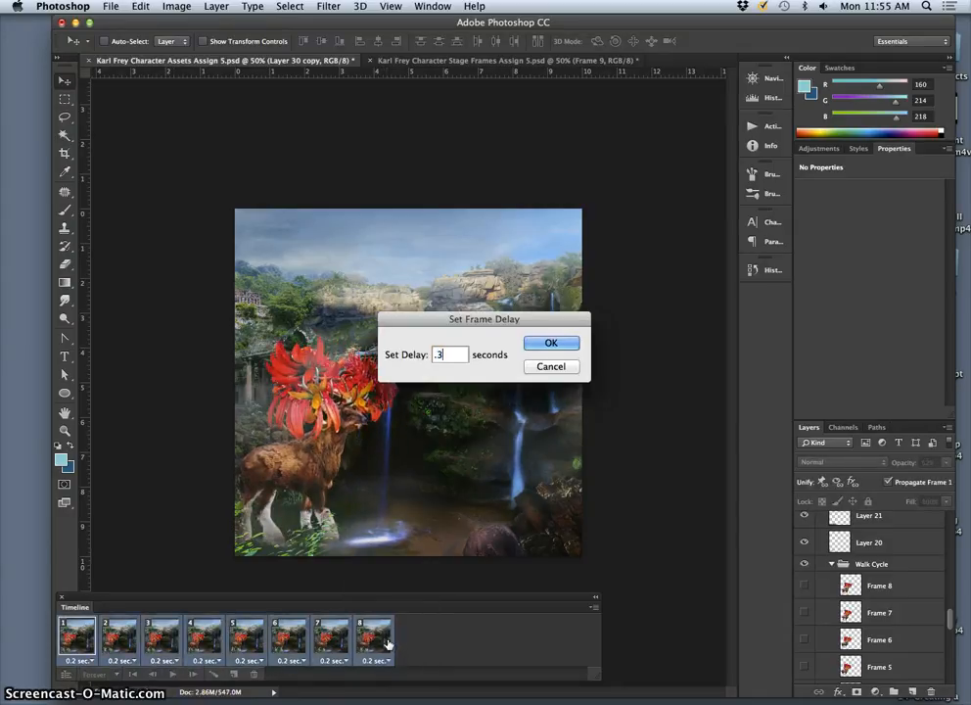
click(553, 341)
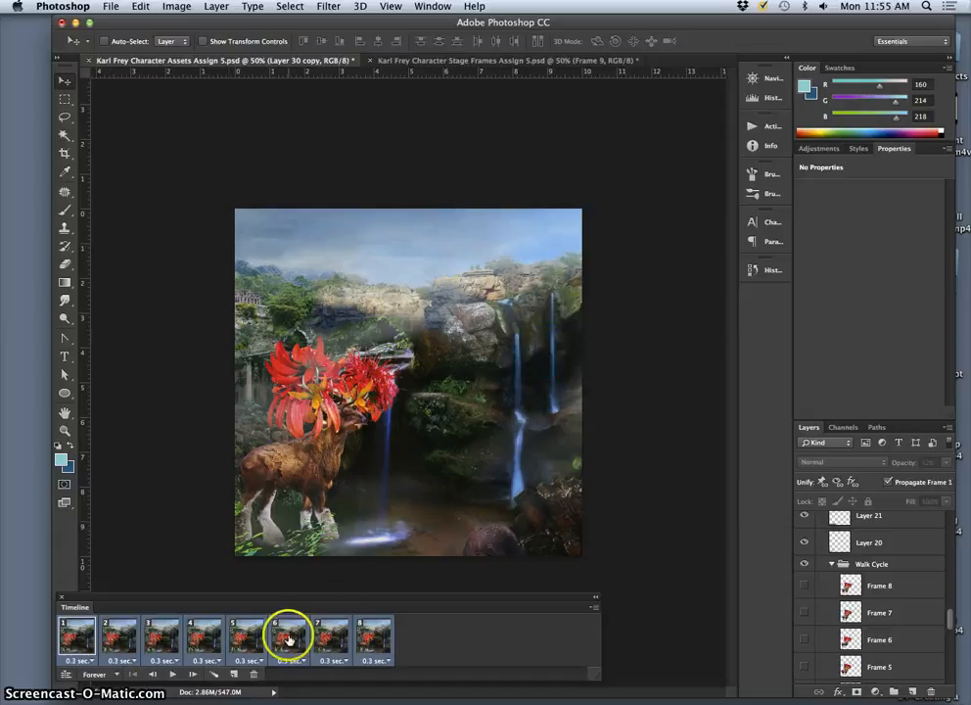
click(174, 674)
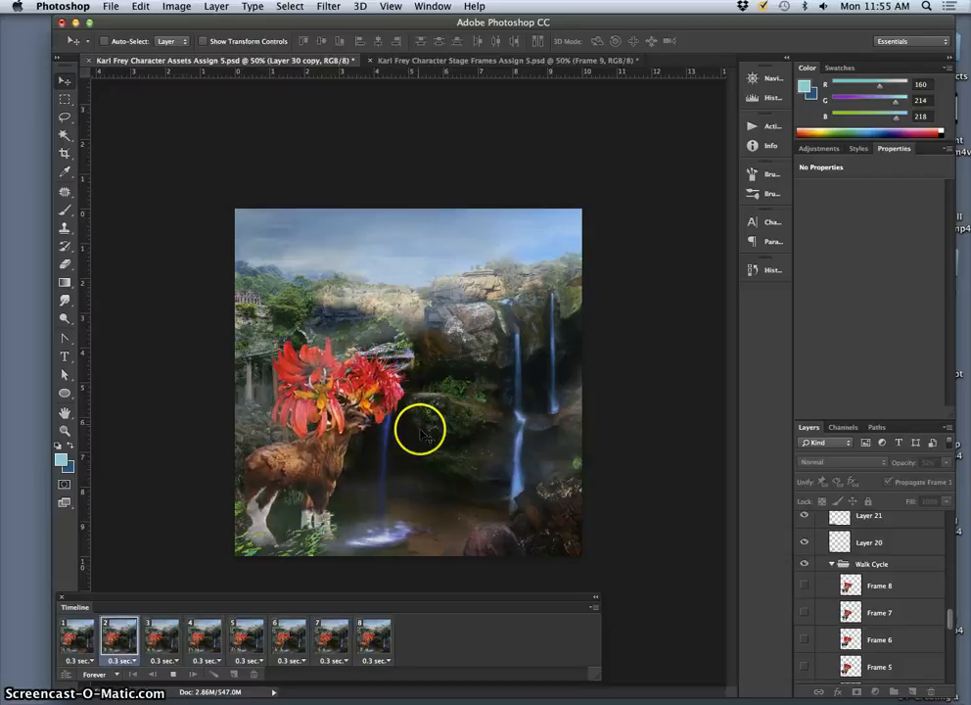
click(172, 674)
Step: Step back through animation frames 7 to 4 and return to frame 5 to inspect the flower head against the rocks
click(333, 636)
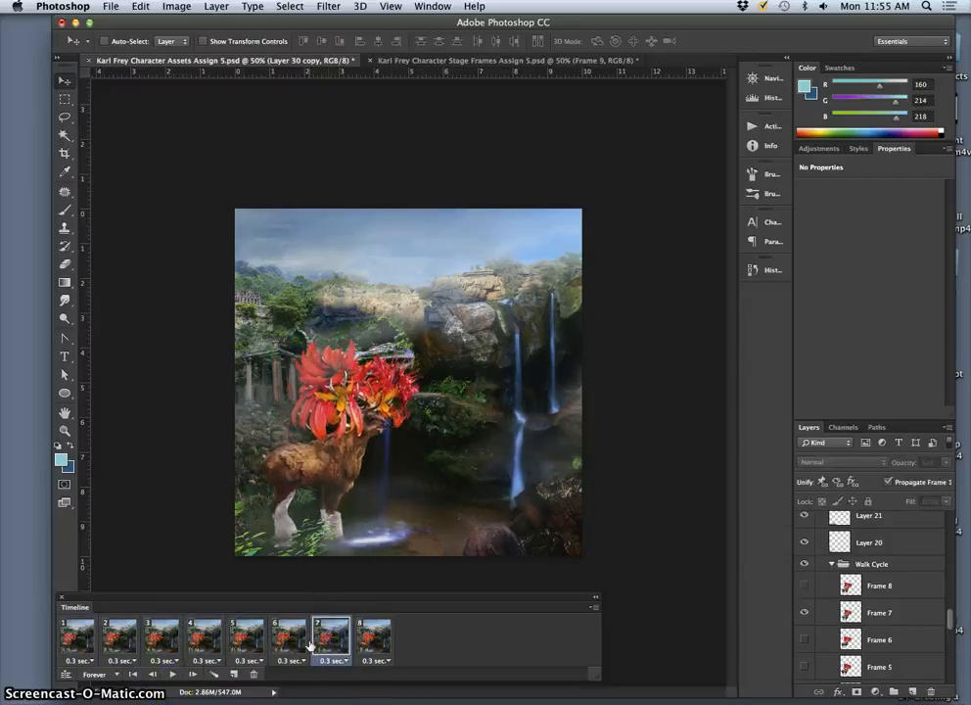
click(292, 641)
click(253, 641)
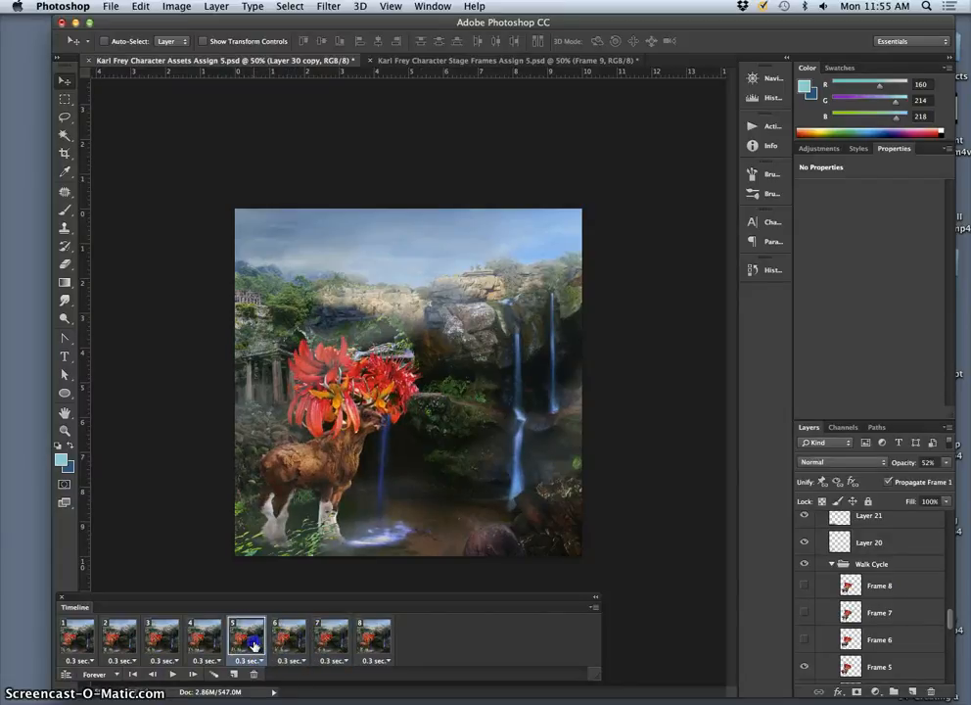
click(210, 641)
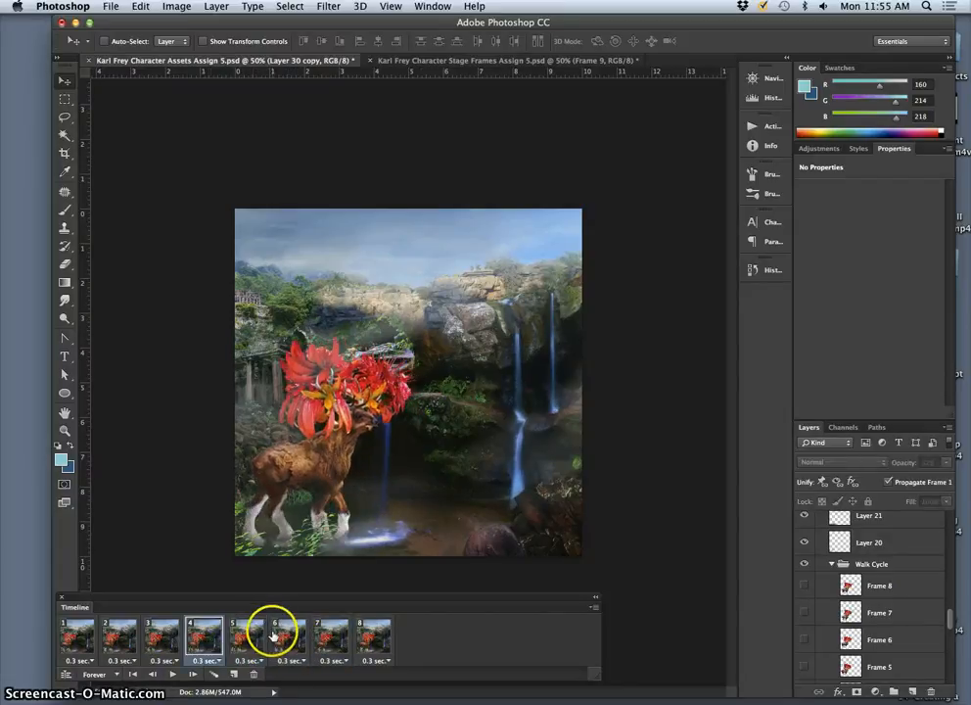
click(251, 638)
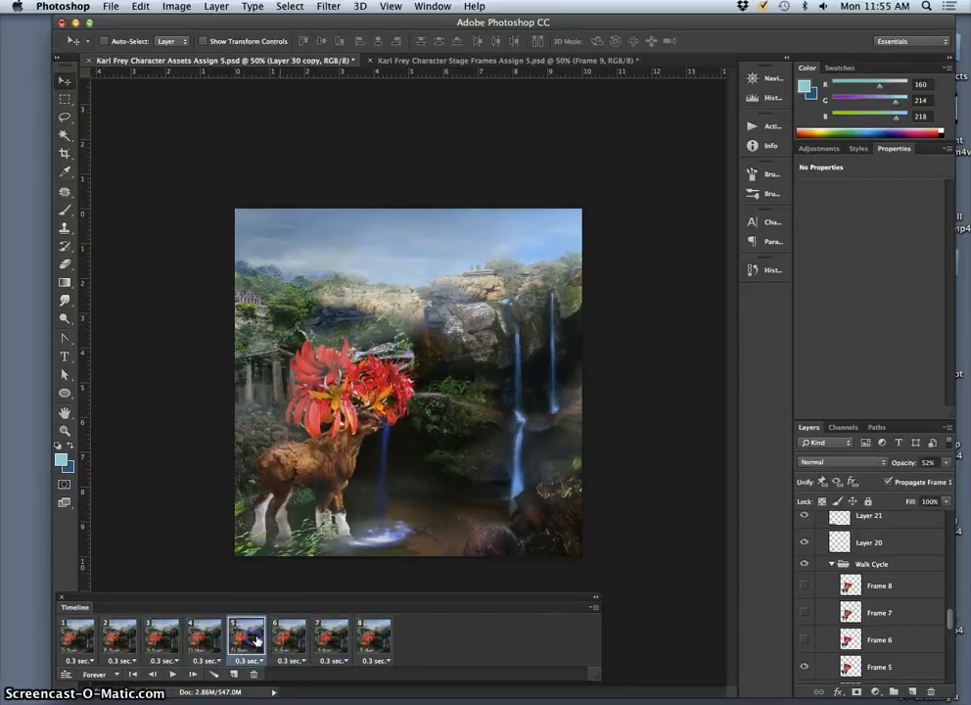
Step: Toggle Layer 25 and Layer 24 to identify the rock wall, select Layer 24, and activate the Eraser tool
ctrl+click(442, 412)
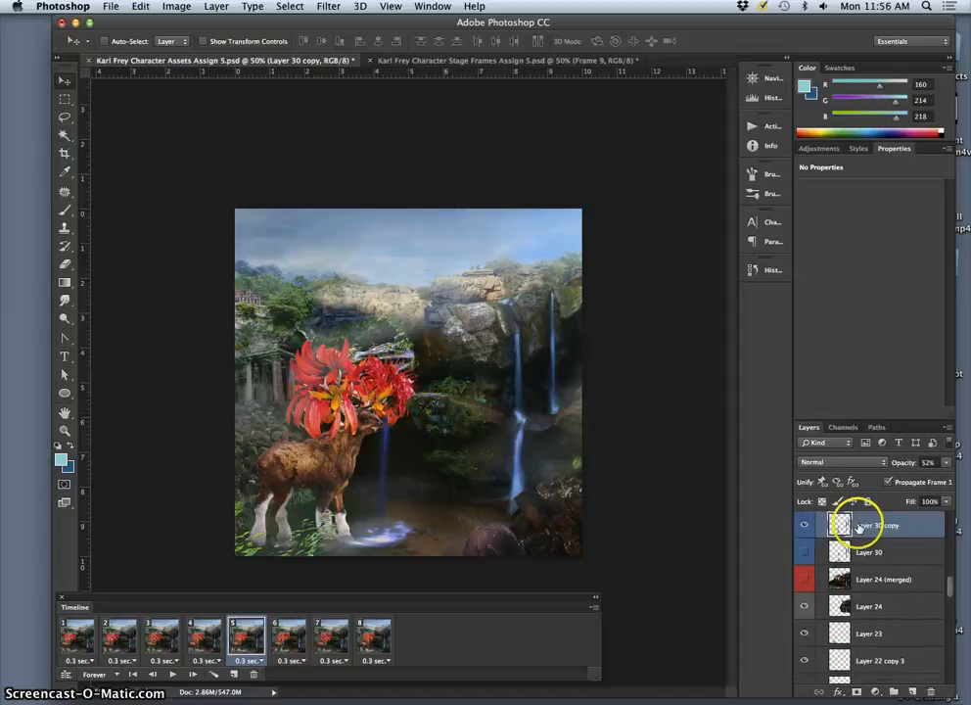
scroll(862, 548, up, 2)
scroll(876, 604, up, 2)
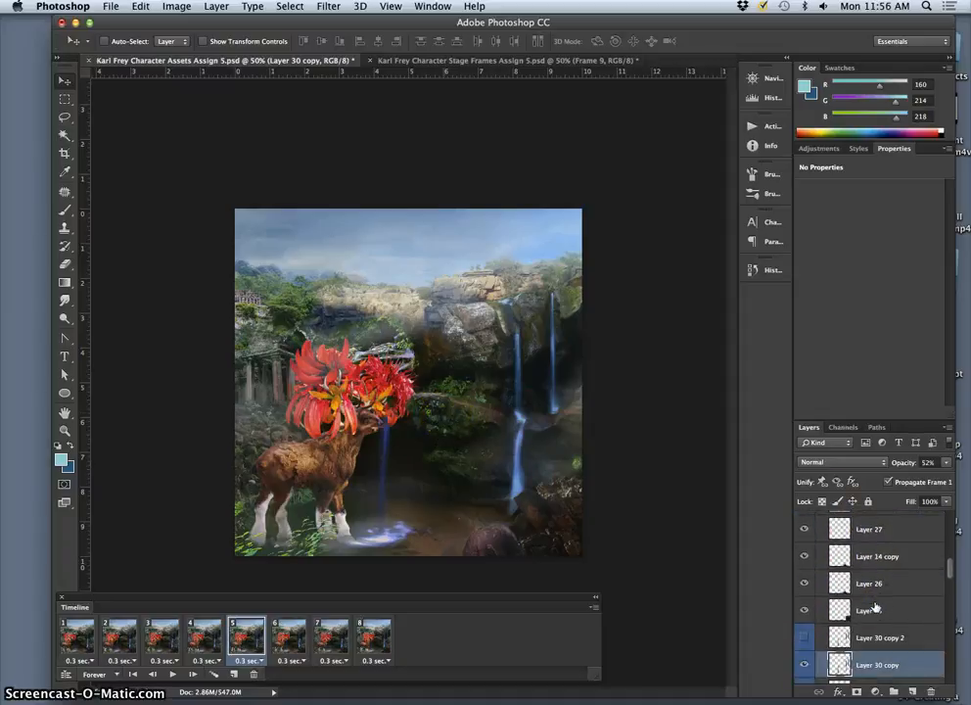
click(804, 611)
click(803, 611)
scroll(849, 616, down, 2)
scroll(847, 612, down, 4)
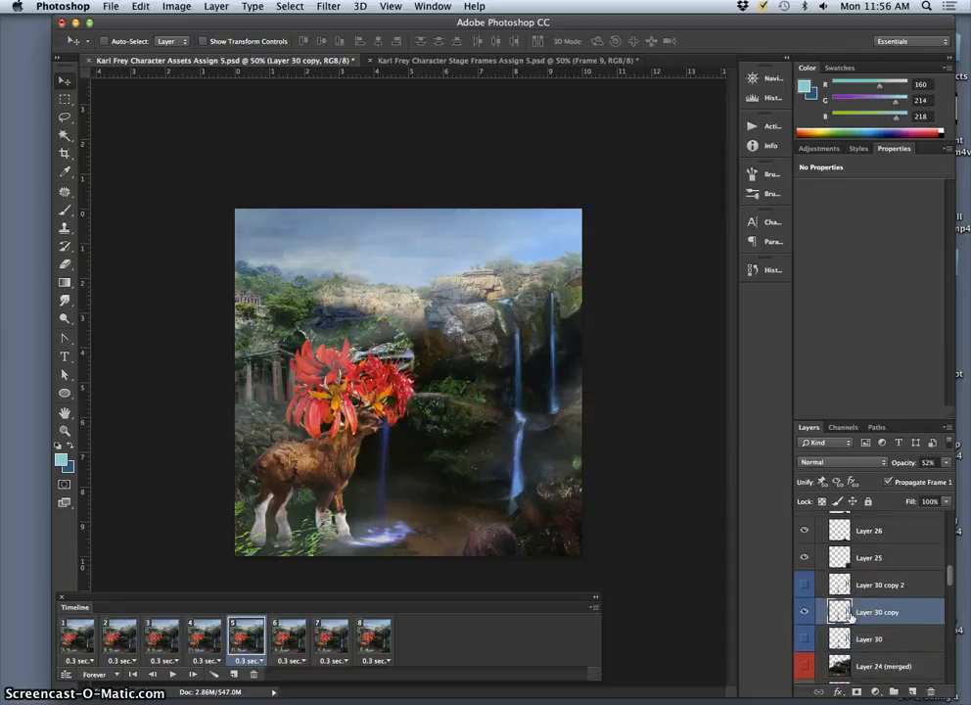
click(803, 612)
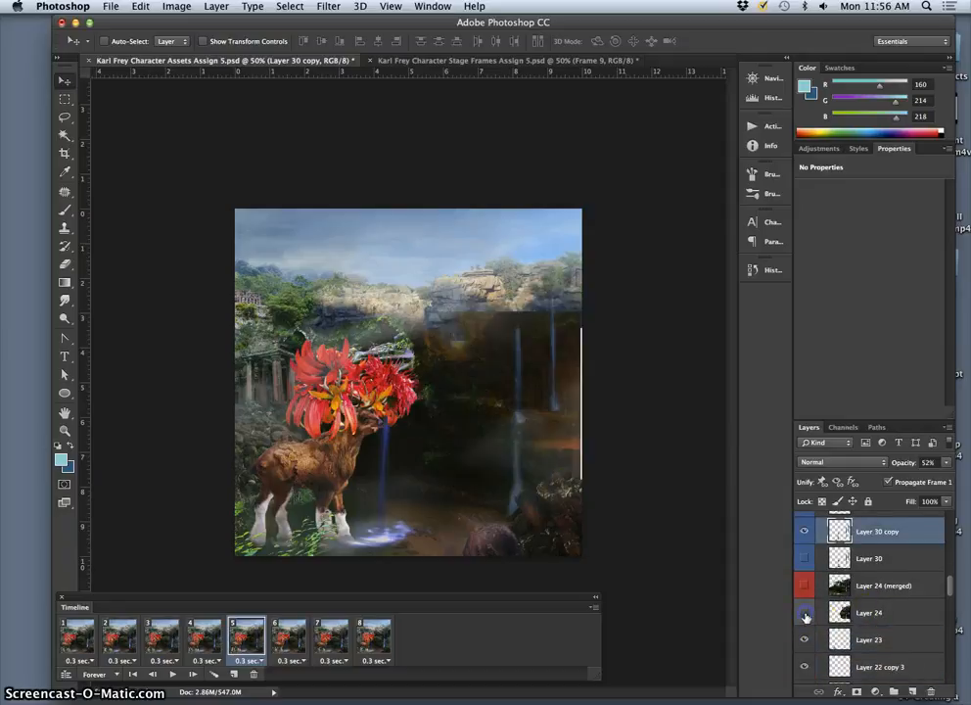
click(804, 612)
click(866, 614)
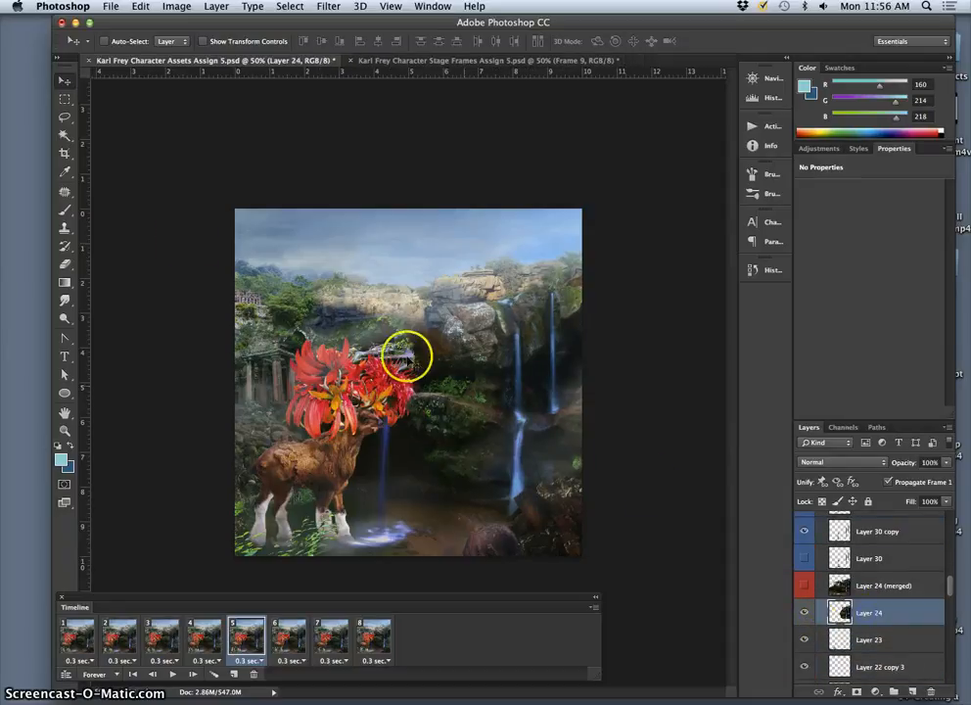
click(64, 263)
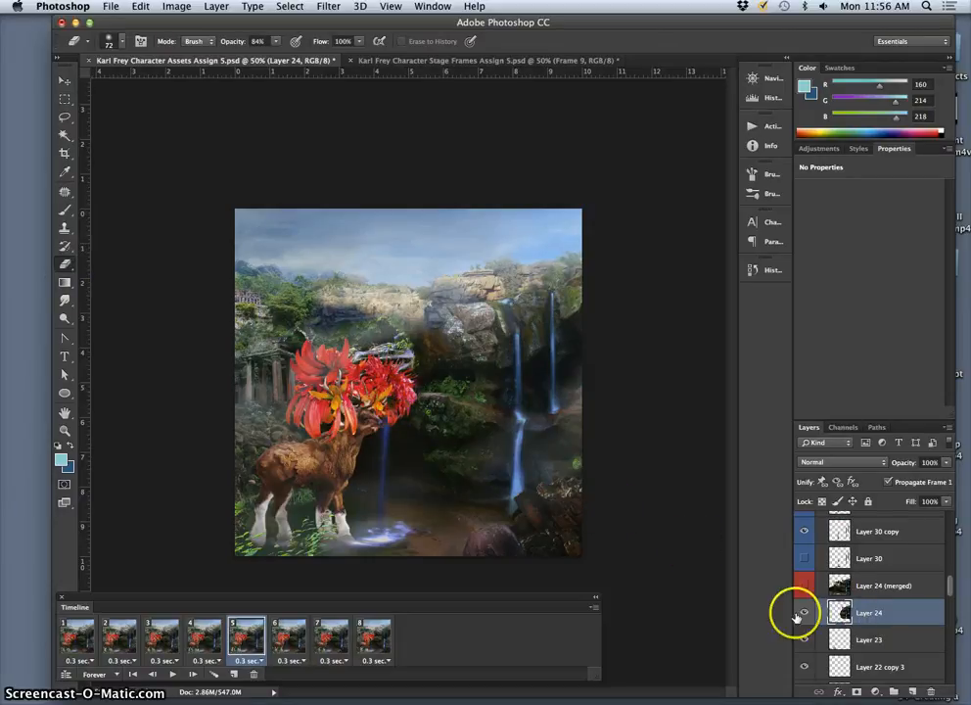
Step: Inspect animation frames 6, 7 and 8 individually and play the animation to check the motion
click(289, 636)
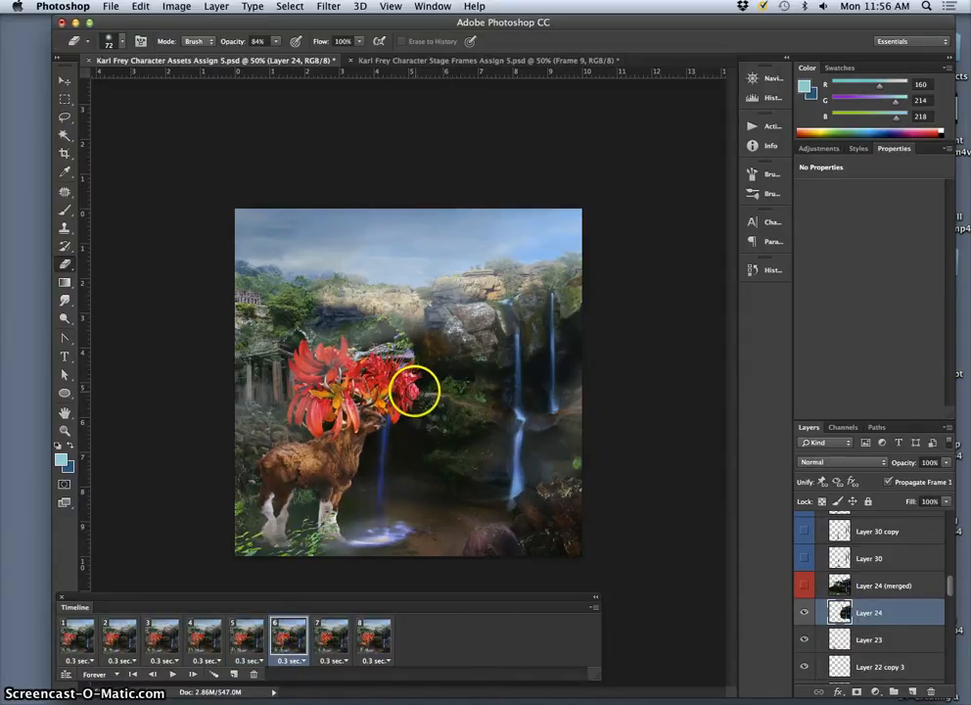
click(335, 641)
click(377, 643)
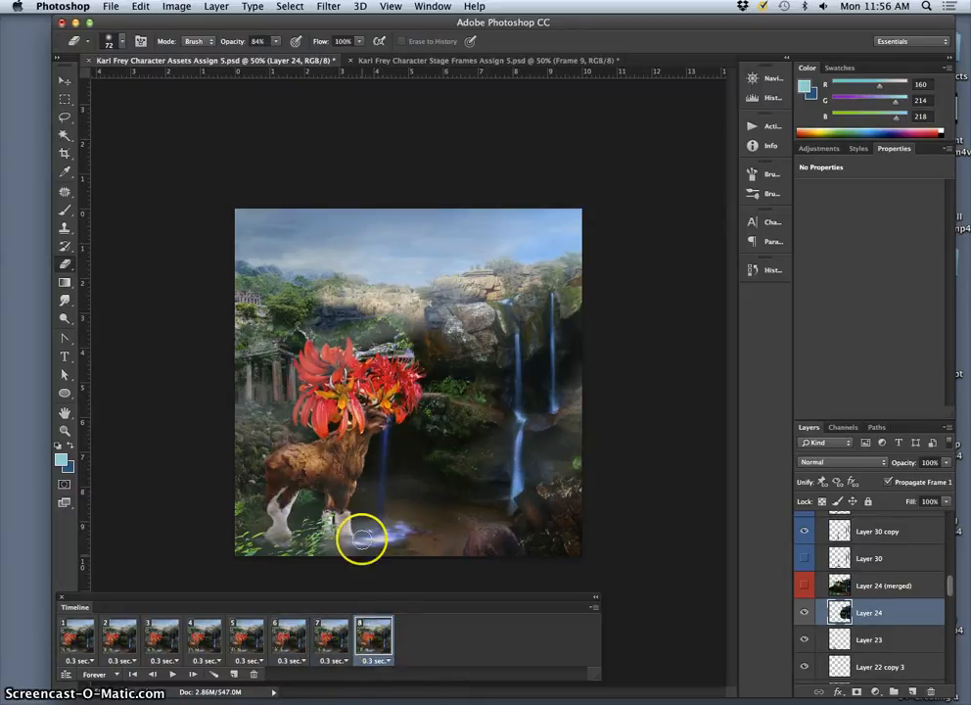
click(173, 673)
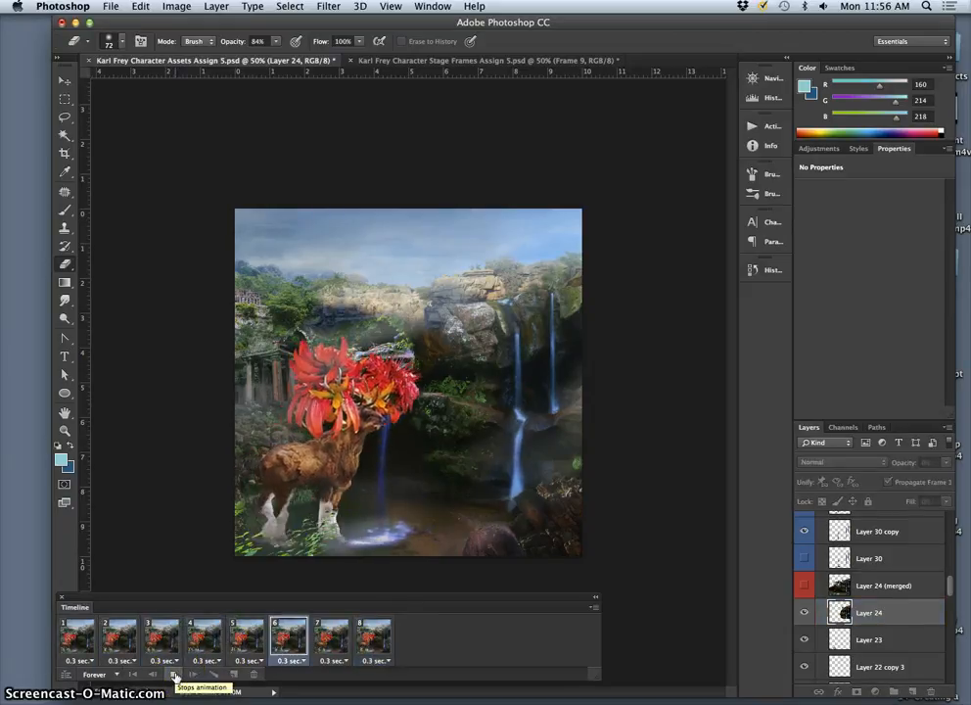
click(173, 673)
Step: In animation frame 8, show Layer 30 copy 2 and hide Layer 30 copy
click(388, 638)
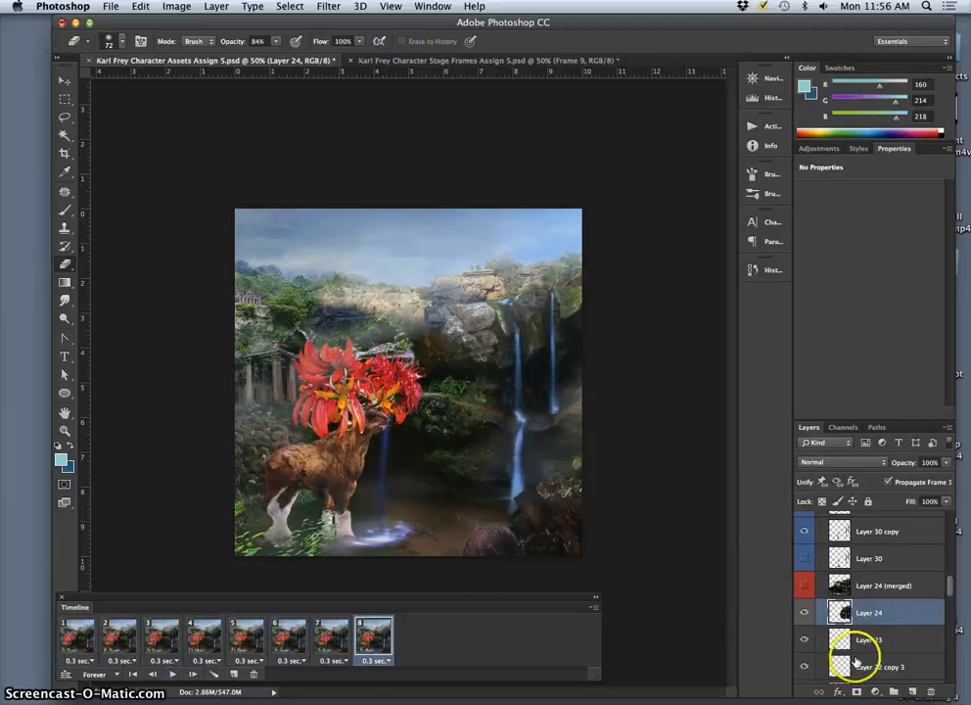
scroll(852, 646, up, 3)
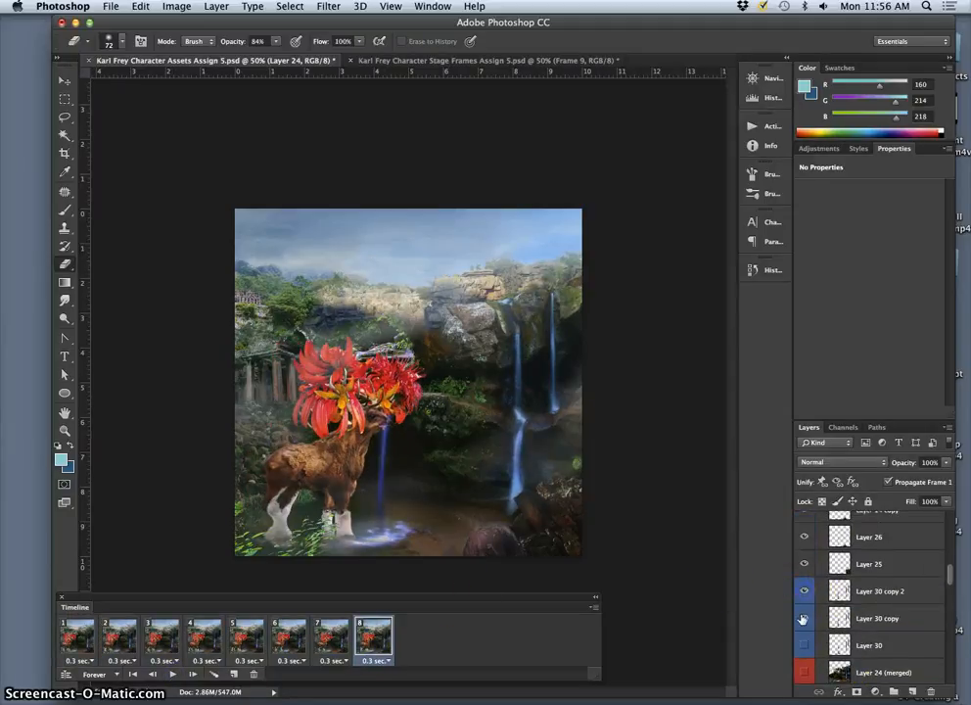
scroll(848, 648, down, 2)
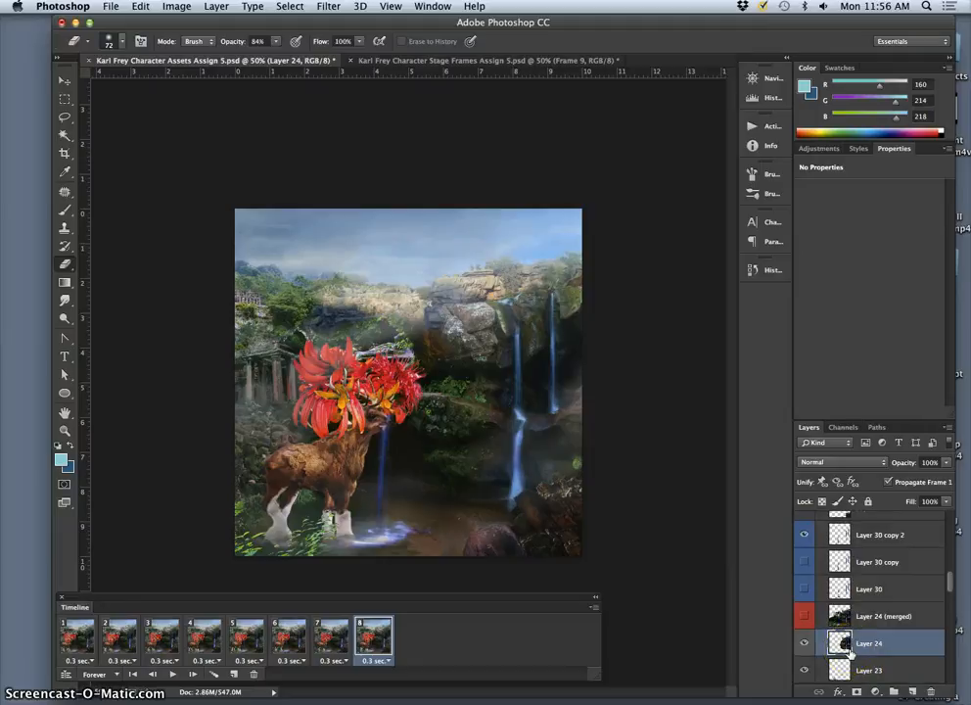
Step: In animation frame 8, show the Frame 1 walk pose, hide the Frame 8 pose, and select the Frame 1 layer
scroll(850, 646, down, 6)
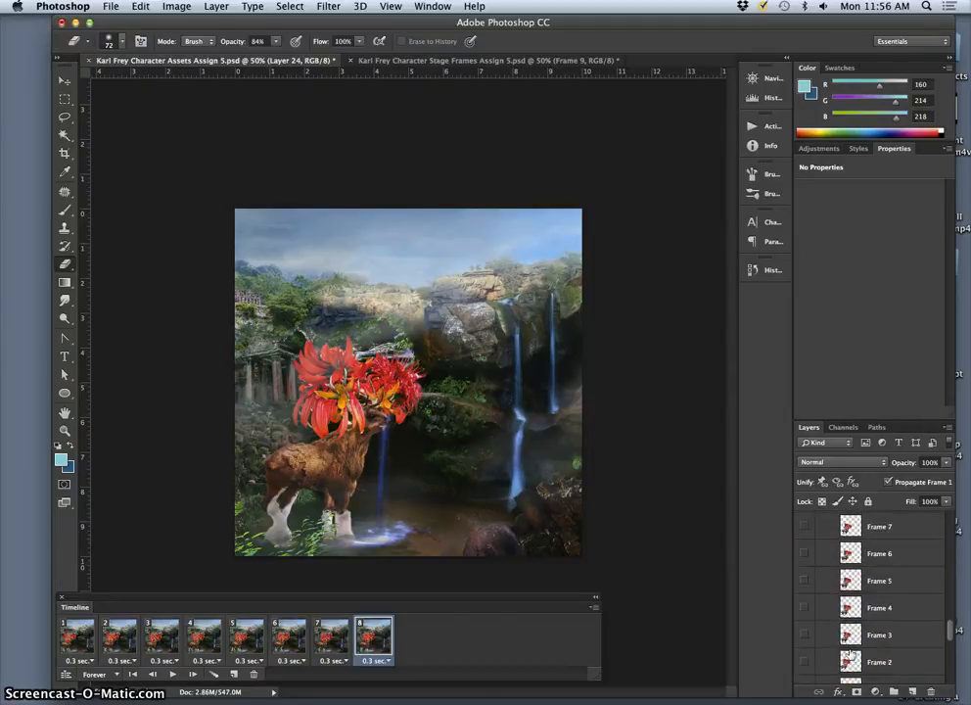
scroll(822, 655, down, 1)
click(803, 663)
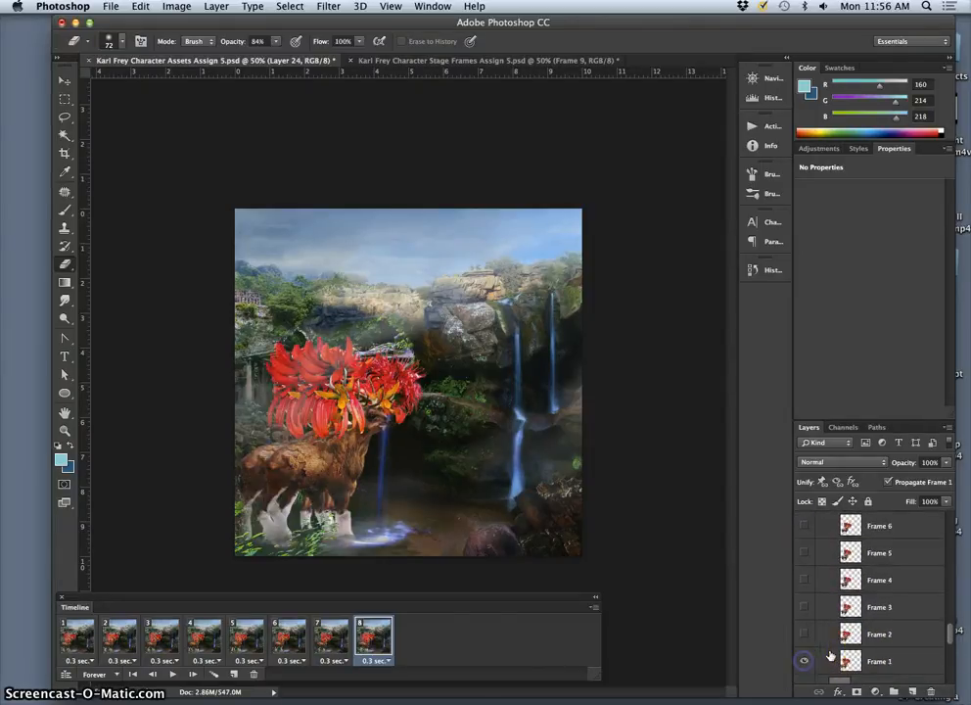
scroll(827, 647, up, 2)
click(803, 577)
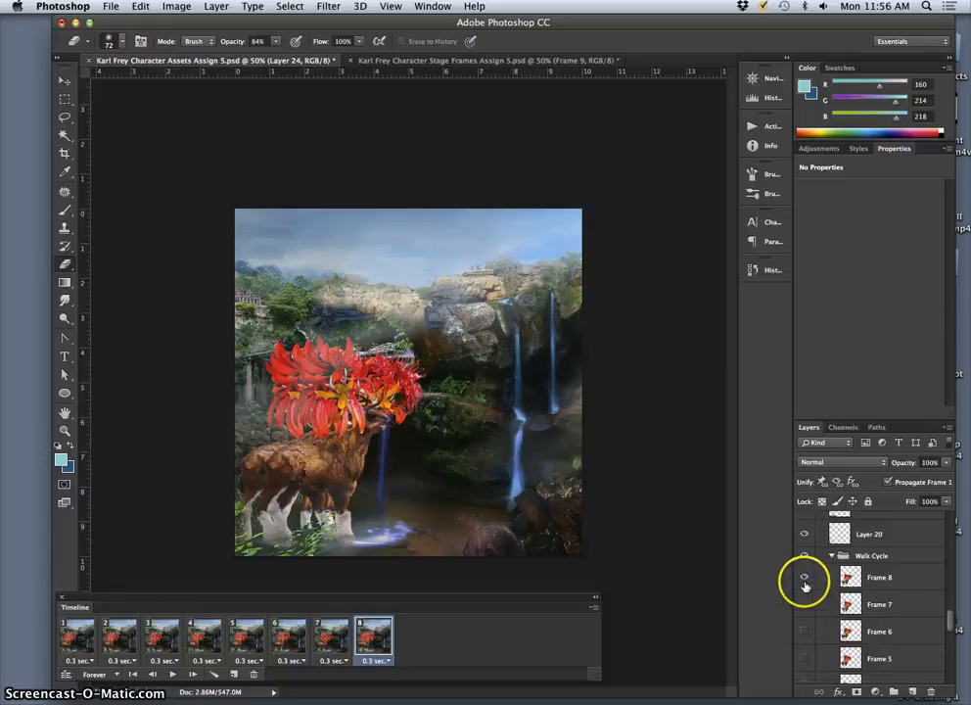
scroll(829, 632, down, 3)
scroll(851, 621, down, 1)
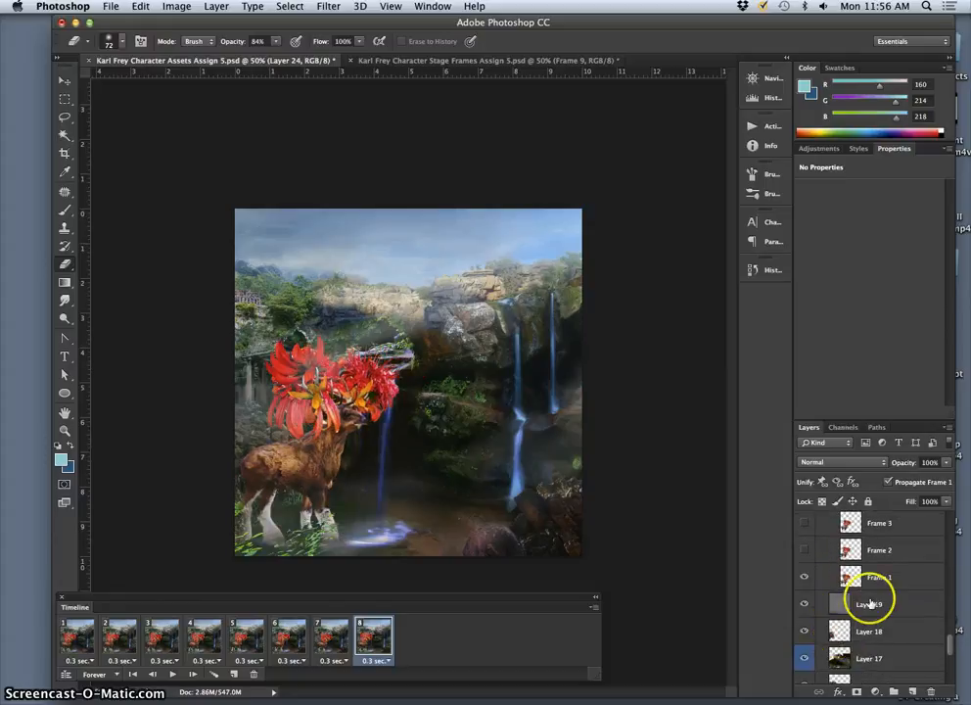
click(868, 582)
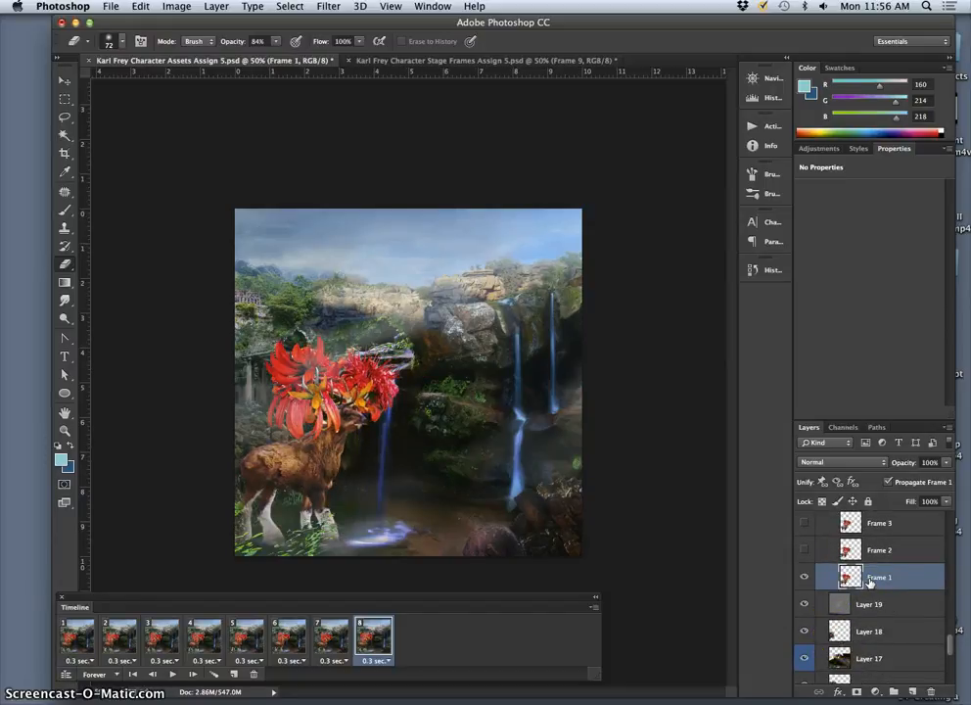
Step: Duplicate the Frame 1 walk pose layer and move the copy about 1 inch to the right on the stage
key(super+j)
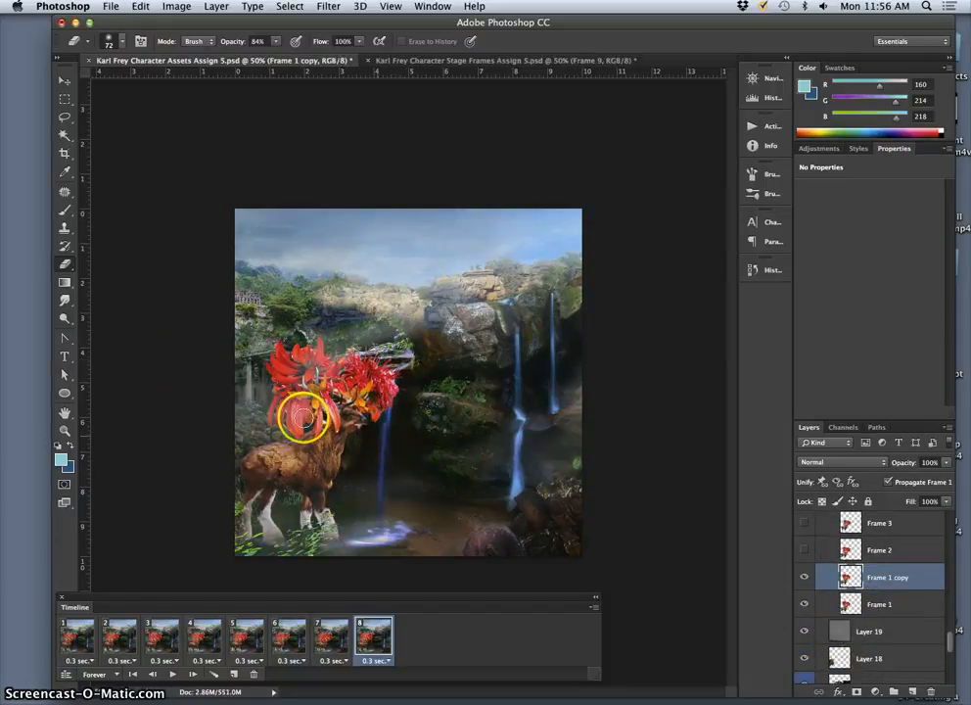
click(65, 81)
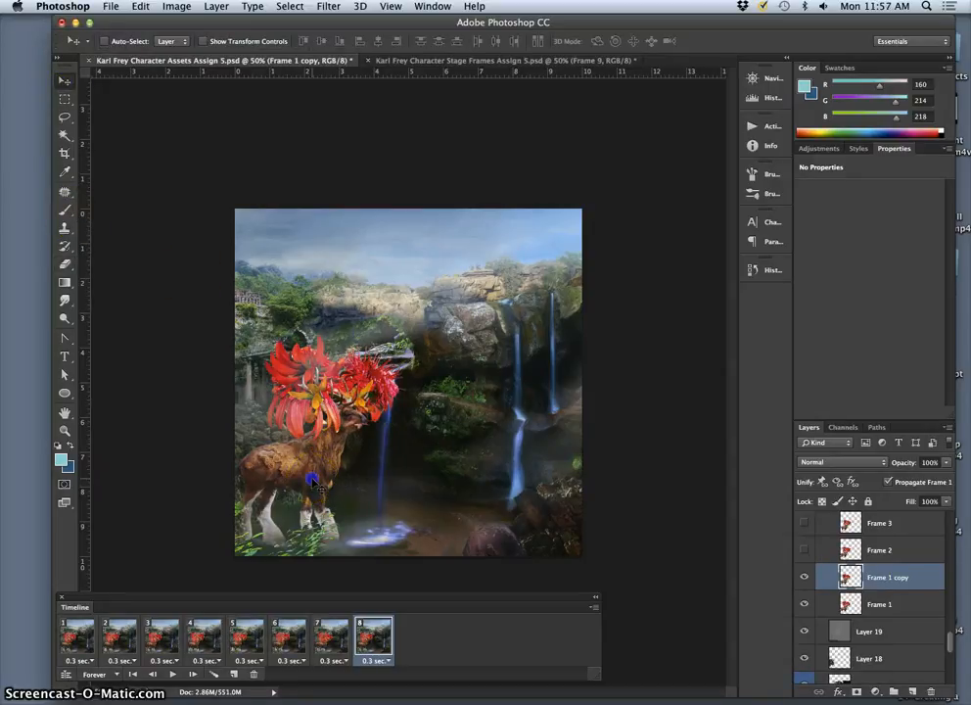
drag(313, 480, 351, 480)
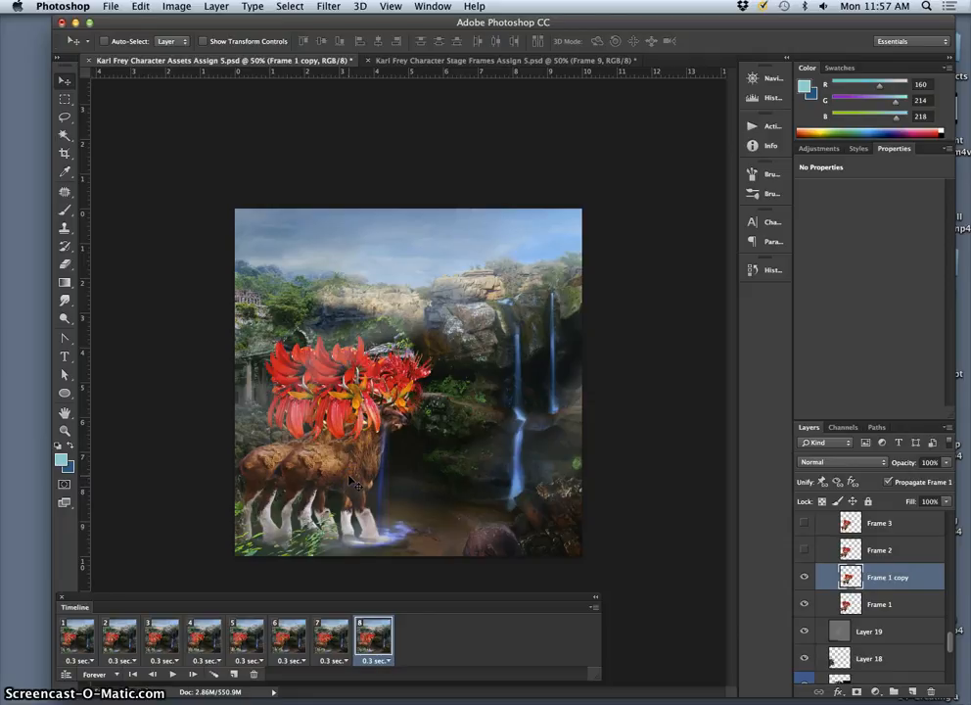
Step: Raise the Frame 1 copy layer out of the Walk Cycle group until it sits directly above Layer 25
key(super+])
key(super+])
key(super+])
key(super+])
key(super+])
key(super+])
key(super+])
key(super+])
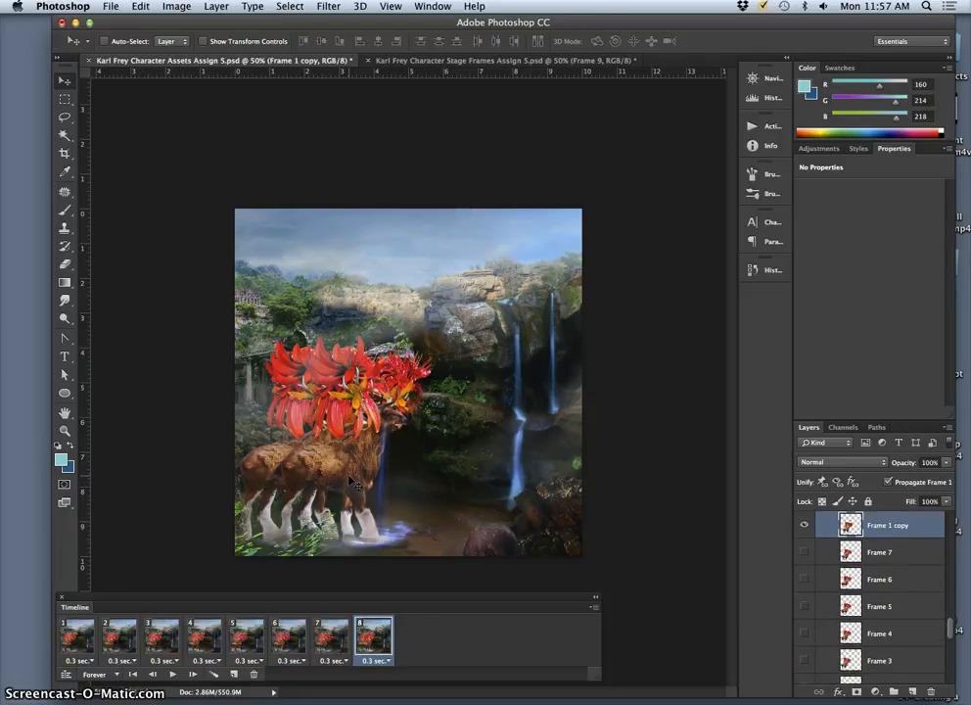
key(super+])
key(super+])
key(super+])
key(super+])
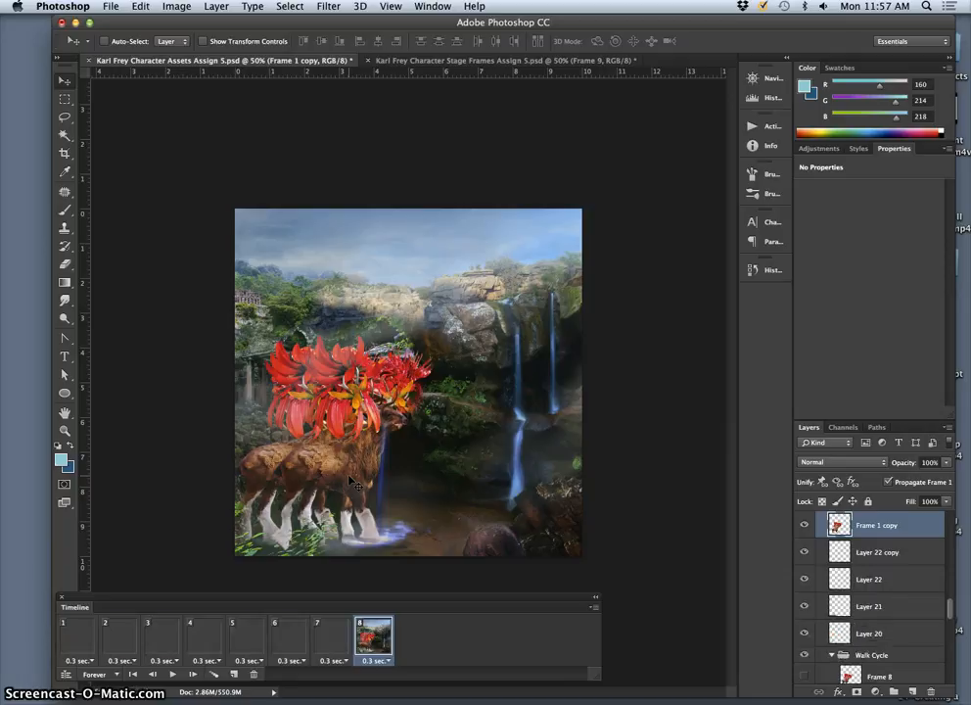
key(super+])
key(super+])
key(super+])
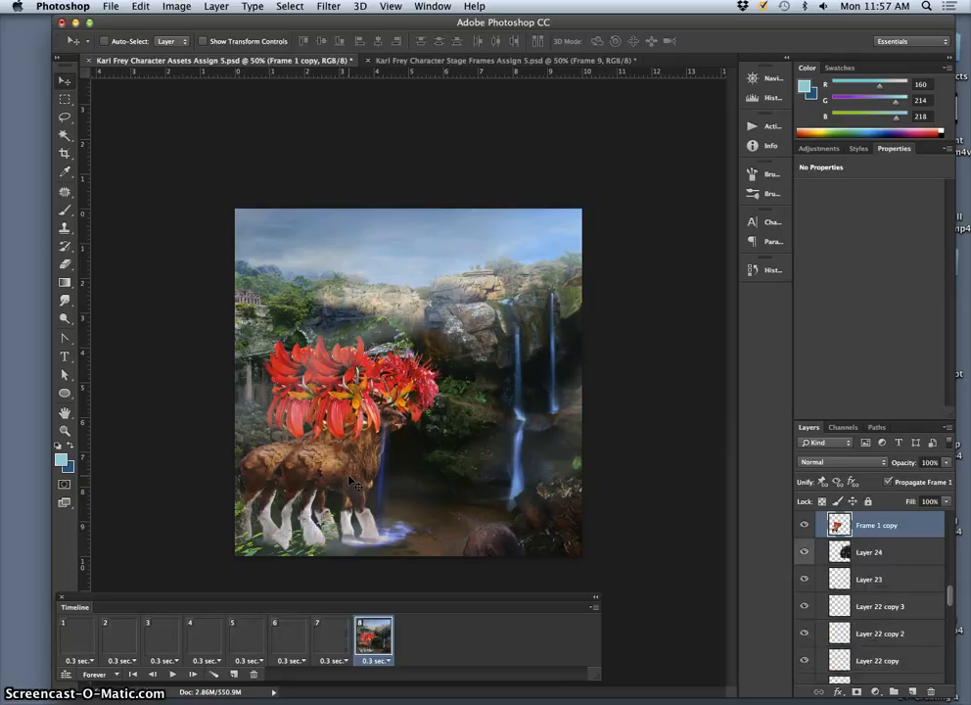
key(super+])
key(super+])
key(super+])
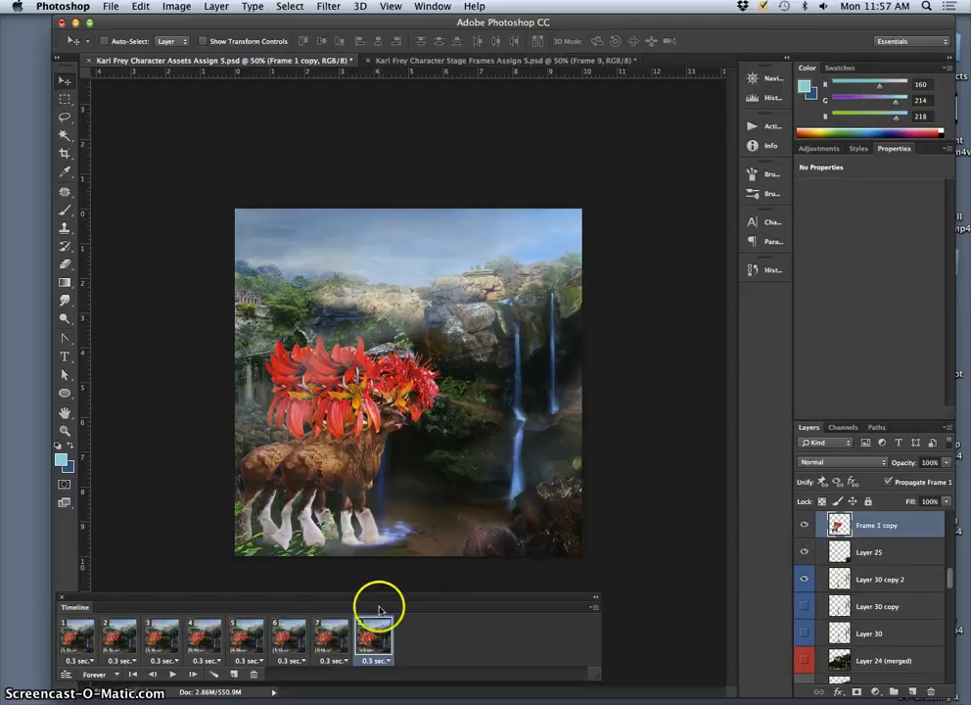
Step: Hide the Frame 1 copy layer in animation frames 1 through 7
click(333, 634)
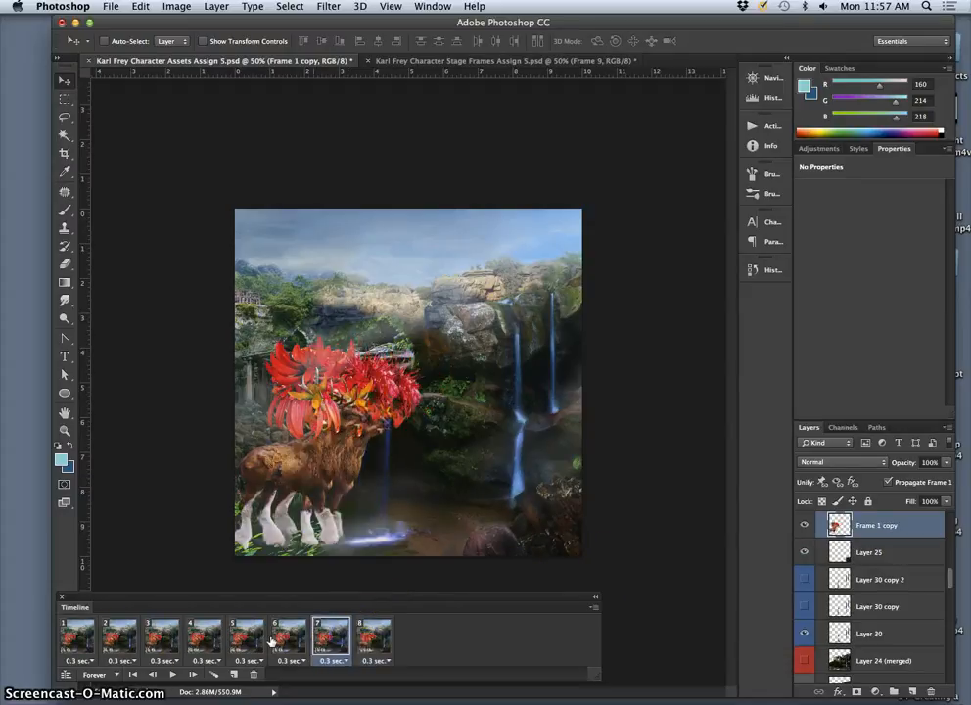
shift+click(79, 631)
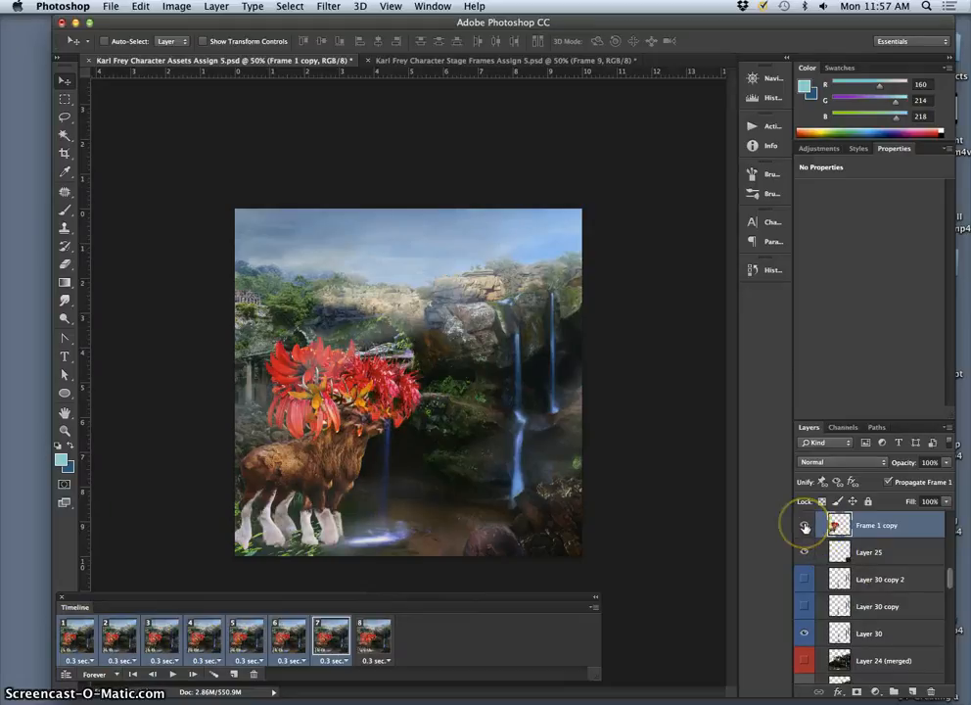
click(803, 527)
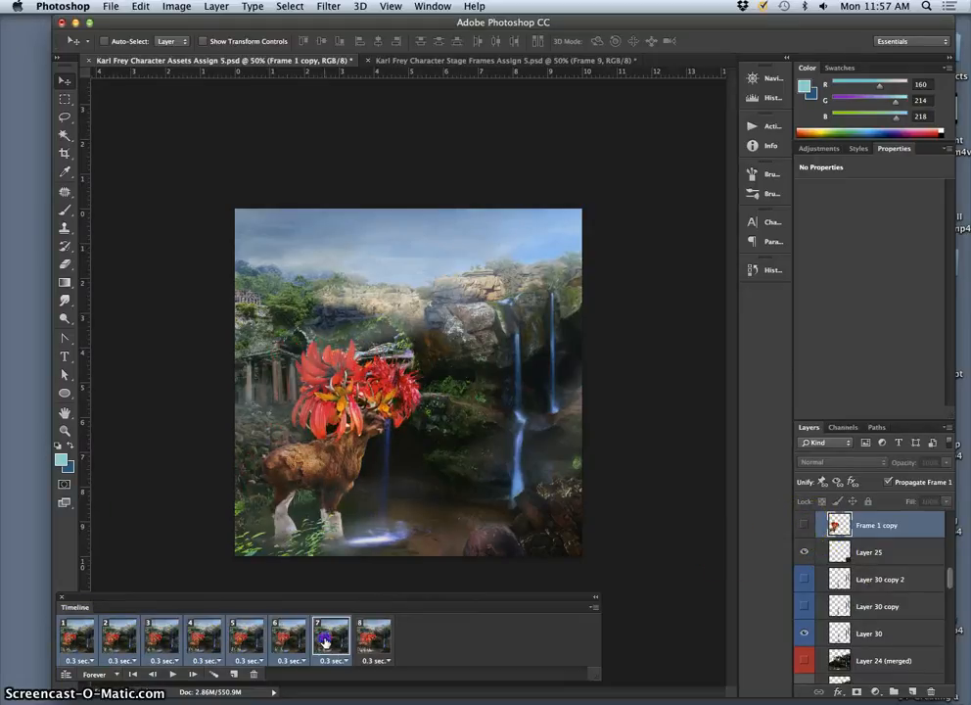
Step: In animation frame 8, hide the original Frame 1 pose in the Walk Cycle group
click(368, 634)
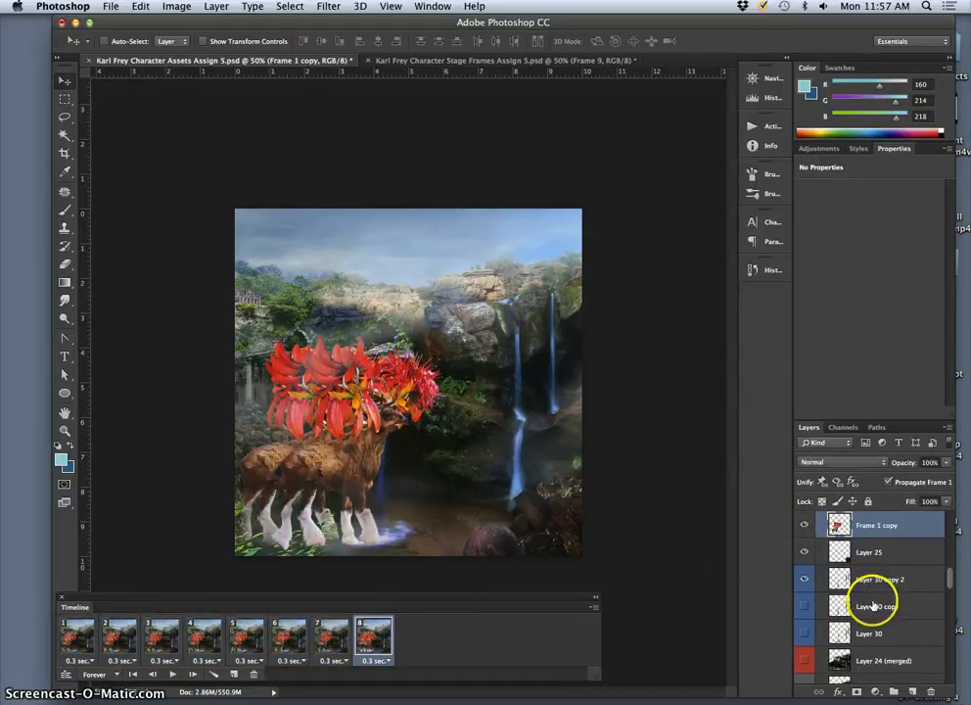
scroll(878, 612, down, 10)
scroll(873, 603, down, 5)
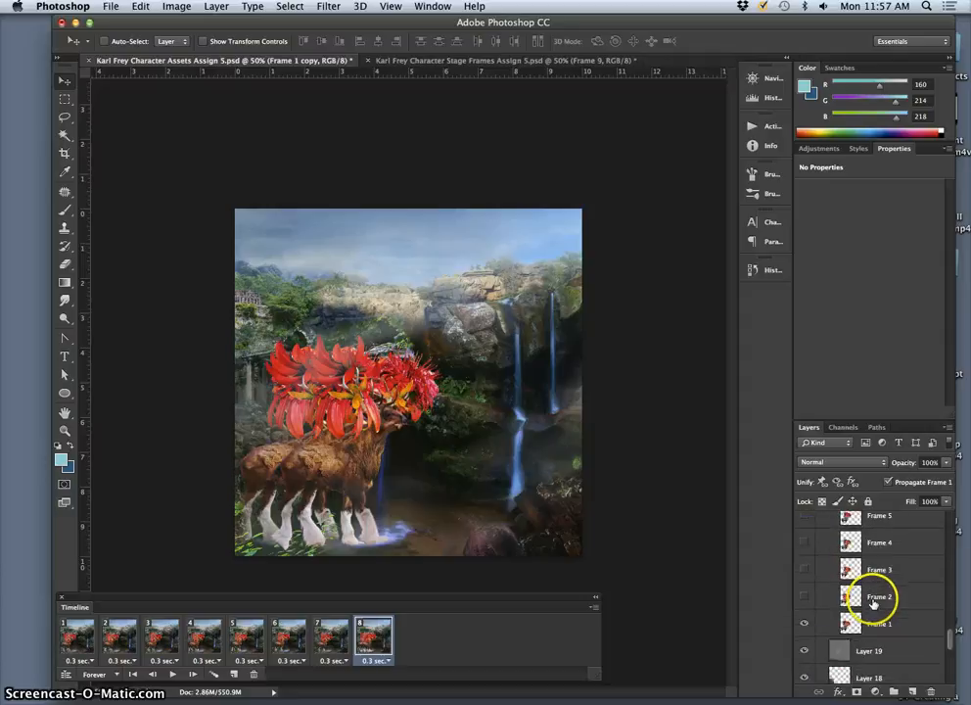
click(805, 622)
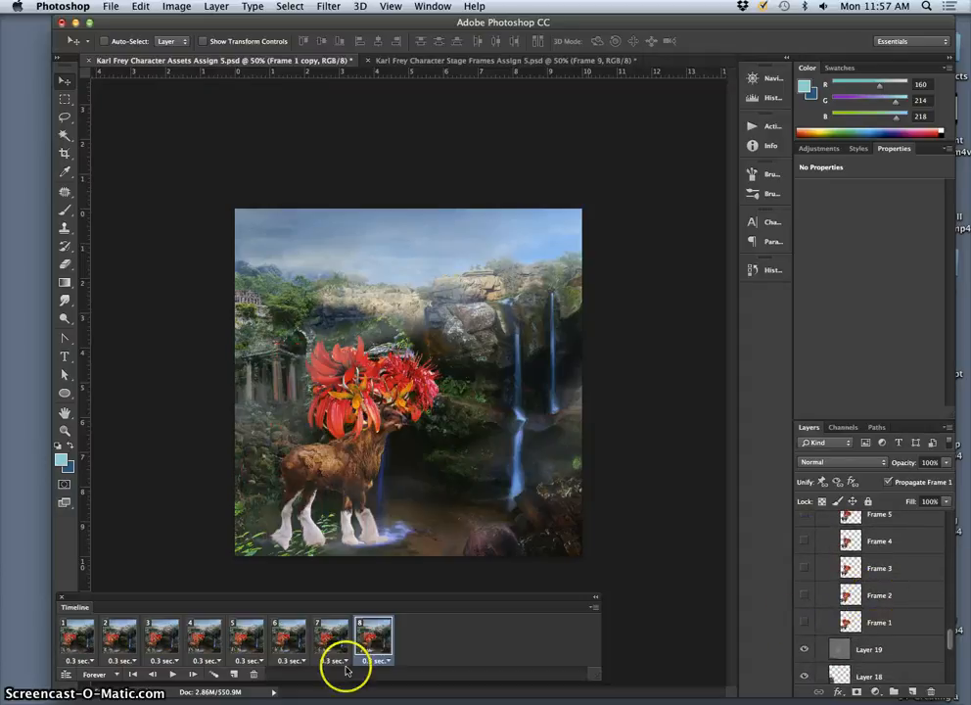
Step: Compare animation frames 7 and 8 repeatedly to check the character's forward step
click(325, 641)
click(366, 641)
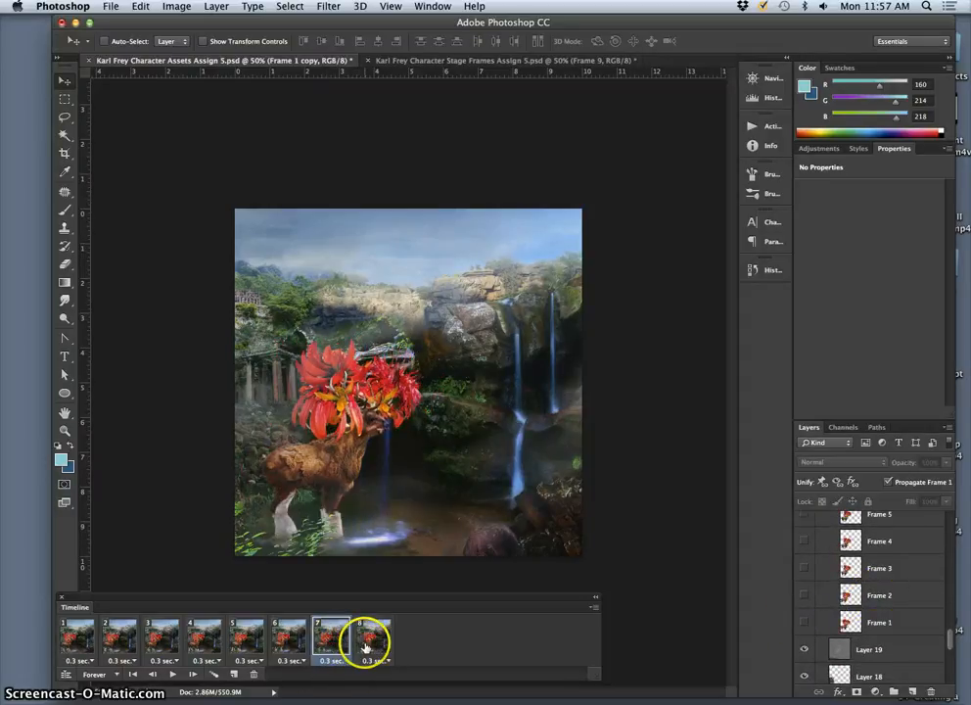
click(330, 641)
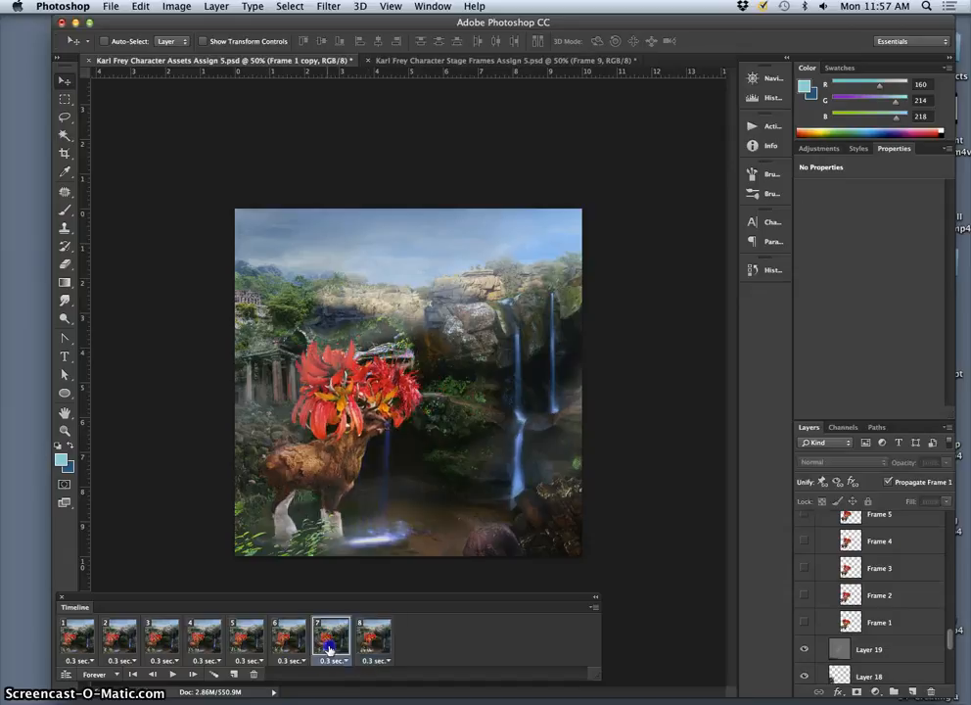
click(369, 641)
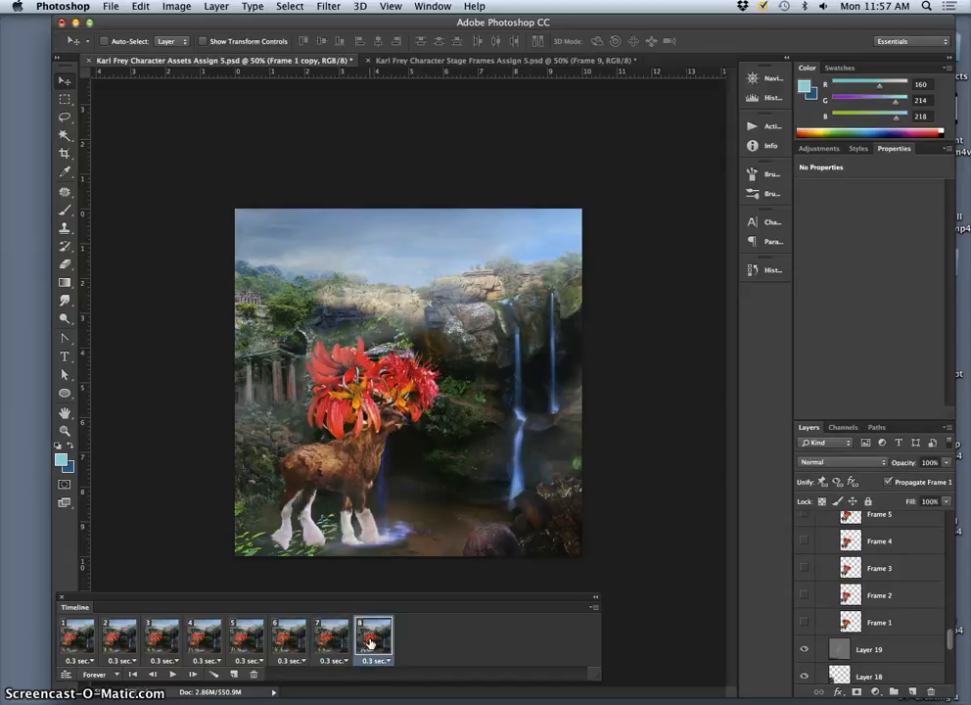
click(330, 641)
click(374, 641)
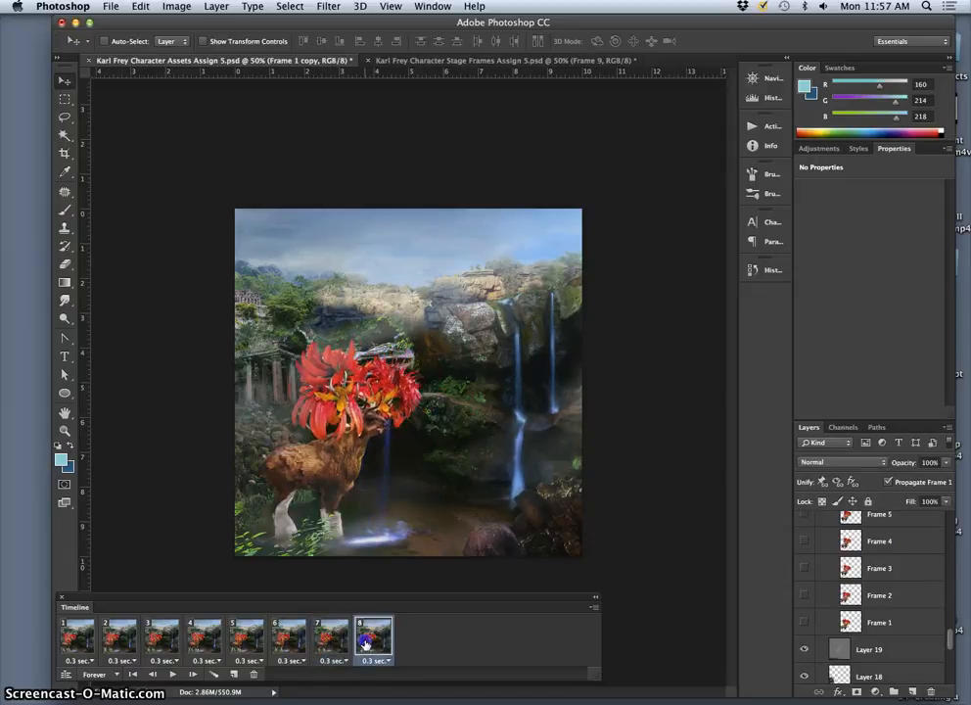
Step: Select the Character Assets group at the head of the layer stack and flatten the animation frames into layers
scroll(874, 626, up, 2)
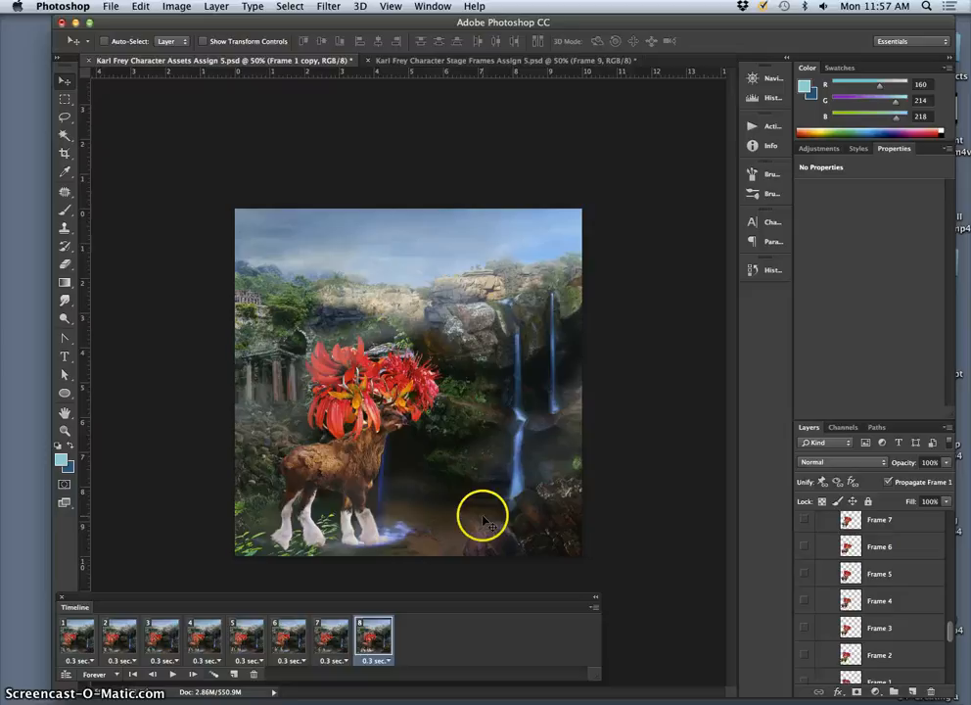
scroll(898, 579, up, 10)
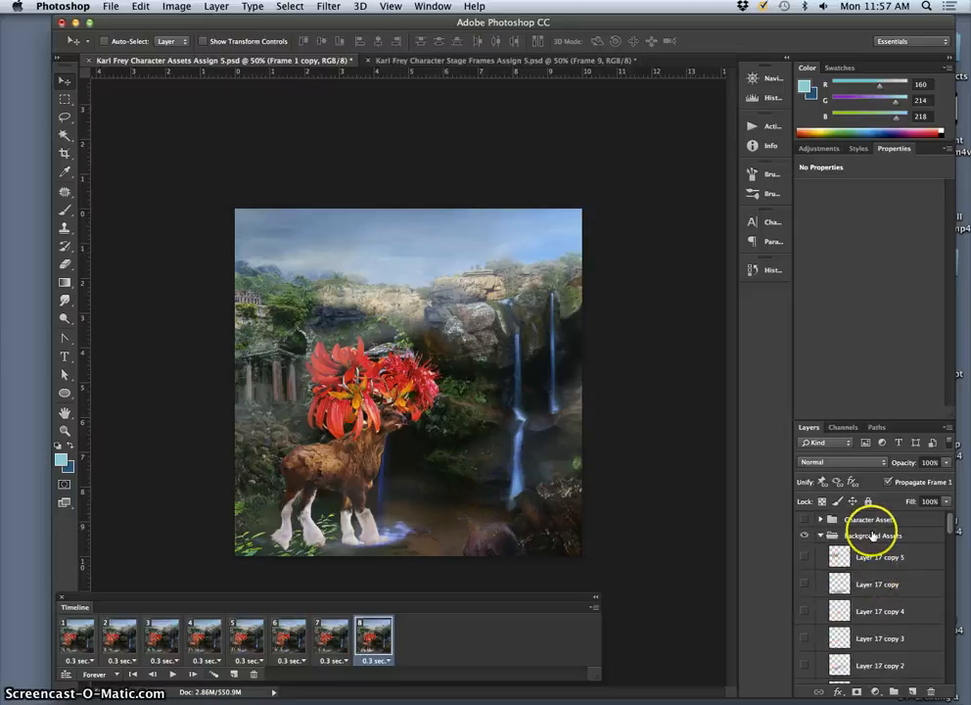
click(873, 521)
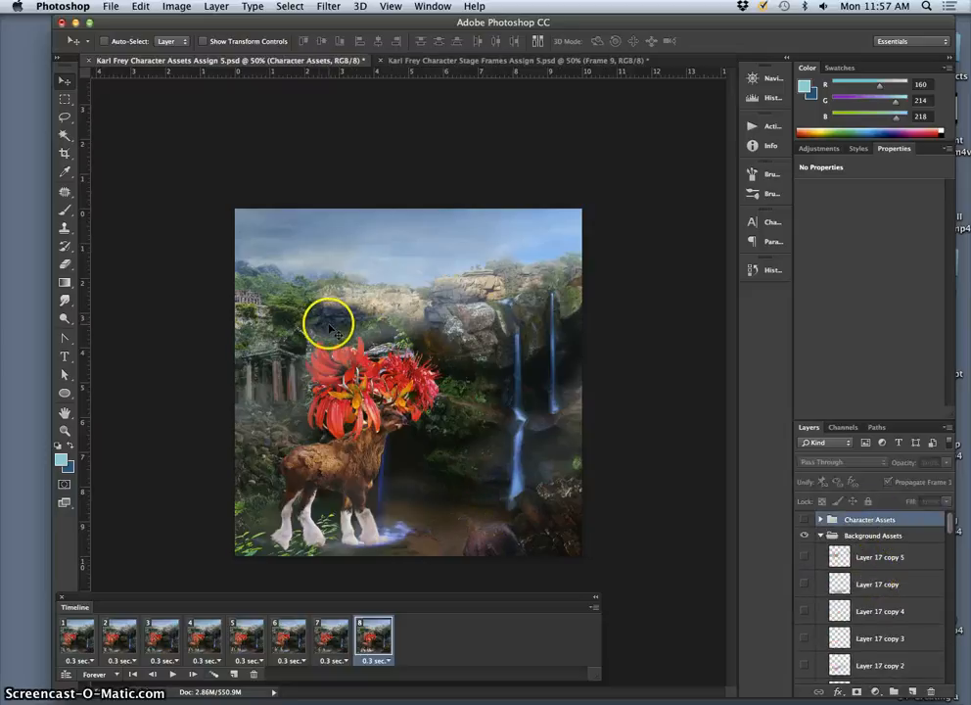
click(594, 607)
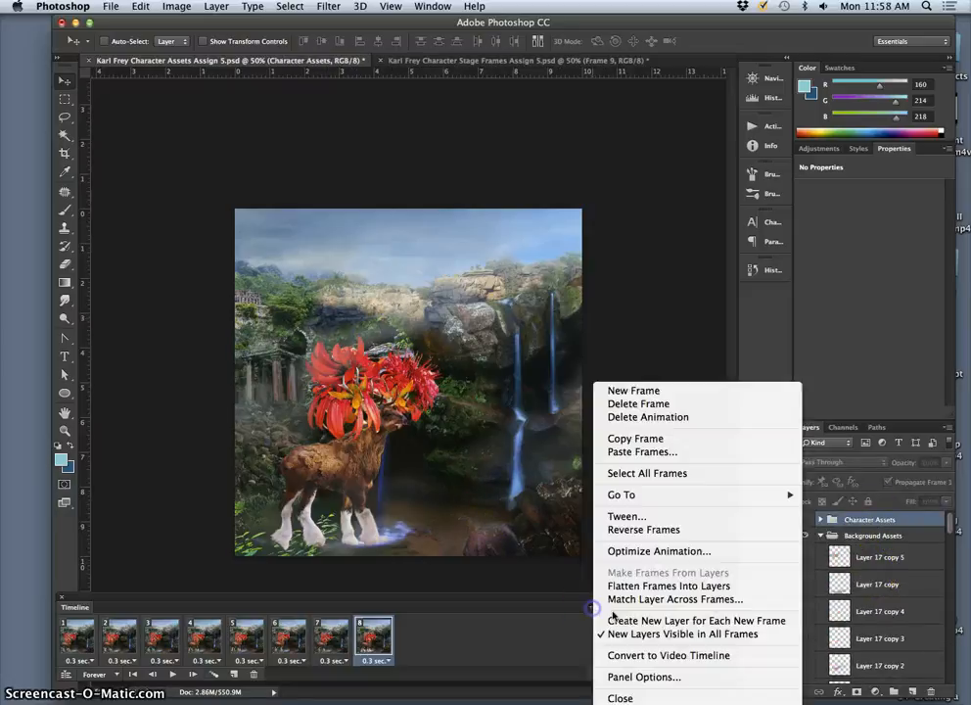
click(673, 588)
scroll(874, 577, down, 3)
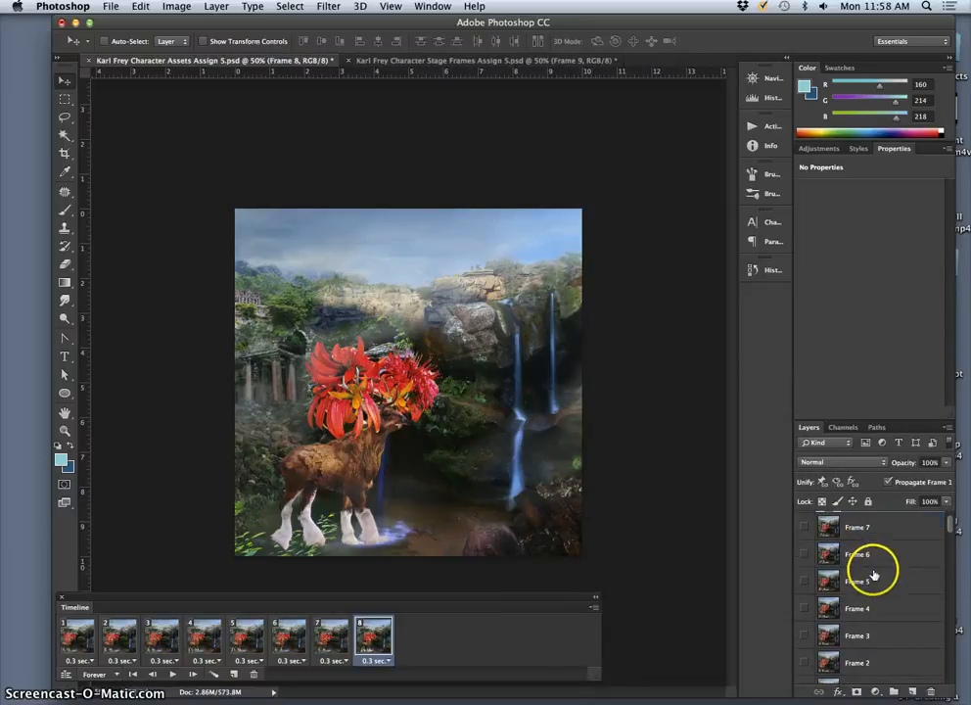
scroll(874, 650, up, 3)
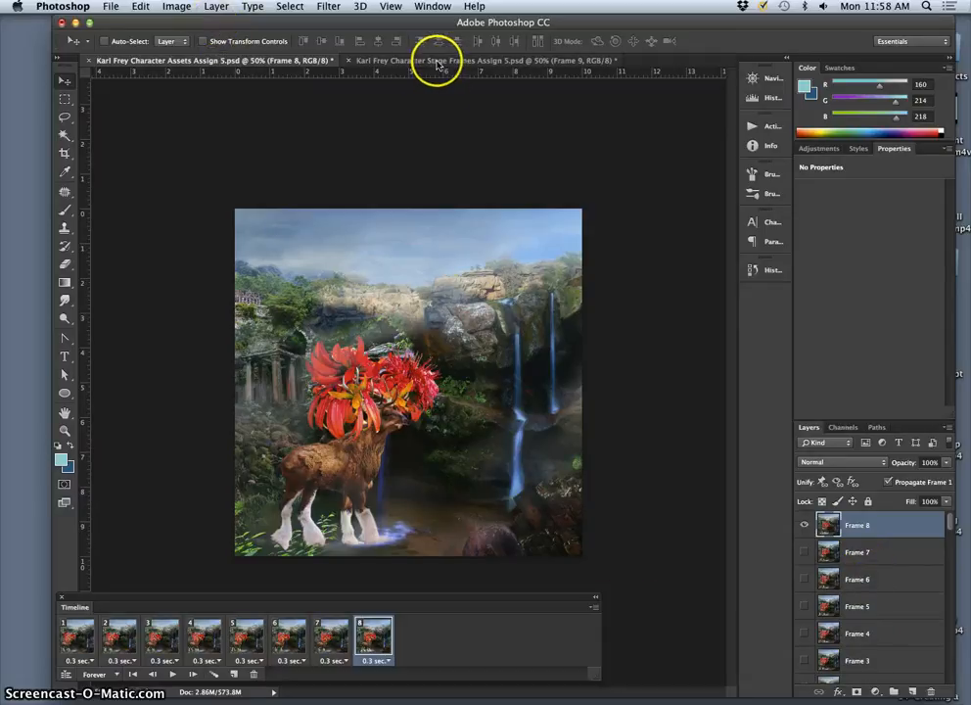
Step: Float the Character Stage Frames document in its own window and copy the flattened Frame 1 to Frame 8 layers into it
drag(437, 64, 34, 120)
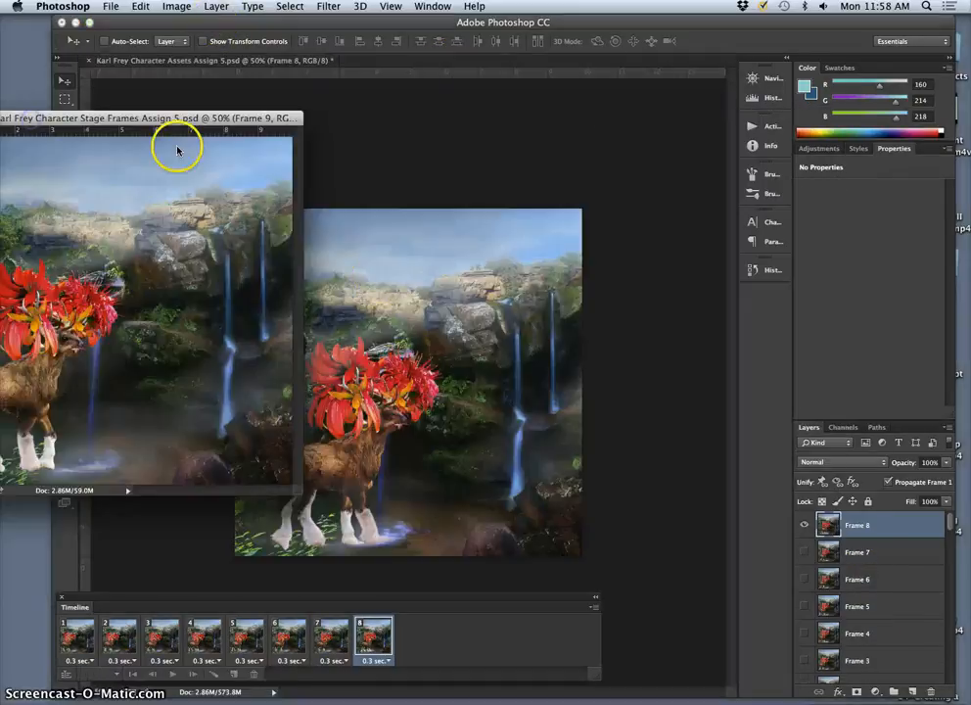
click(497, 412)
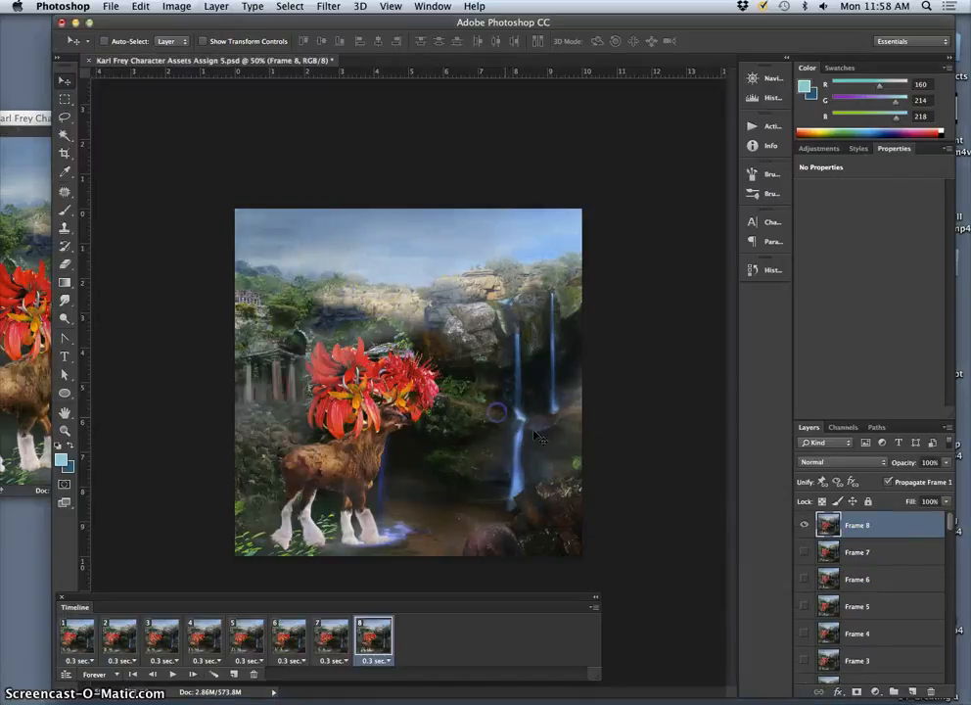
scroll(863, 576, down, 4)
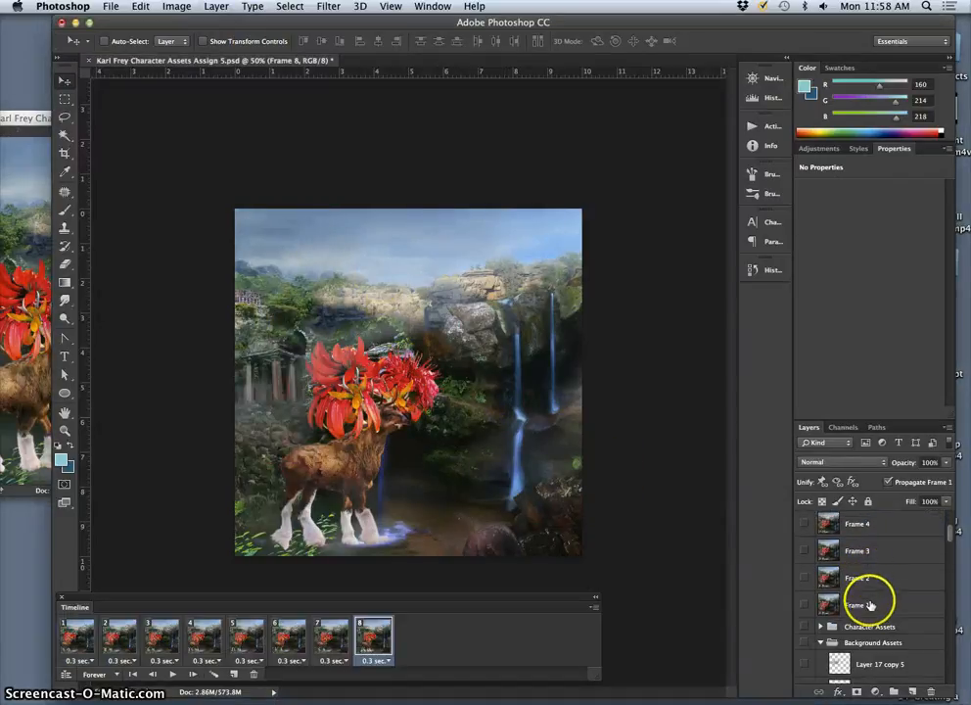
shift+click(870, 608)
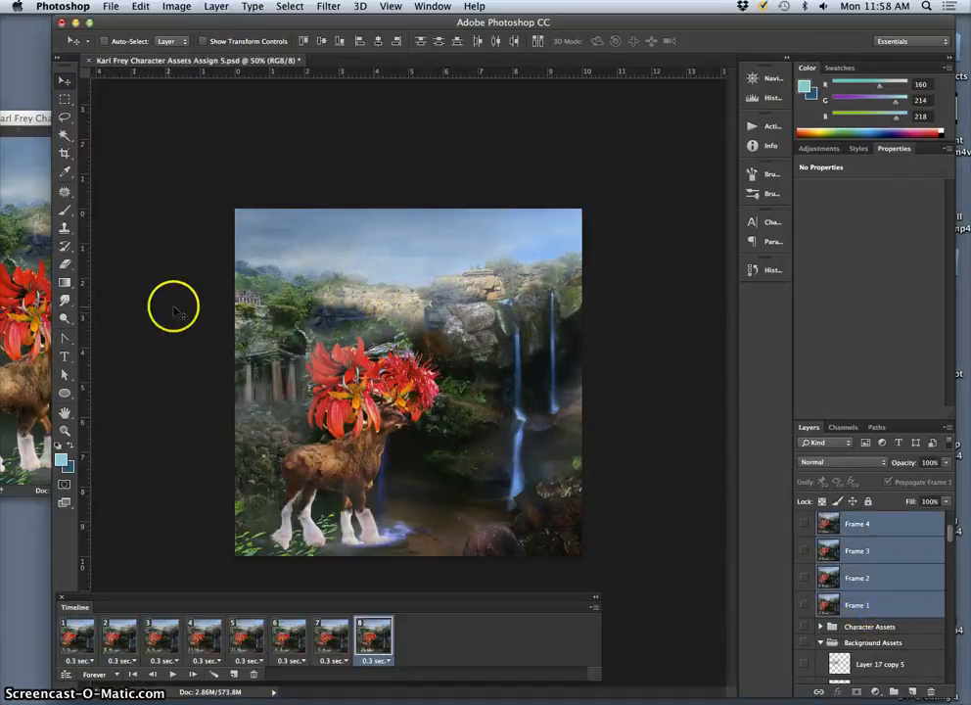
drag(32, 119, 92, 128)
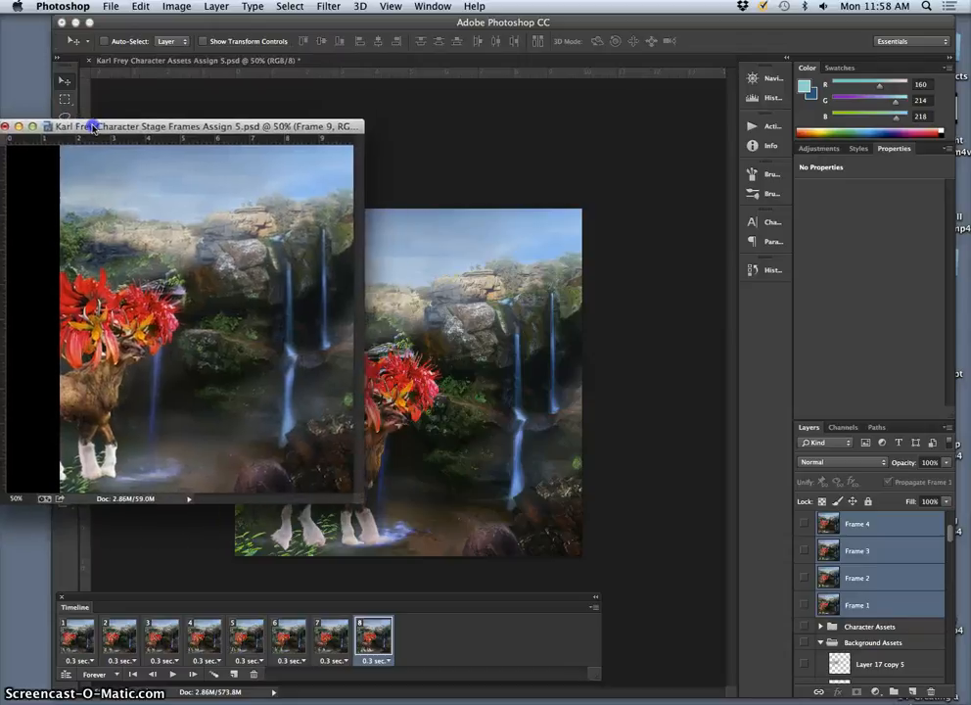
click(614, 512)
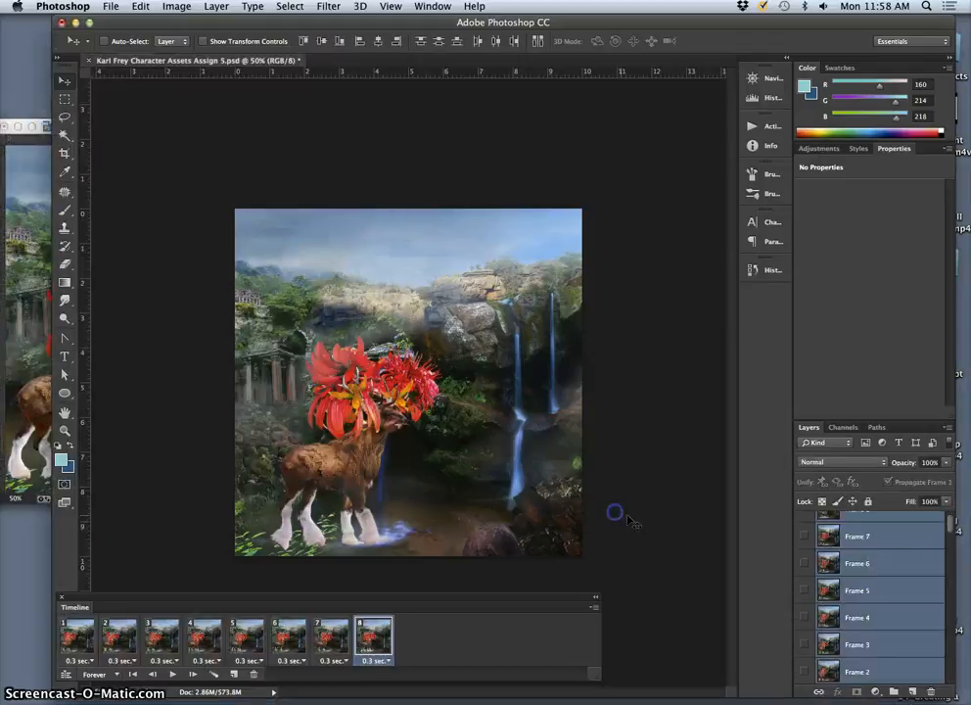
drag(855, 535, 37, 385)
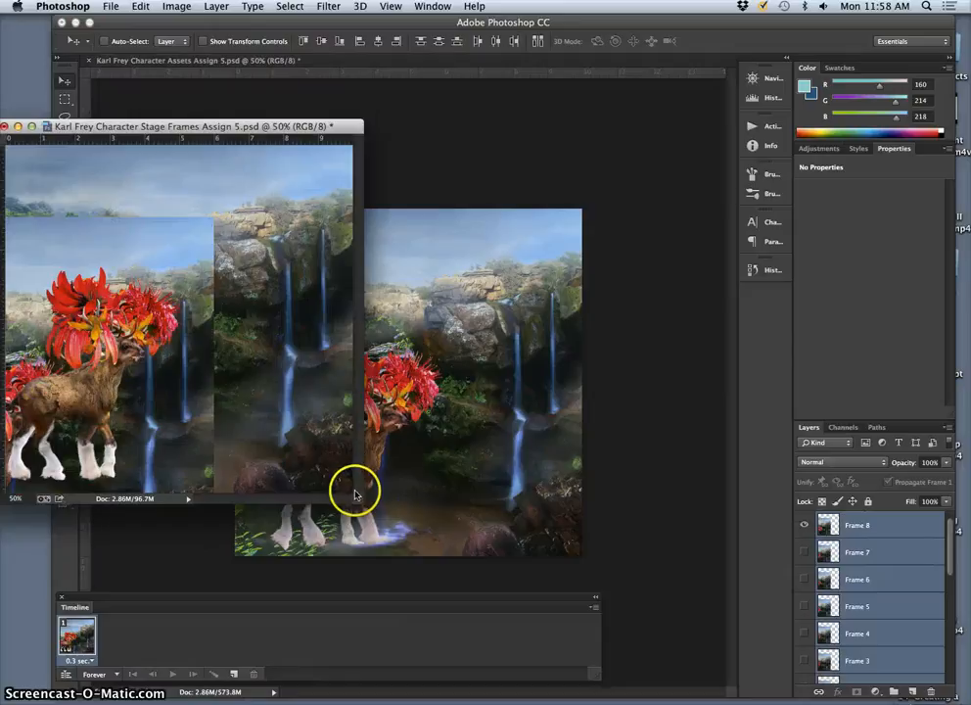
Step: Enlarge and reposition the Character Stage Frames window, and align the imported frame layers with the canvas
drag(367, 503, 740, 680)
drag(341, 400, 470, 329)
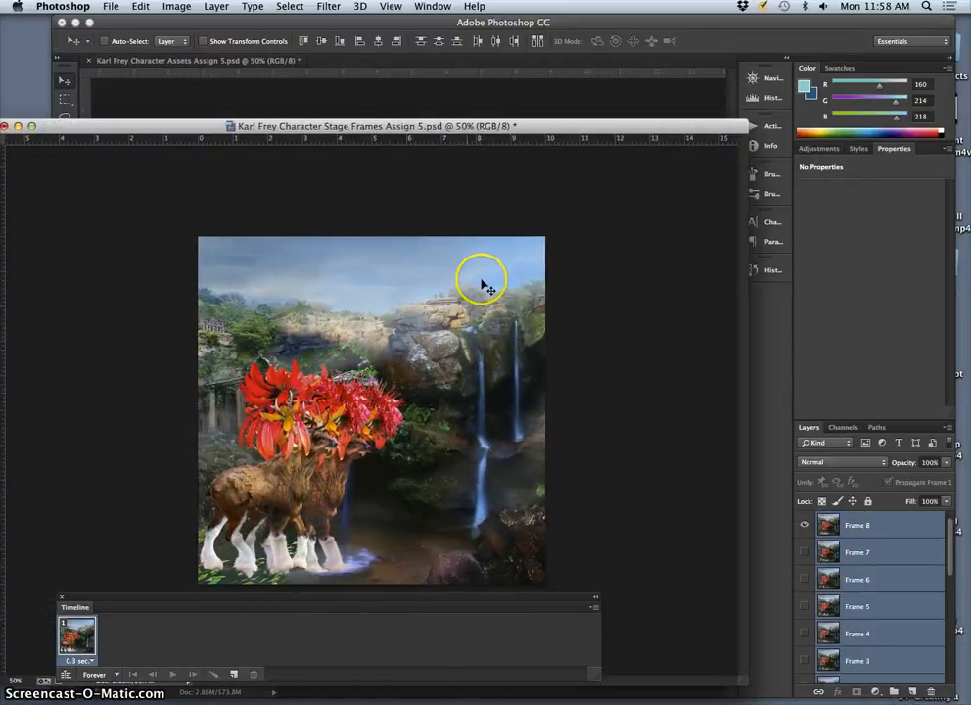
drag(508, 138, 547, 97)
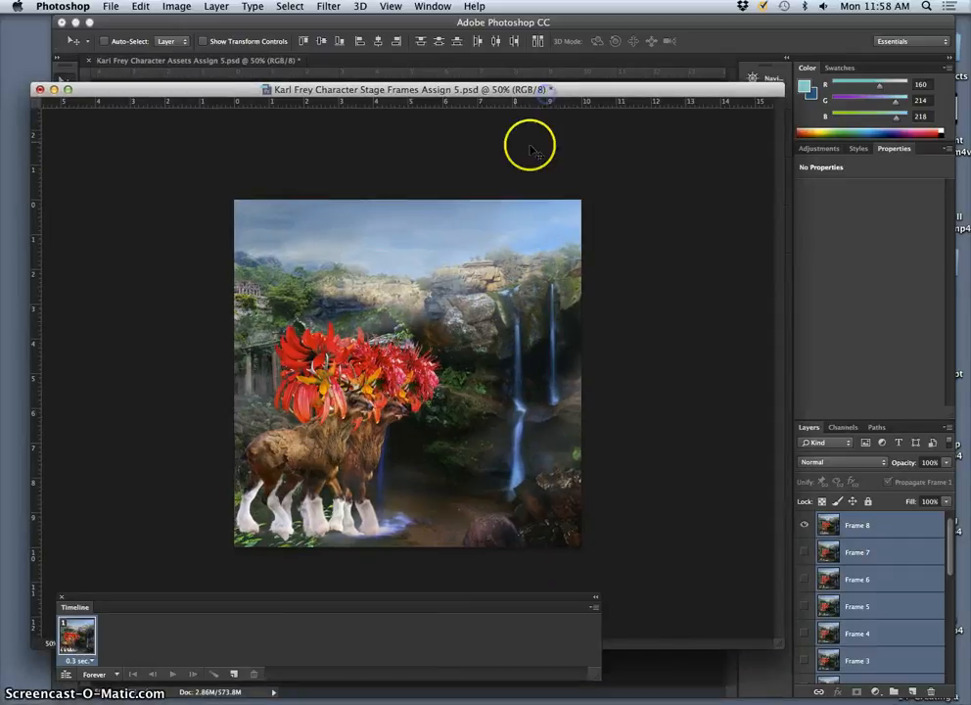
Step: Switch to the Character Assets document and create a layer group named Combined Cycles above the flattened Frame 8 layer
click(168, 23)
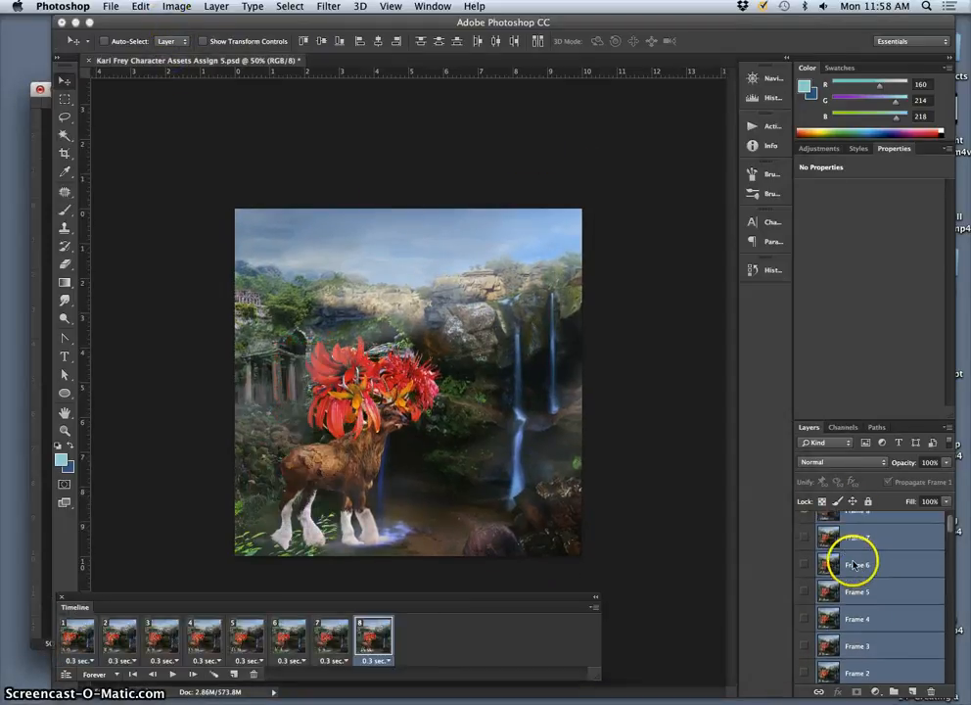
scroll(859, 564, up, 2)
click(867, 525)
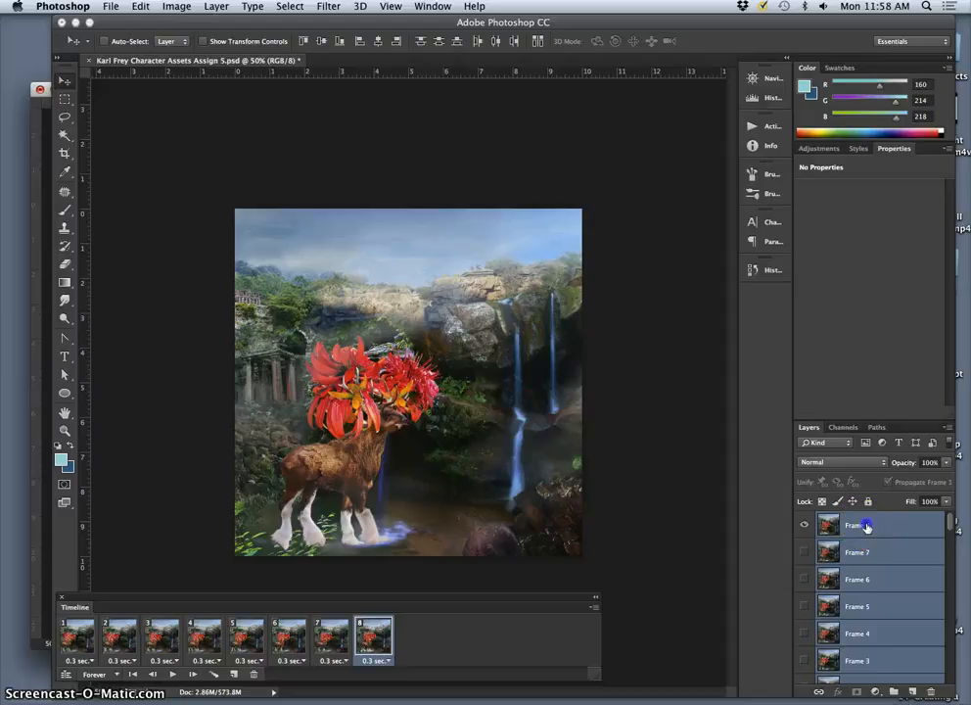
click(893, 691)
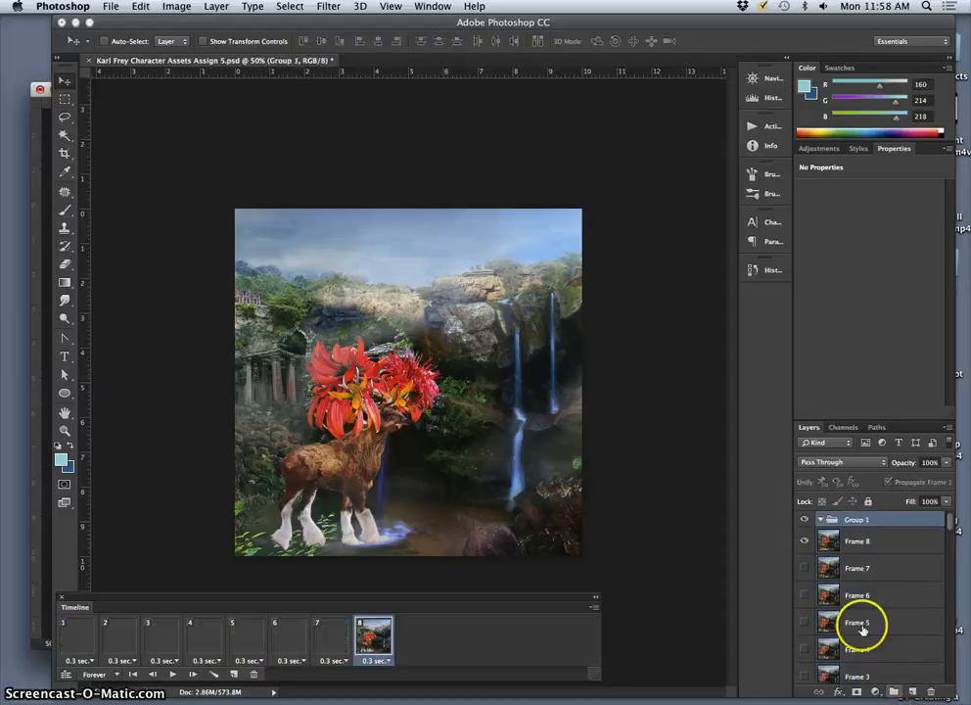
double_click(854, 520)
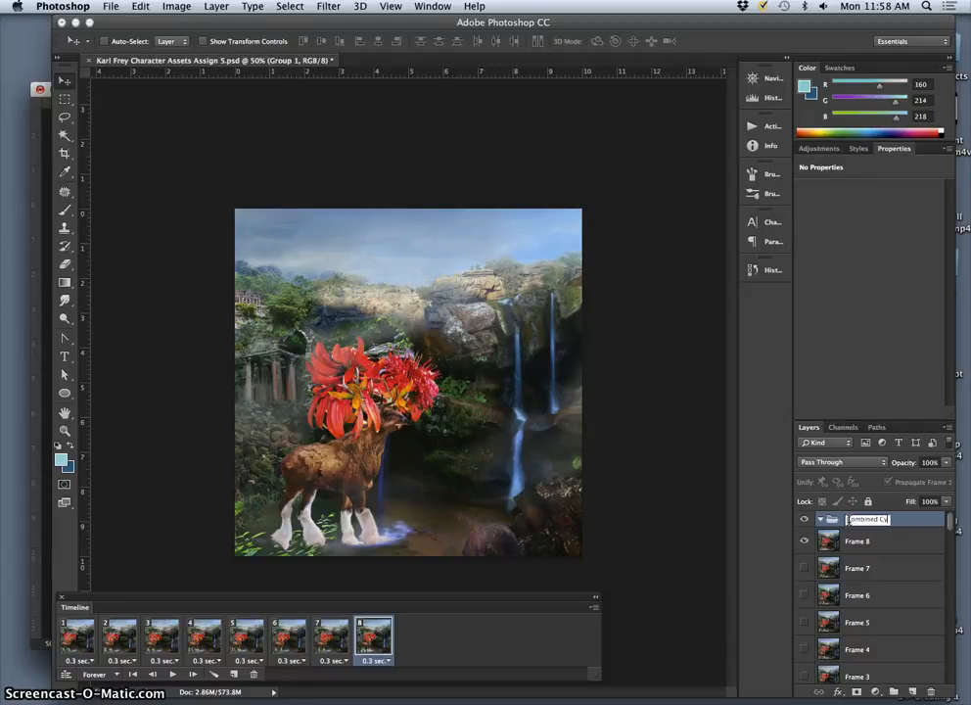
click(915, 527)
Step: Move the flattened Frame 1 to Frame 8 layers into the Combined Cycles group, check its visibility and collapse it
click(883, 542)
scroll(882, 615, down, 3)
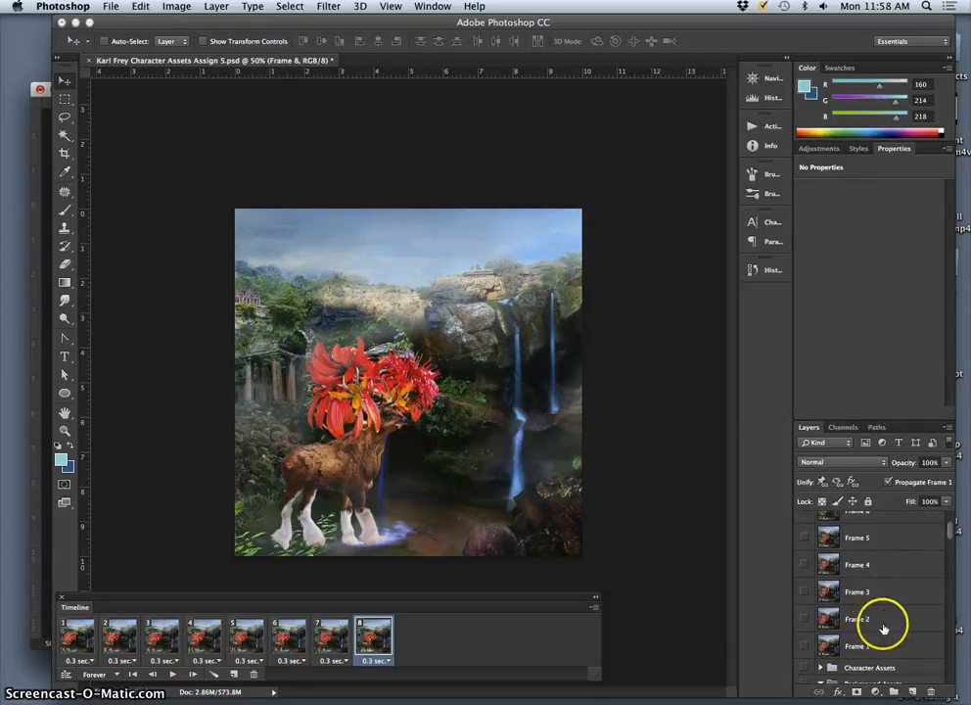
drag(877, 620, 808, 523)
click(806, 519)
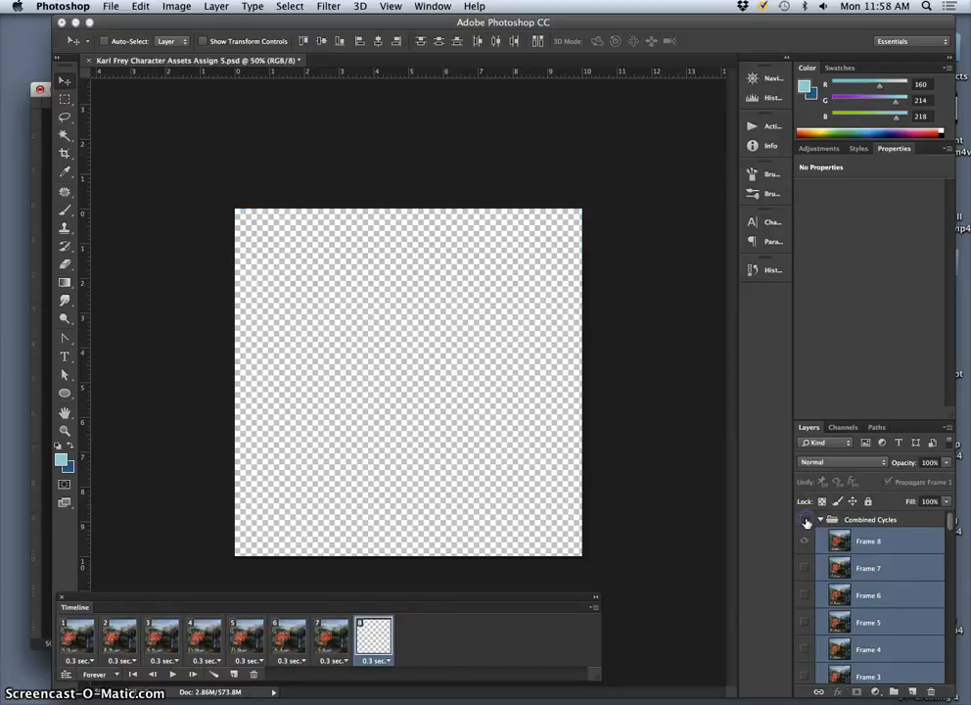
click(806, 520)
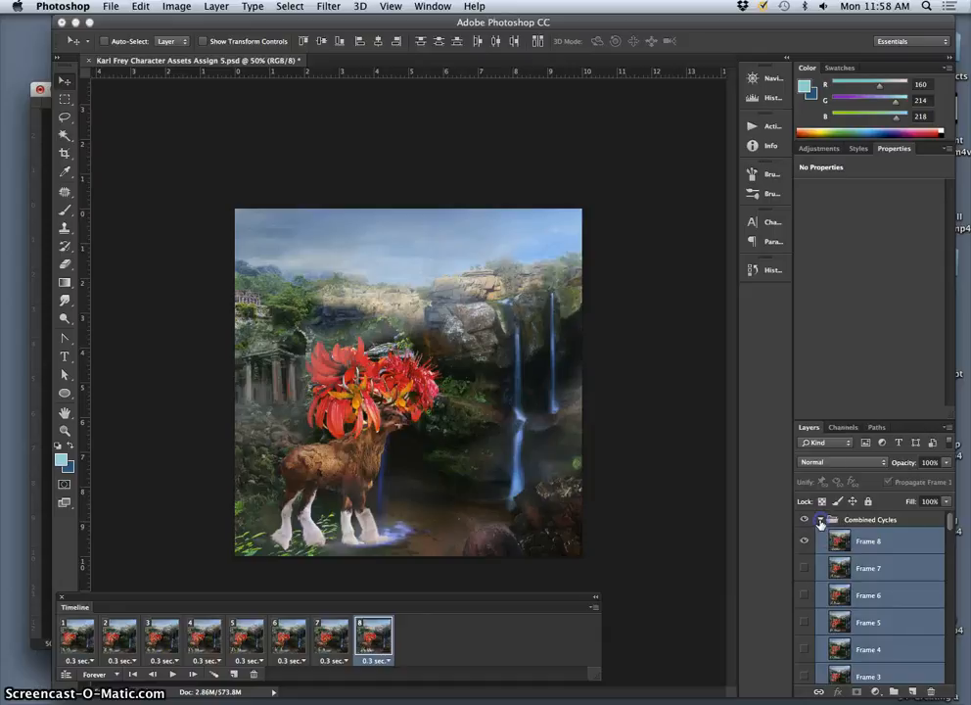
click(820, 521)
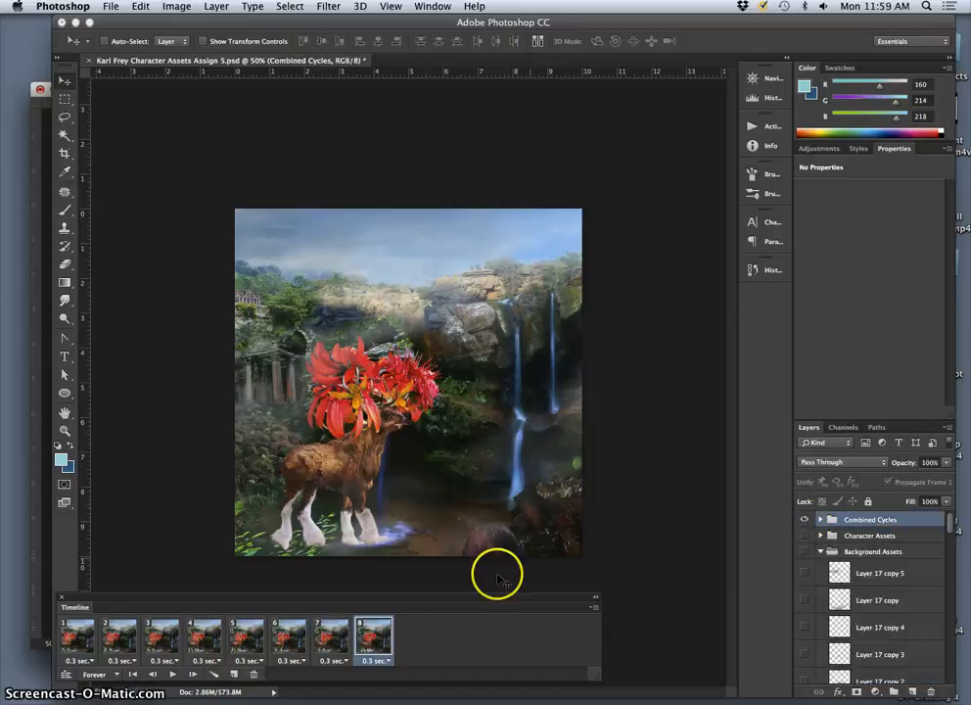
Step: Save the Character Assets document, then delete its eight animation frames down to a single one
click(111, 8)
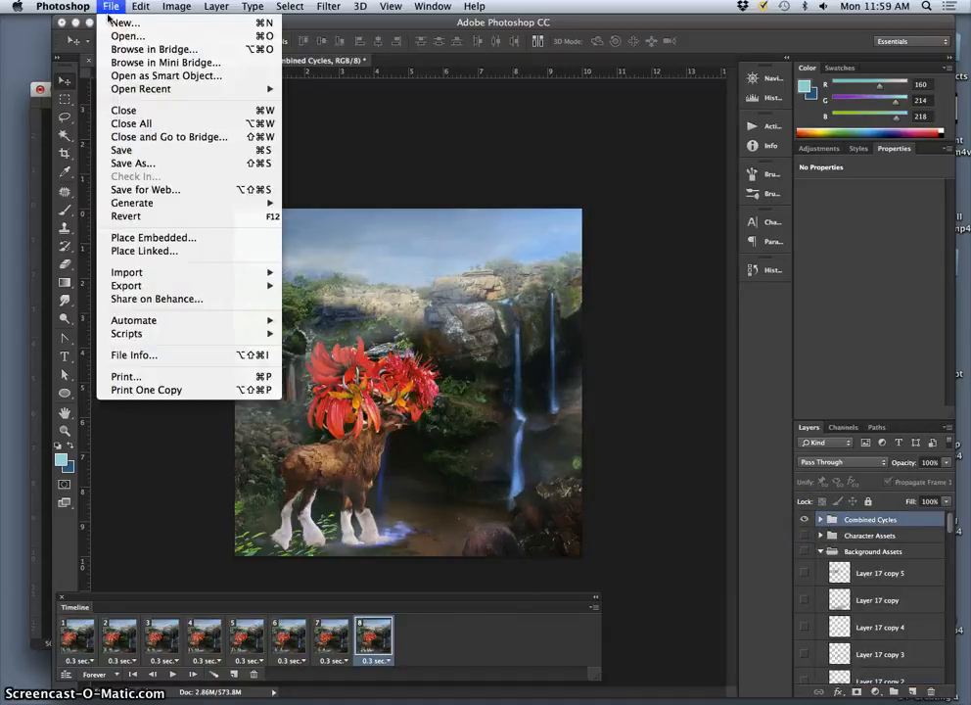
click(125, 150)
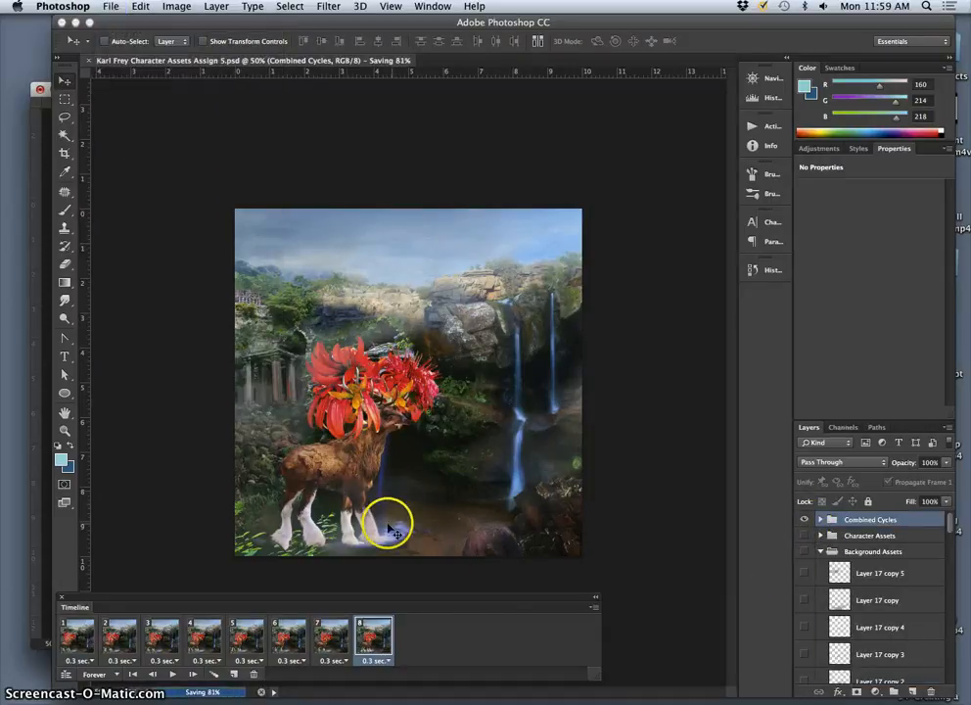
drag(330, 596, 378, 540)
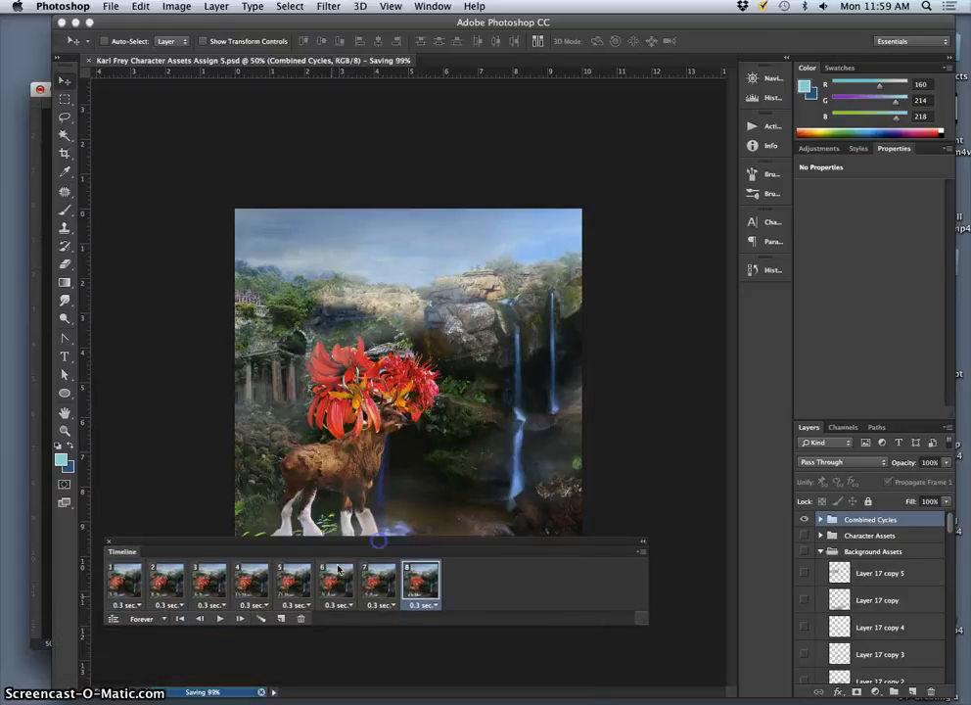
shift+click(132, 587)
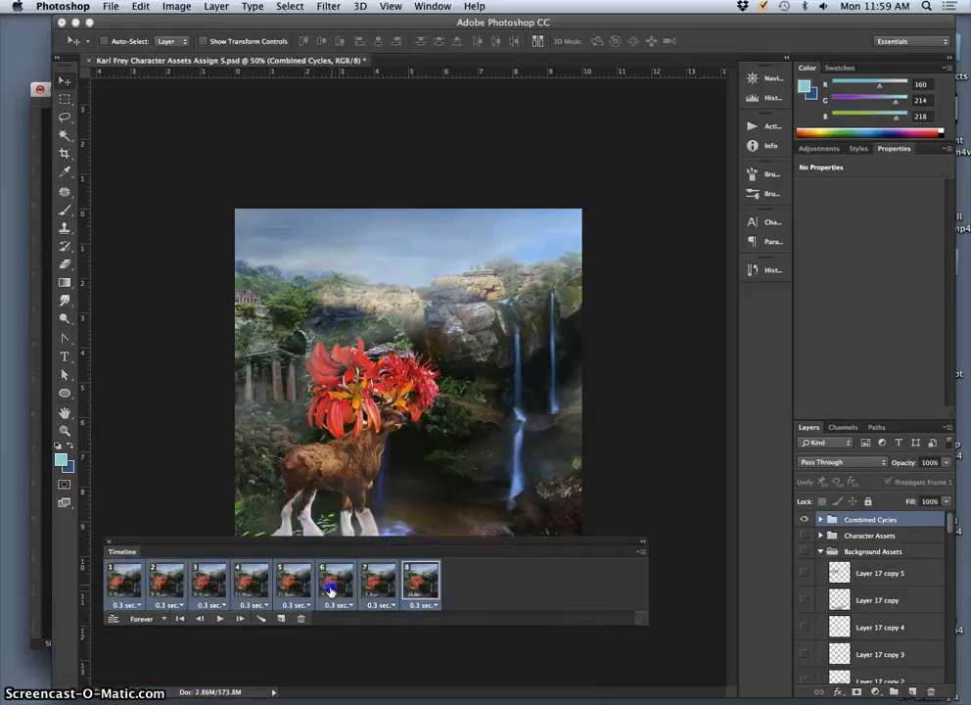
click(300, 618)
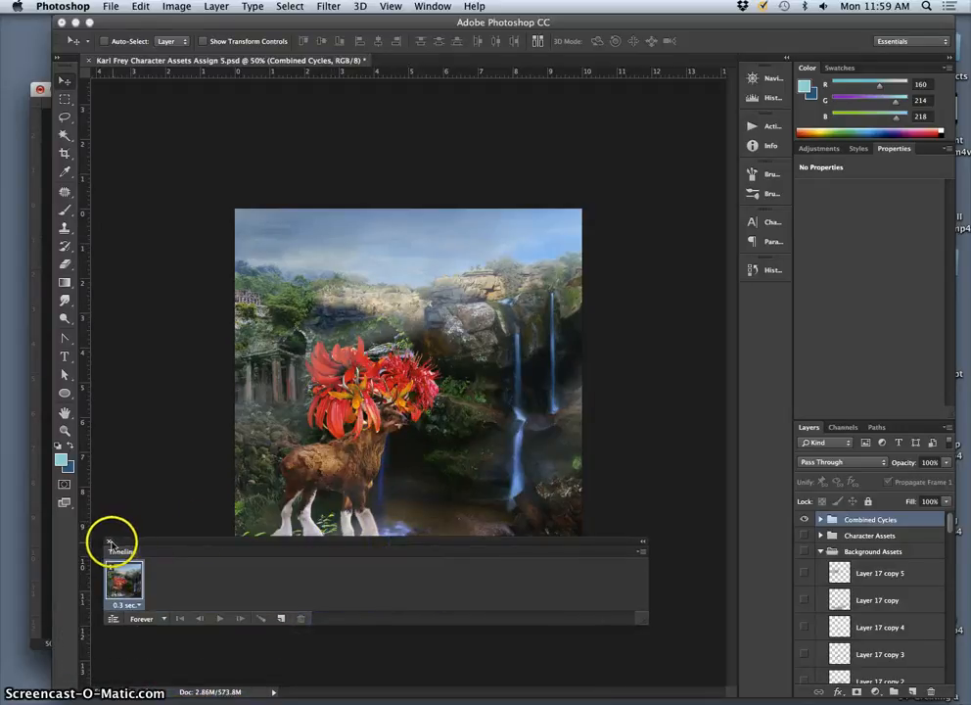
Step: In the Character Stage Frames document, move the Walk Cycle group so its character overlaps the one in Frame 8
click(42, 455)
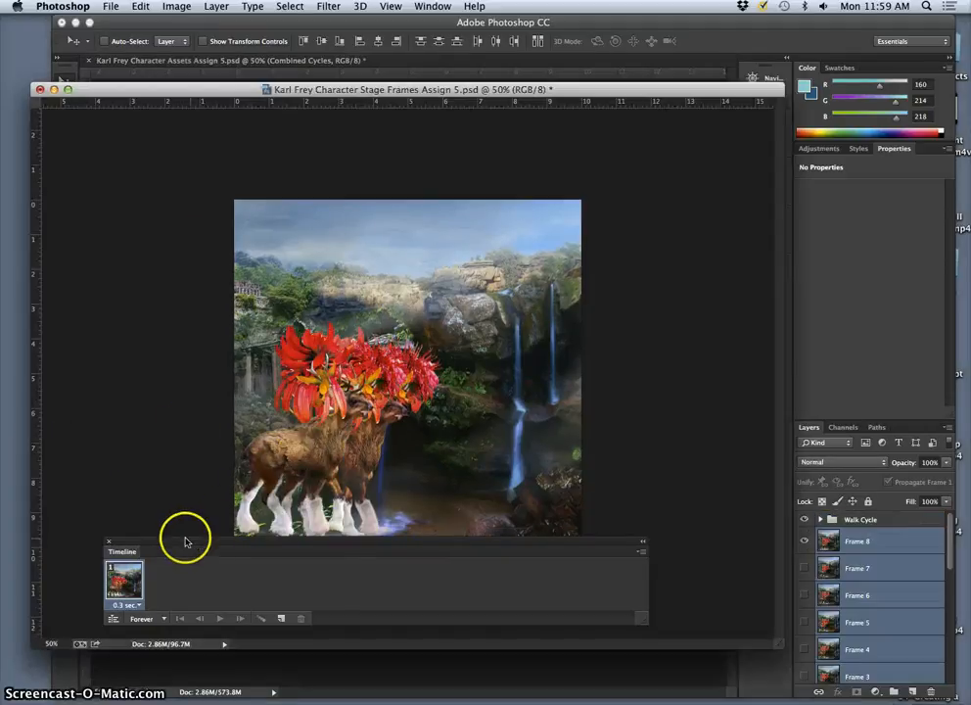
drag(291, 548, 252, 585)
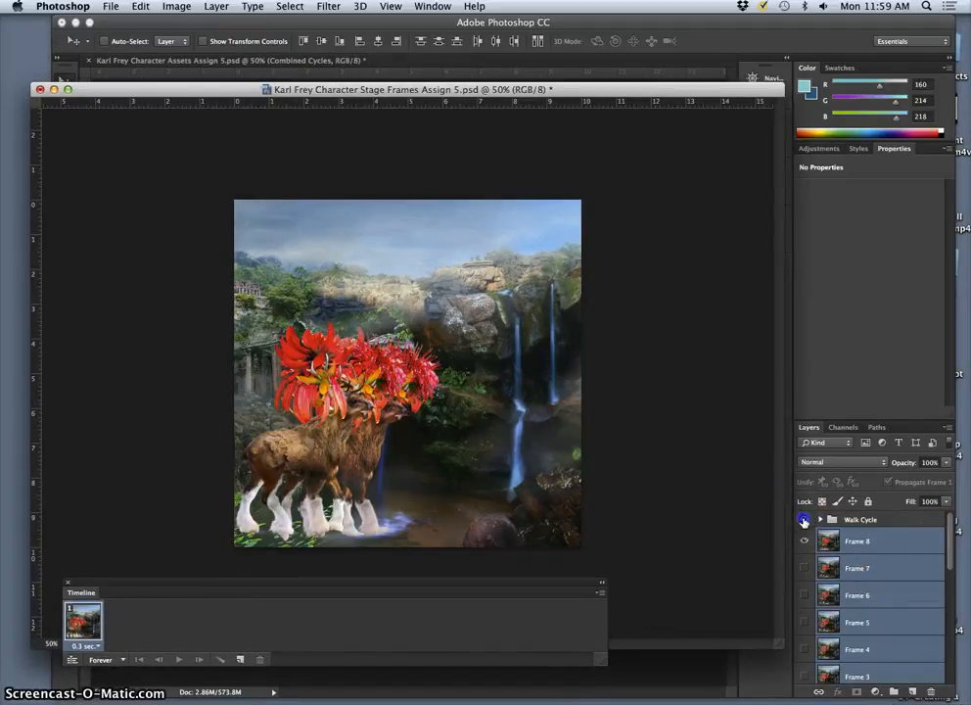
click(874, 523)
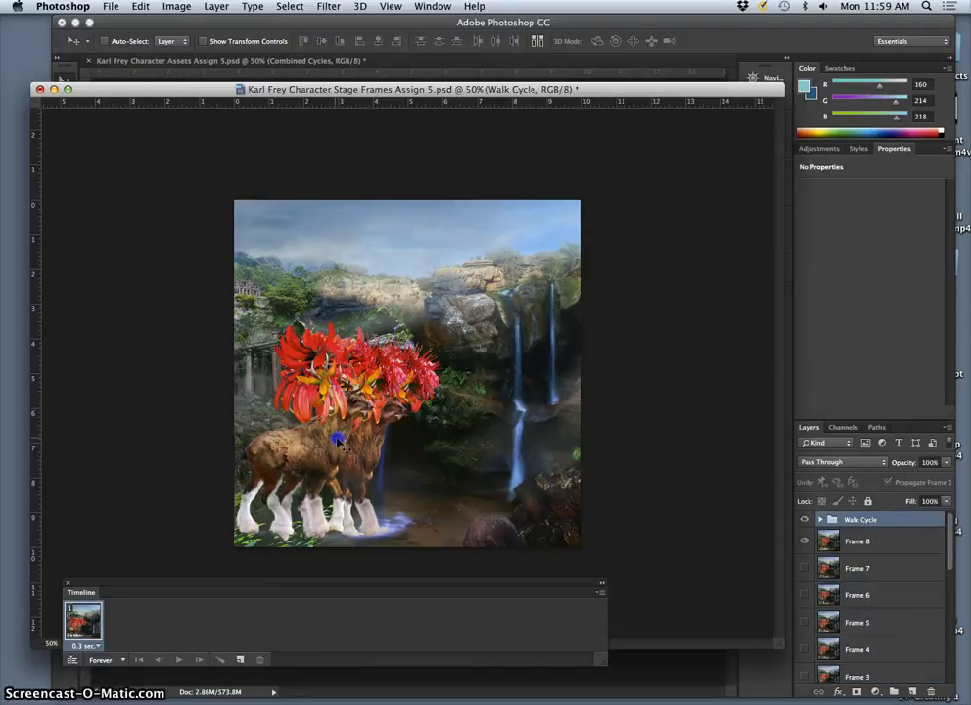
drag(338, 437, 370, 437)
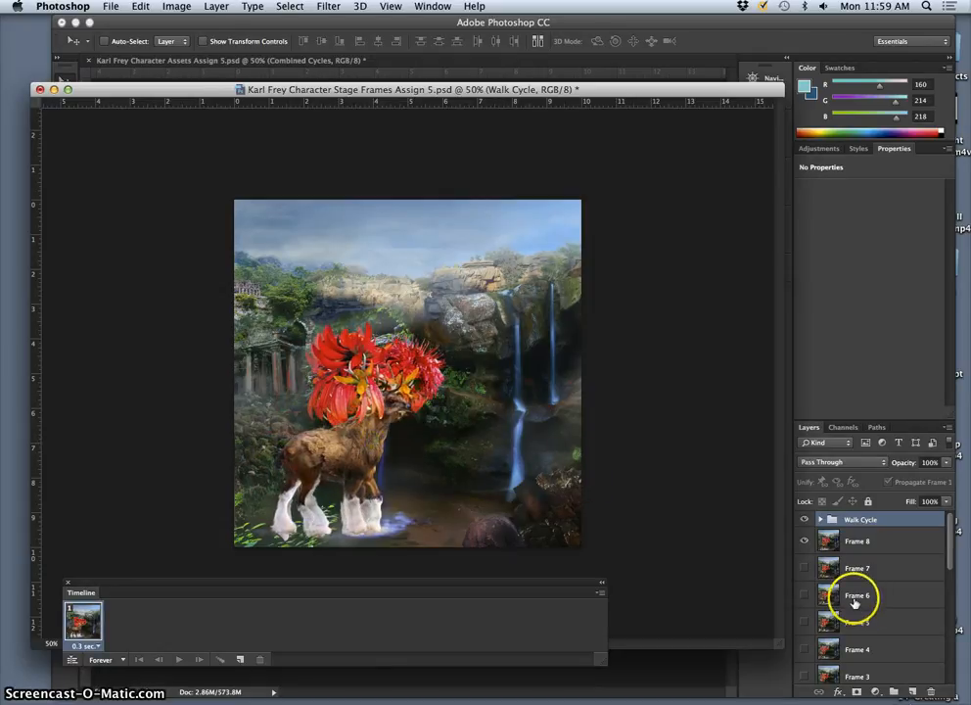
drag(841, 580, 850, 555)
mouse_move(360, 440)
mouse_down()
mouse_move(373, 441)
mouse_move(359, 439)
mouse_up()
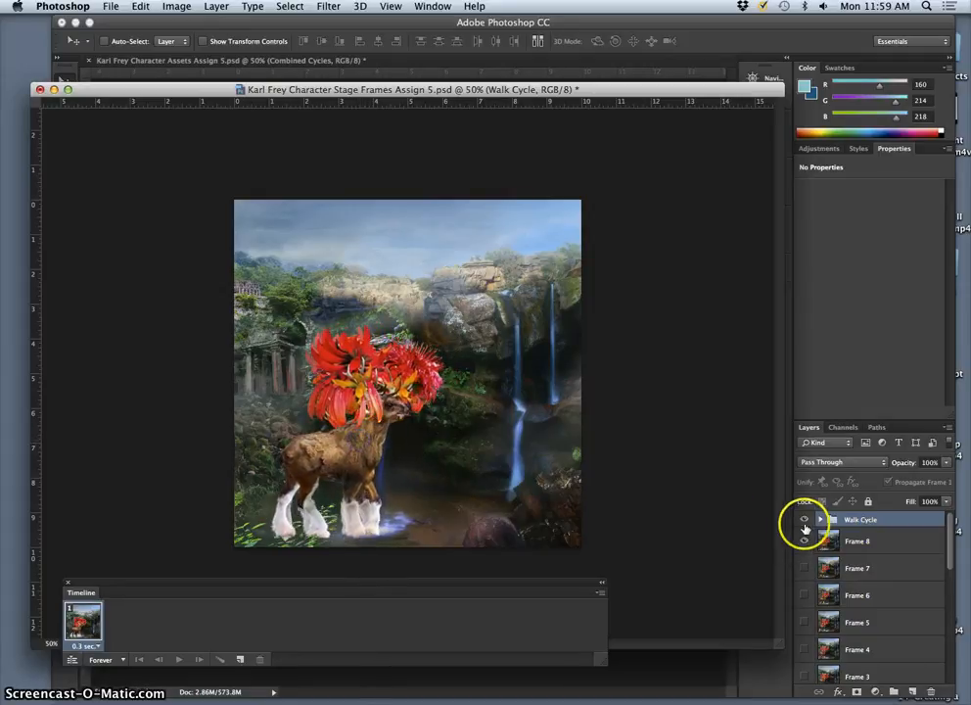
Step: Show Frame 1 instead of Frame 4 in the Walk Cycle group and nudge the group onto the stage character
click(820, 520)
scroll(829, 580, down, 5)
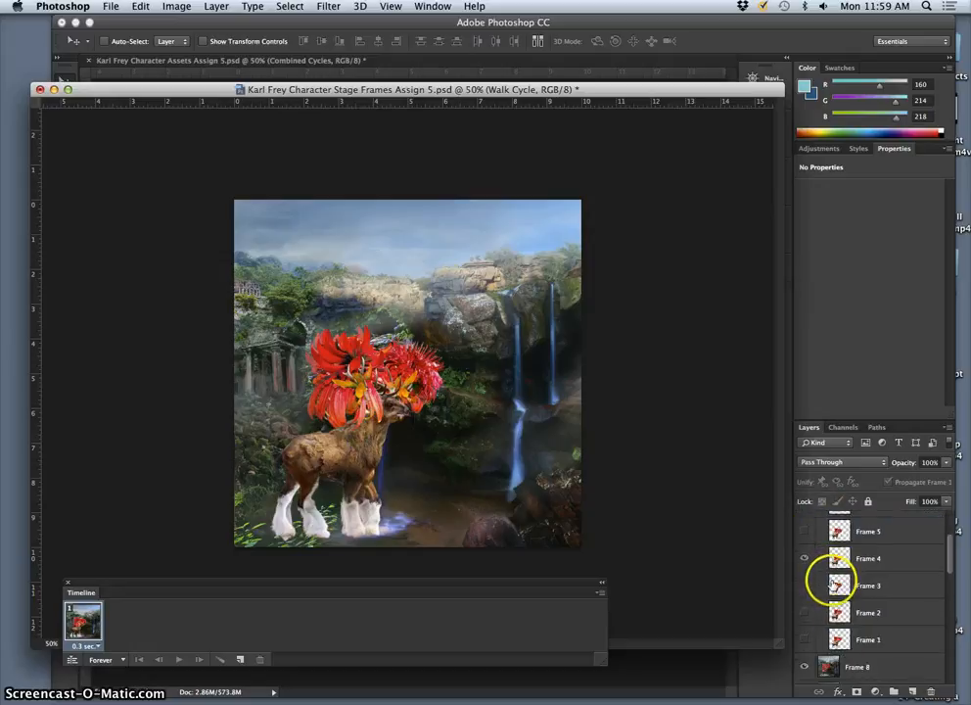
click(801, 536)
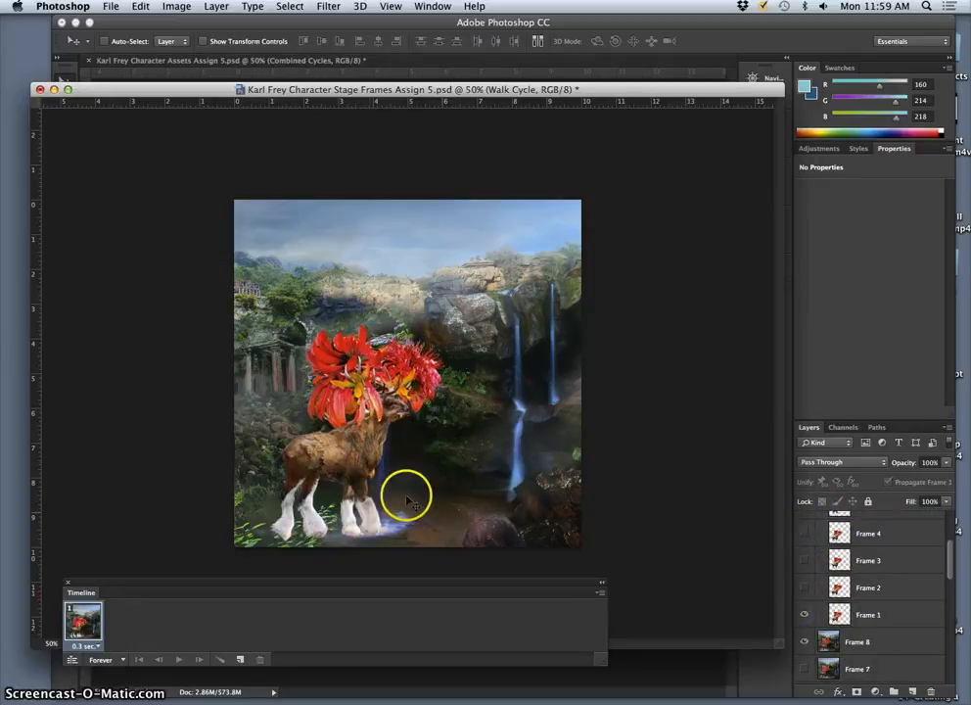
scroll(820, 571, up, 5)
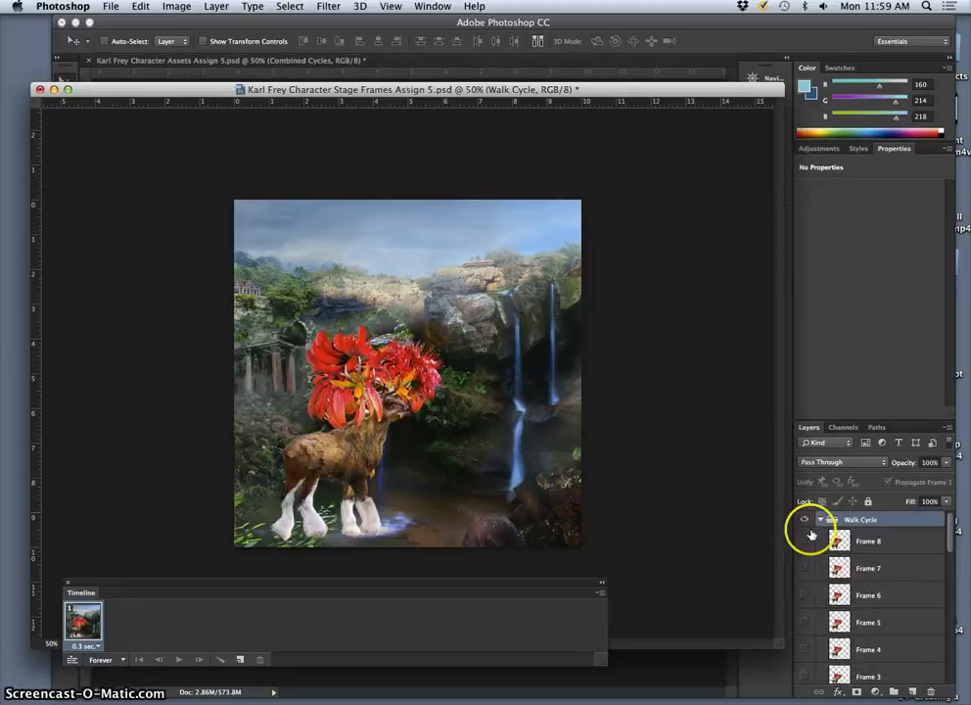
drag(355, 460, 354, 465)
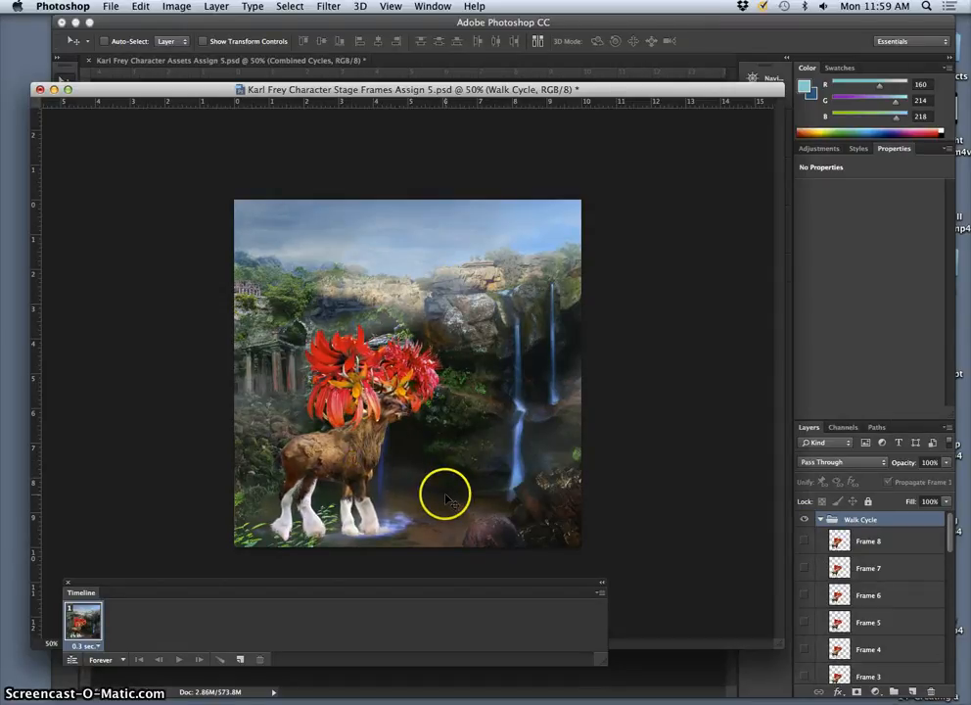
Step: Collapse the Walk Cycle group and toggle its visibility to compare its character's position with the stage Frame 8 layer
click(820, 520)
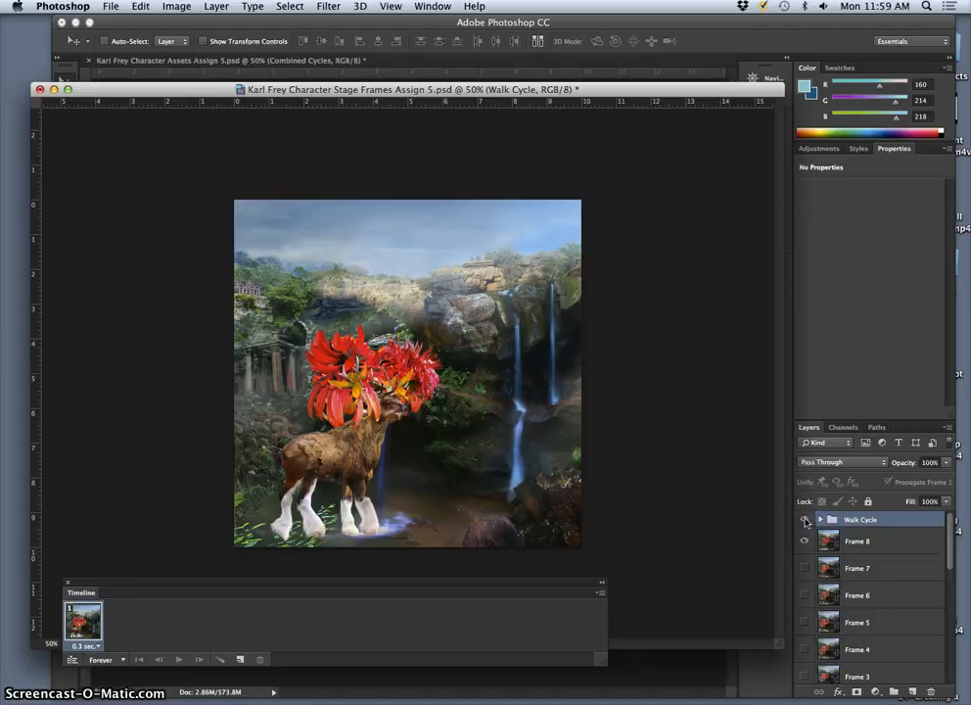
click(805, 520)
click(804, 520)
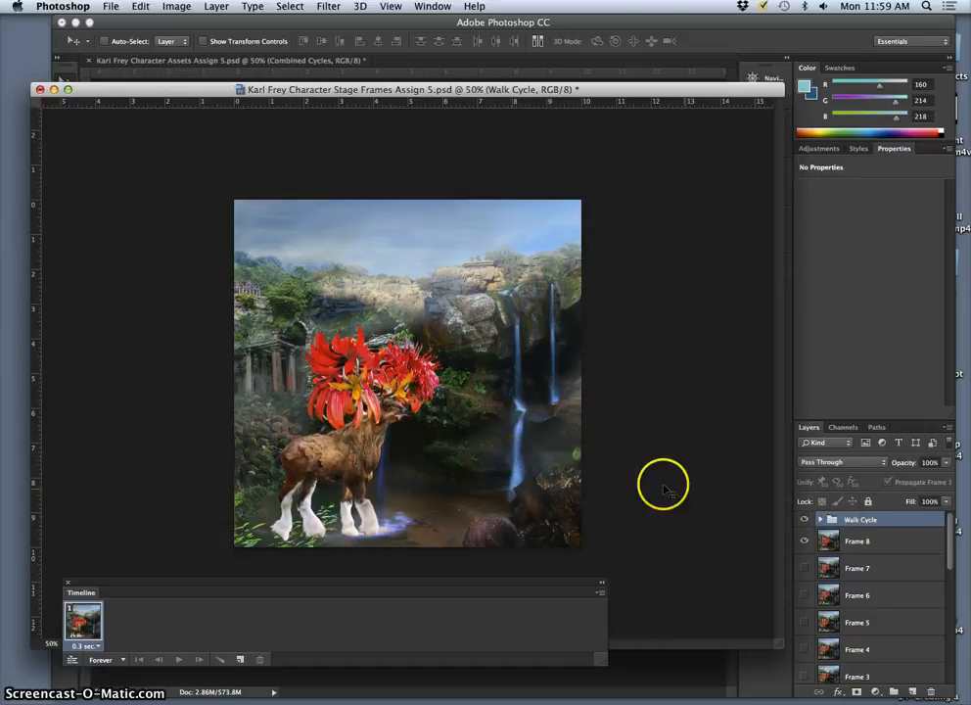
click(804, 520)
click(806, 522)
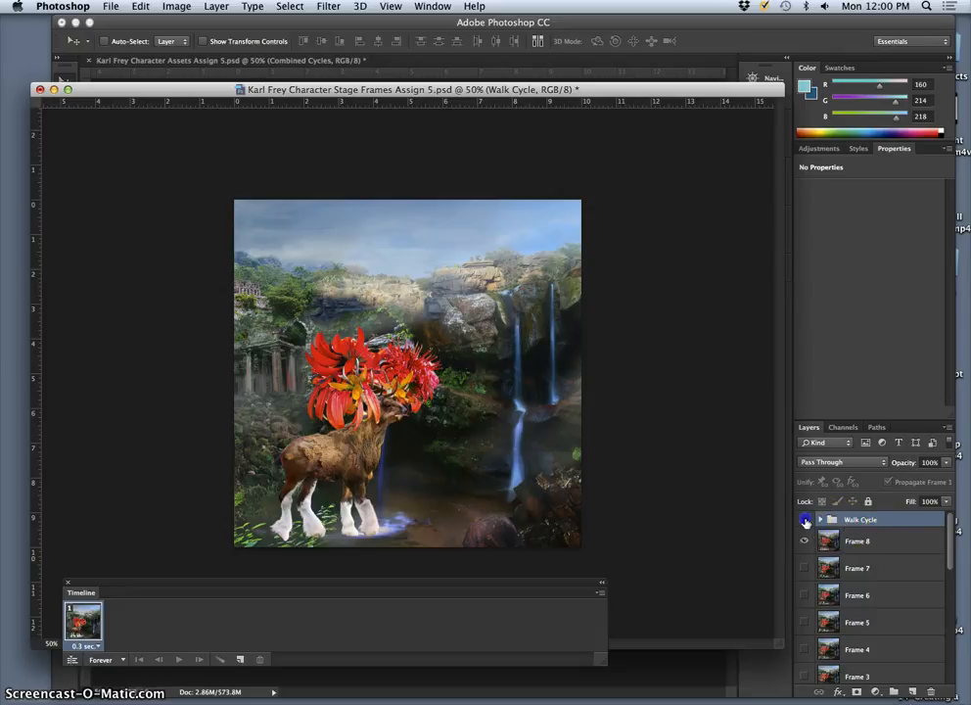
click(804, 522)
Step: Select the flattened stage Frame 1 layer located directly above the Frame 9 layer
scroll(851, 588, down, 1)
scroll(856, 592, down, 6)
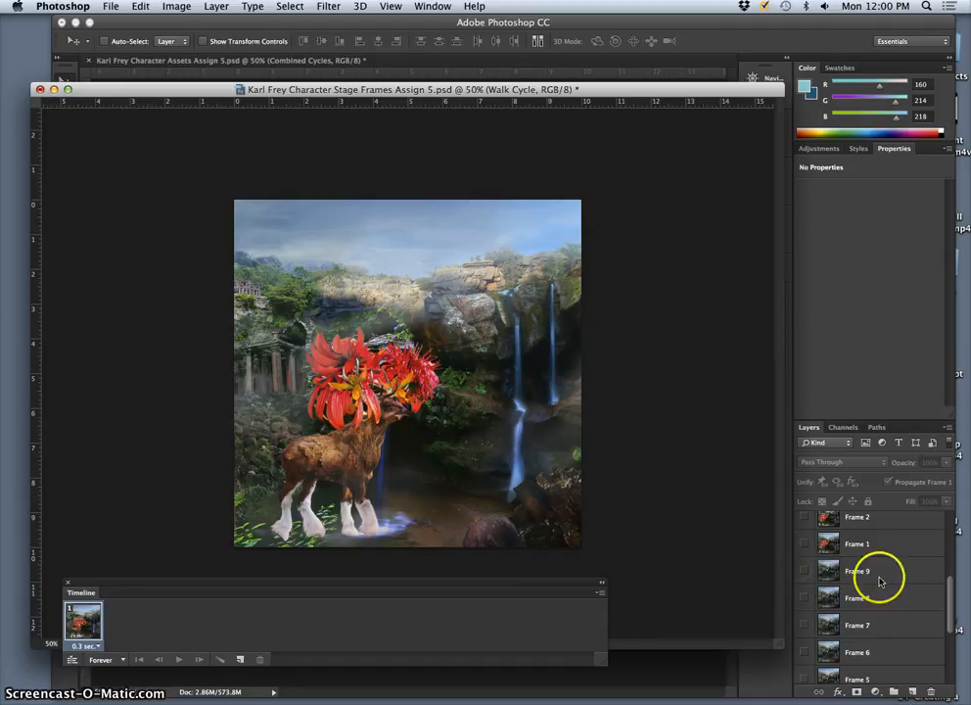
scroll(879, 581, up, 1)
scroll(831, 584, up, 1)
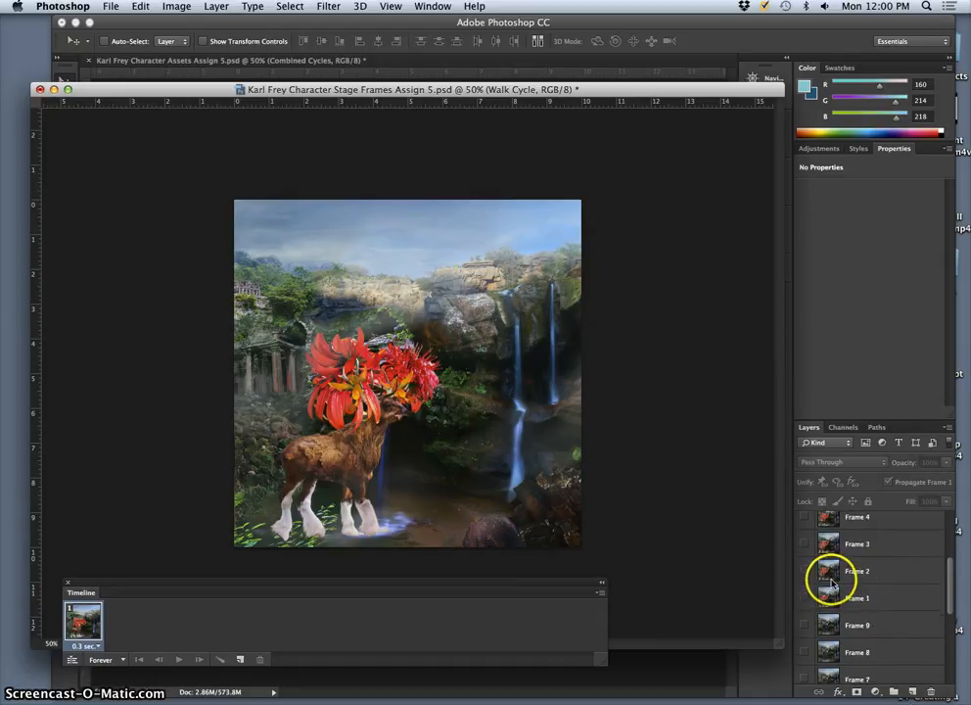
scroll(831, 584, up, 2)
scroll(831, 584, down, 1)
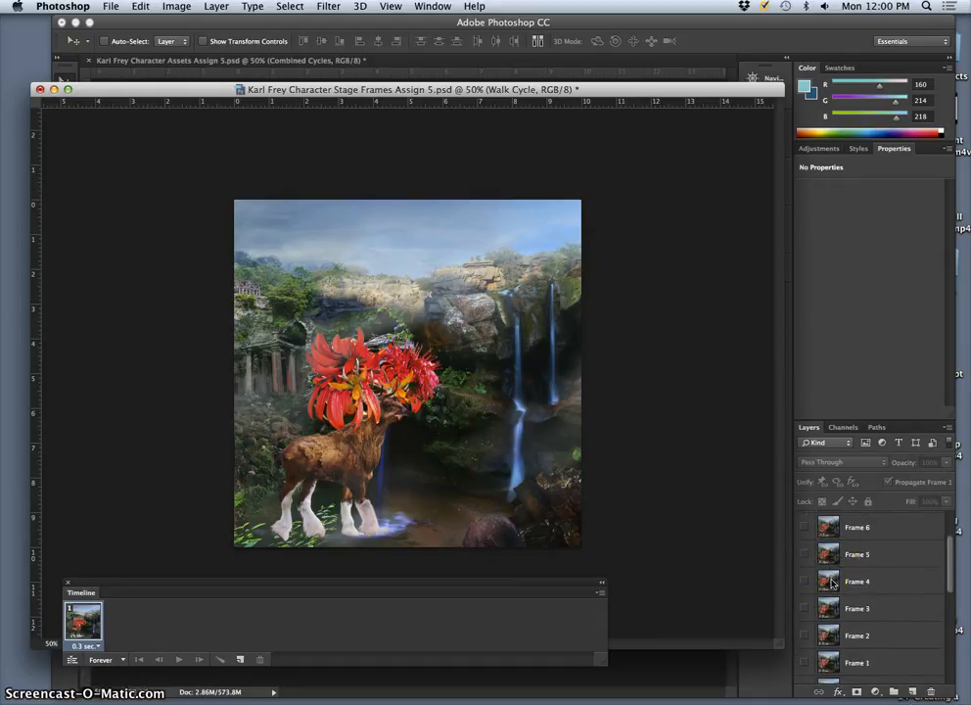
scroll(831, 584, down, 2)
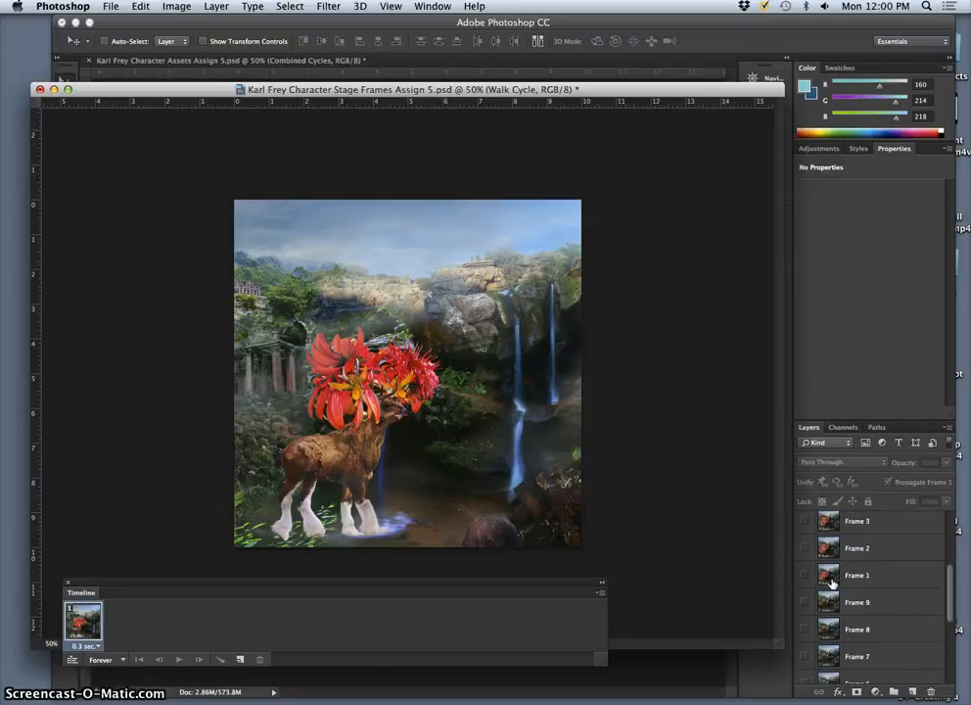
click(830, 577)
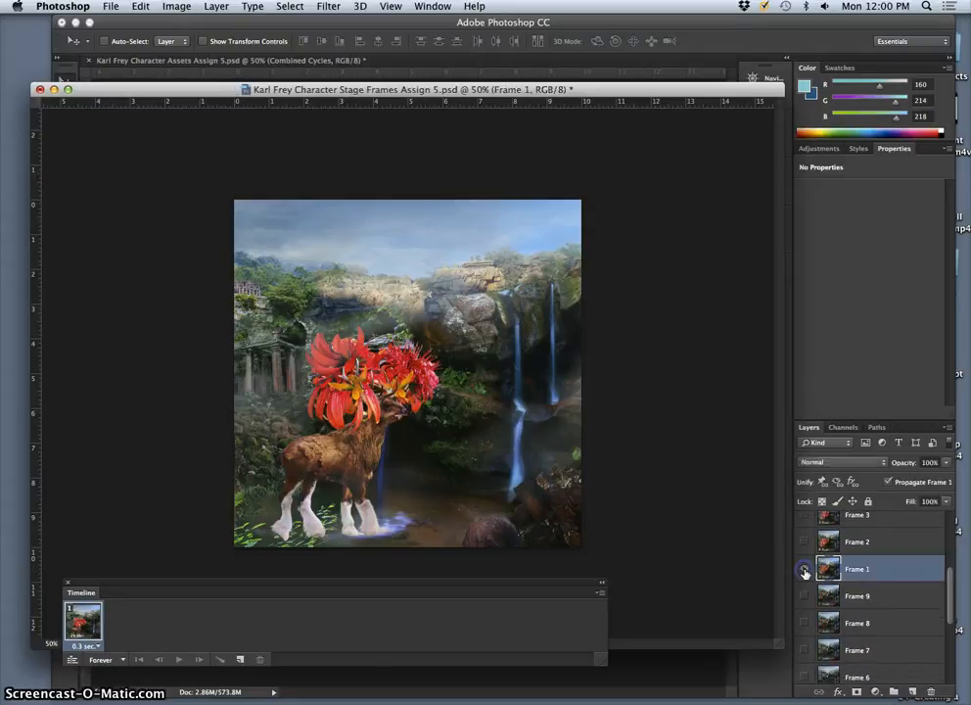